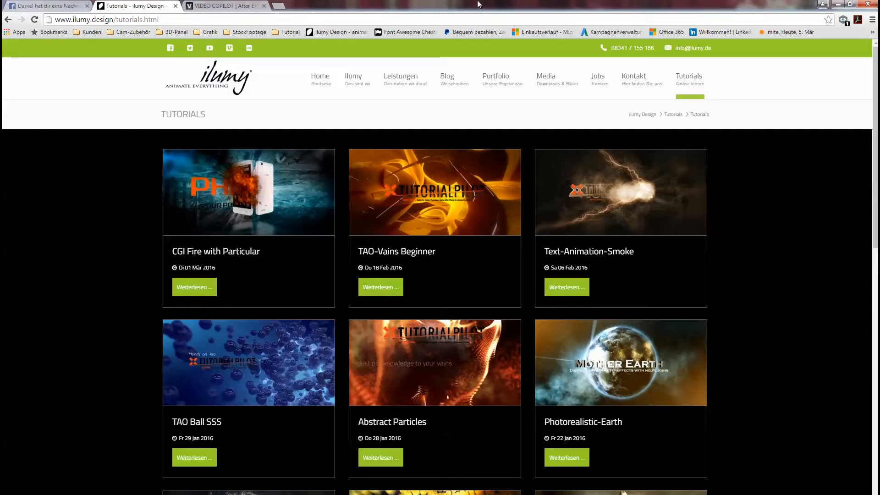
Open the Video Copilot blog post on the free SABER plug-in and look over its features and download options.
left_click(255, 6)
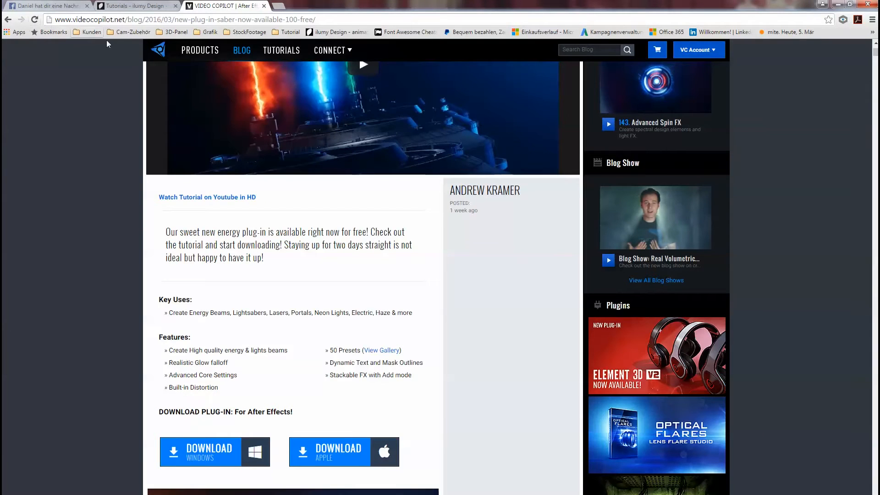
scroll(107, 41, "up", 4)
left_click(213, 64)
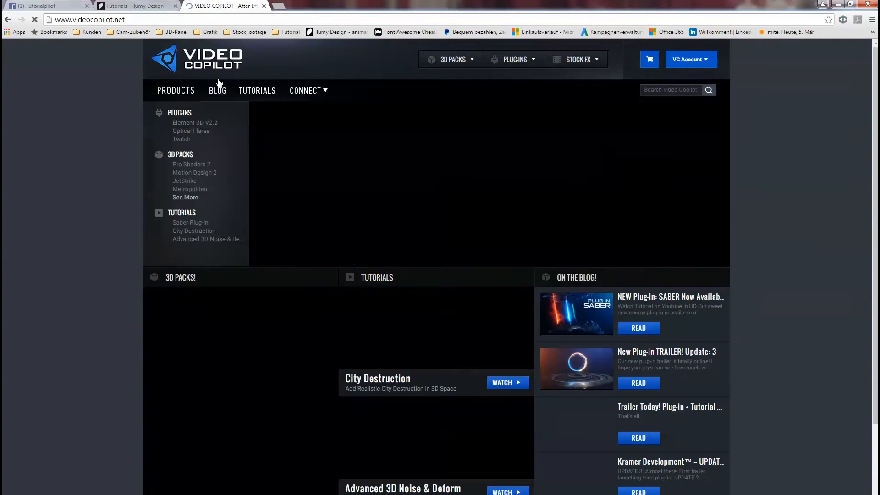
left_click(601, 307)
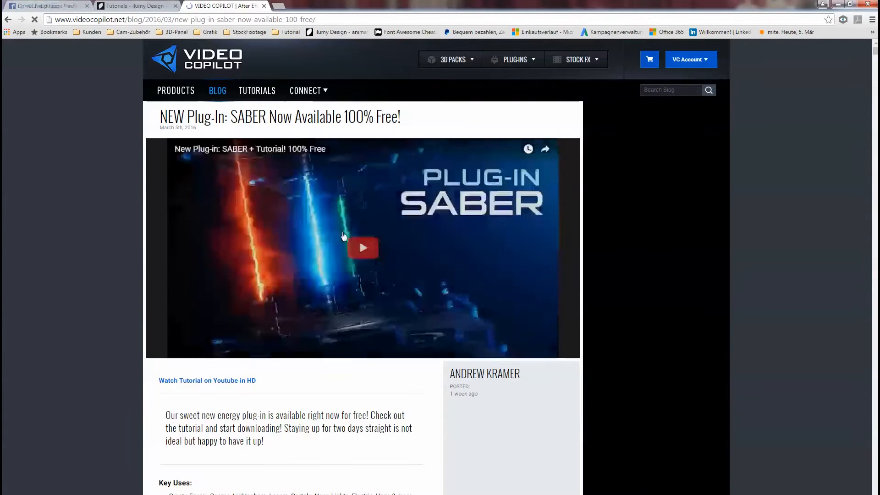
scroll(359, 240, "down", 6)
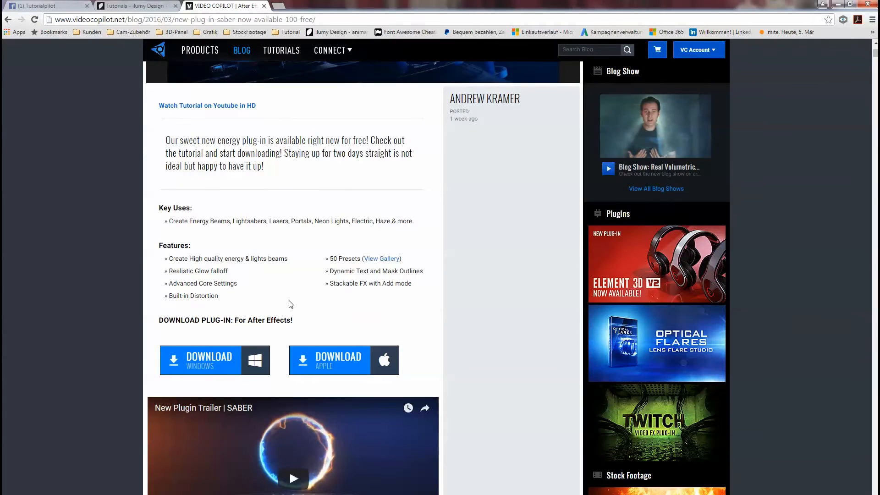
scroll(354, 247, "up", 4)
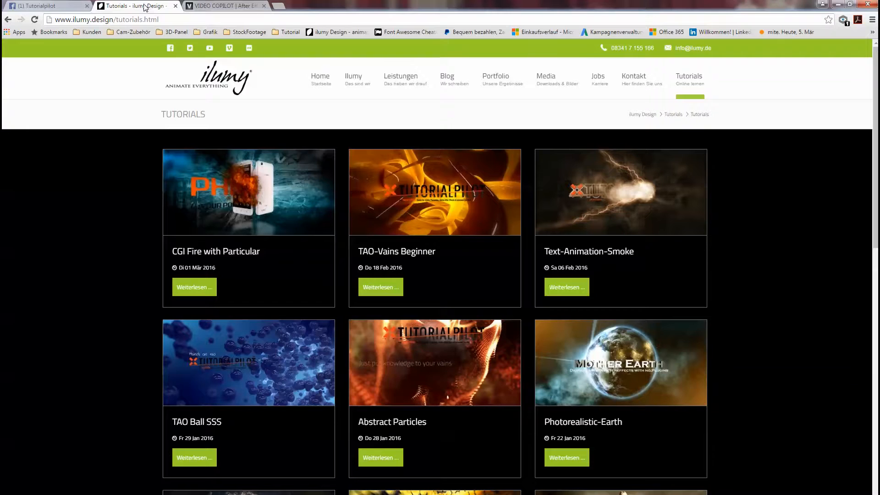
Open the CGI Fire with Particular tutorial on the ilumy tutorials page and look over its video and project-file download.
left_click(135, 5)
mouse_move(688, 79)
left_click(690, 77)
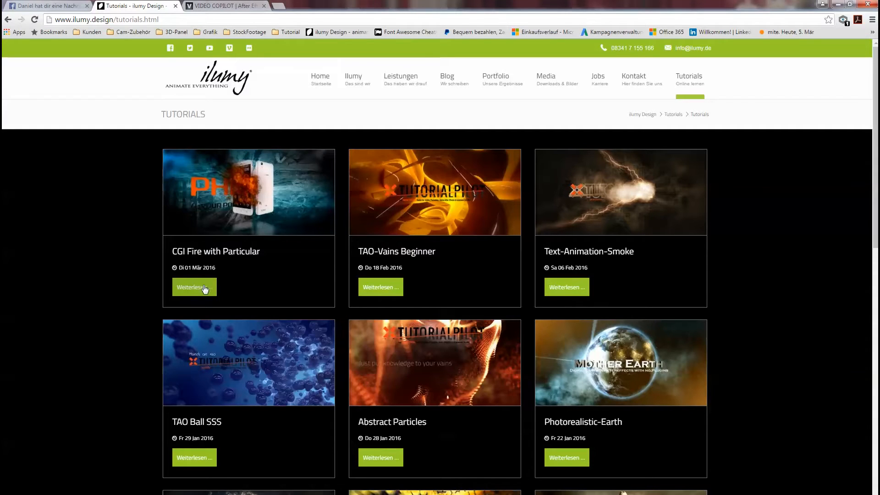
left_click(204, 288)
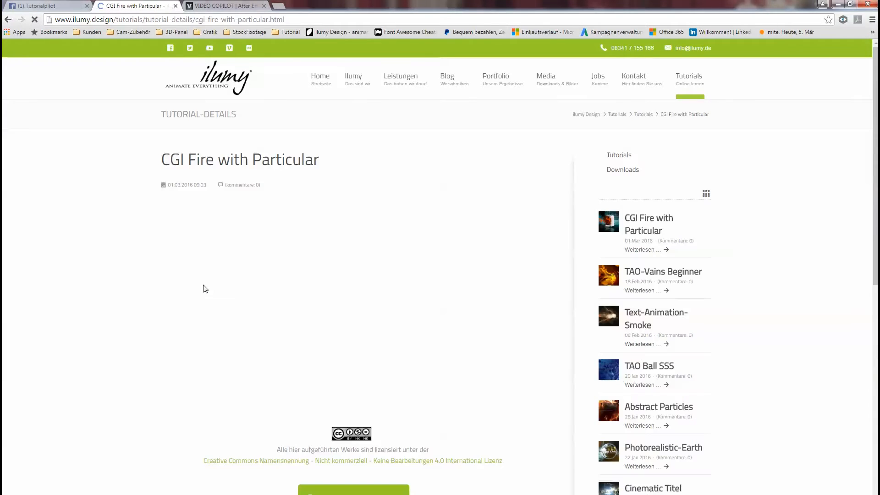
scroll(368, 241, "down", 4)
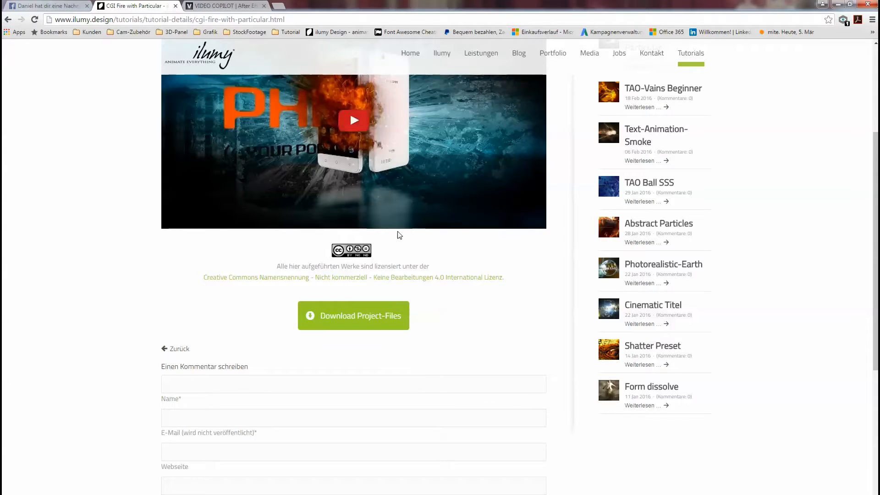
scroll(398, 235, "up", 4)
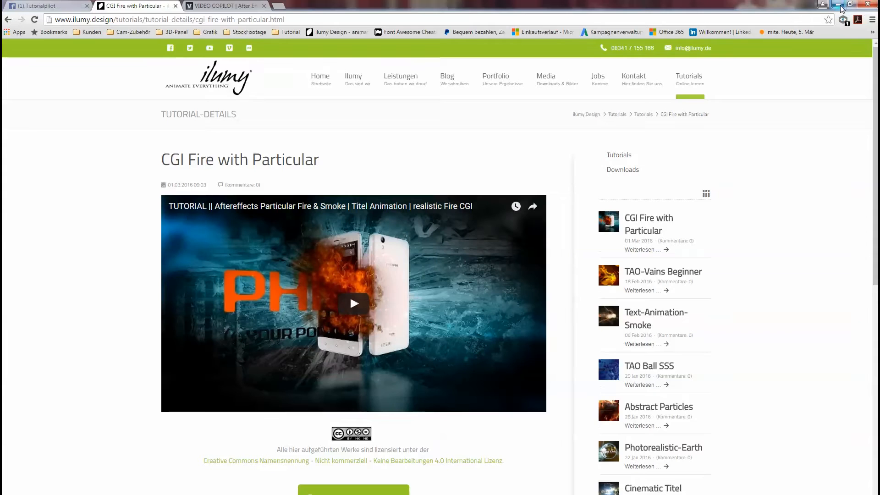
Switch to After Effects and scrub through Comp 1 to preview the animation, stopping at 0:00:03:09.
left_click(839, 4)
left_click_drag(529, 356, 694, 354)
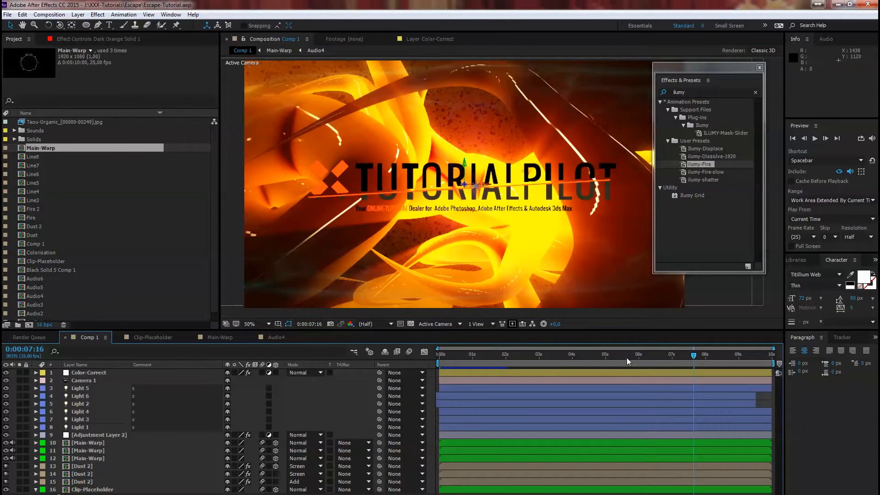
left_click_drag(626, 356, 551, 356)
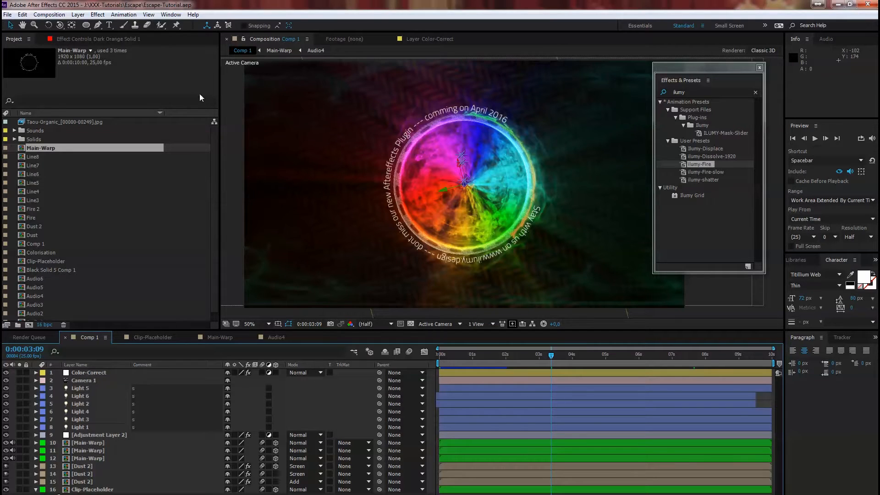
Create a new composition with the HDTV 1080 25 preset, a 10-second duration and a black background.
left_click(56, 15)
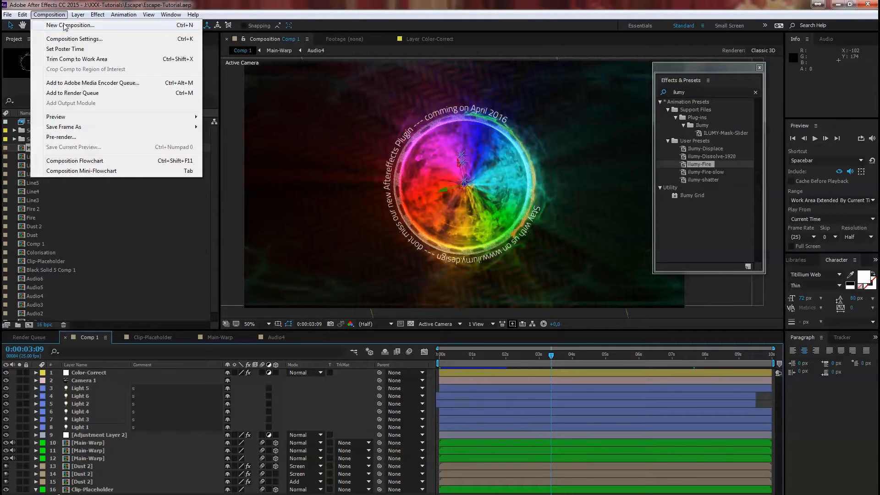
left_click(65, 27)
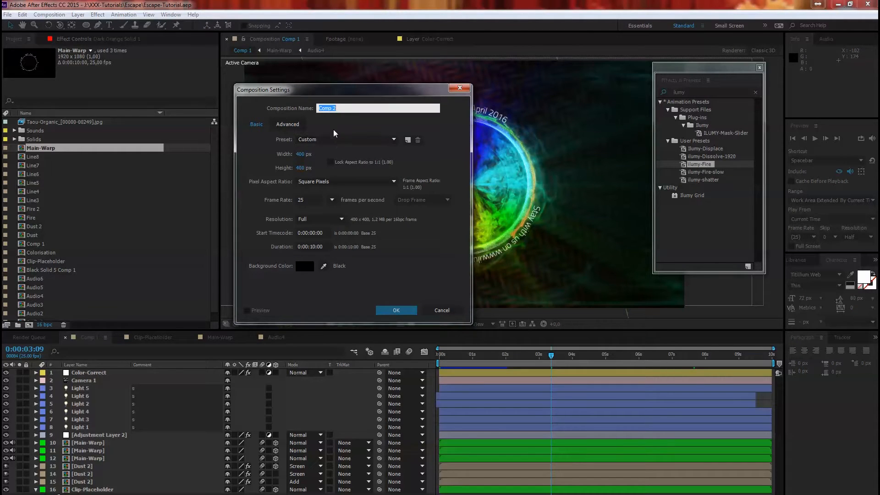
left_click(337, 140)
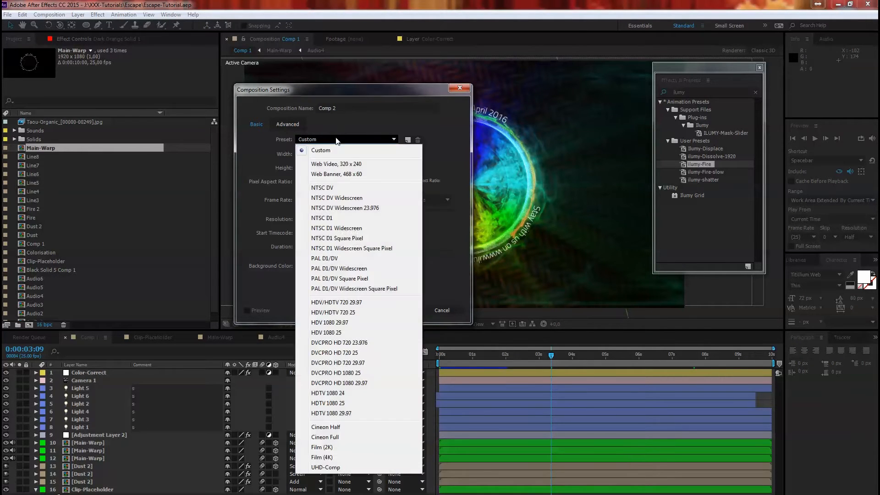
left_click(357, 404)
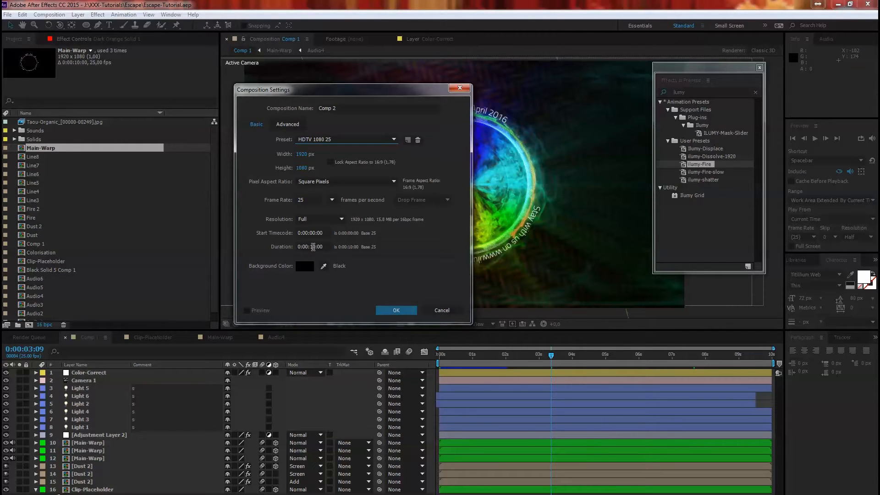
left_click(306, 268)
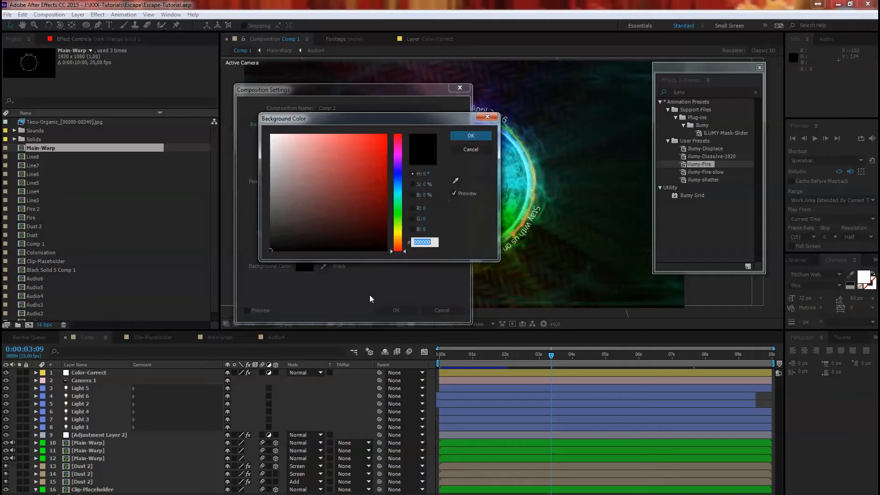
left_click(471, 135)
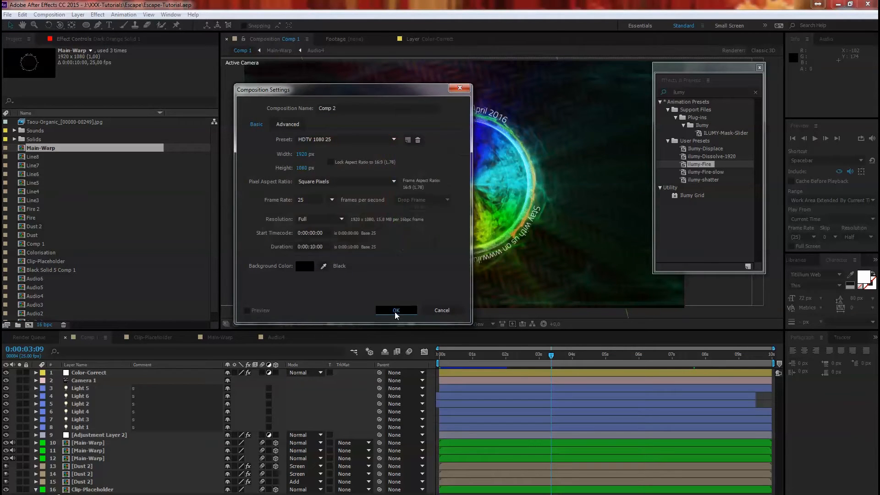
left_click(396, 311)
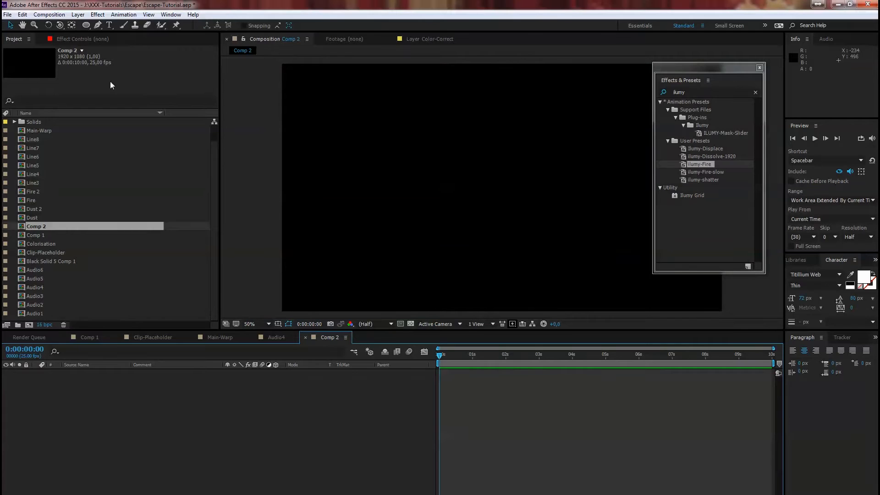
Add a black 1920 x 1080 px solid layer named RAmp to the new composition.
left_click(77, 14)
mouse_move(94, 26)
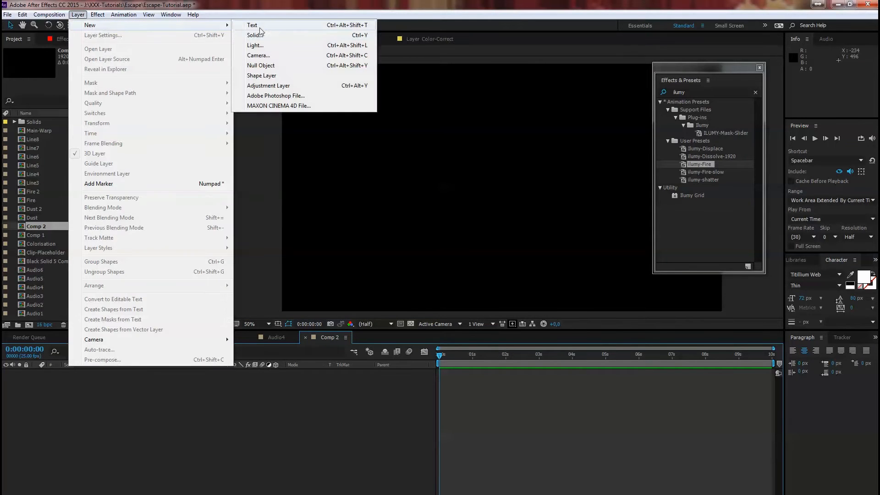
left_click(255, 35)
type("RAmp")
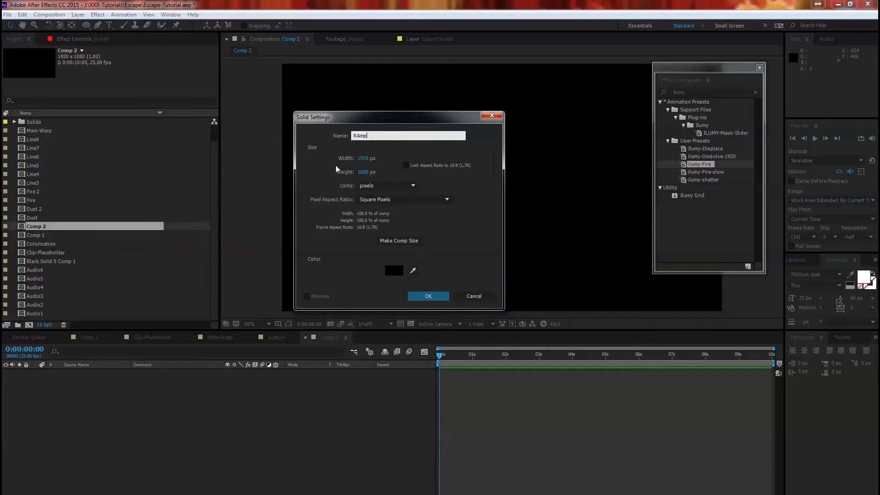
left_click(428, 296)
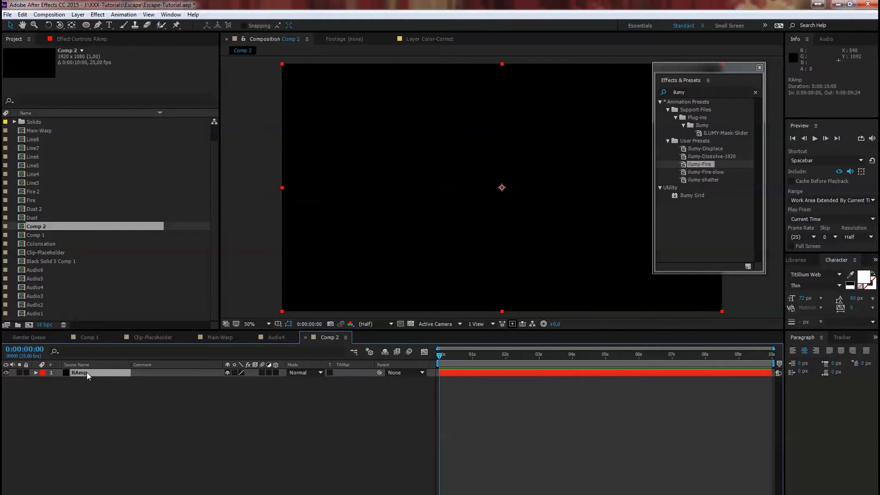
Correct the solid layer's name to Ramp.
key("Return")
left_click(79, 372)
key("BackSpace")
type("a")
left_click(130, 410)
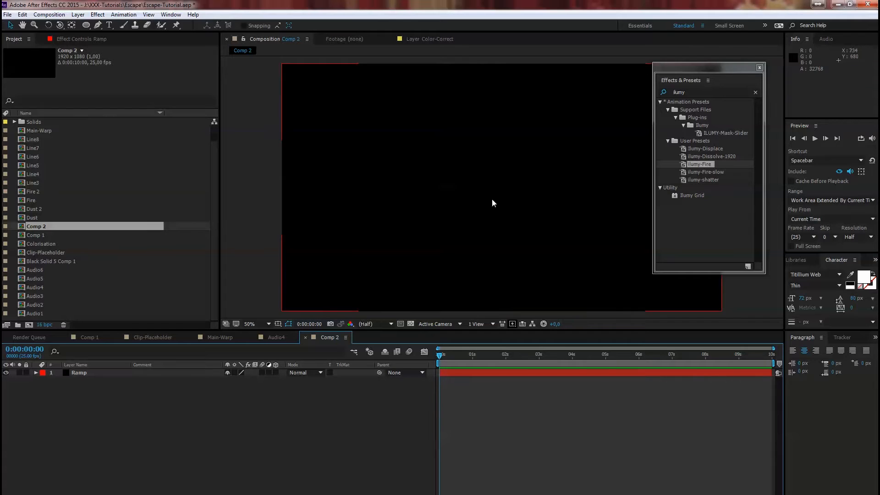
Find the Gradient Ramp effect and apply it to the Ramp layer, keeping the effects list clear of the composition view.
left_click_drag(688, 72, 729, 67)
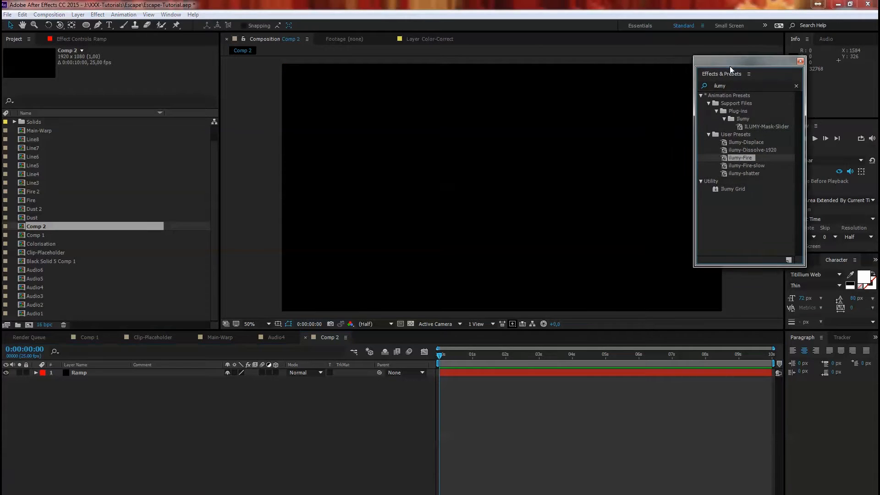
type("ramp")
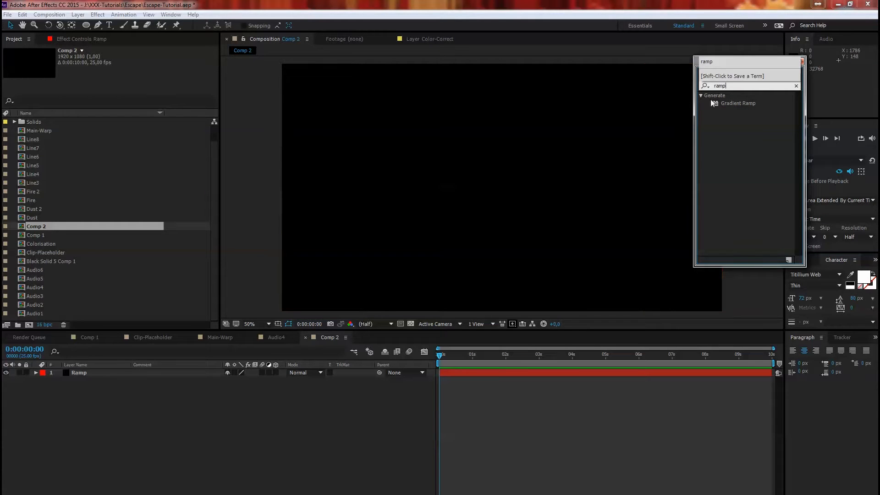
left_click(741, 102)
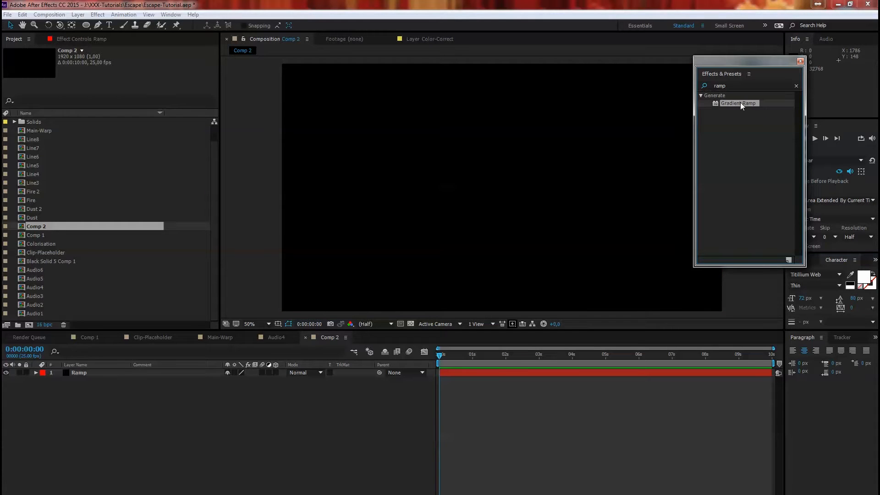
left_click_drag(741, 103, 92, 374)
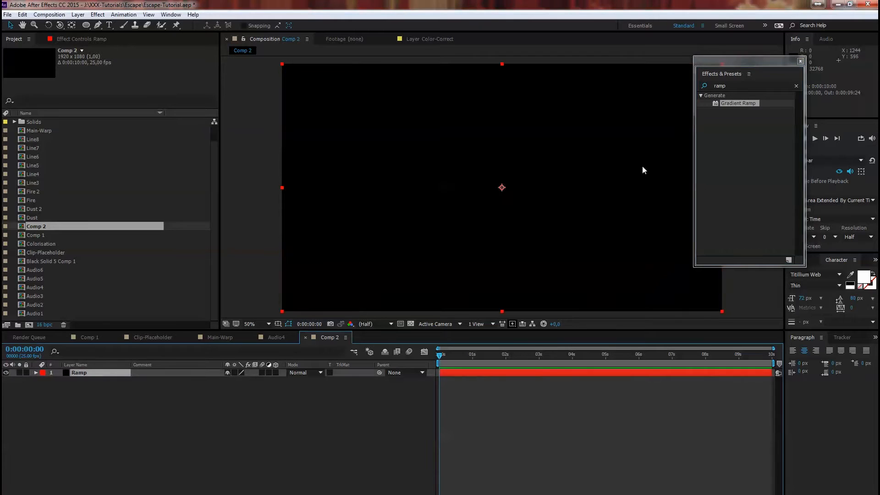
double_click(739, 103)
left_click_drag(730, 60, 787, 61)
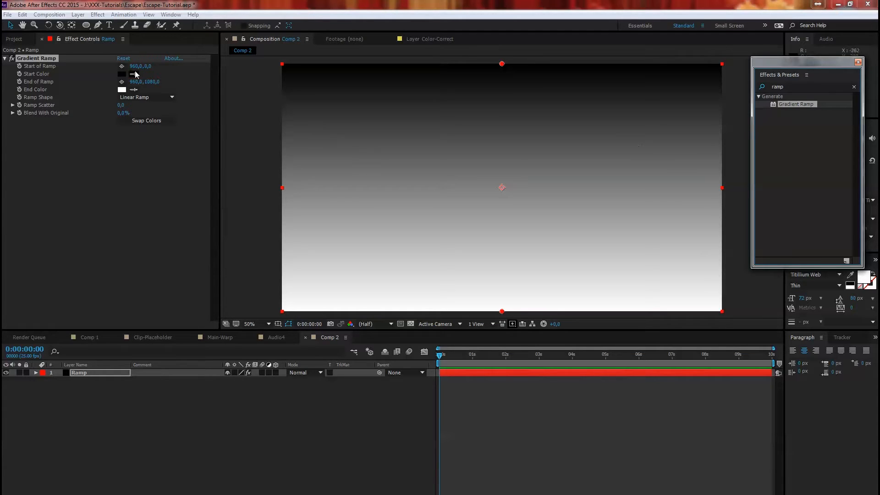
Run the gradient horizontally, placing its start at about -28, 514 and its end at about 1944, 466.
left_click(122, 66)
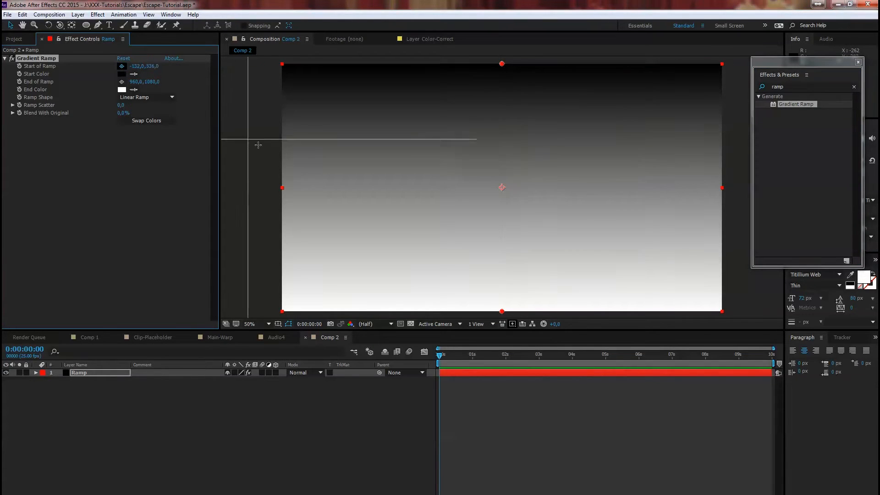
left_click(276, 171)
left_click_drag(275, 172, 276, 178)
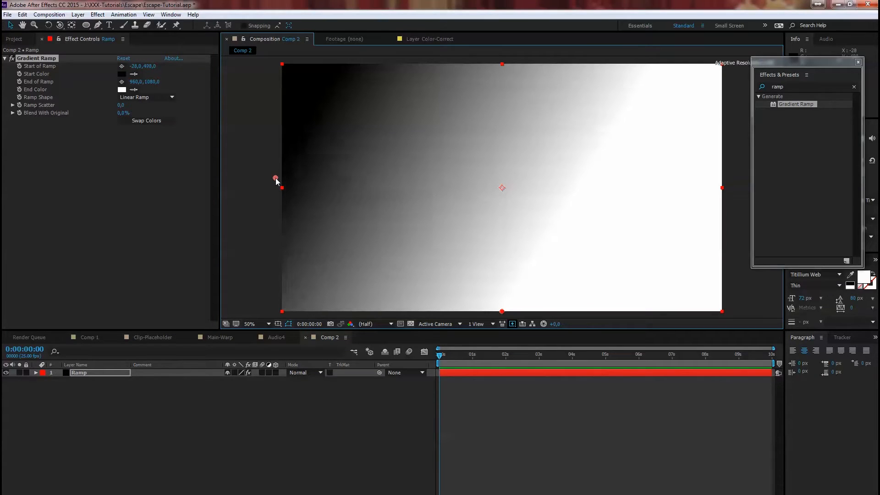
left_click(122, 82)
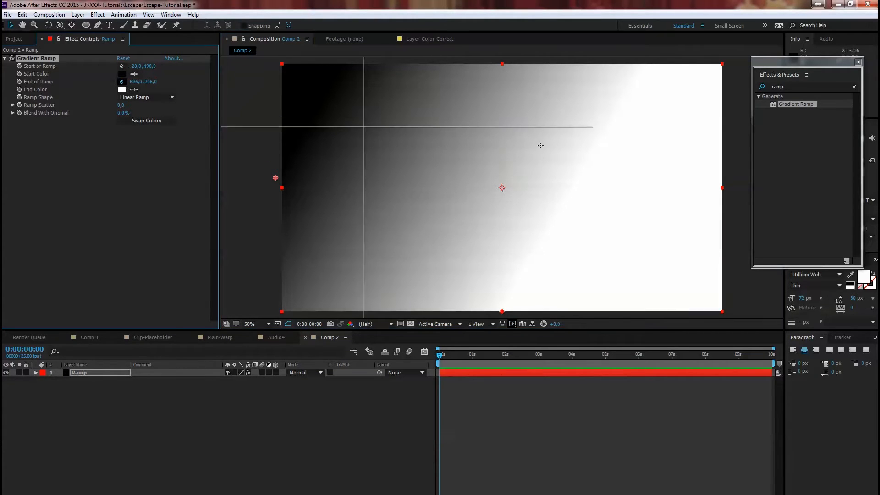
left_click(726, 166)
left_click_drag(727, 166, 728, 171)
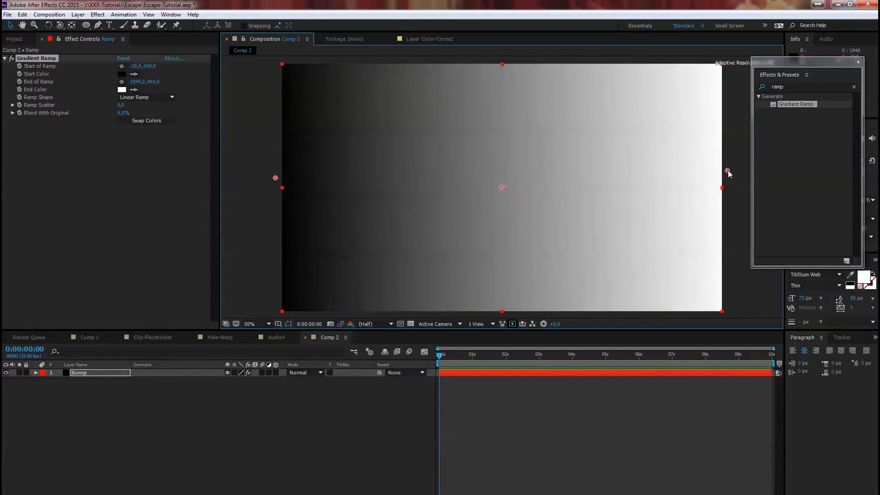
left_click_drag(275, 179, 275, 182)
Apply the Colorama effect to the Ramp layer and expand its Output Cycle settings.
left_click(796, 86)
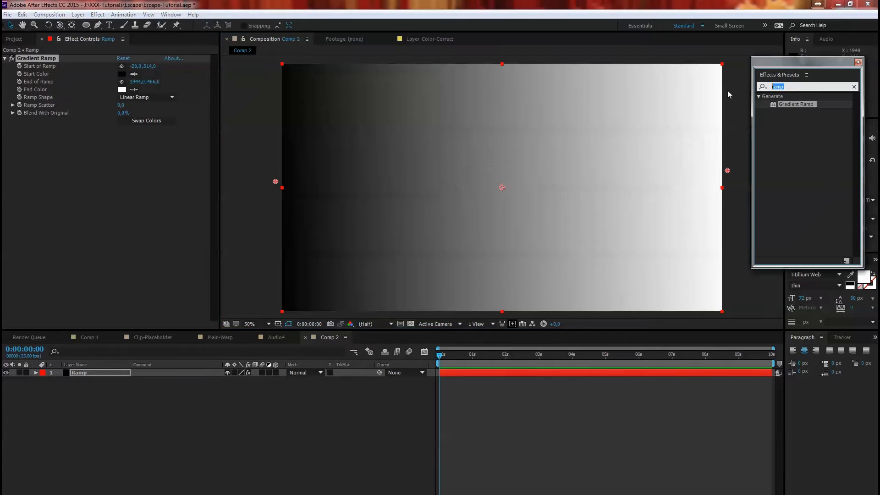
type("coloram")
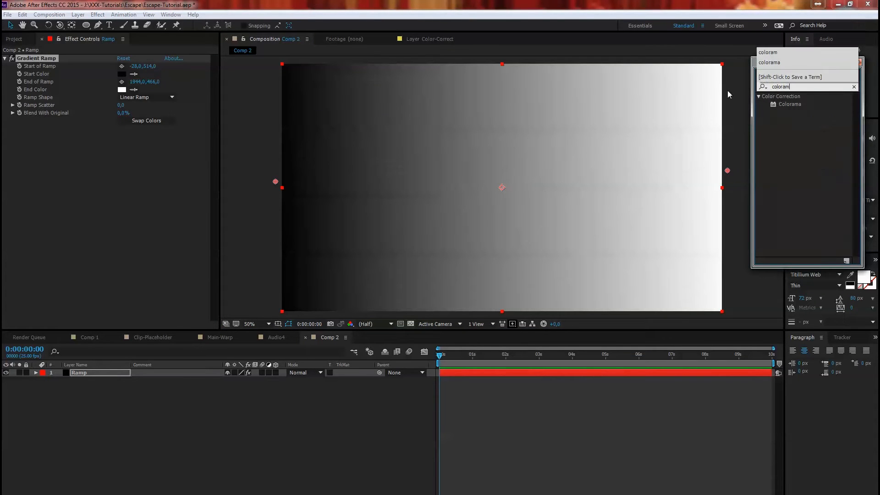
double_click(788, 104)
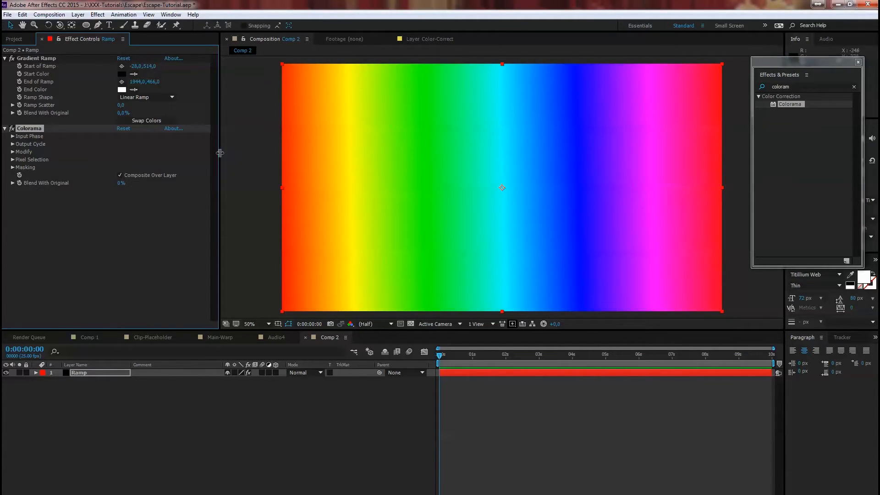
left_click(12, 144)
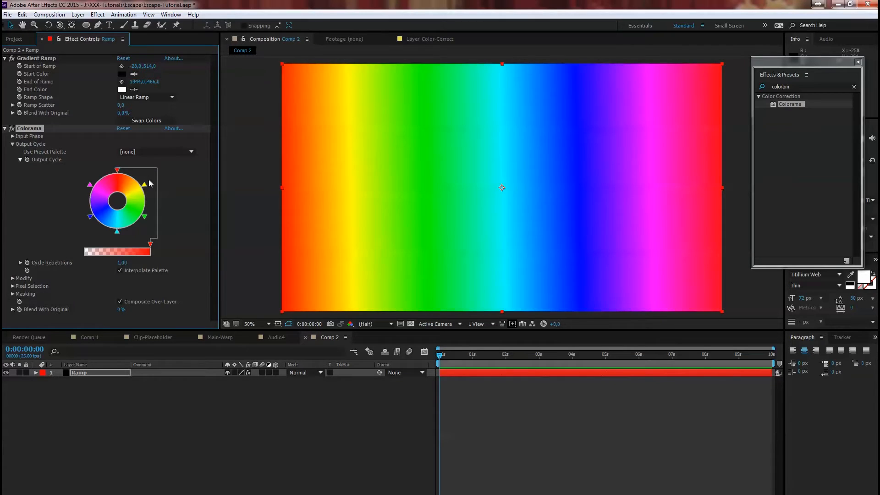
Use the RGB preset palette for Colorama's output cycle and add a yellow color between red and green.
left_click(158, 151)
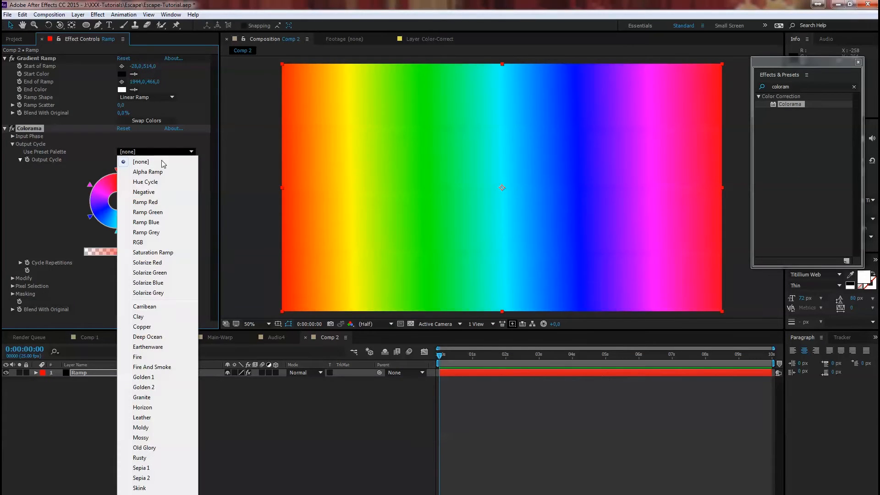
left_click(161, 243)
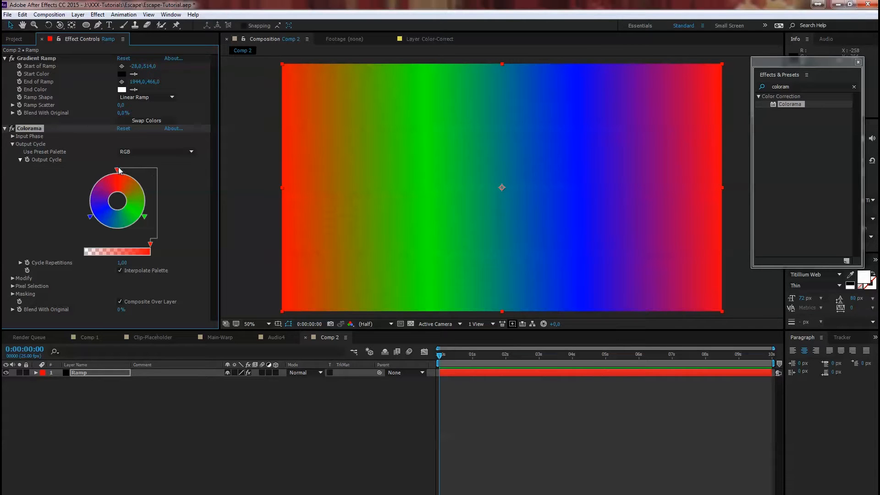
double_click(141, 186)
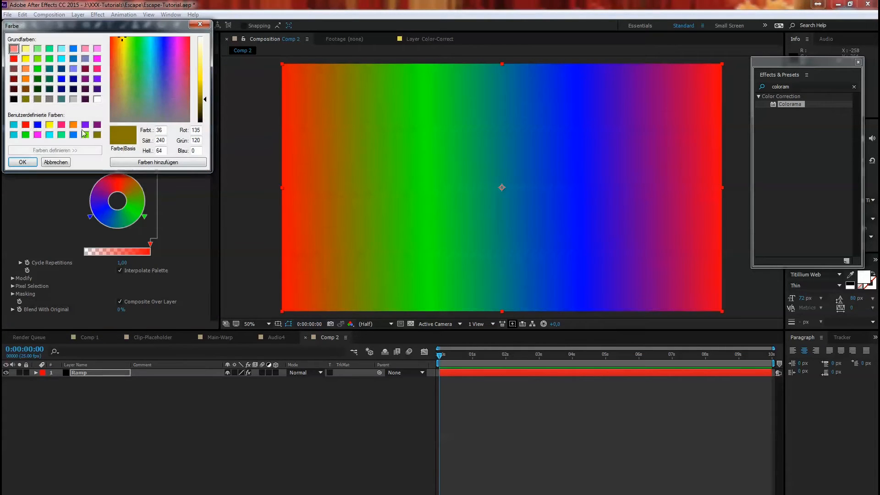
left_click(49, 125)
left_click(22, 163)
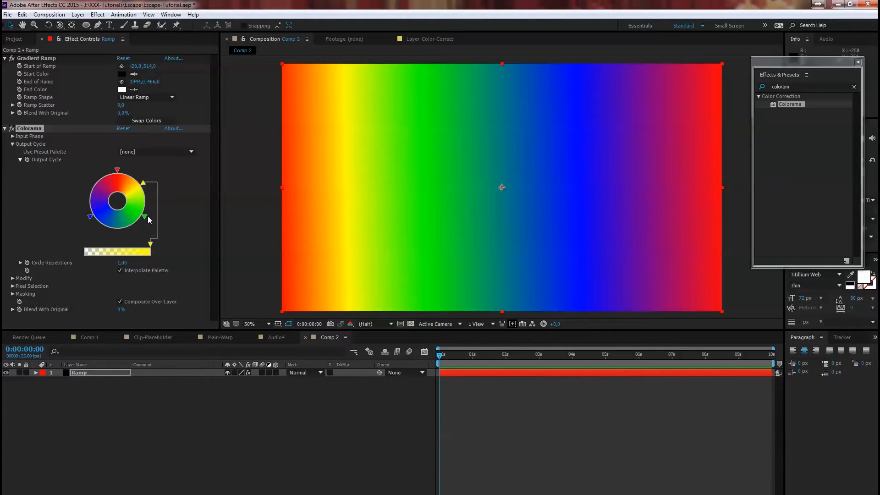
Add a cyan color between green and blue and a bright pink between blue and red on the output cycle.
double_click(115, 228)
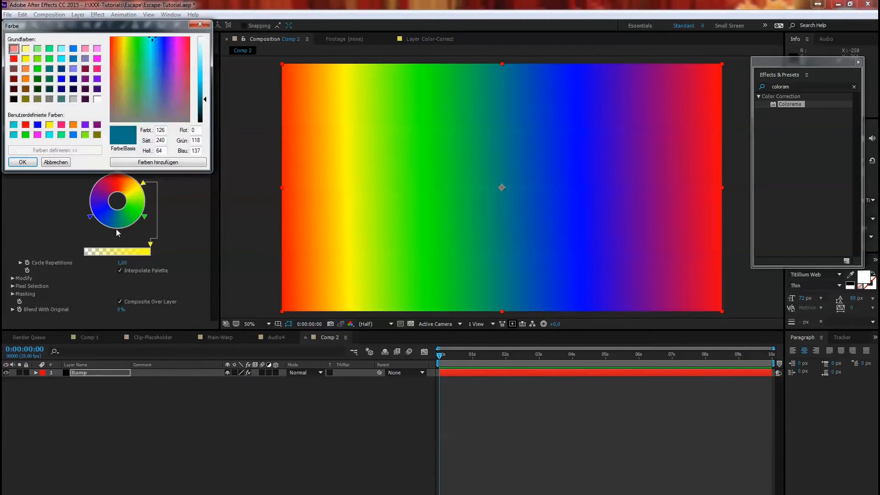
left_click(61, 59)
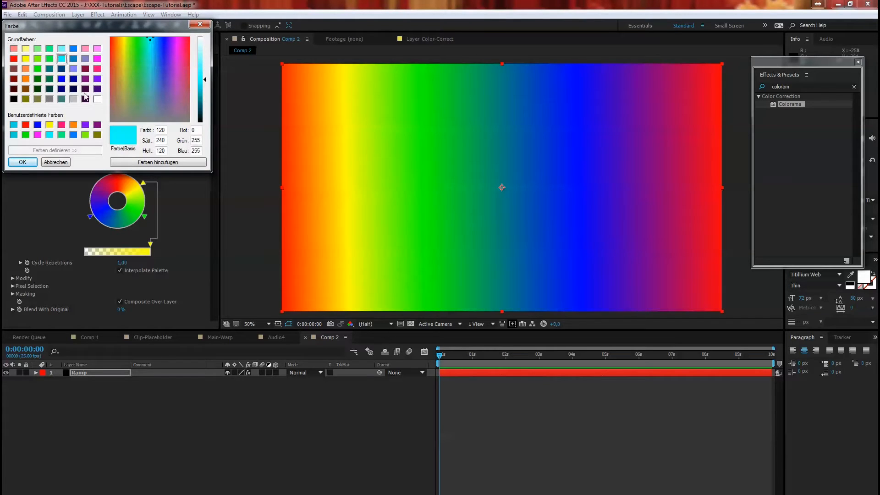
left_click(22, 163)
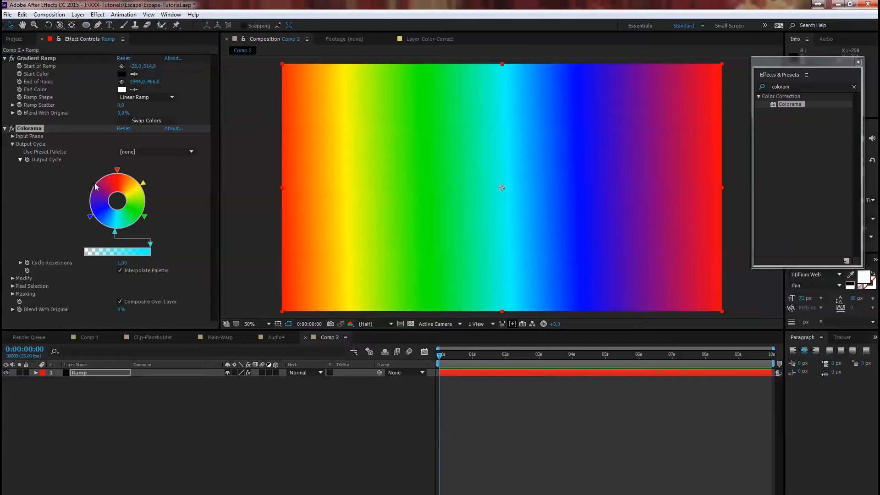
double_click(95, 187)
left_click_drag(202, 98, 204, 85)
left_click(22, 162)
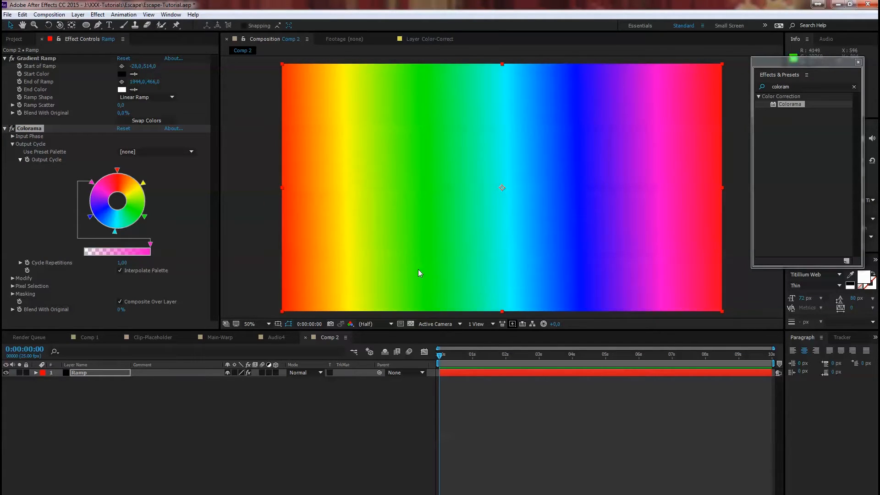
Pre-compose the Ramp layer as Colormap-Background, moving all attributes into the new composition.
left_click(81, 374)
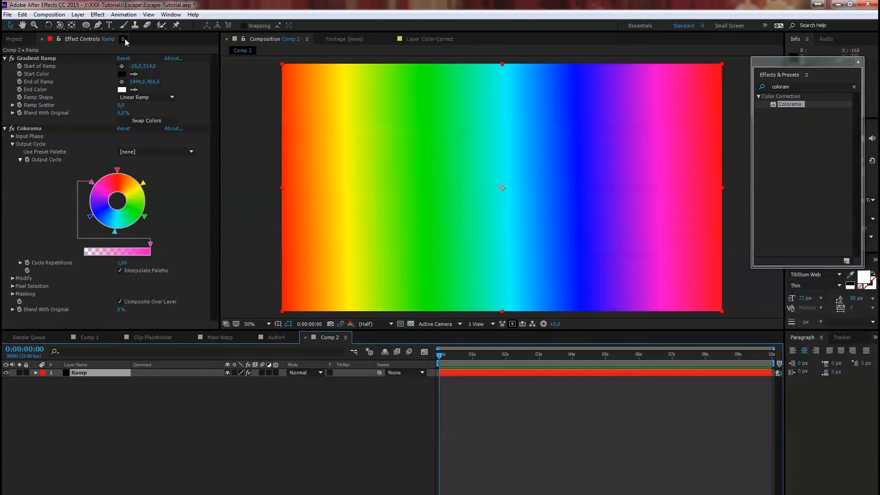
left_click(78, 15)
left_click(110, 360)
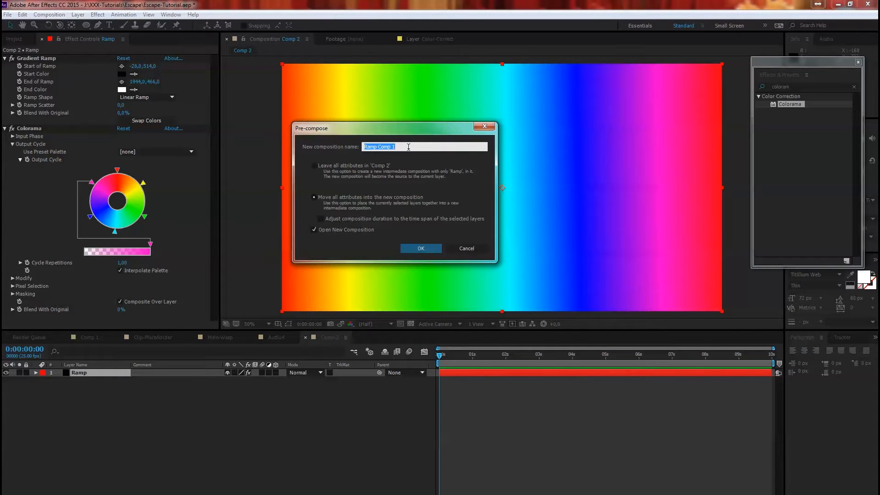
type("Colormap-Background")
key("Return")
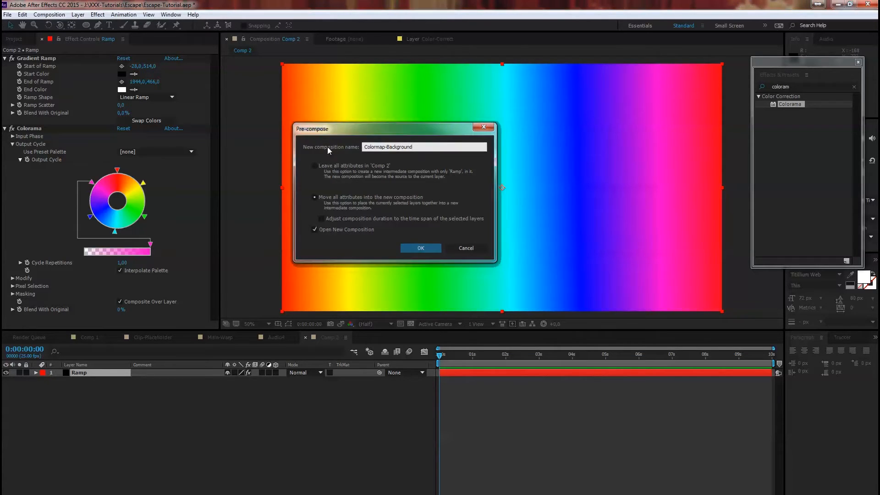
Return to the Comp 2 timeline and rename that composition Main-Comp in the project.
left_click(328, 339)
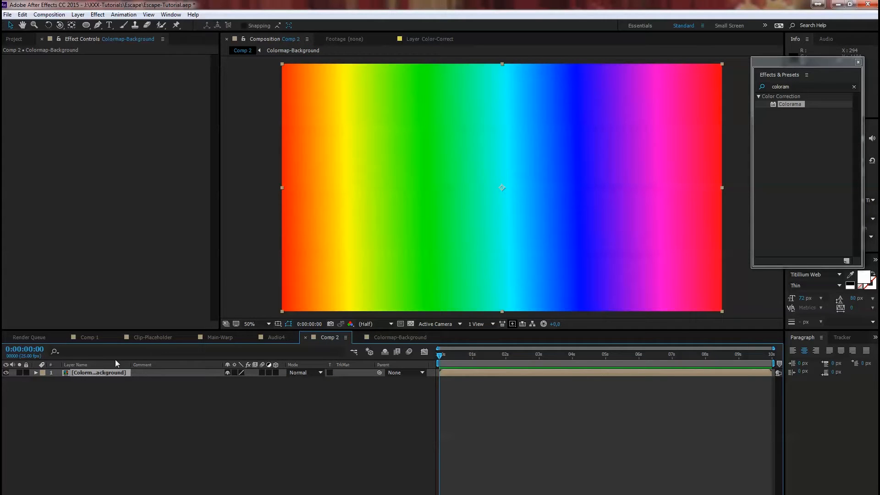
left_click(14, 39)
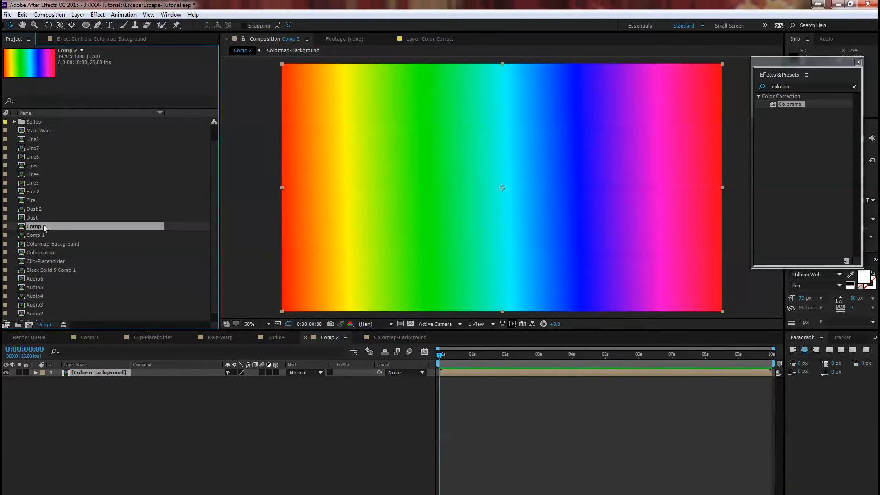
key("Return")
type("Col")
type("Ma")
type("in-Com")
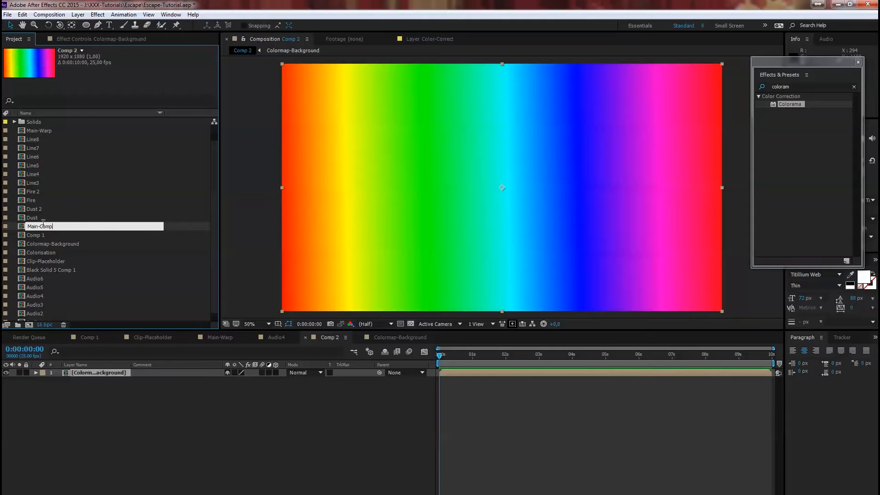
type("p")
left_click(117, 433)
Create a black 1920 x 1080 px solid named Audio above the Colormap-Background layer.
left_click(114, 372)
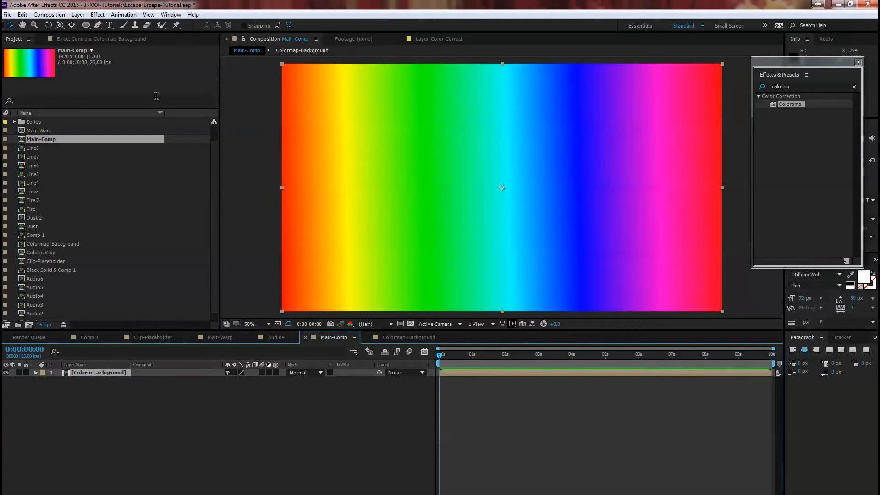
left_click(78, 14)
mouse_move(89, 27)
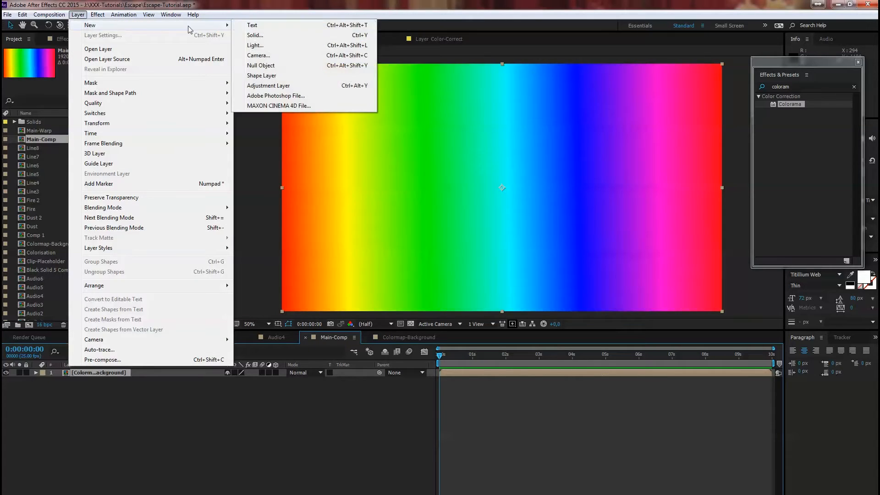
left_click(269, 35)
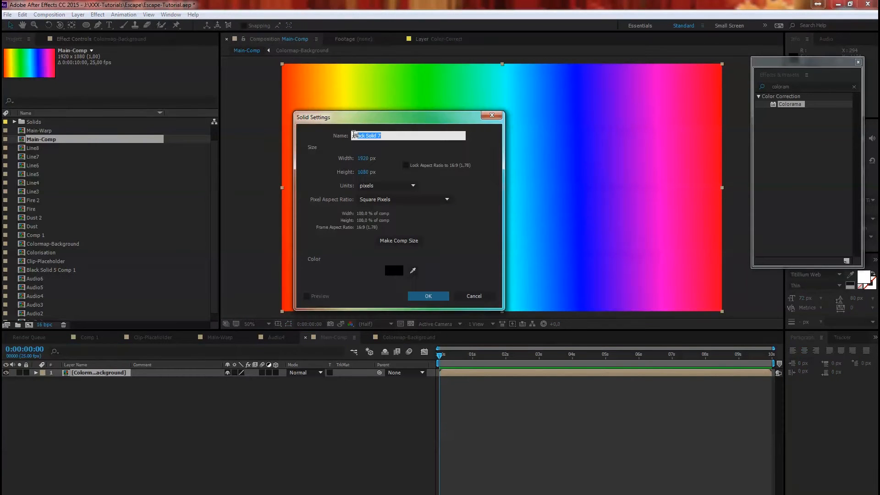
type("Audio")
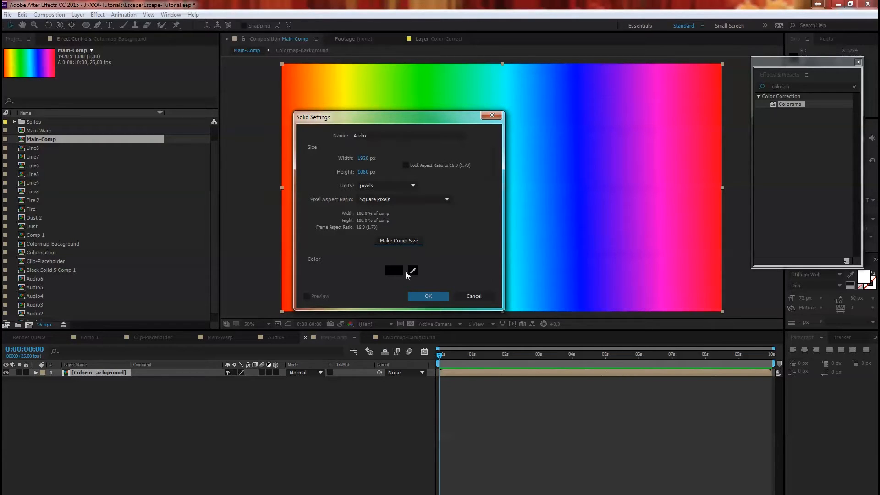
left_click(428, 296)
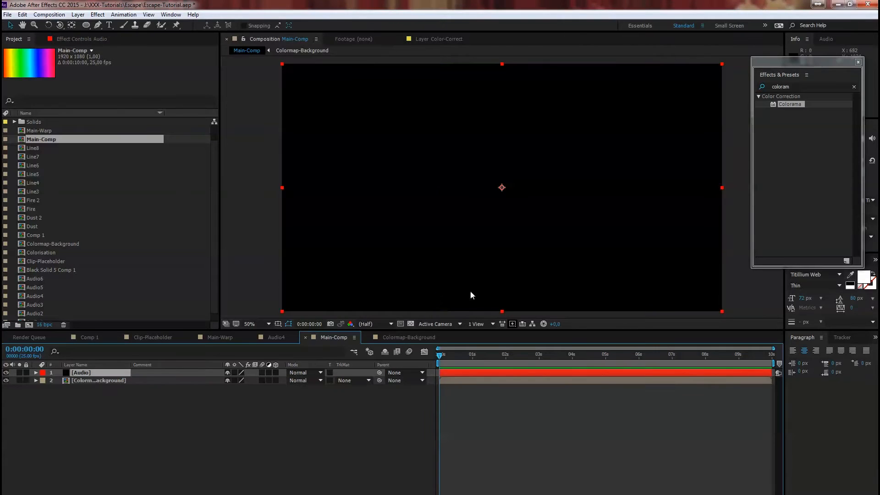
Find the Audio Waveform effect and apply it to the Audio layer.
double_click(798, 86)
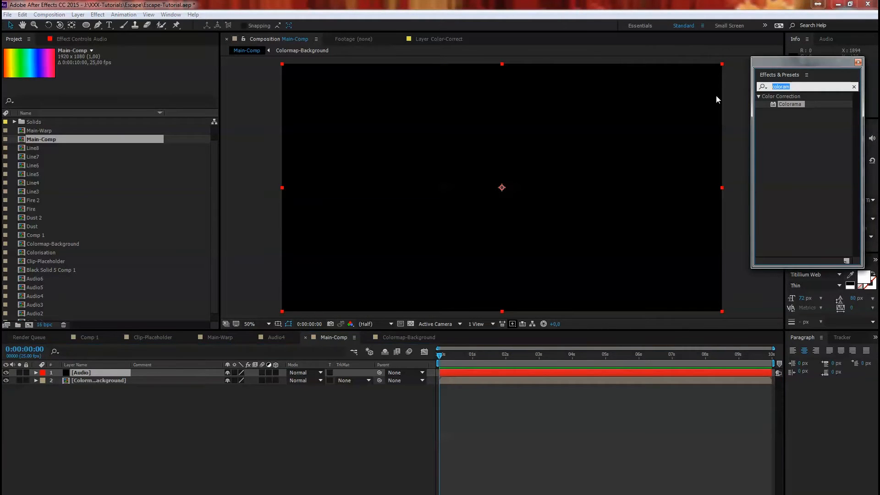
type("audio")
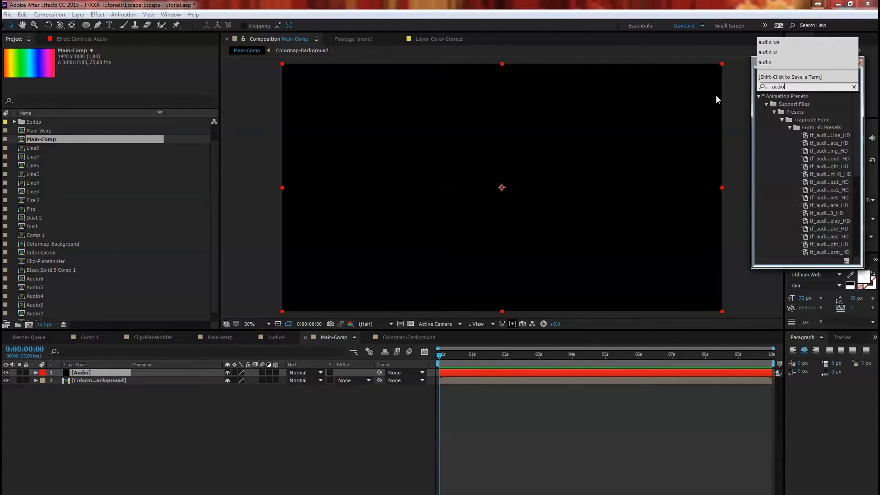
type(" w")
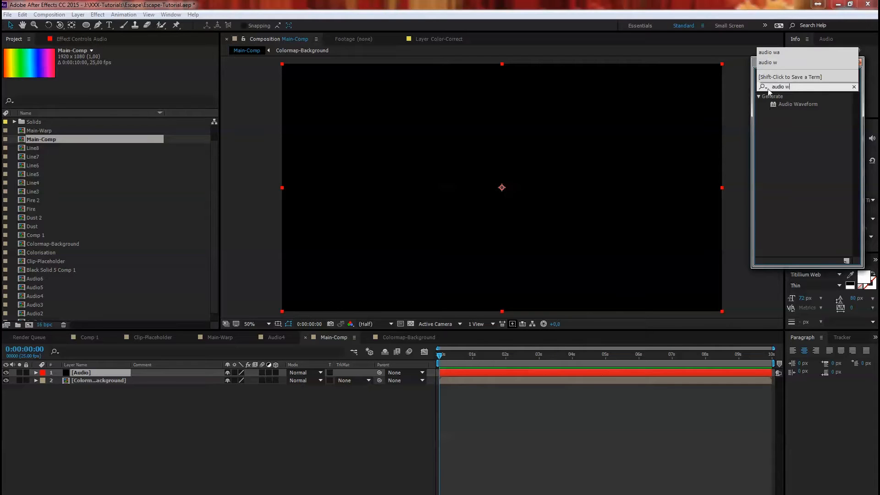
left_click(790, 104)
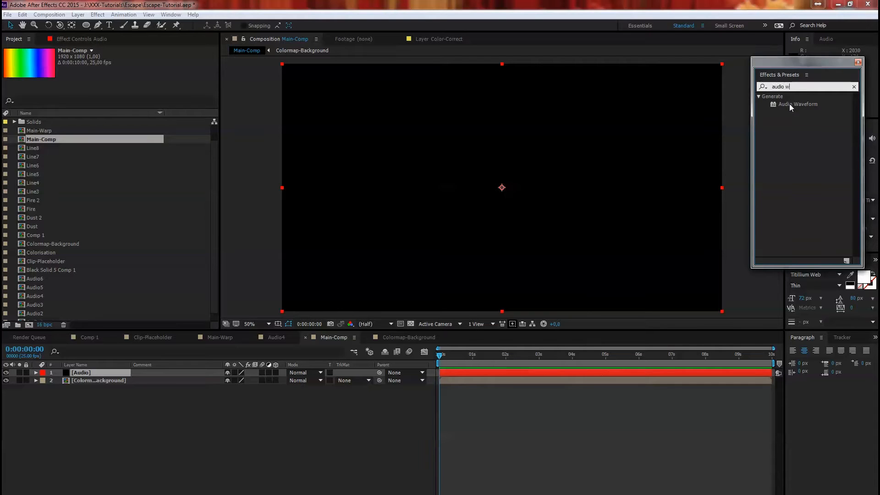
double_click(790, 104)
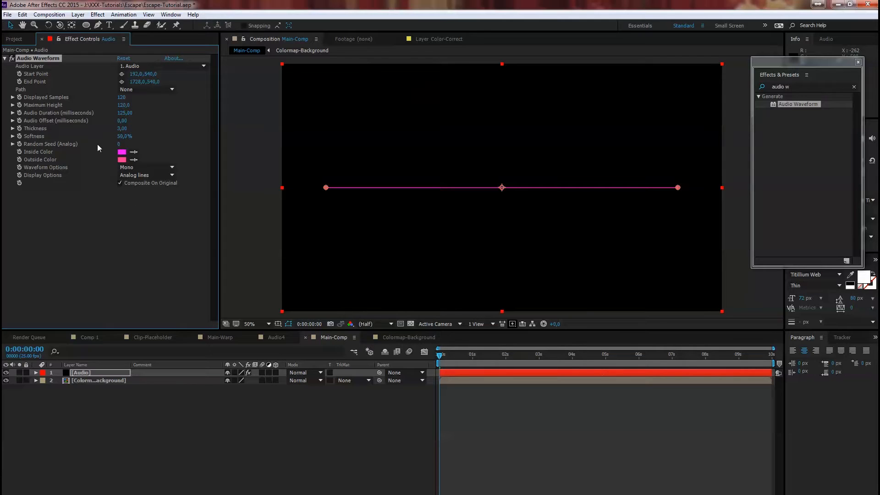
Add VMV1 CAM Detective.wav from the project's Sounds folder to Main-Comp as the lowest layer.
left_click(14, 39)
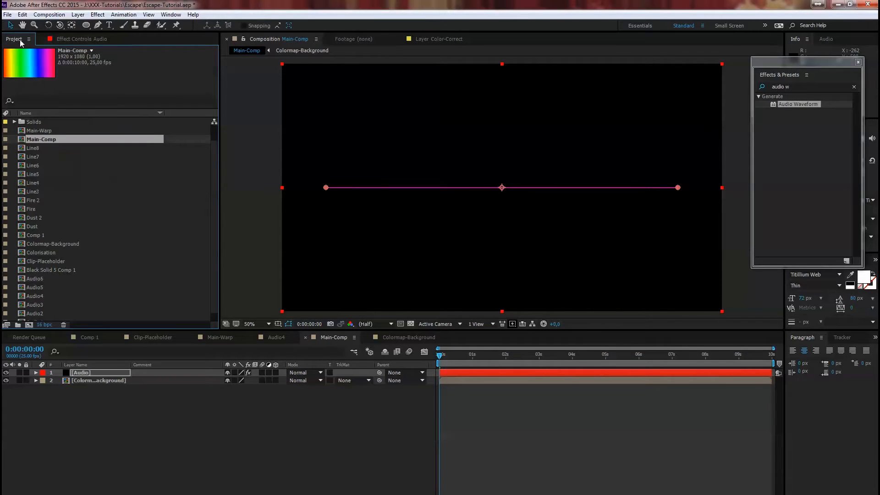
scroll(131, 227, "up", 1)
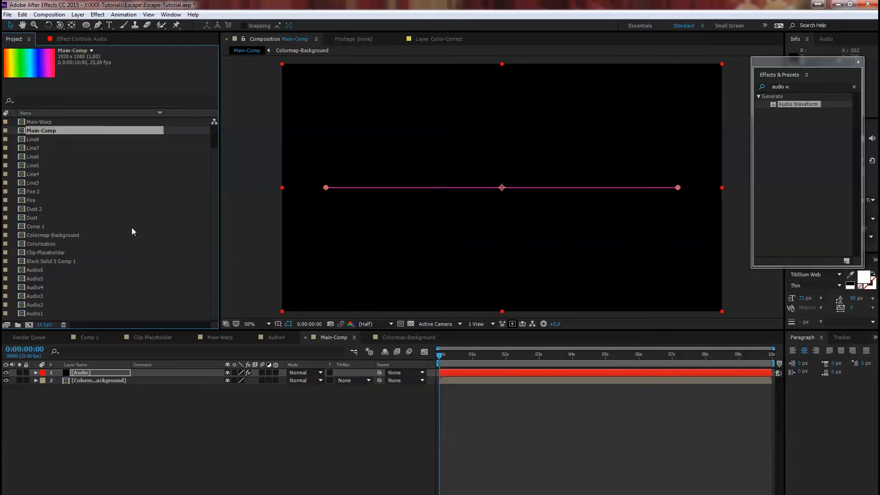
scroll(119, 206, "up", 1)
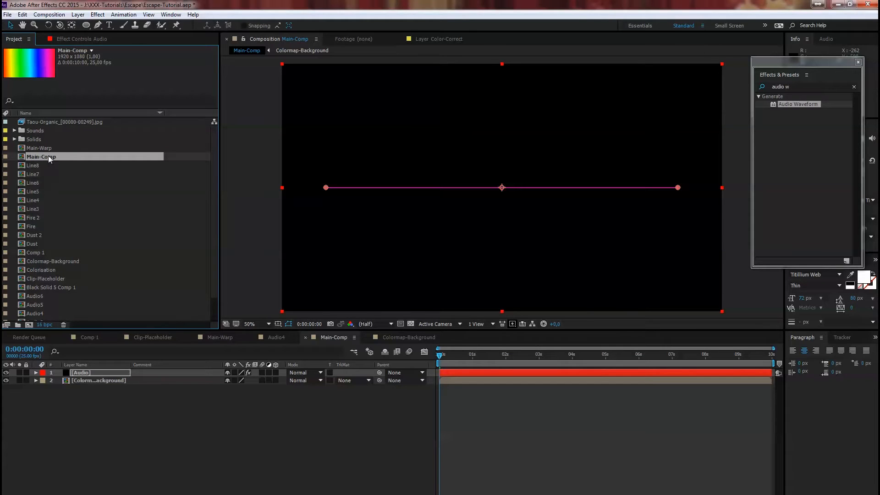
left_click(15, 130)
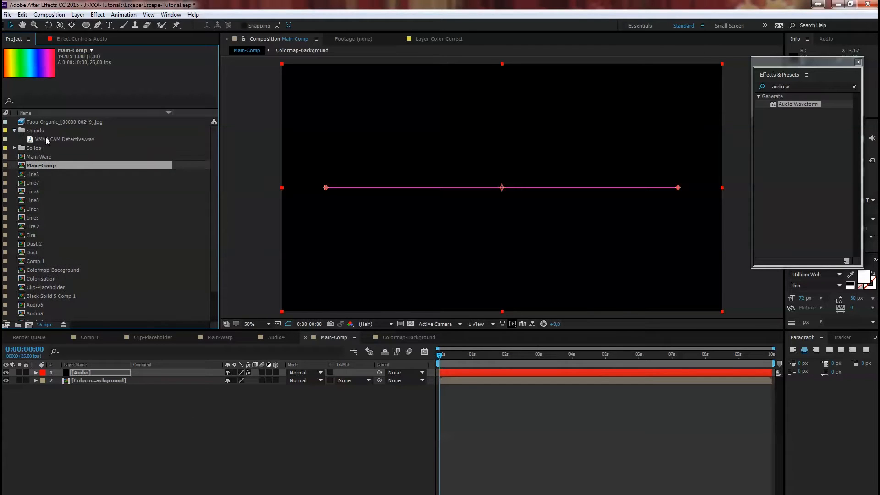
left_click_drag(49, 140, 96, 426)
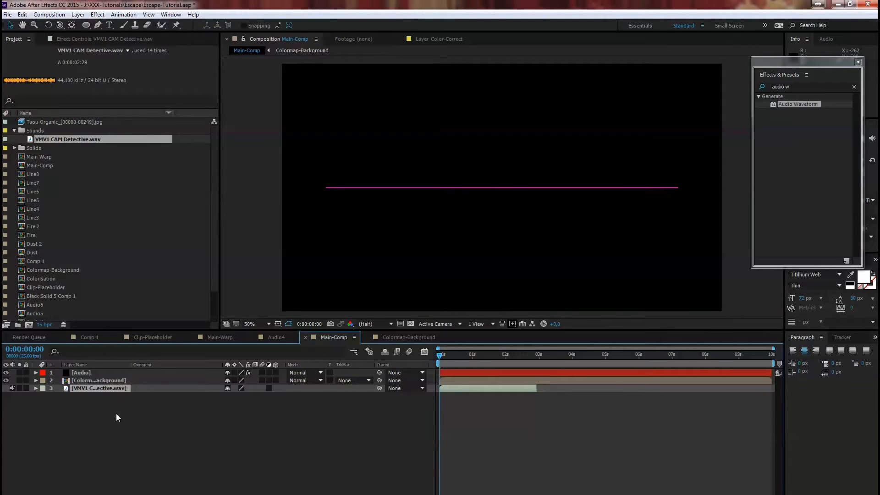
Set the Audio Waveform's audio layer to VMV1 CAM Detective.wav and preview the line at 0:00:01:12.
left_click(91, 372)
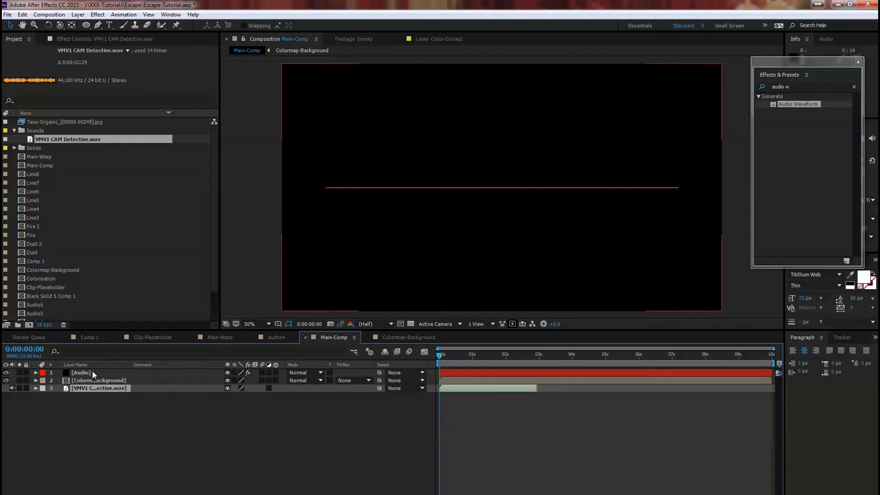
left_click(85, 39)
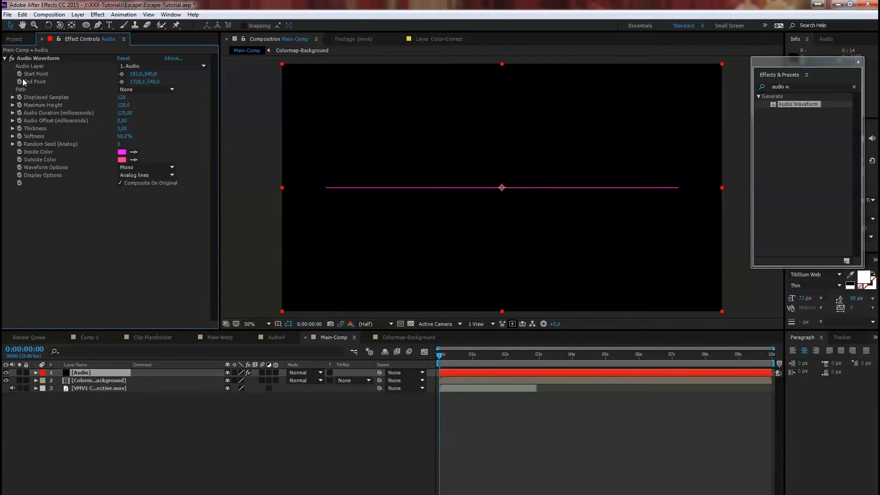
left_click(142, 67)
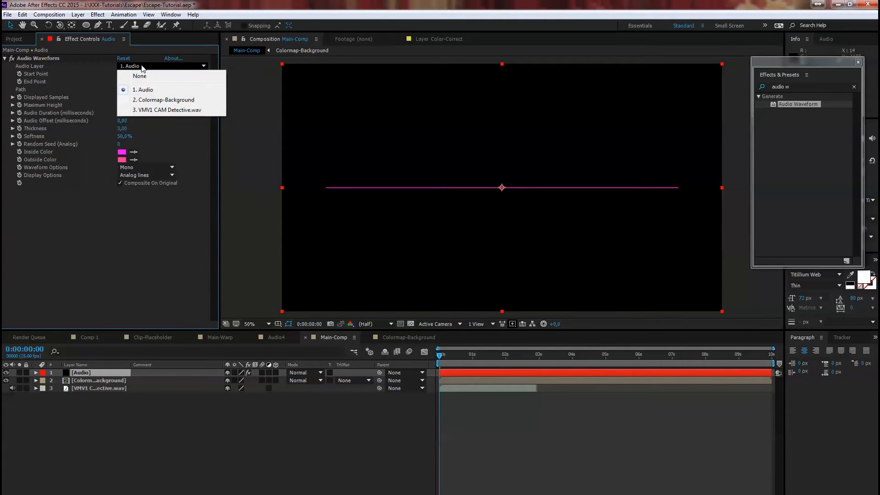
left_click(167, 110)
left_click_drag(444, 356, 489, 357)
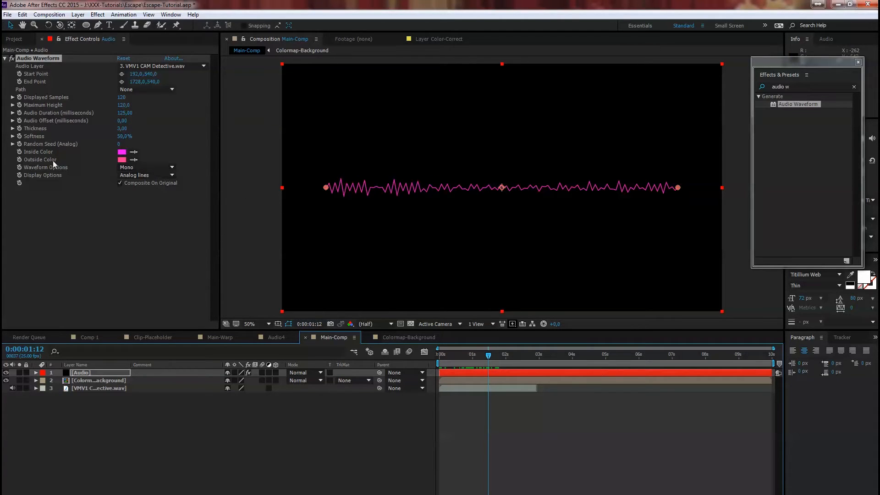
Set both the inside and outside colors of the Audio Waveform to white (FFFFFF).
left_click(122, 152)
left_click_drag(296, 161, 267, 129)
left_click(454, 137)
left_click(122, 160)
left_click_drag(308, 159, 267, 127)
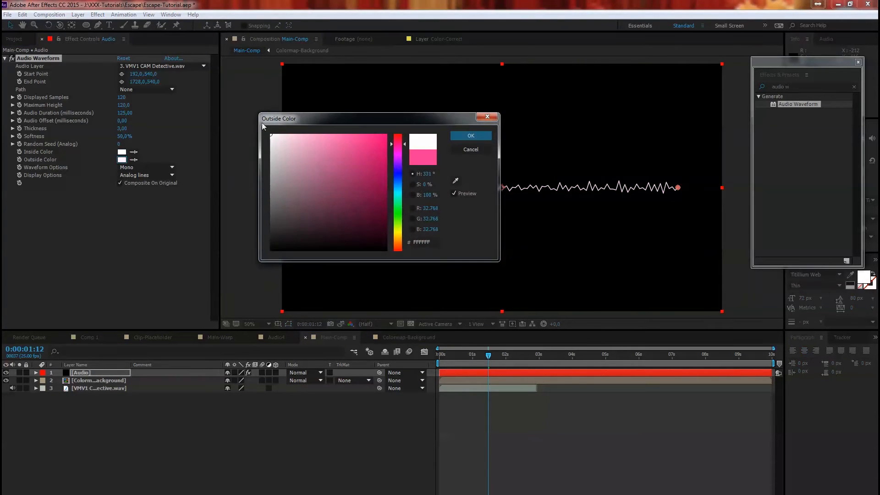
left_click(468, 137)
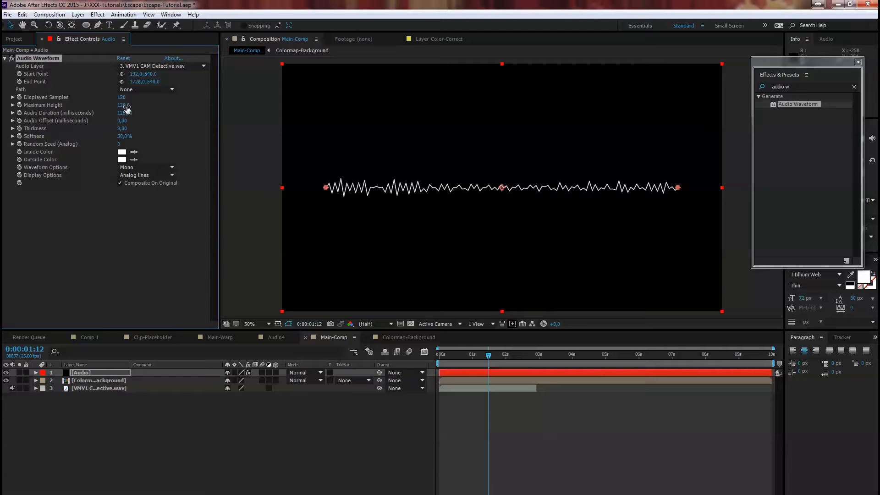
Set the Audio Waveform's Maximum Height to 359 and Displayed Samples to 141, and extend its start and end points beyond both frame edges.
left_click_drag(123, 105, 230, 102)
left_click_drag(126, 101, 132, 99)
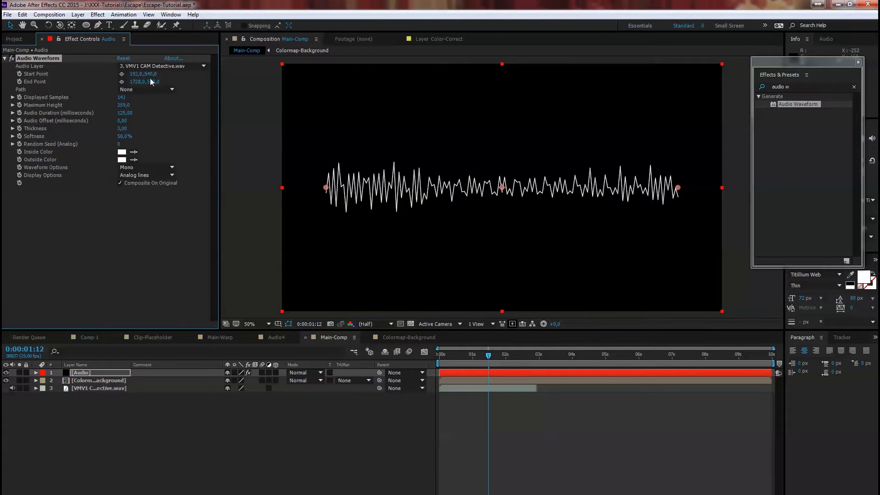
left_click_drag(328, 190, 272, 189)
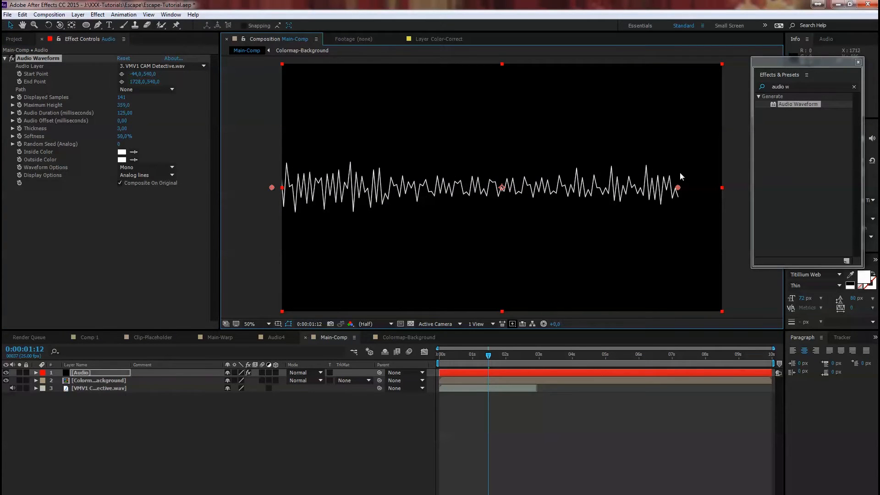
left_click_drag(679, 188, 732, 190)
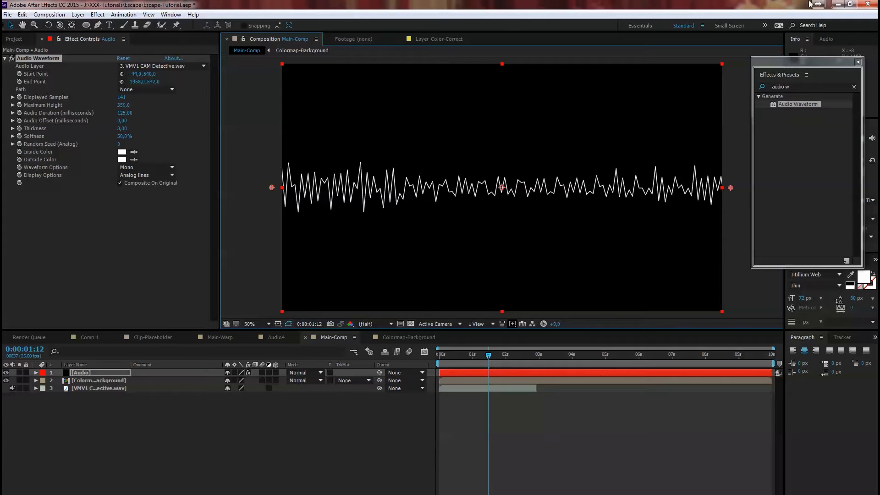
Hide and restore the timeline's layer switches and transfer controls columns, exposing the window's lower edge for this and maximizing it again.
left_click(850, 4)
left_click_drag(495, 5, 504, 22)
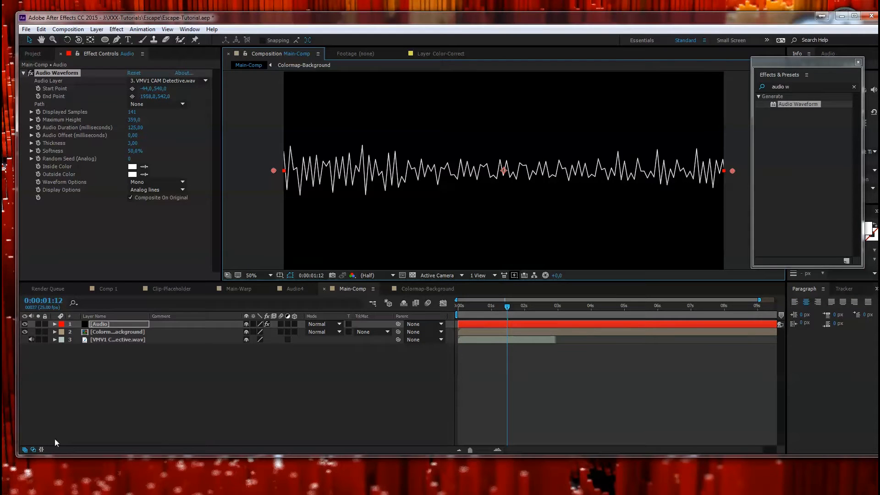
left_click(25, 450)
left_click(26, 451)
left_click(26, 451)
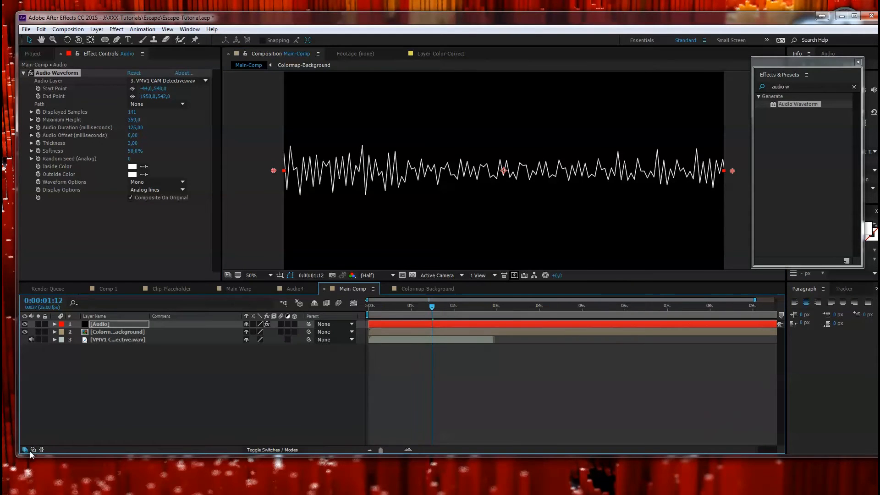
left_click(35, 450)
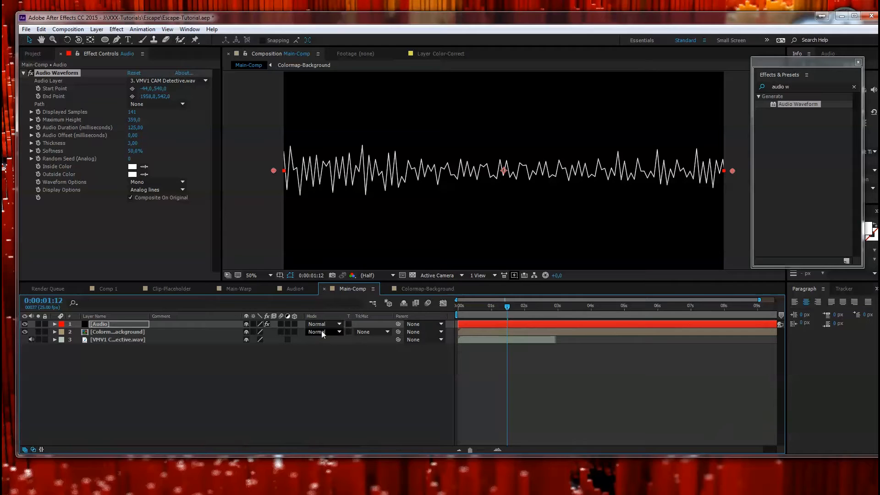
left_click_drag(509, 19, 486, 4)
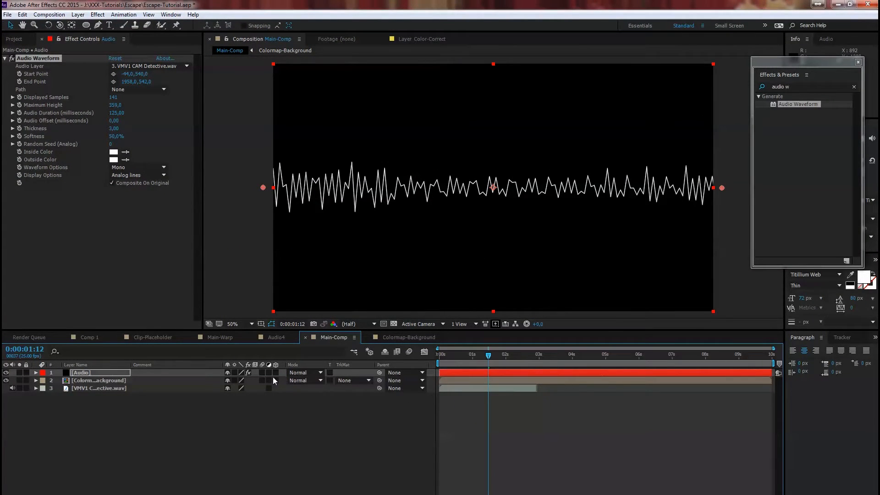
Set the Audio layer's blending mode to Stencil Luma and preview the waveform at 0:00:01:14.
left_click(304, 373)
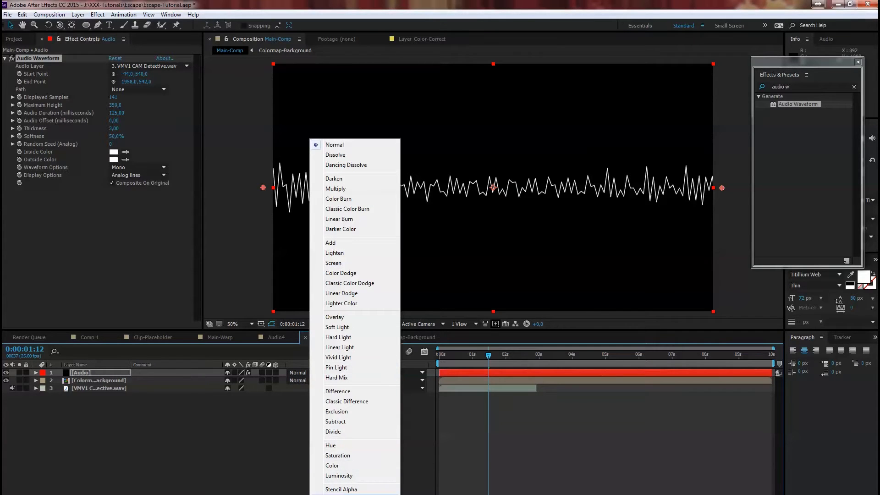
left_click(339, 494)
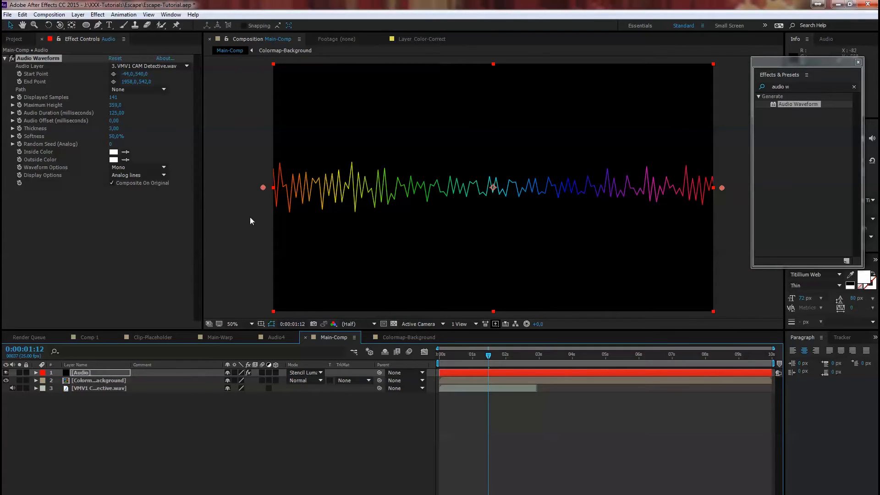
mouse_move(495, 356)
left_mouse_down()
mouse_move(452, 361)
mouse_move(516, 357)
mouse_move(458, 357)
mouse_move(492, 356)
left_mouse_up()
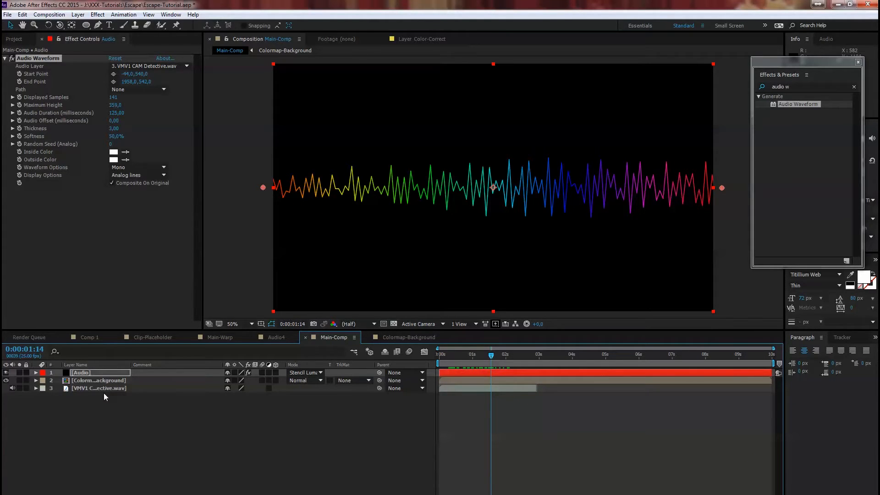
Pre-compose all three Main-Comp layers as Aodio-layer-1 without opening the new composition, and preview it at 0:00:01:19.
key("ctrl+a")
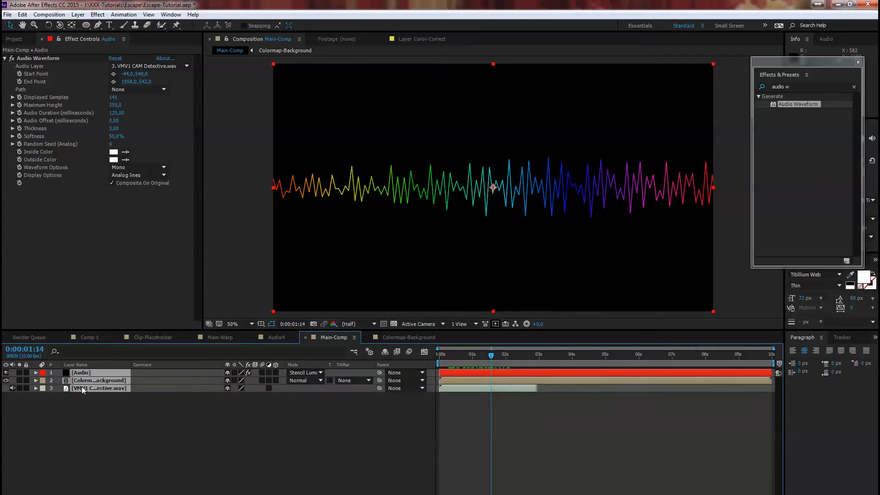
left_click(78, 15)
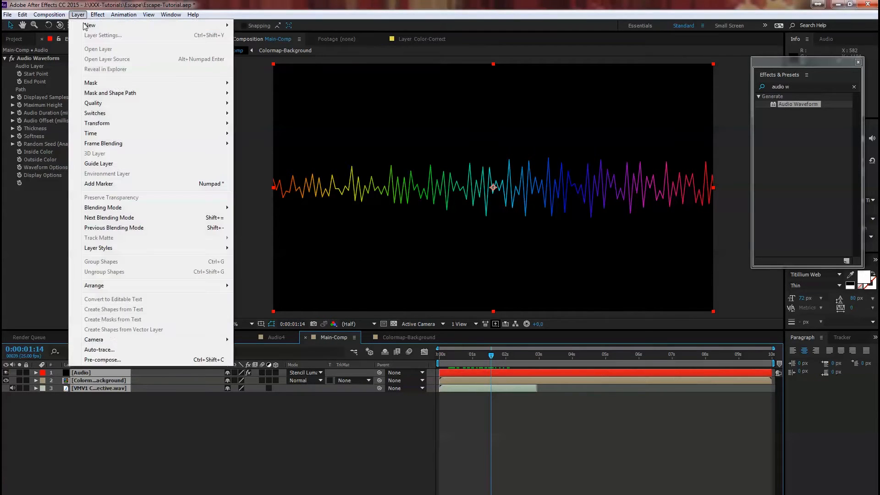
left_click(101, 360)
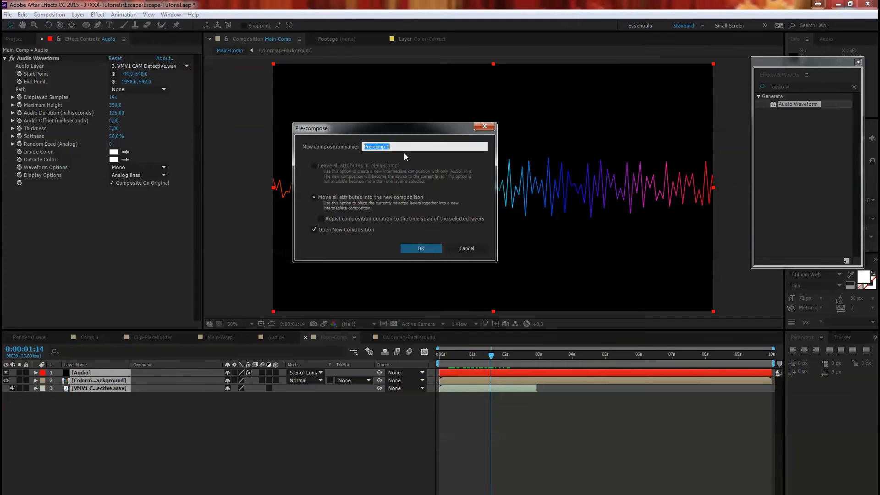
type("Aodio")
left_click(314, 230)
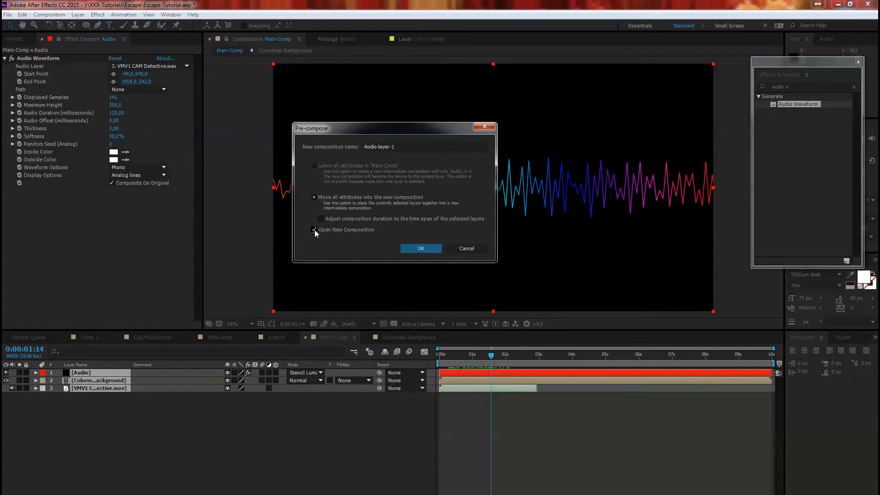
left_click(415, 248)
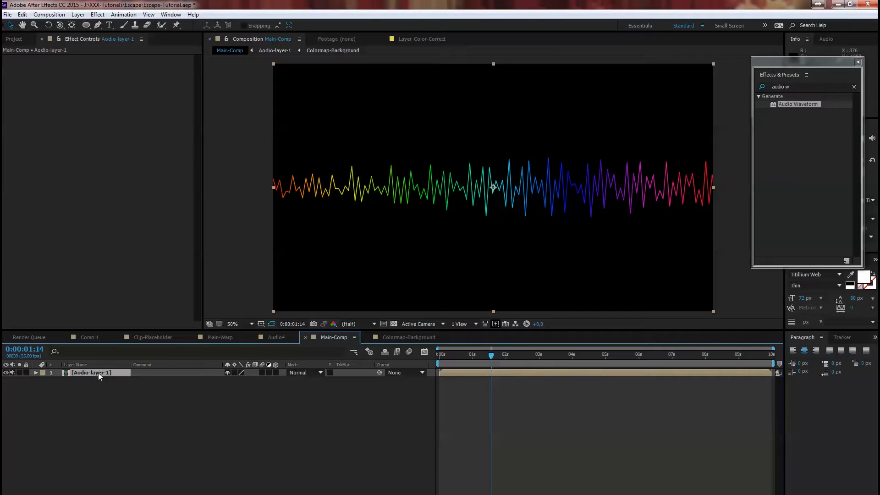
mouse_move(496, 356)
left_mouse_down()
mouse_move(470, 356)
mouse_move(533, 356)
mouse_move(497, 356)
left_mouse_up()
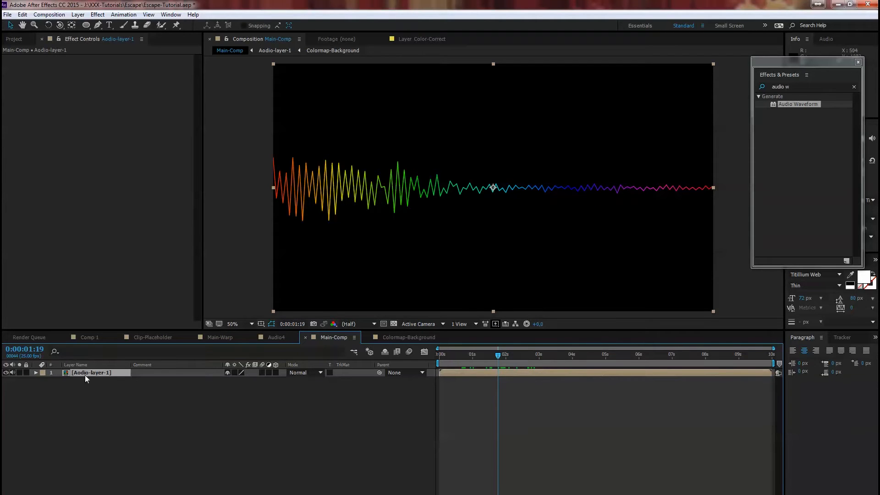
Find the Polar Coordinates effect and apply it to the Aodio-layer-1 layer.
left_click(795, 87)
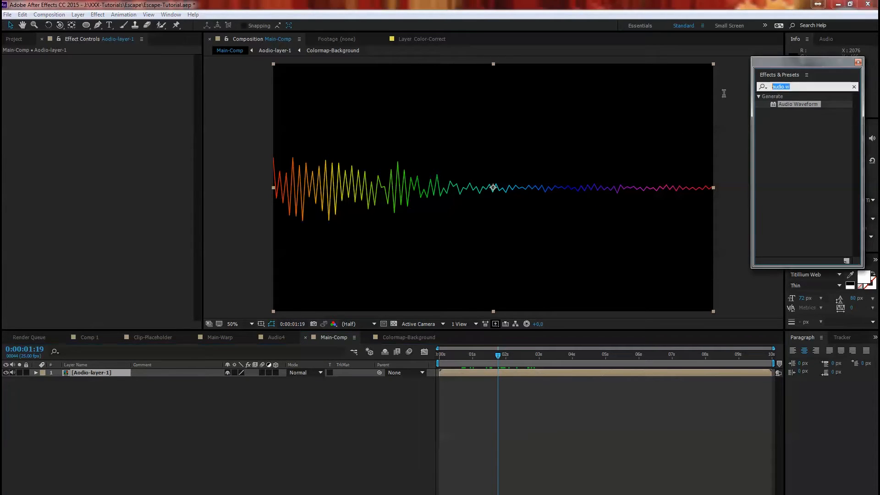
type("p")
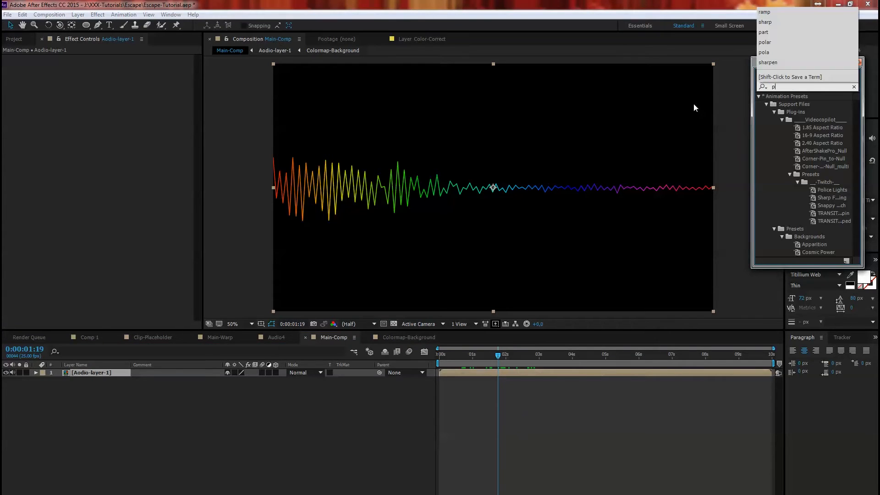
type("olar")
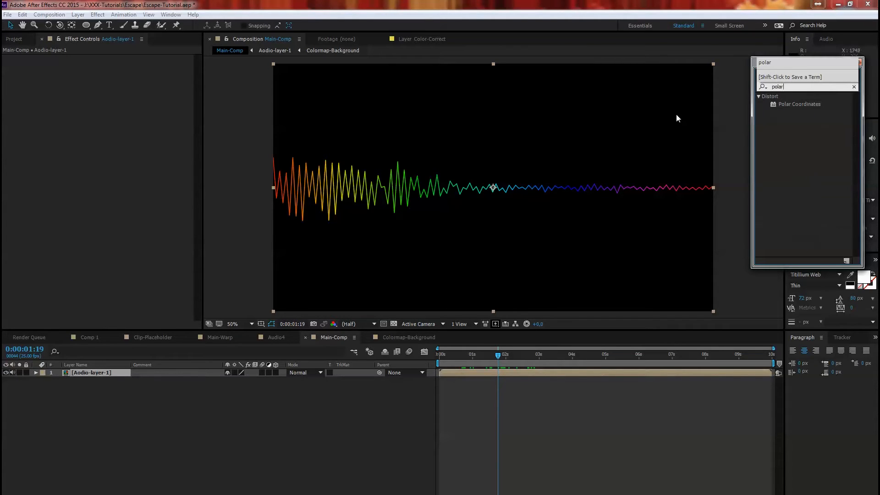
left_click(804, 104)
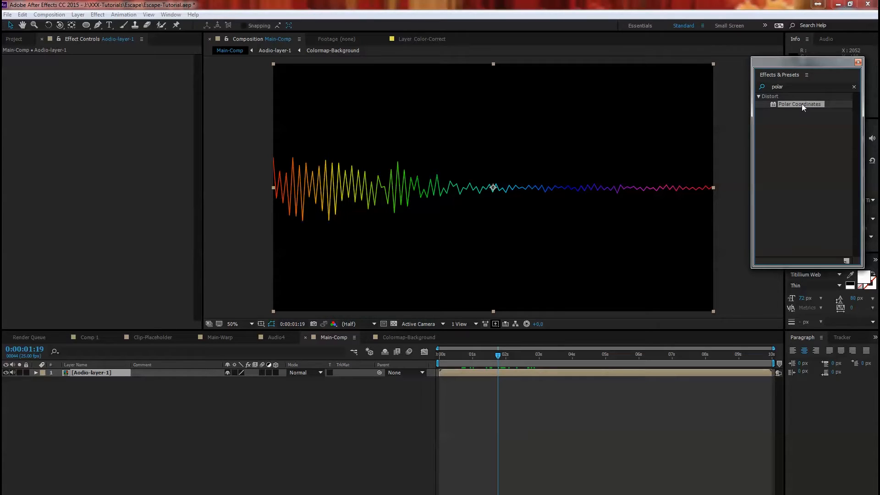
double_click(802, 104)
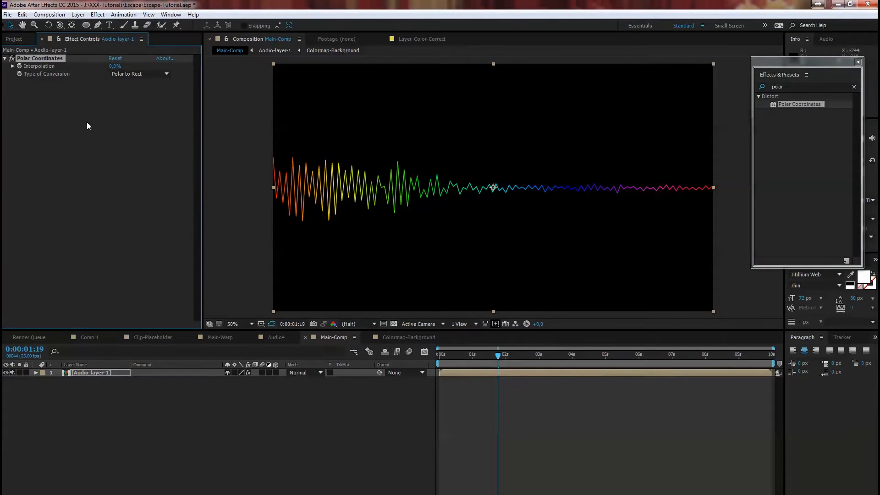
Set the Polar Coordinates interpolation to 100% with Rect to Polar conversion, and preview the ring at 0:00:00:21.
left_click(115, 66)
type("100")
key("Return")
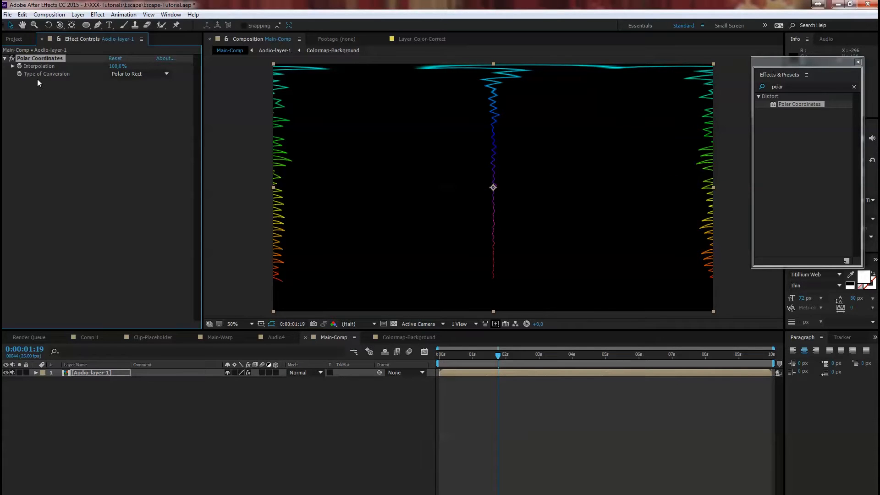
left_click(141, 74)
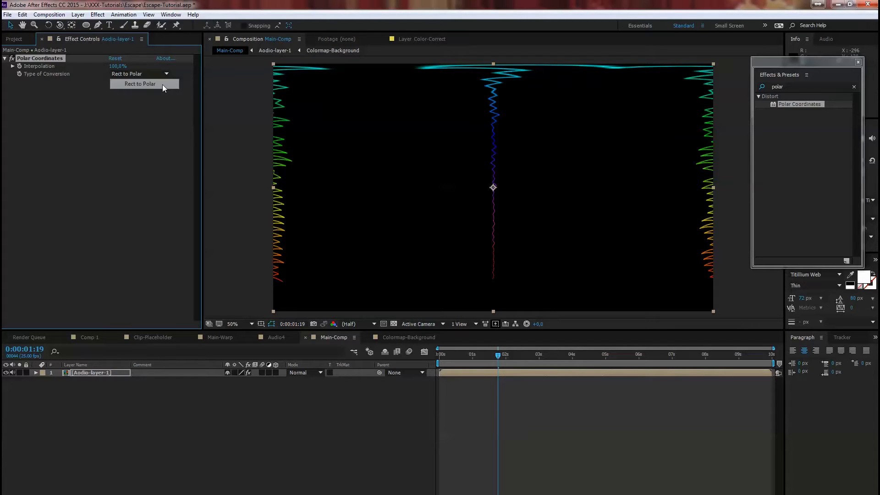
left_click(162, 85)
left_click_drag(499, 358, 467, 356)
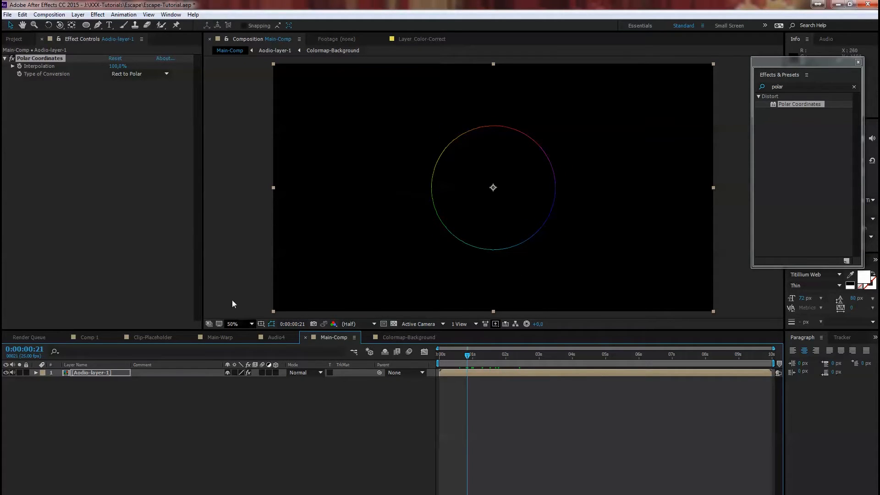
Check the reference design in Comp 1, and draw an unfilled grey-stroked circle around the waveform ring in Main-Comp as a new shape layer.
left_click(89, 337)
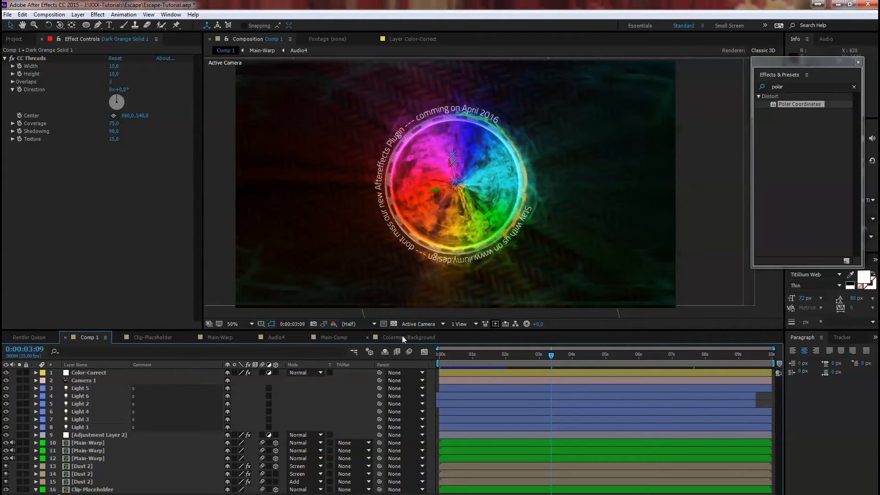
left_click(348, 340)
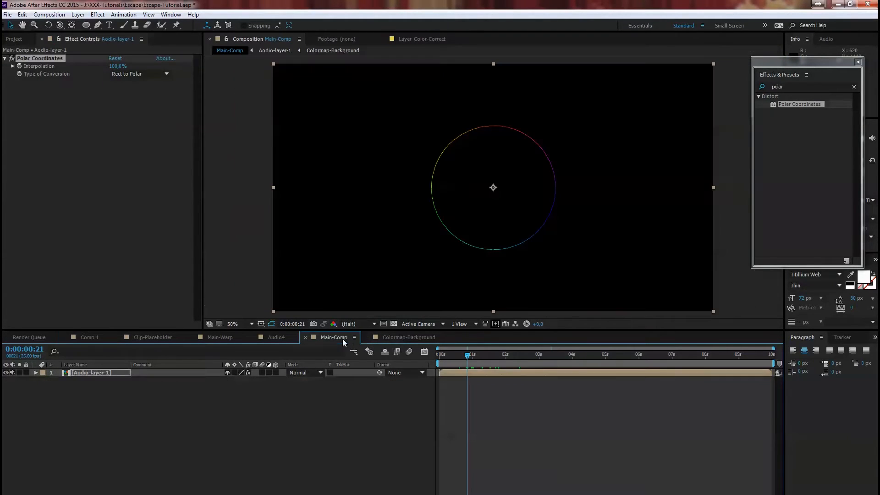
left_click(97, 373)
left_click(92, 396)
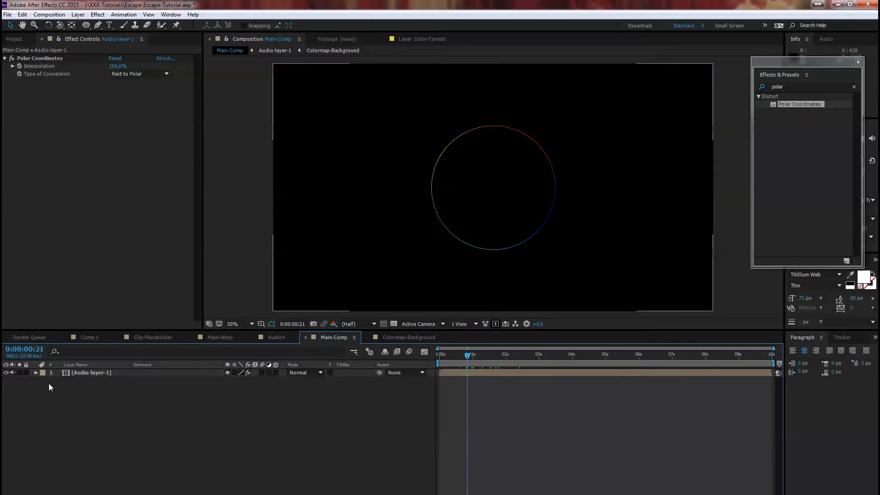
left_click(87, 25)
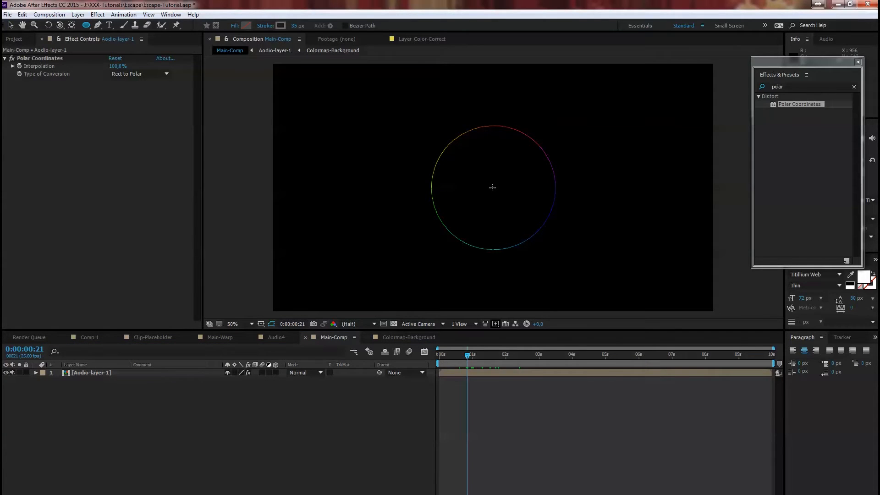
mouse_move(493, 186)
left_mouse_down()
mouse_move(527, 233)
mouse_move(562, 255)
mouse_move(554, 253)
left_mouse_up()
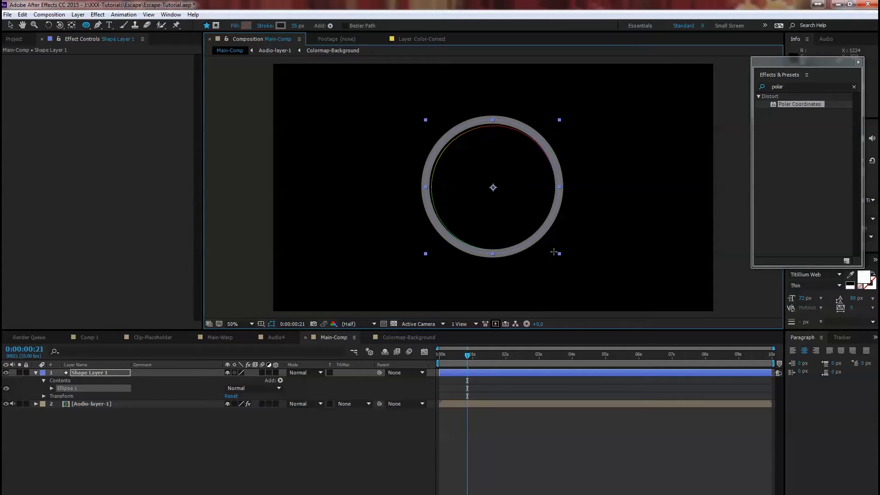
Nudge the circle shape slightly until it is concentric with the waveform ring.
key("Right")
key("Right")
key("Right")
key("Right")
key("Right")
key("Down")
key("Down")
key("Down")
key("Down")
key("Left")
key("Up")
key("Up")
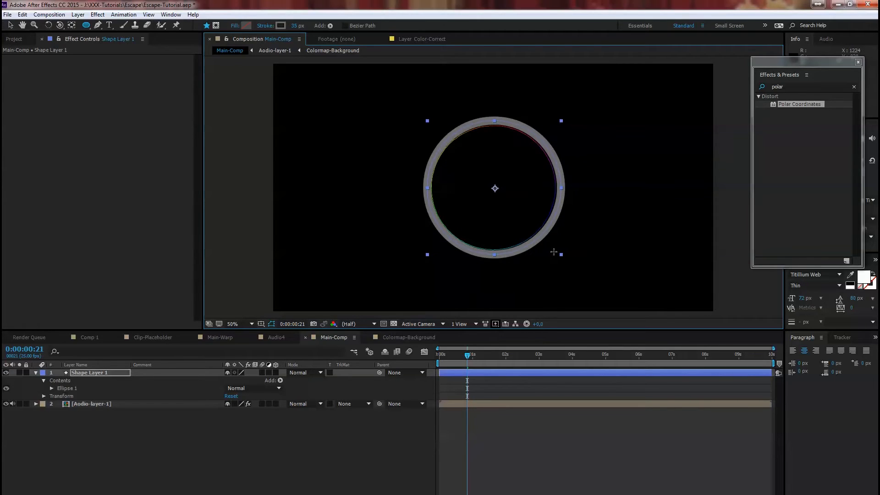
key("Left")
key("Left")
key("Right")
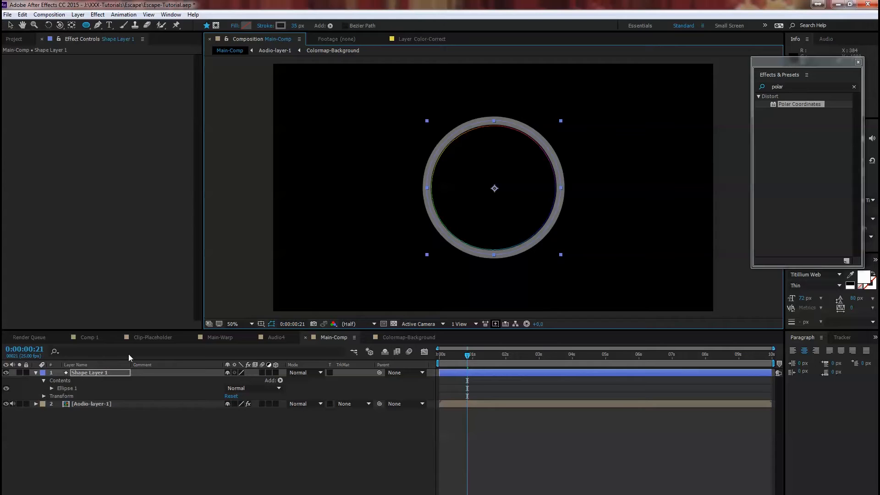
left_click(87, 373)
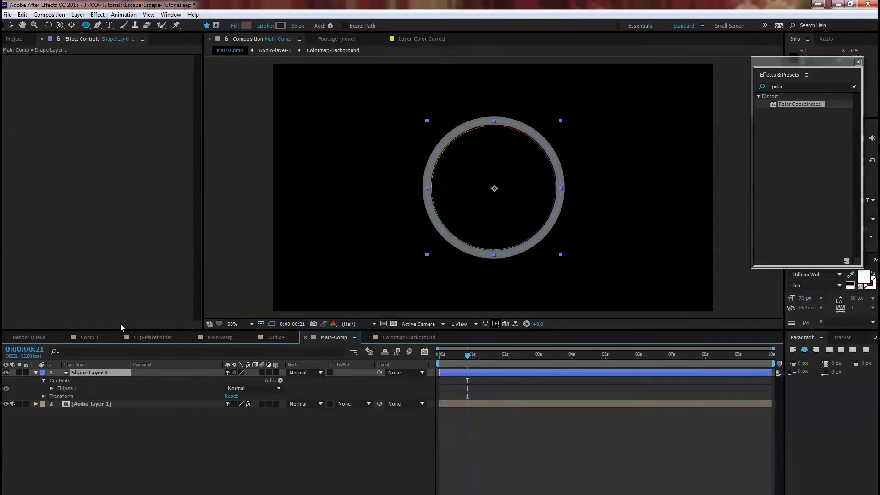
left_click(236, 27)
left_click(237, 157)
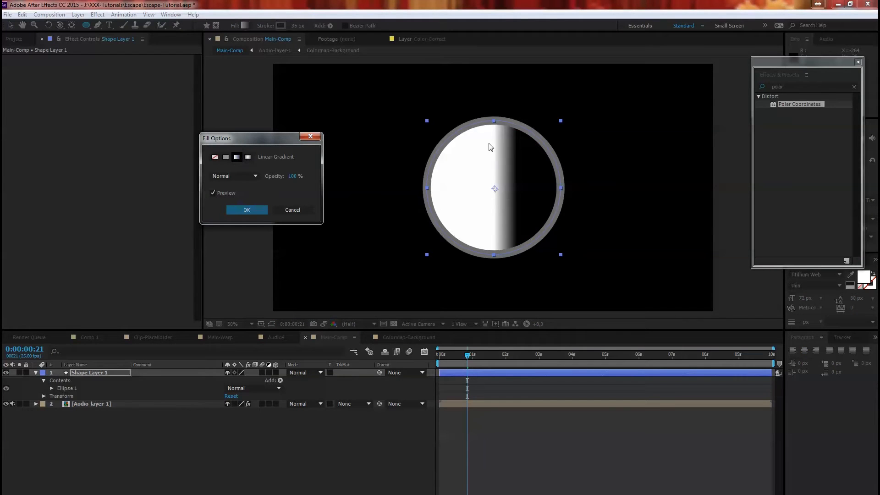
left_click(292, 210)
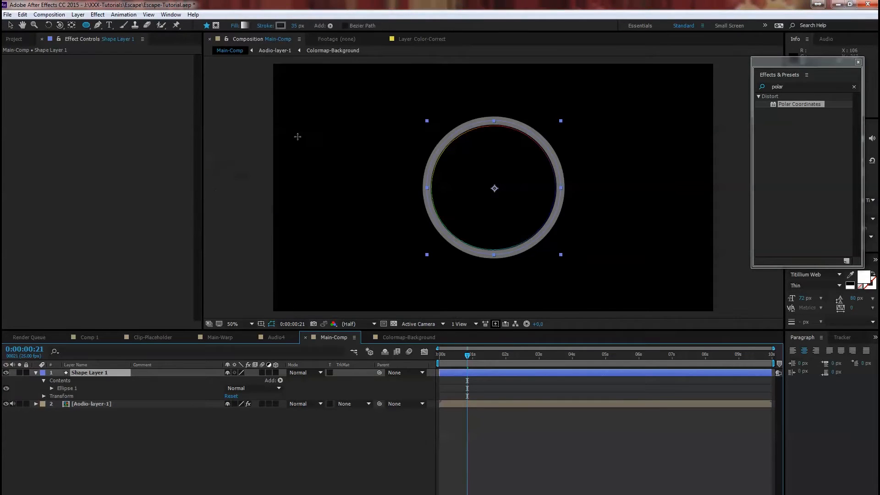
Set the circle shape's fill type to None in the fill options.
left_click(235, 26)
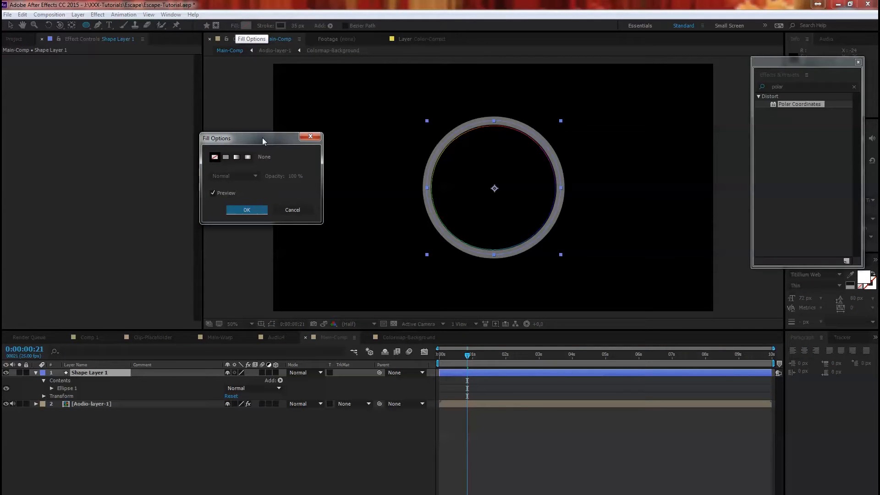
left_click_drag(263, 138, 290, 107)
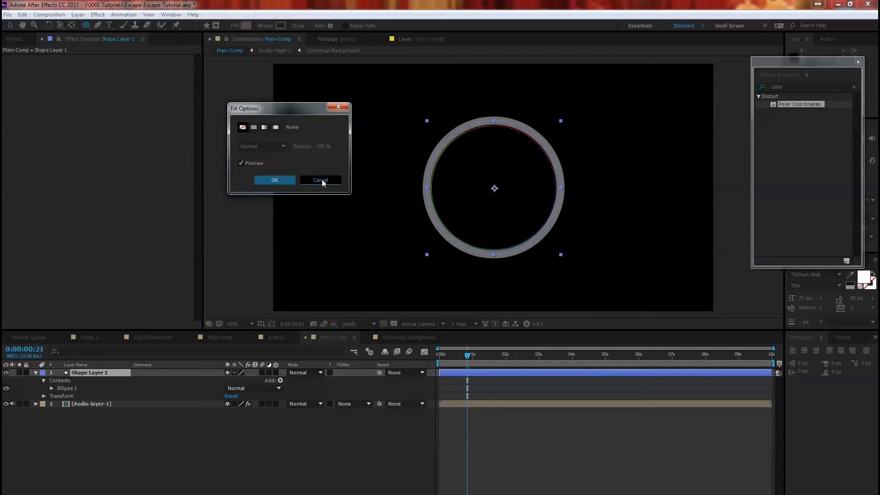
left_click(284, 180)
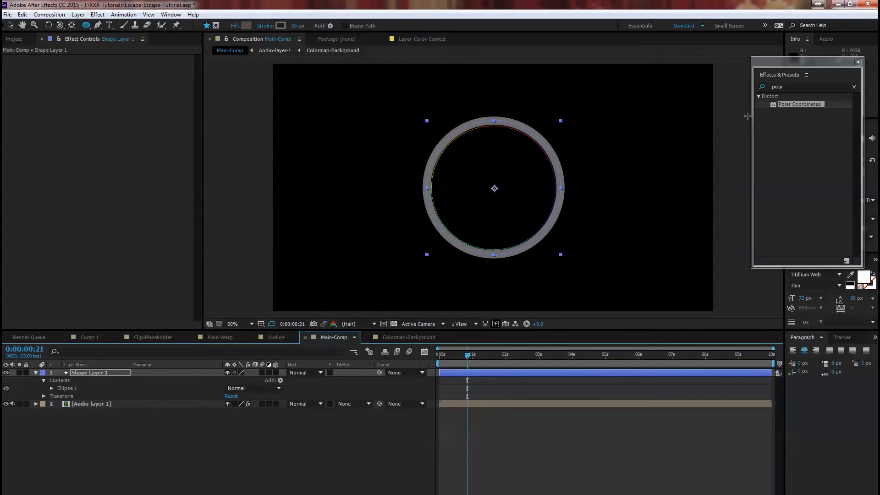
Find the CC Threads effect and apply it to the circle in Shape Layer 1.
left_click(757, 86)
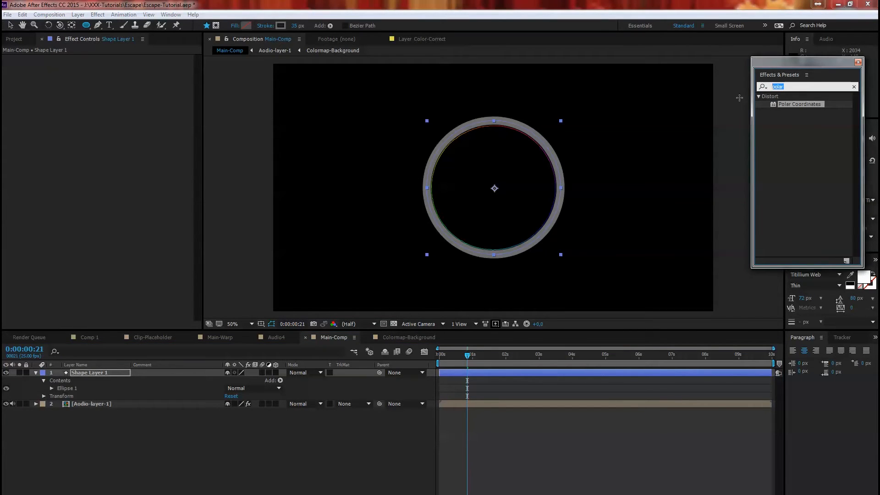
type("cc th")
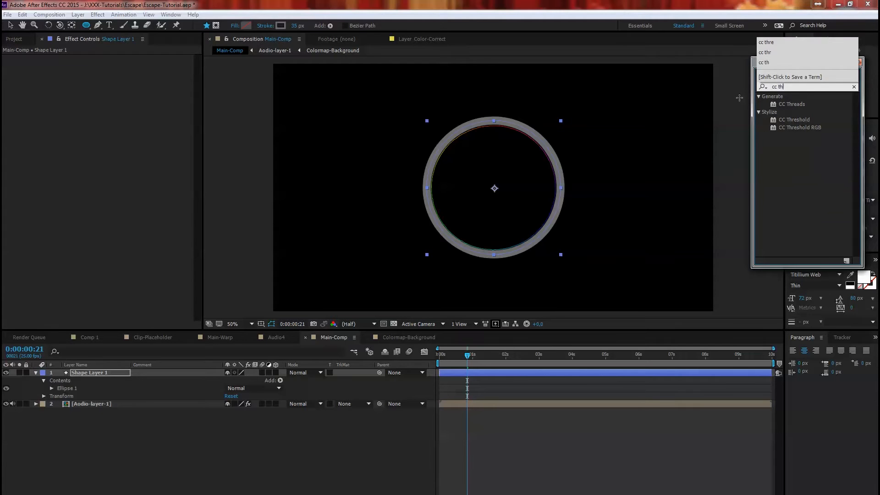
left_click(793, 104)
double_click(793, 105)
key("v")
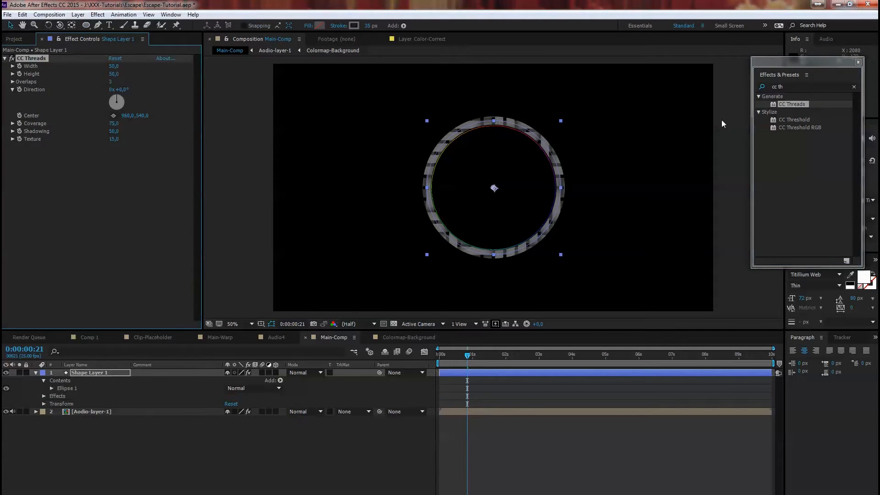
Set the CC Threads width and height to 10 and overlaps to 4 for a finer weave on the circle.
left_click(115, 66)
type("10")
key("Tab")
type("10")
key("Tab")
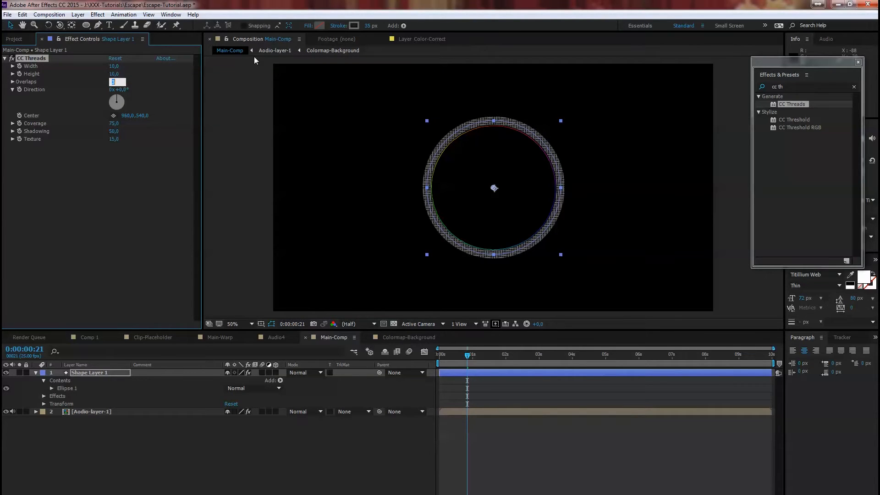
key("Tab")
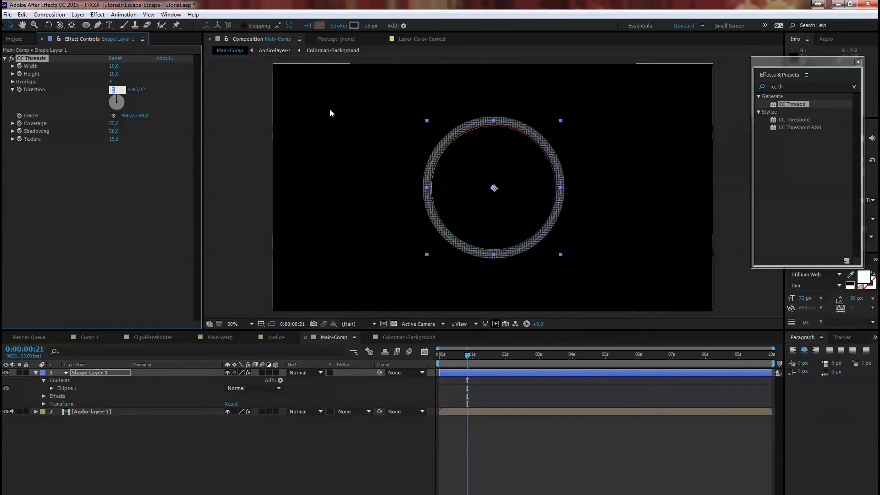
left_click(332, 115)
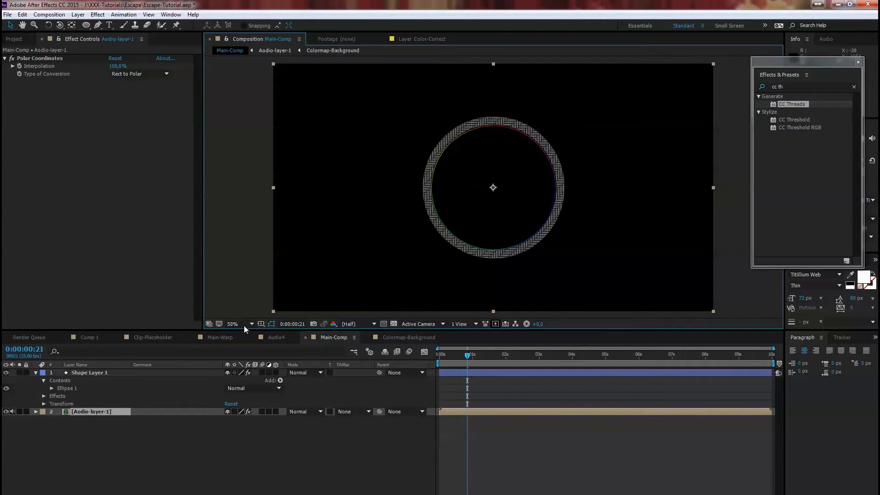
Add a Bevel and Emboss layer style to Shape Layer 1.
left_click(99, 372)
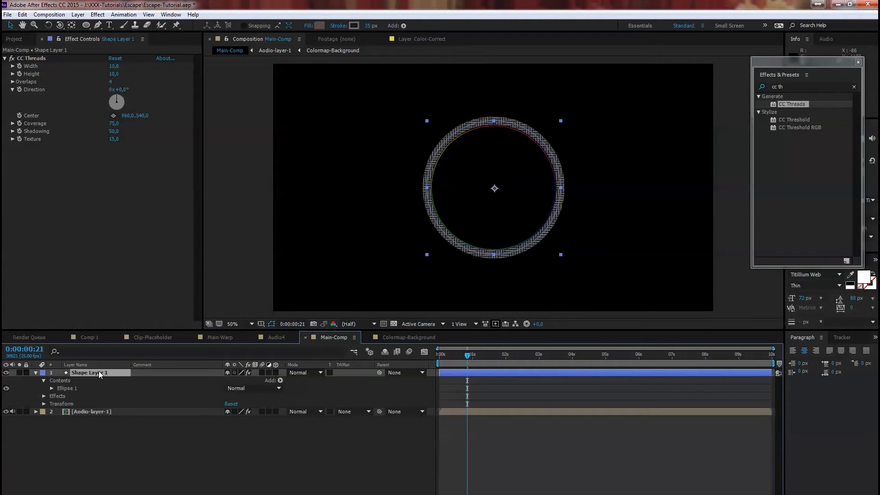
left_click(78, 14)
mouse_move(127, 247)
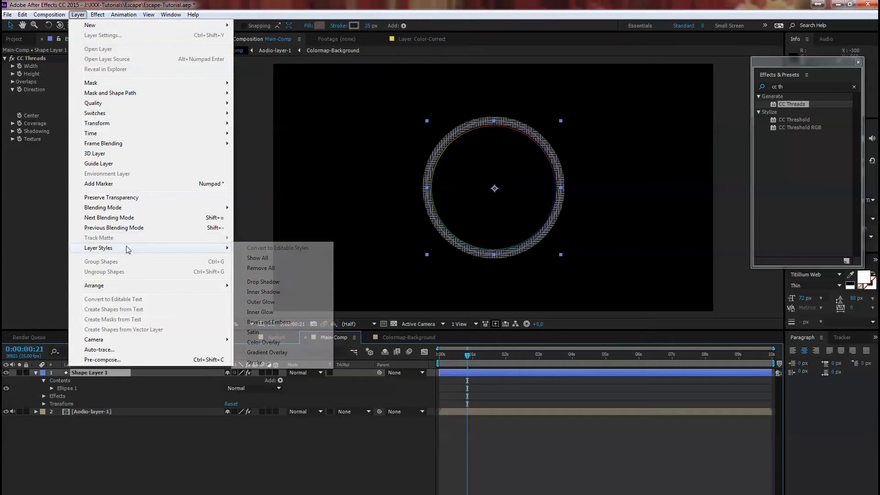
left_click(288, 322)
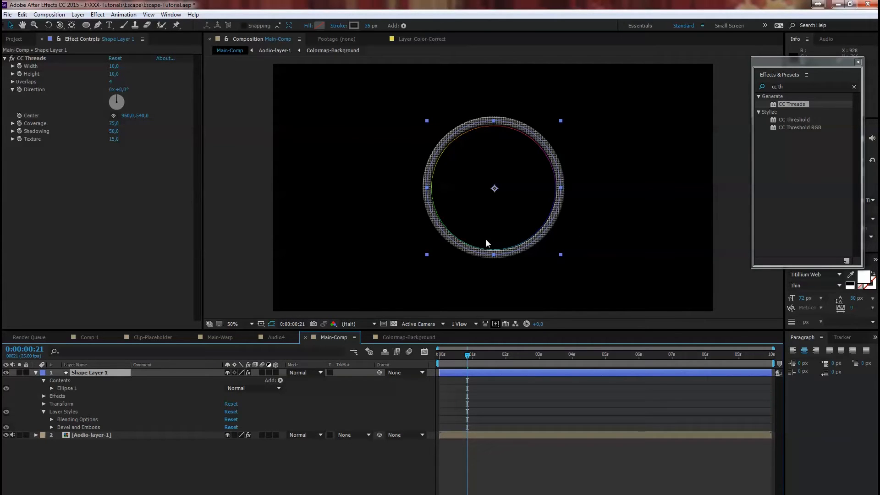
Preview the waveform against the circle, and move Shape Layer 1 below Aodio-layer-1 in the layer stack.
left_click(473, 361)
mouse_move(500, 359)
left_mouse_down()
mouse_move(527, 360)
mouse_move(509, 361)
left_mouse_up()
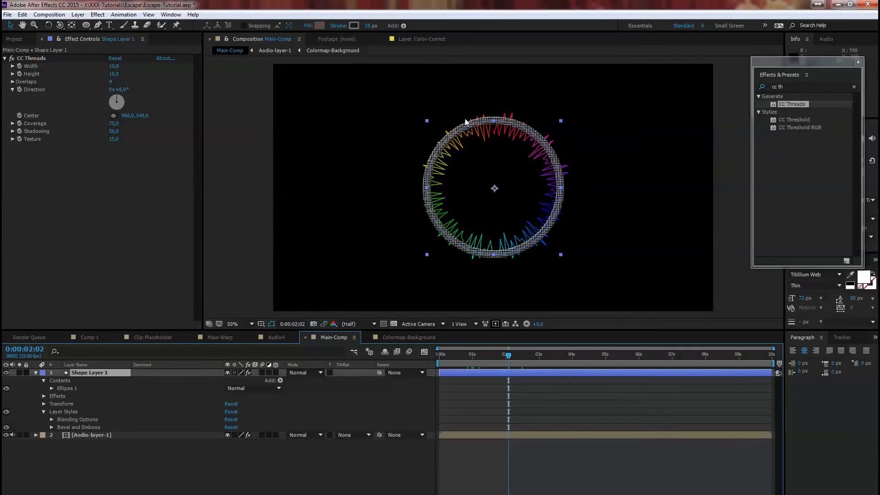
left_click_drag(511, 355, 473, 356)
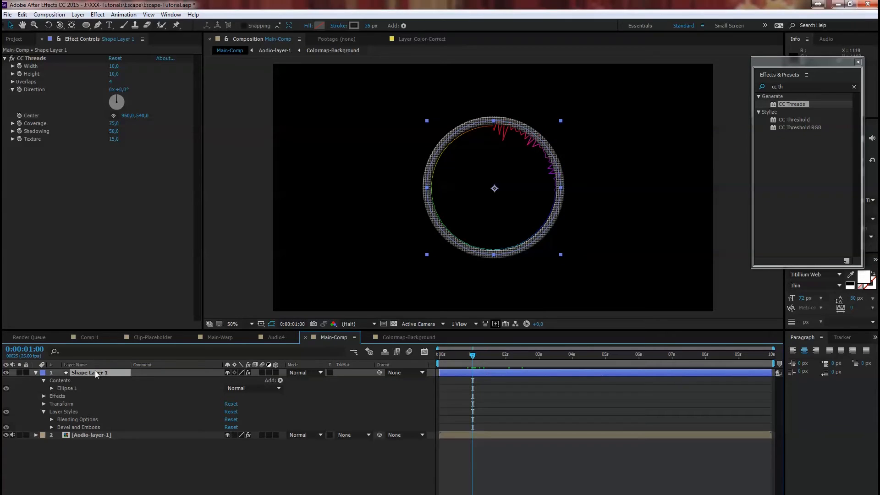
left_click_drag(95, 372, 100, 447)
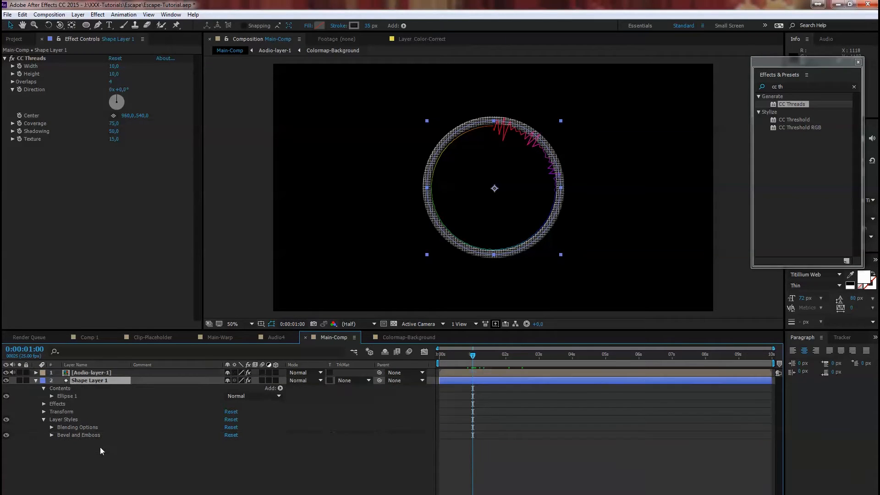
left_click_drag(472, 362, 481, 361)
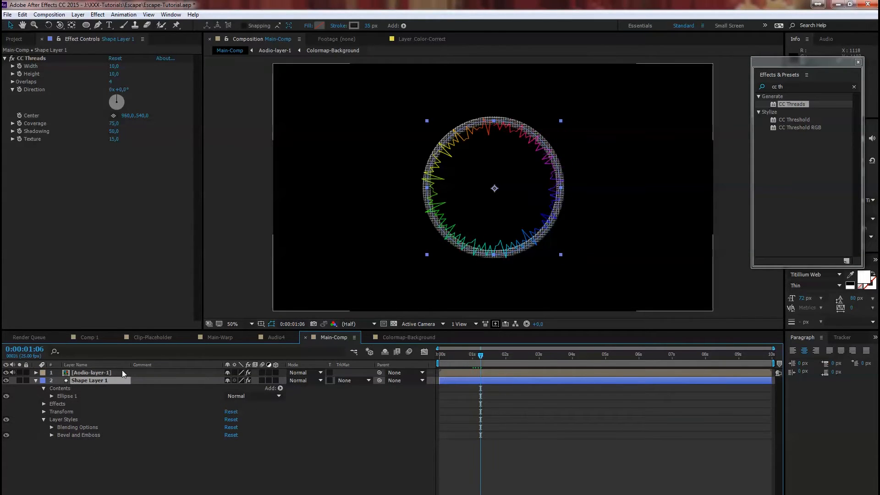
Draw a rectangular mask on Aodio-layer-1 spanning the full frame width and its lower part, starting just below the centre.
left_click(108, 372)
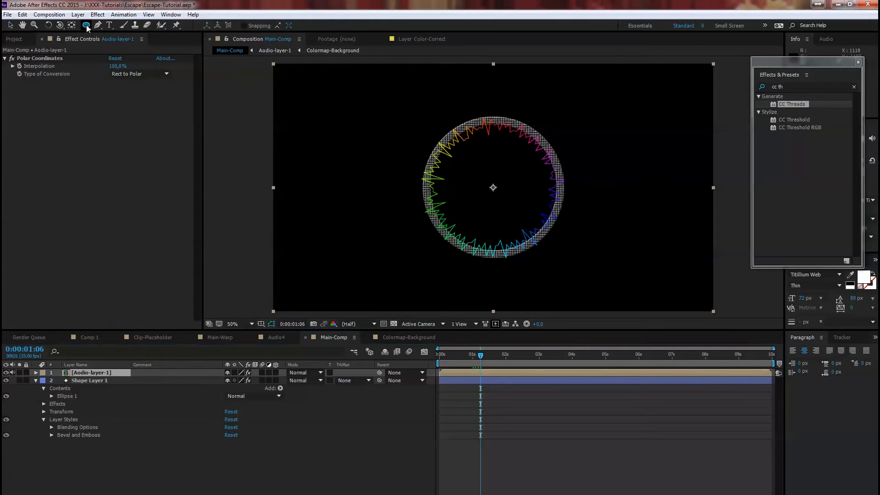
left_click_drag(87, 25, 86, 25)
left_click(133, 27)
mouse_move(250, 208)
left_mouse_down()
mouse_move(281, 235)
mouse_move(598, 300)
mouse_move(743, 316)
left_mouse_up()
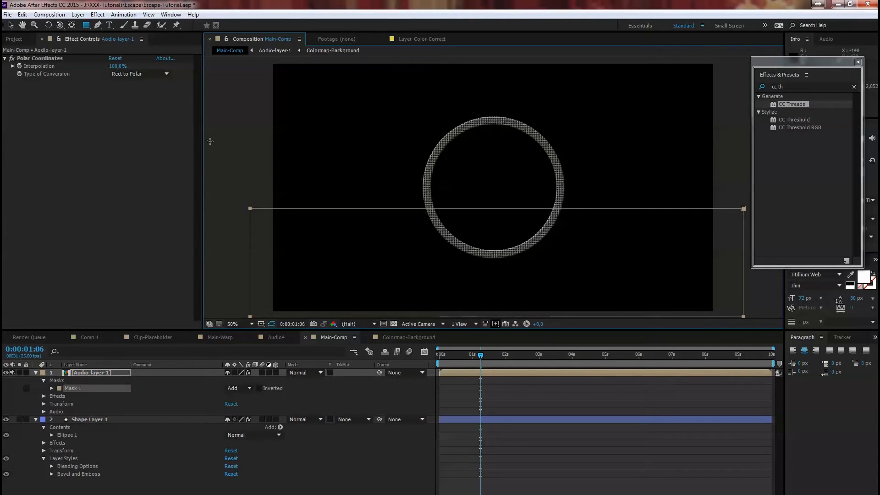
Move the mask's horizontal edges to the frame's middle and upper border so it covers the upper half, and preview the waveform.
key("v")
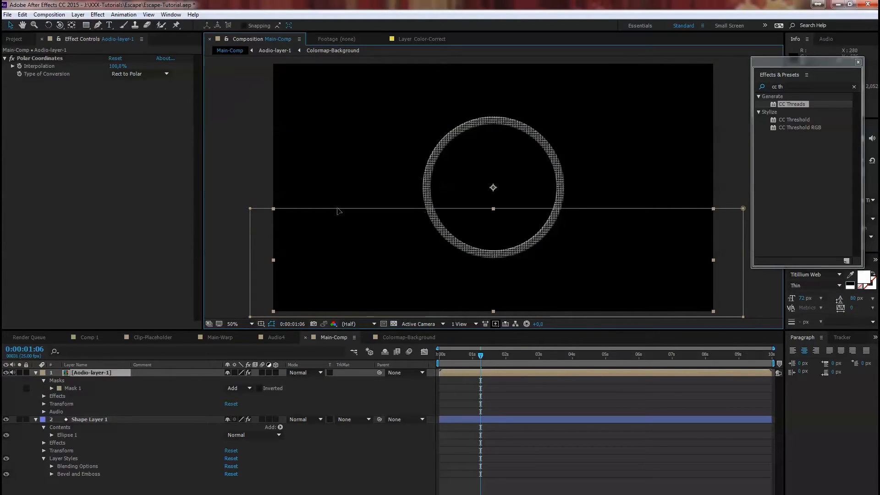
left_click_drag(338, 208, 335, 191)
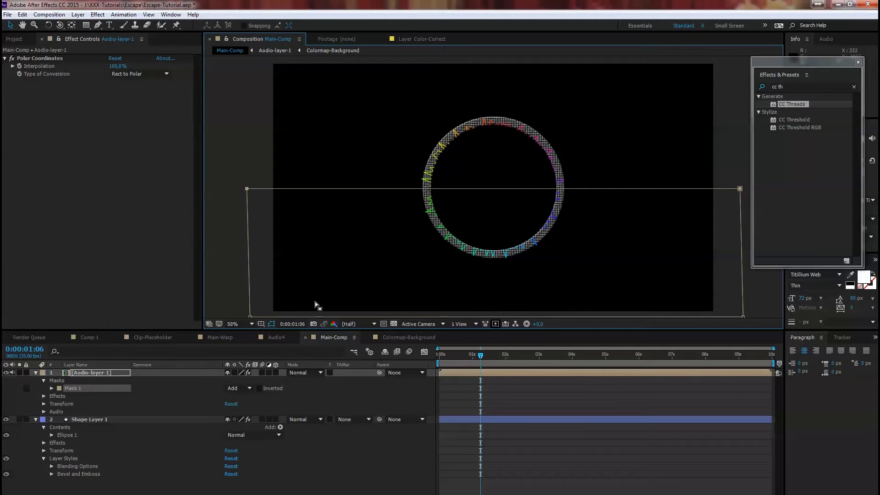
left_click_drag(295, 318, 293, 64)
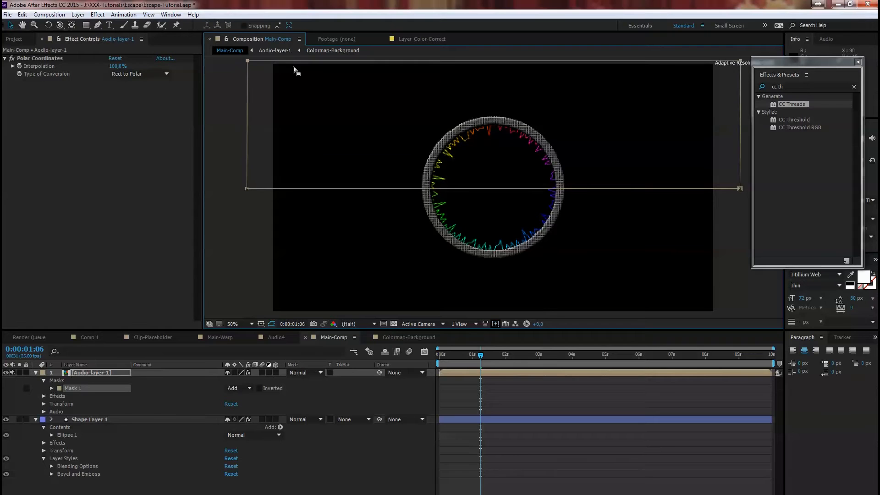
left_click_drag(482, 357, 501, 354)
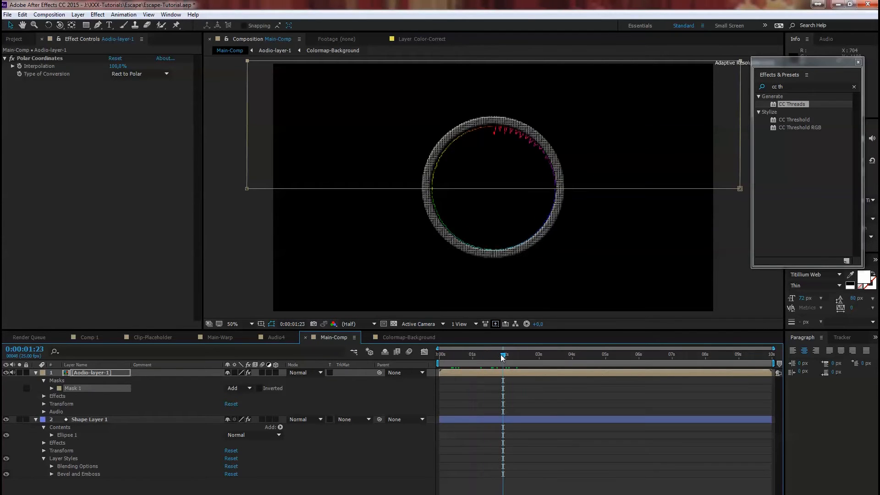
Open the Aodio-layer-1 composition, show the Audio layer's Audio Waveform settings, and preview the waveform up to 0:00:02:03.
left_click(100, 372)
double_click(100, 371)
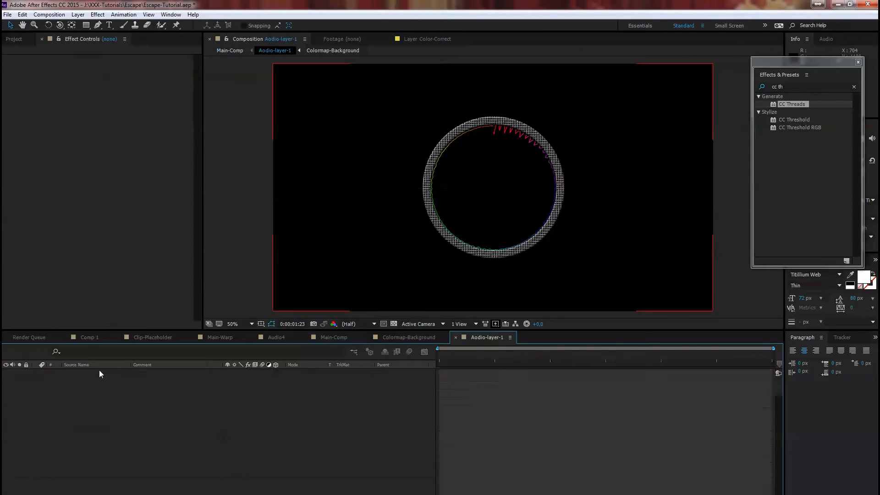
left_click(79, 373)
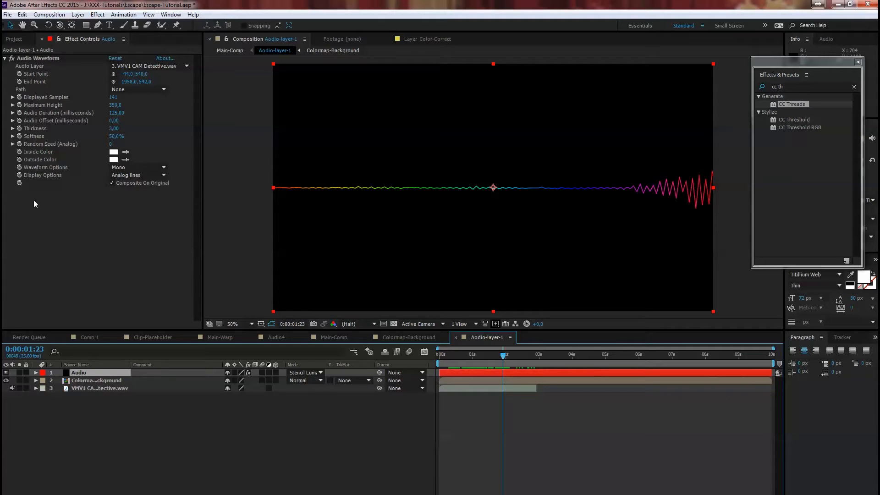
left_click(147, 176)
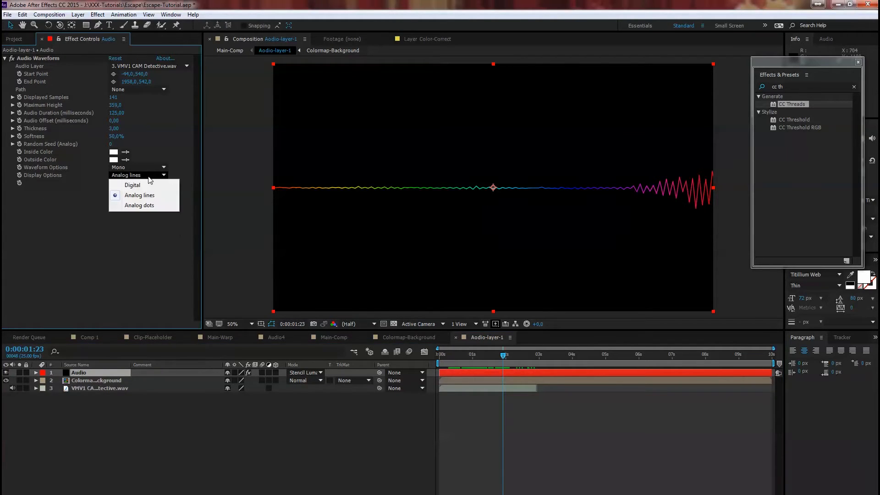
left_click(483, 343)
left_click(501, 355)
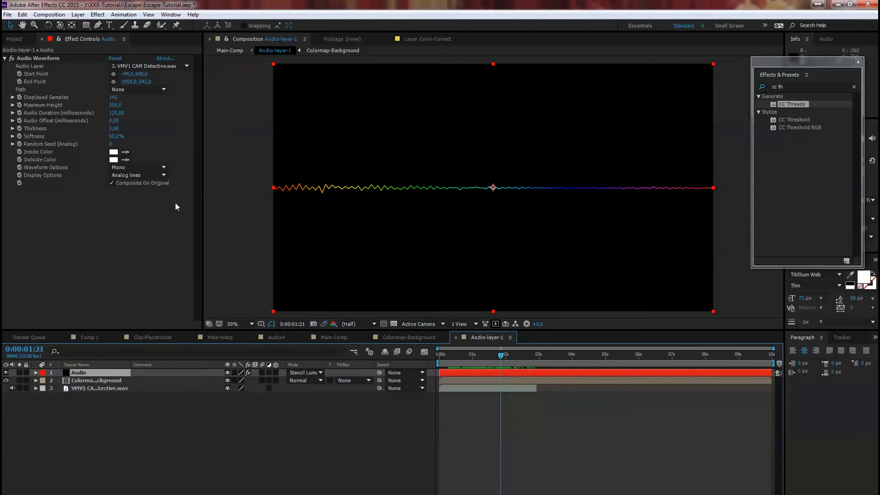
left_click_drag(502, 358, 510, 355)
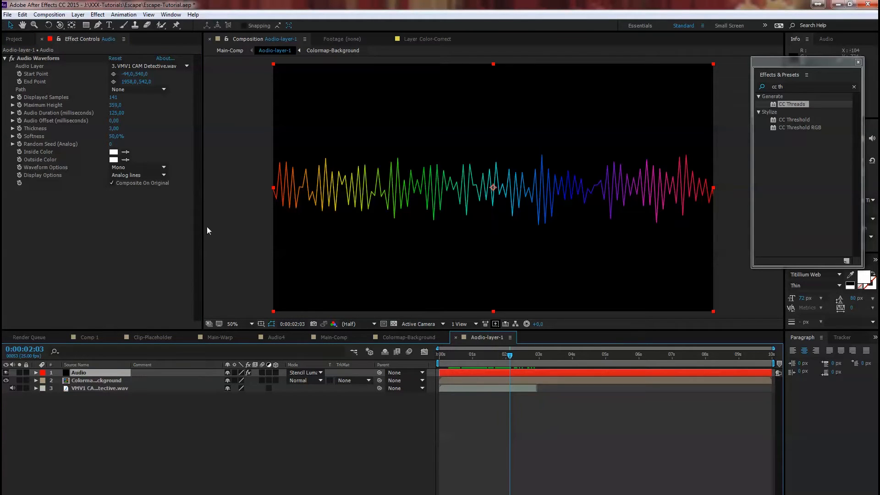
Try the Digital and Analog dots display options for the Audio Waveform effect.
left_click(147, 177)
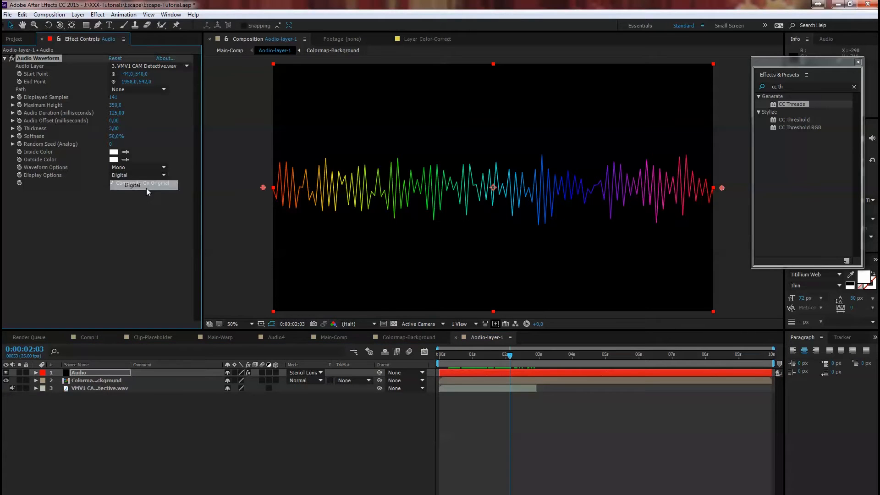
left_click(147, 186)
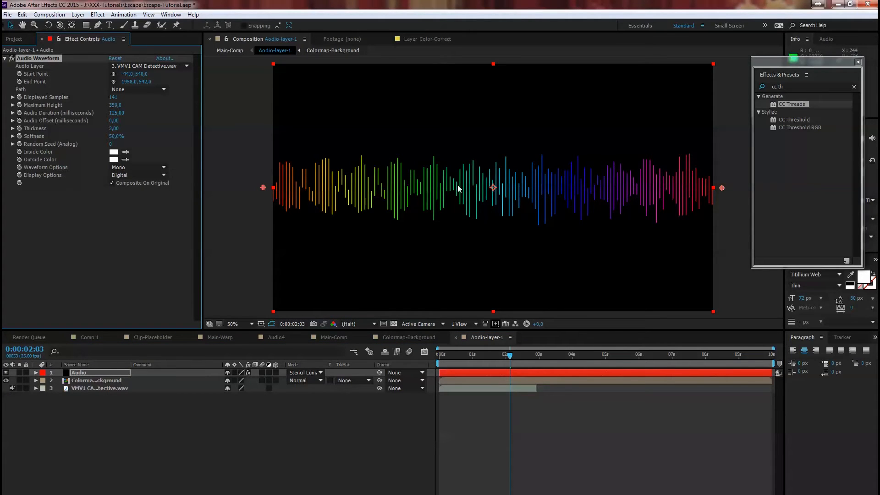
left_click(147, 177)
left_click(140, 205)
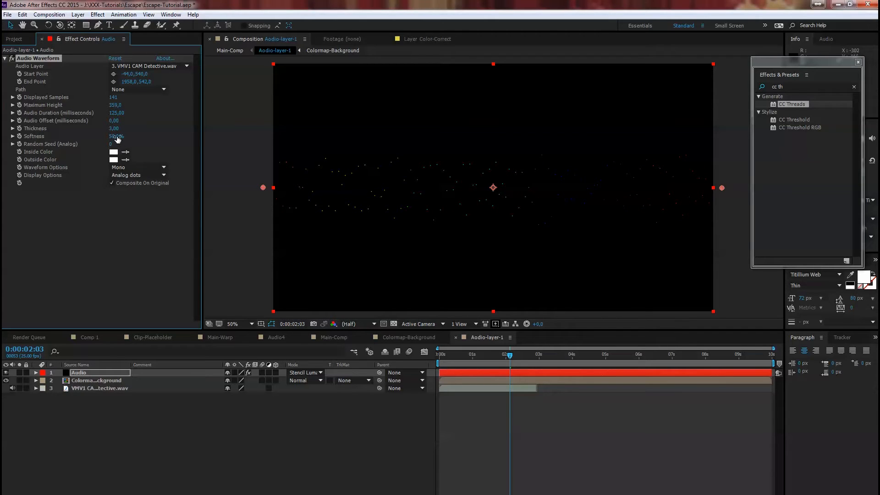
Increase the audio waveform's thickness to 6.90 and preview it at 0:00:01:21.
mouse_move(119, 129)
left_mouse_down()
mouse_move(161, 128)
mouse_move(131, 129)
left_mouse_up()
left_click_drag(514, 359, 483, 354)
left_click(501, 353)
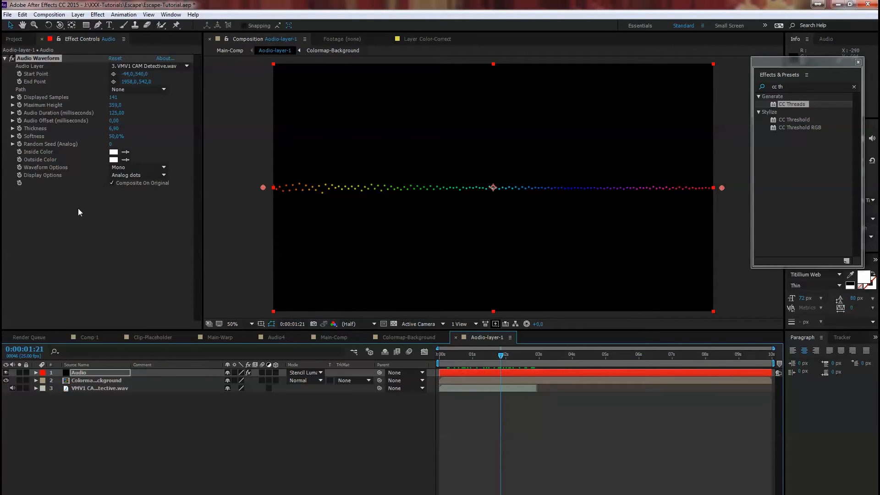
Set the waveform's display option to Analog lines, and check the ring in Main-Comp at 0:00:01:08.
left_click(156, 174)
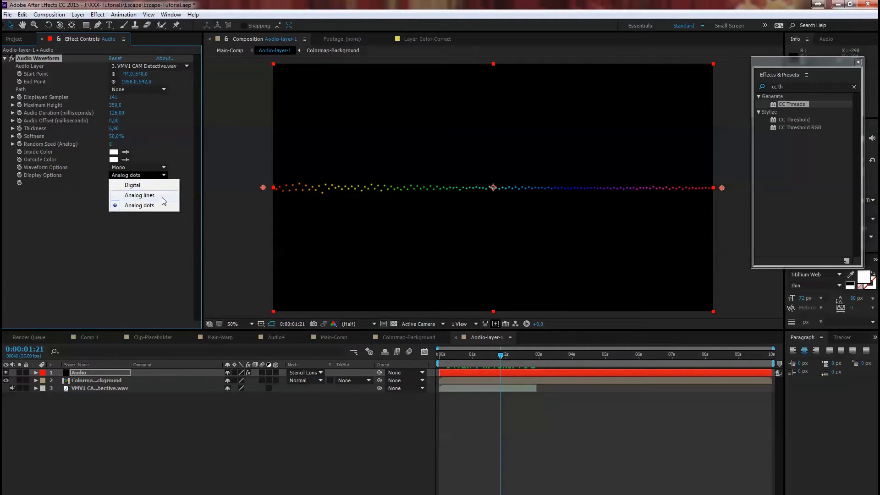
left_click(163, 196)
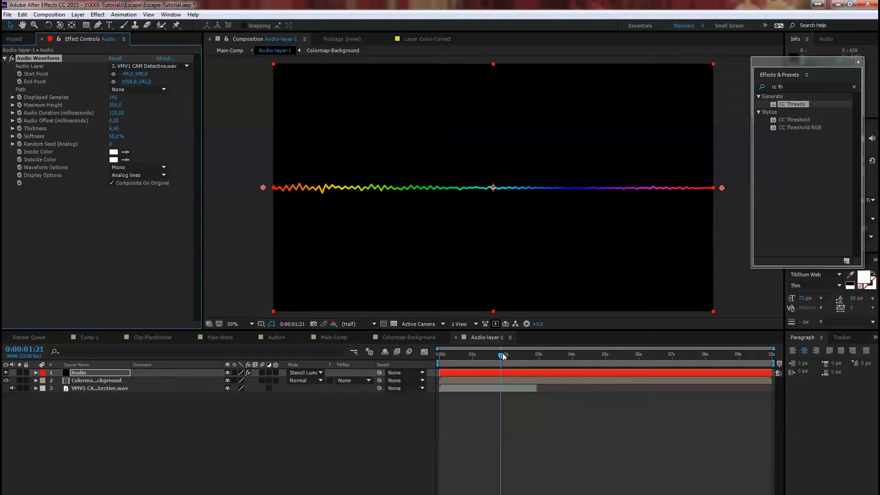
left_click_drag(502, 354, 485, 356)
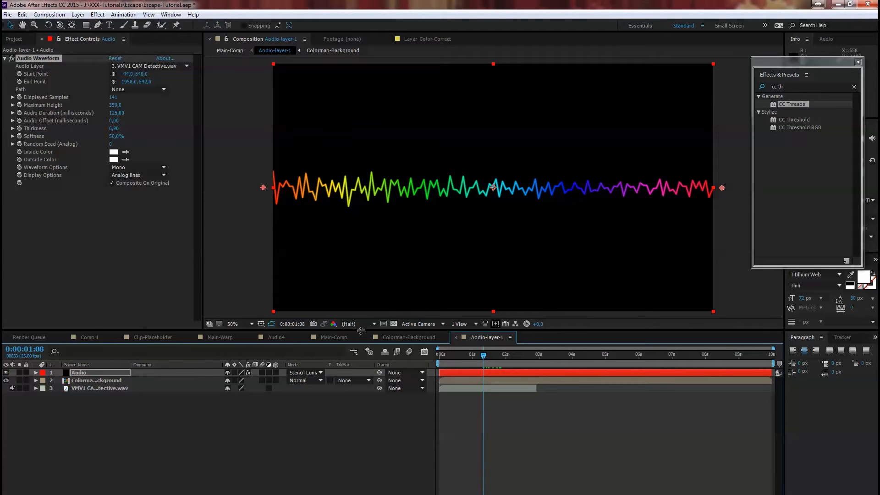
left_click(337, 337)
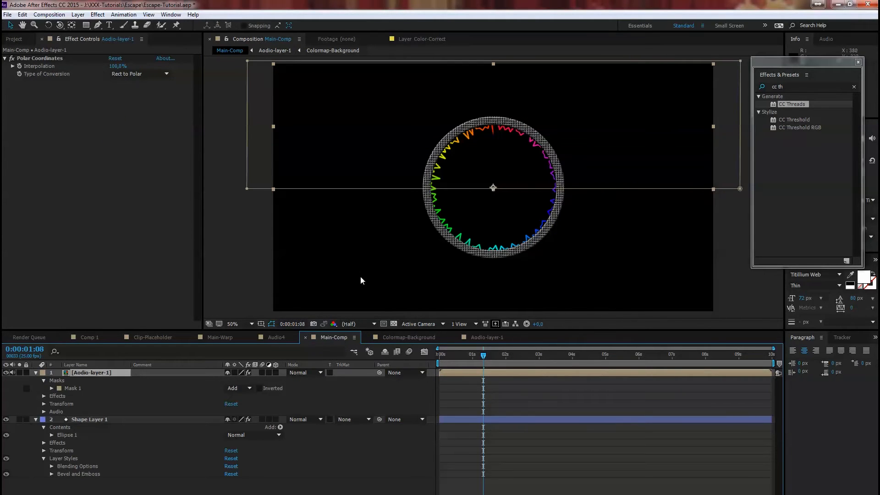
Duplicate the Aodio-layer-1 composition in the project as Aodio-layer-2 and add the copy above the other layers in Main-Comp.
left_click(16, 40)
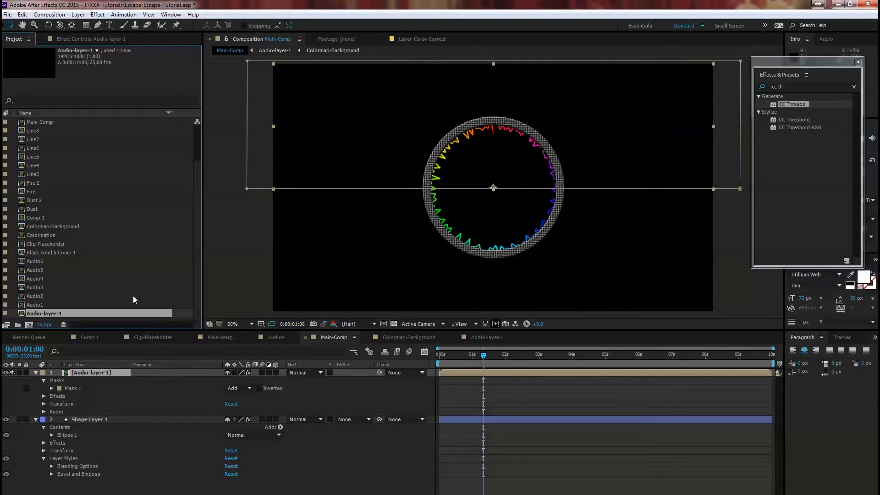
left_click(22, 15)
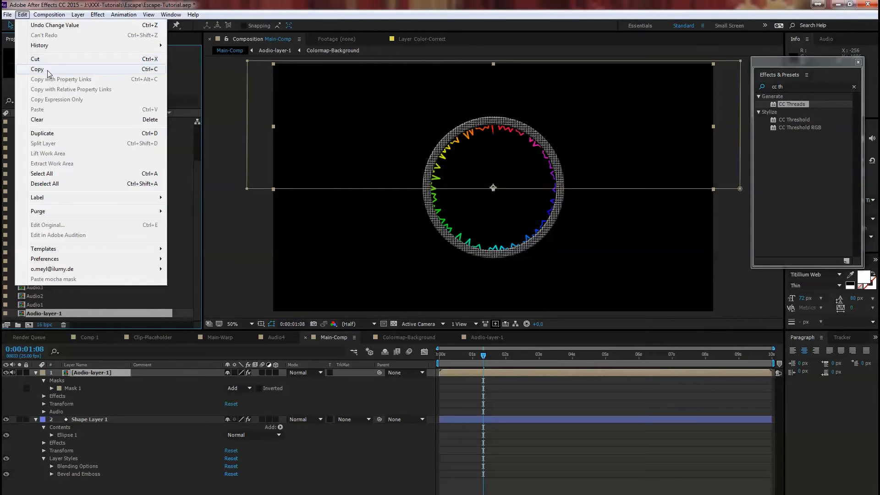
left_click(48, 69)
left_click(22, 15)
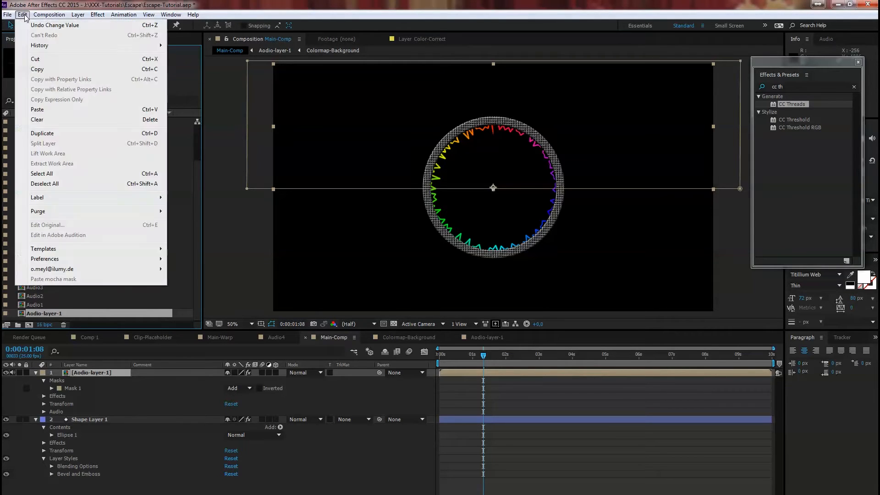
left_click(53, 110)
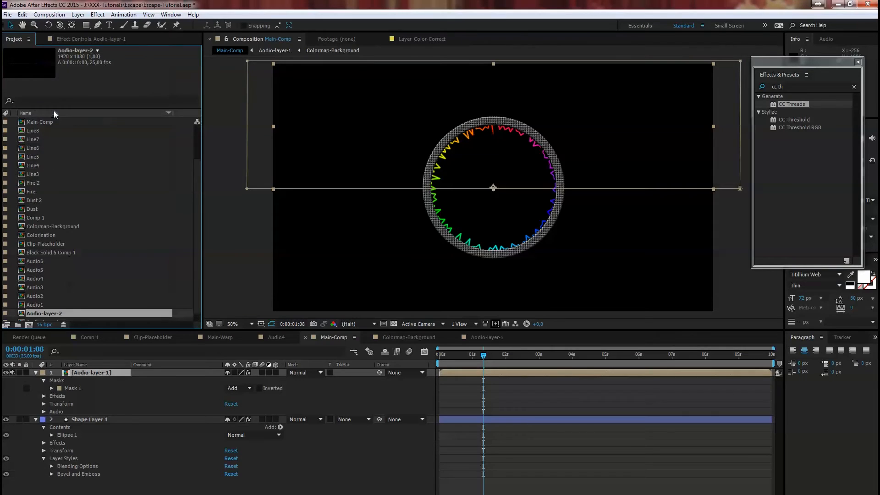
left_click_drag(51, 312, 85, 371)
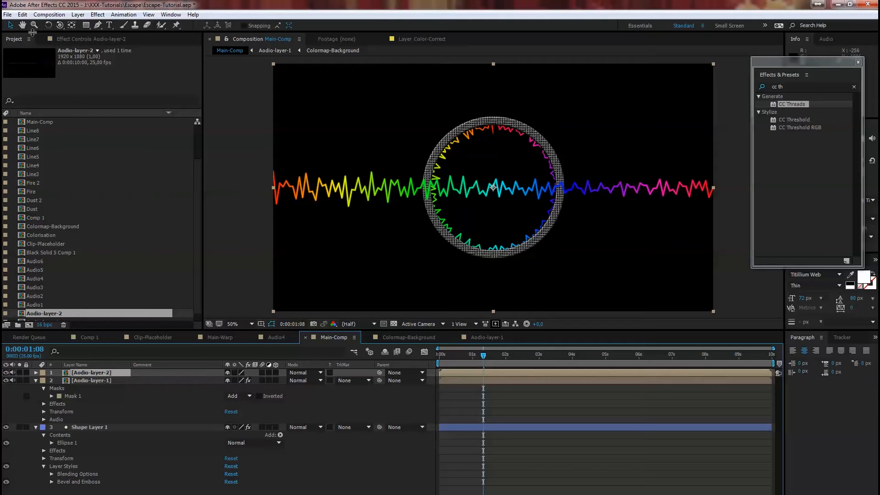
left_click(22, 14)
left_click(47, 70)
left_click(22, 14)
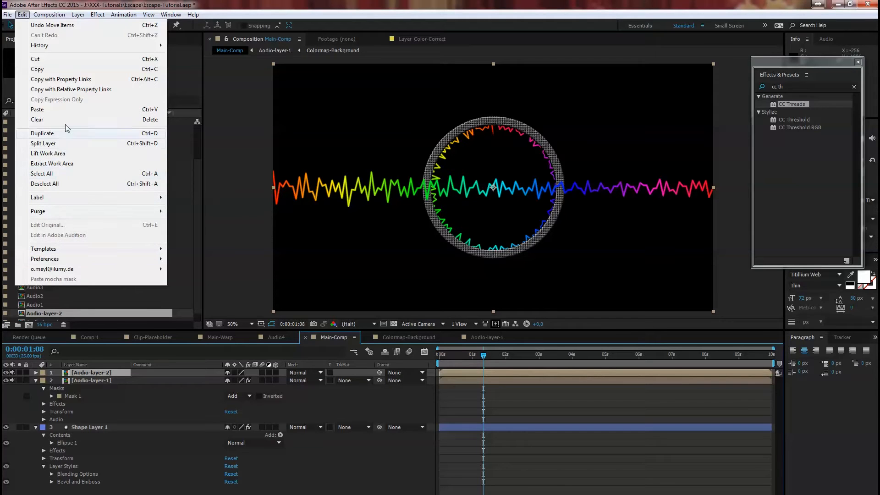
left_click(66, 111)
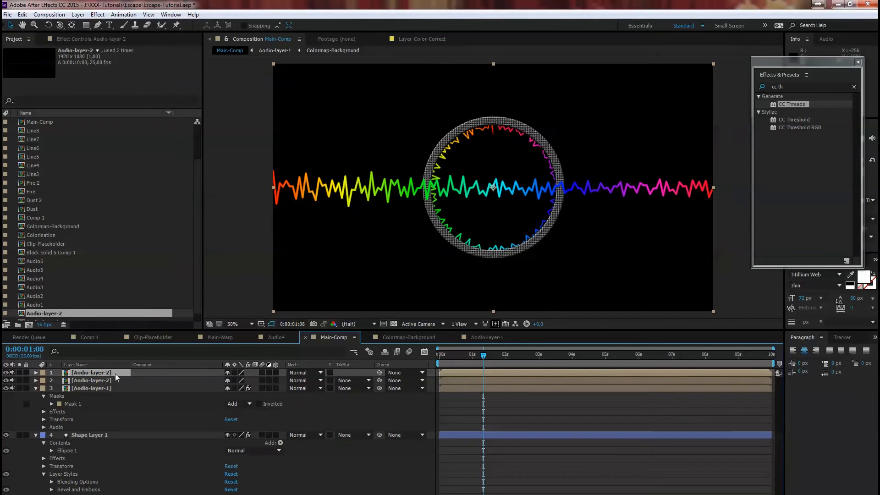
left_click(72, 312)
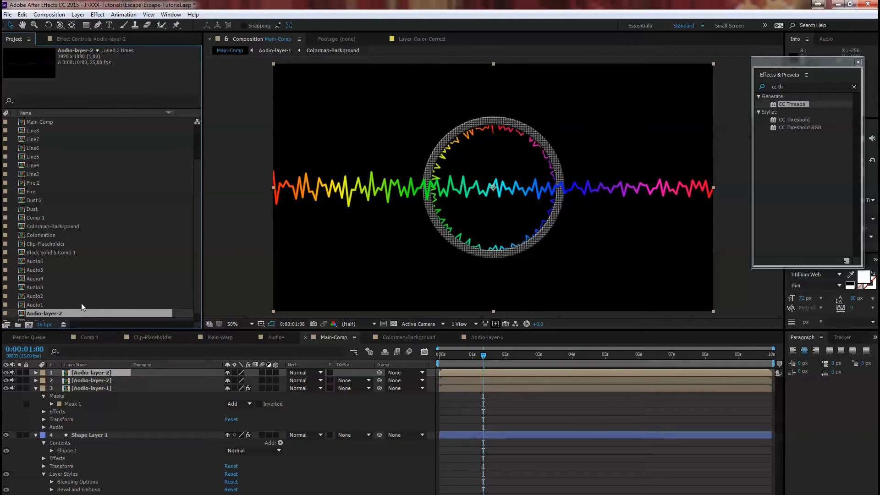
scroll(83, 303, "down", 1)
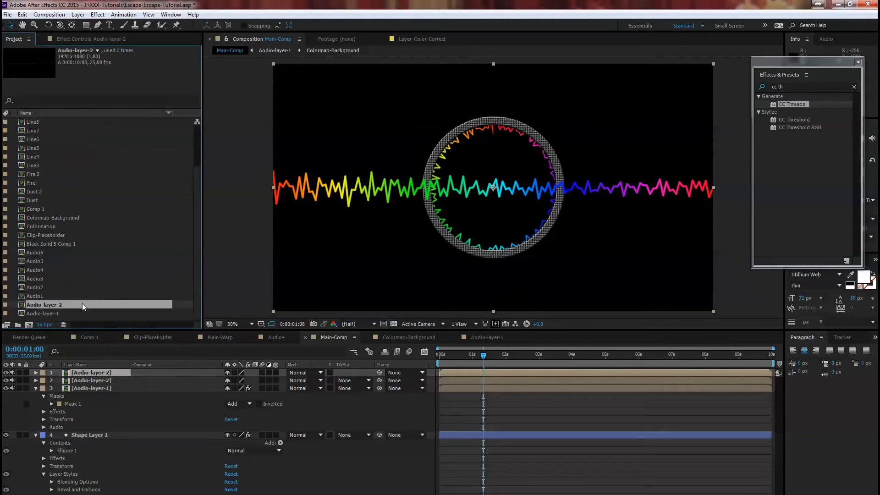
left_click(103, 372)
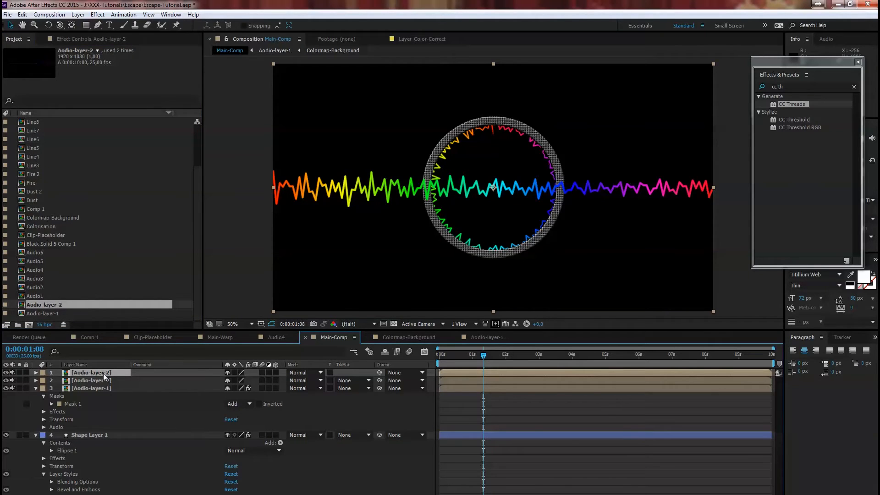
key("Delete")
left_click(95, 376)
Duplicate the Aodio-layer-2 composition in the project as Aodio-layer-3, add it as Main-Comp's uppermost layer, and hide that layer.
left_click(50, 304)
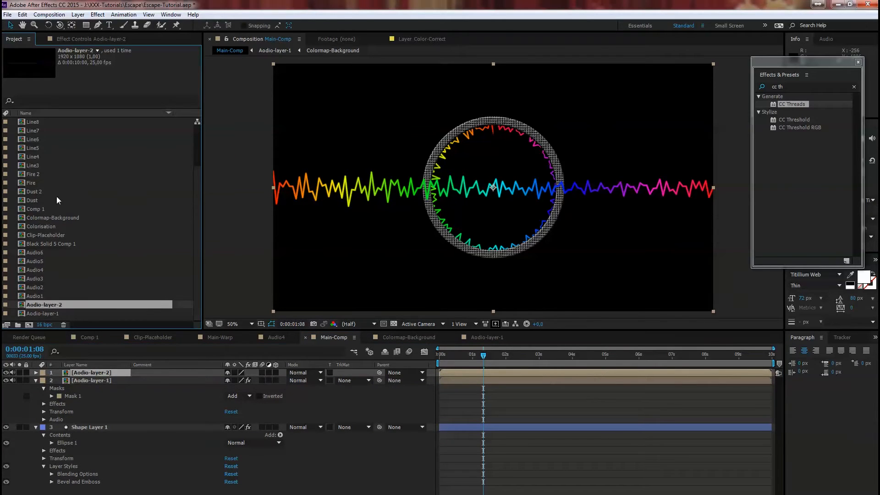
left_click(114, 381)
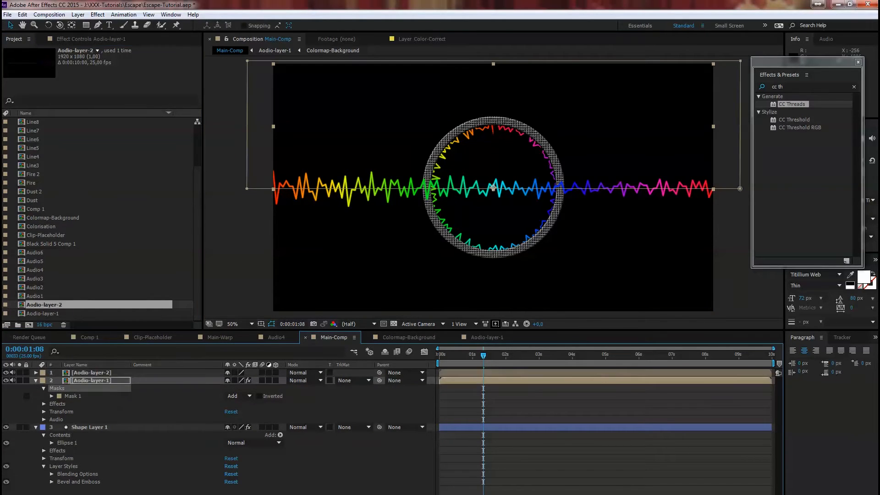
left_click(110, 490)
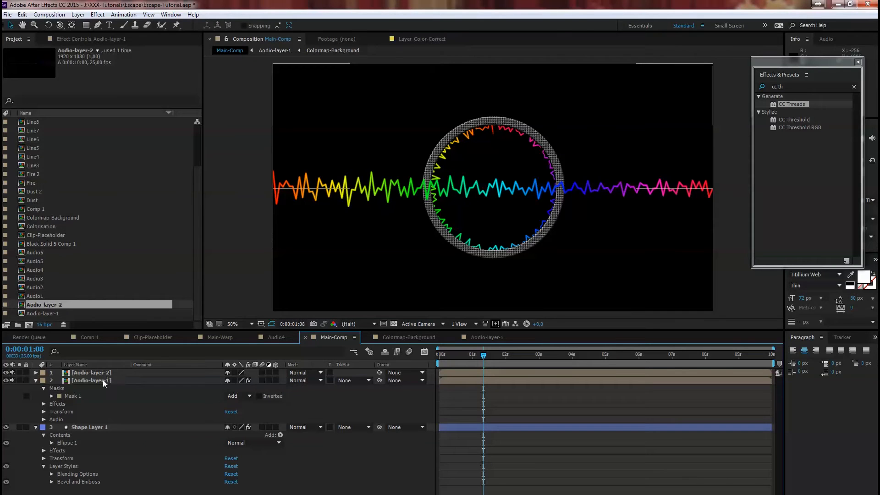
left_click(48, 304)
left_click(22, 15)
left_click(35, 59)
left_click(22, 14)
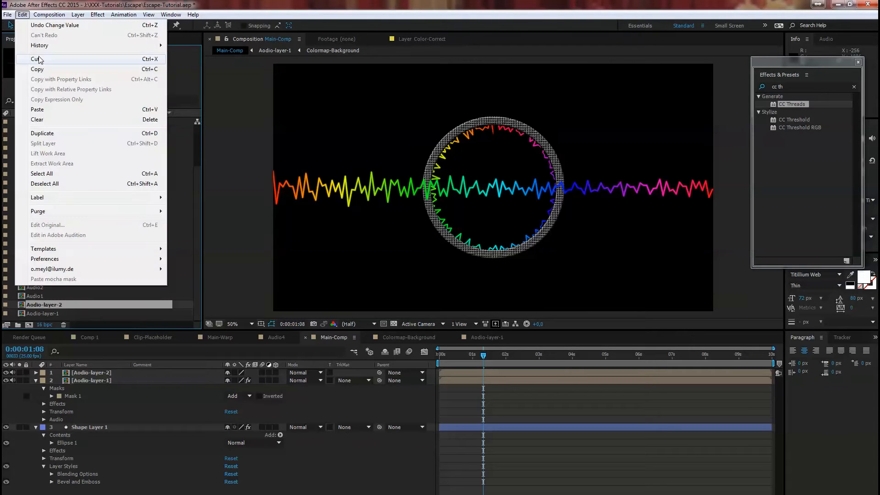
left_click(51, 111)
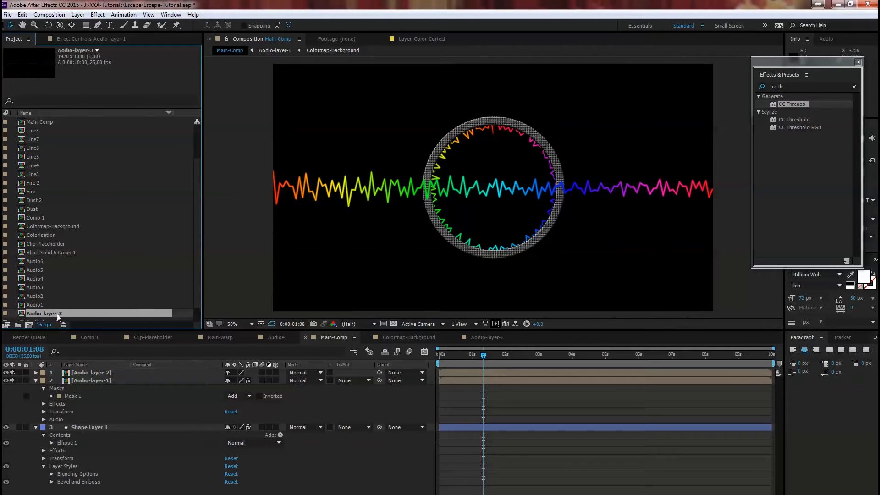
left_click_drag(56, 315, 92, 370)
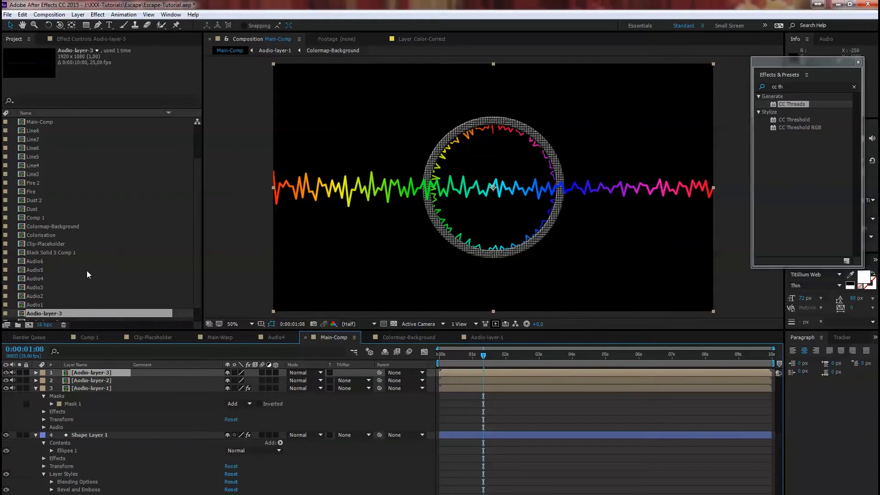
left_click(6, 373)
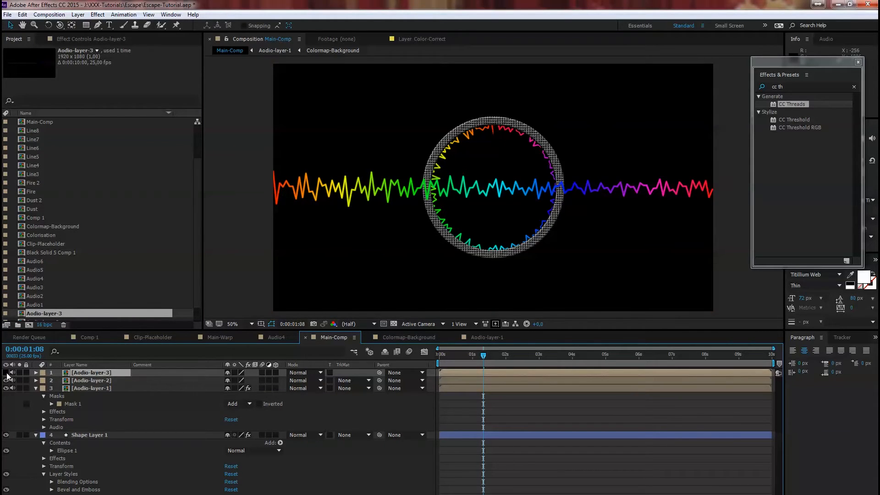
Open the Aodio-layer-2 composition and set the Audio layer's Audio Waveform display option to Analog dots.
left_click(91, 380)
double_click(100, 380)
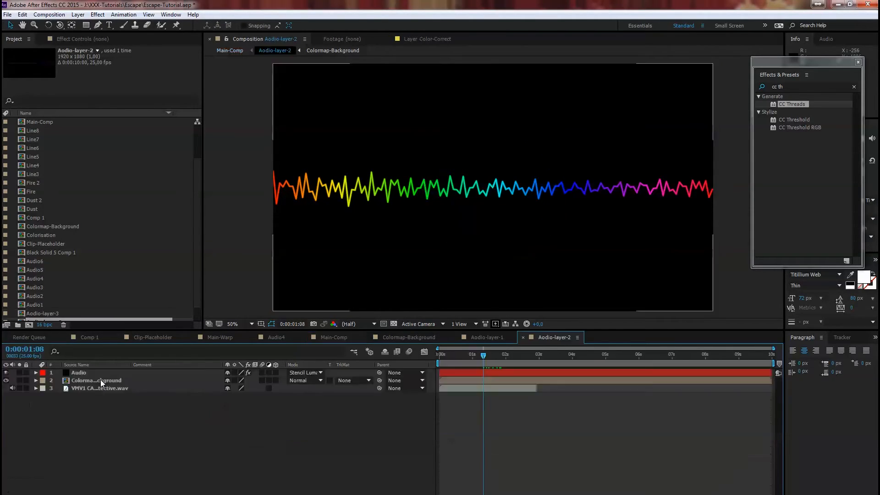
left_click(90, 373)
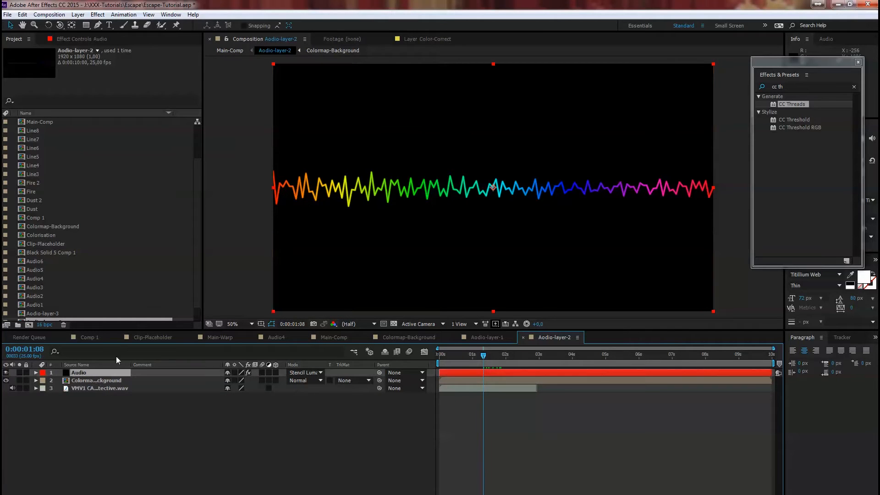
left_click(98, 40)
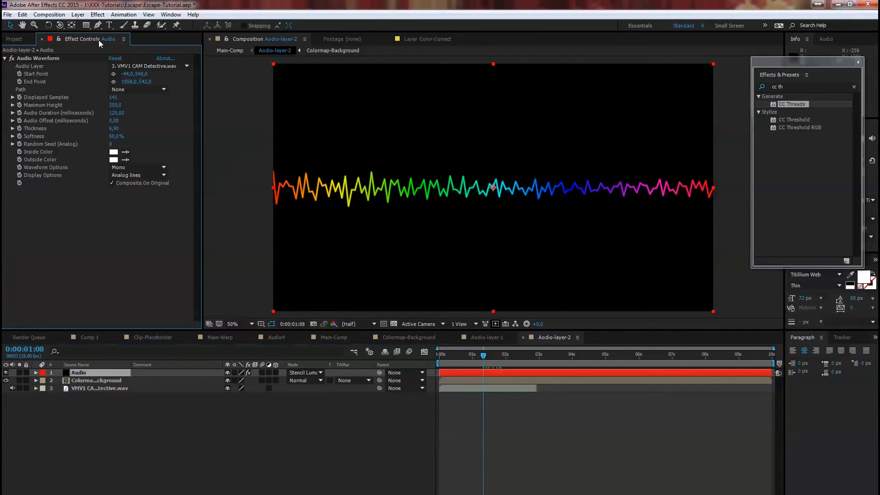
left_click(150, 174)
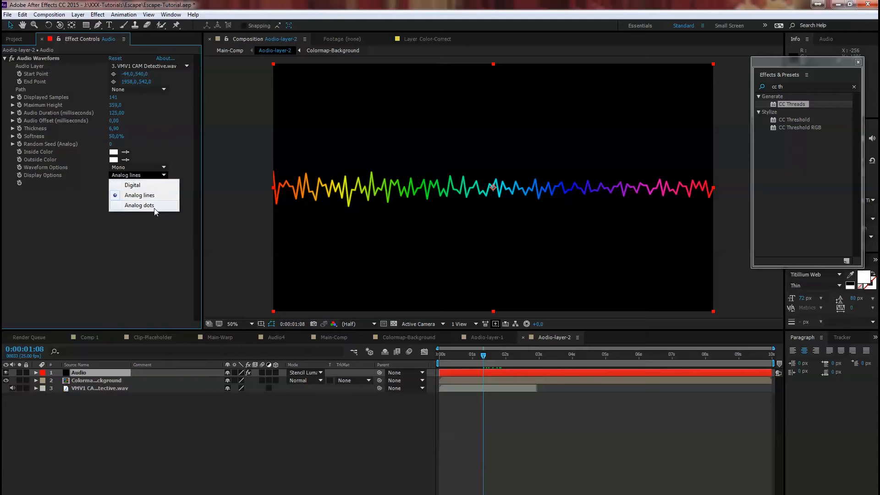
left_click(154, 207)
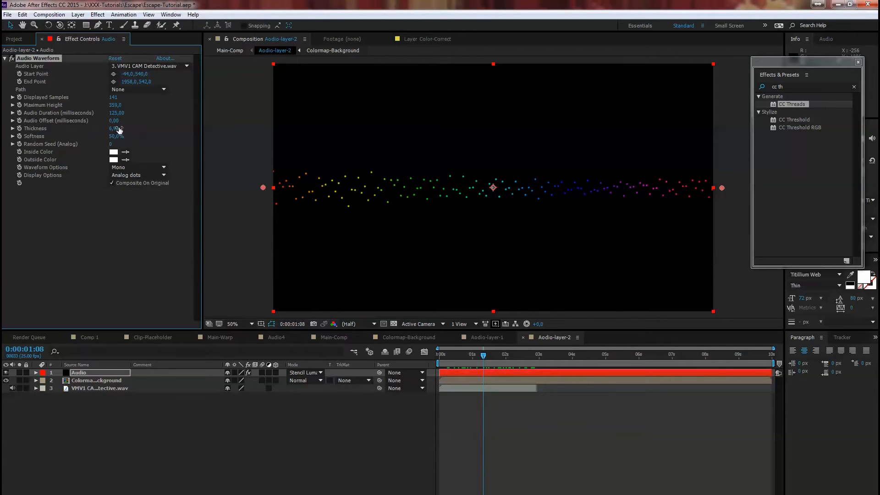
Set the dotted waveform's thickness to 9.50 and maximum height to 859, and check it in Main-Comp at 0:00:02:00.
left_click_drag(118, 130, 326, 81)
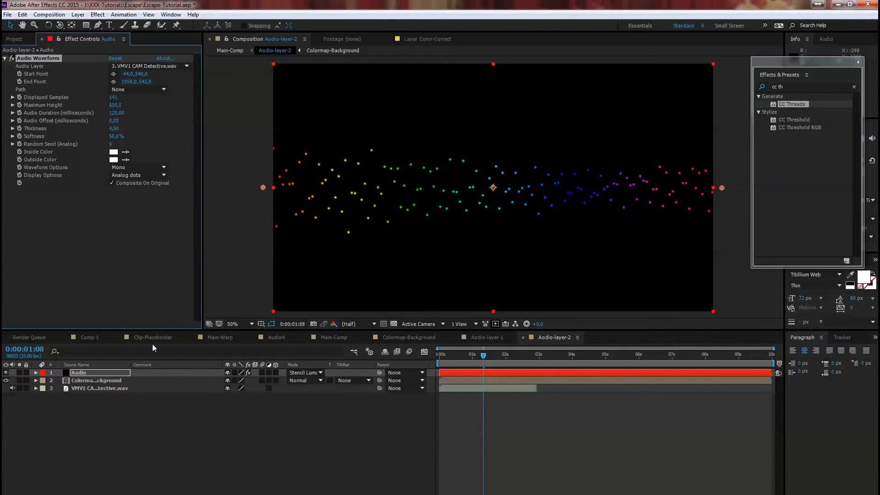
left_click_drag(484, 355, 506, 355)
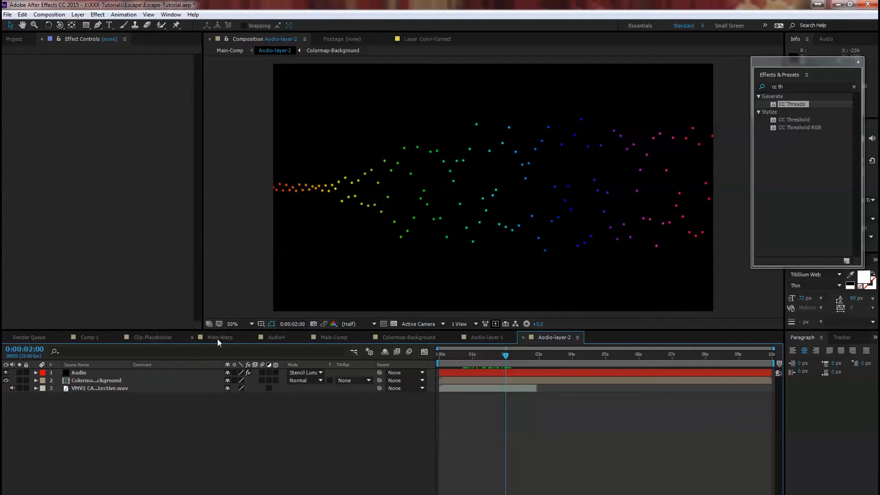
left_click(333, 337)
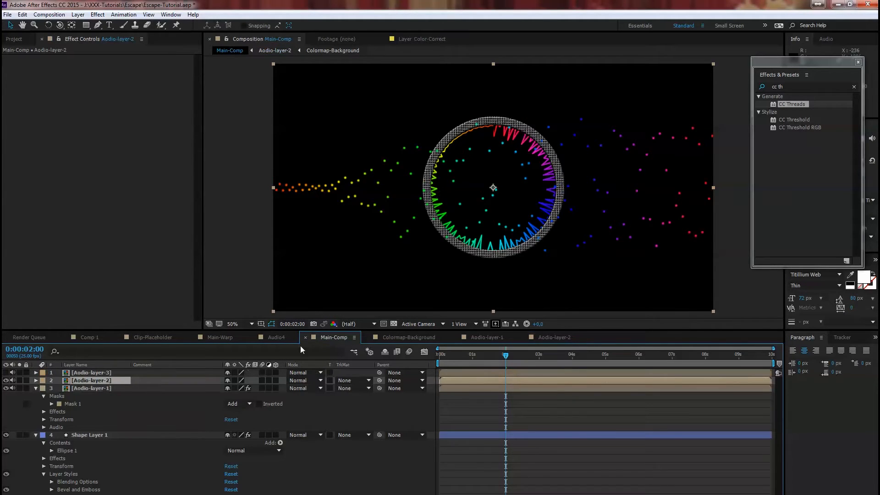
Copy the Polar Coordinates effect and Mask 1 from Aodio-layer-1 onto Aodio-layer-2 in Main-Comp.
left_click(101, 387)
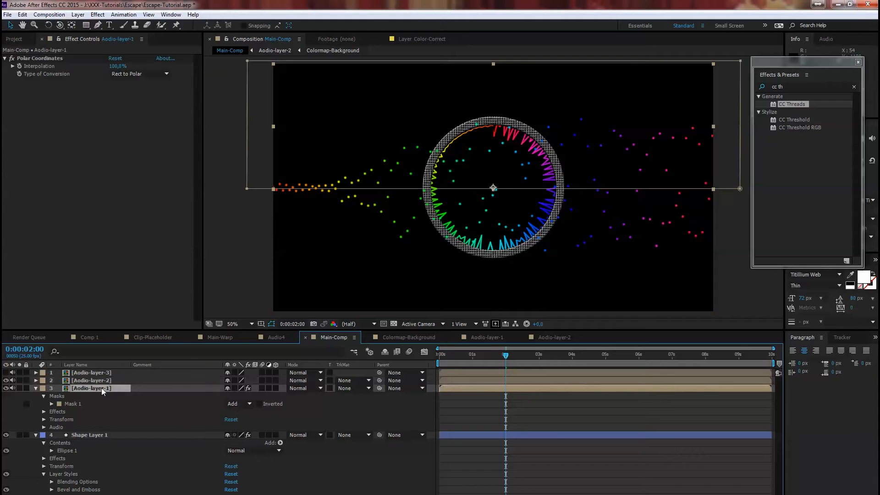
left_click(54, 59)
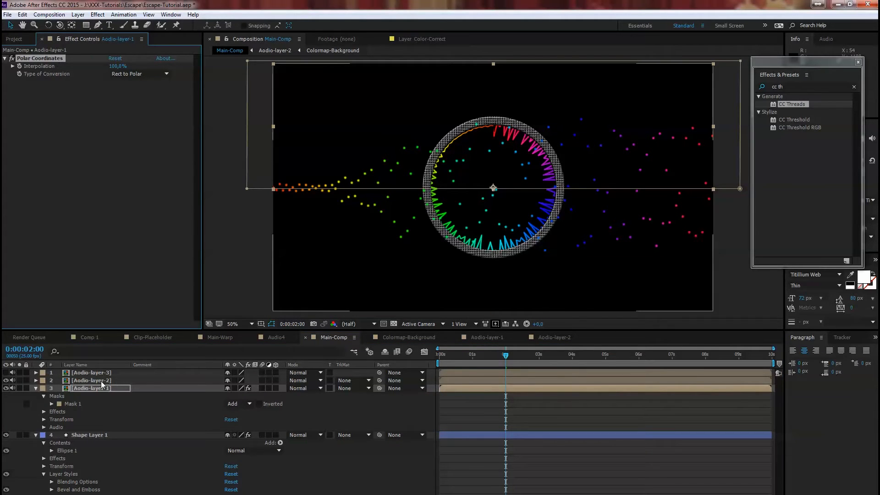
left_click(119, 381)
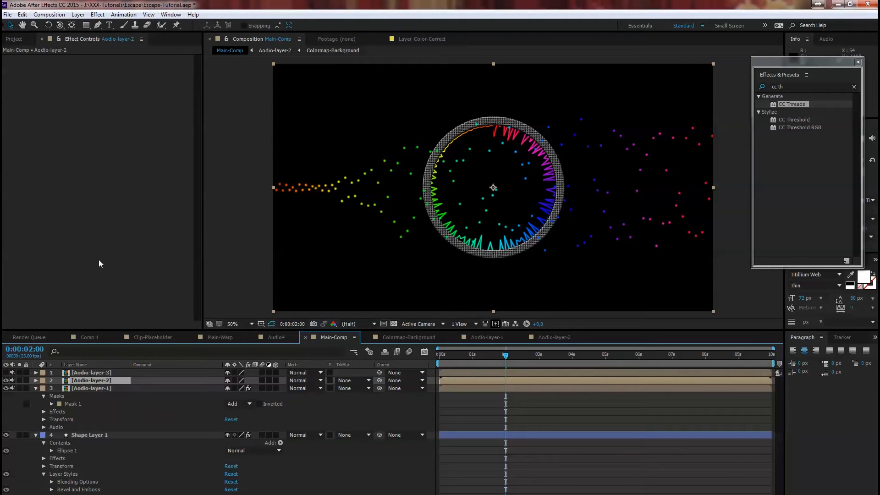
key("ctrl+v")
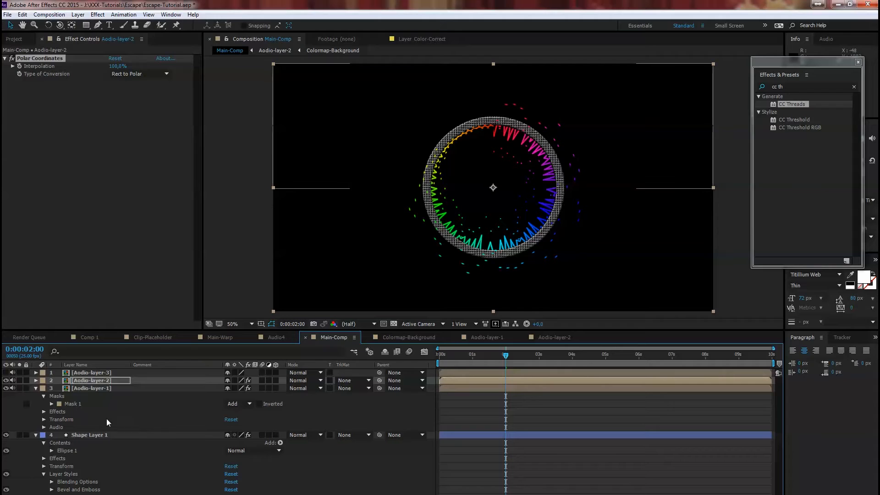
left_click(75, 403)
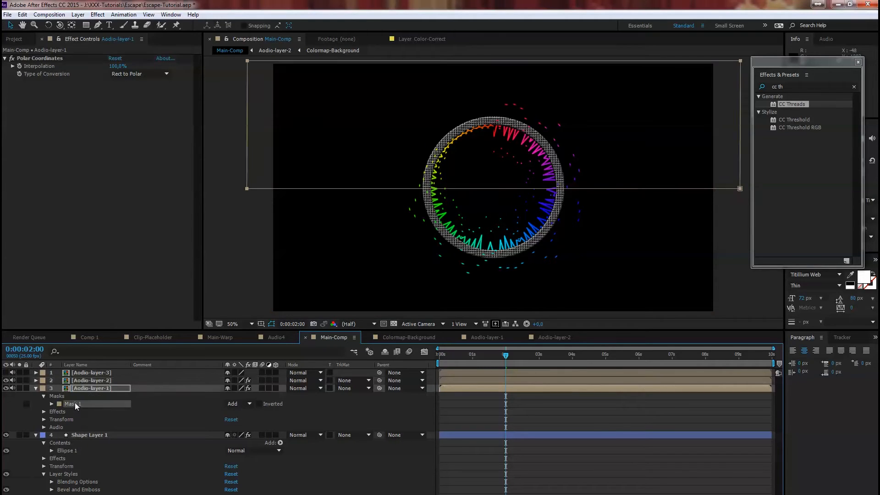
left_click(88, 381)
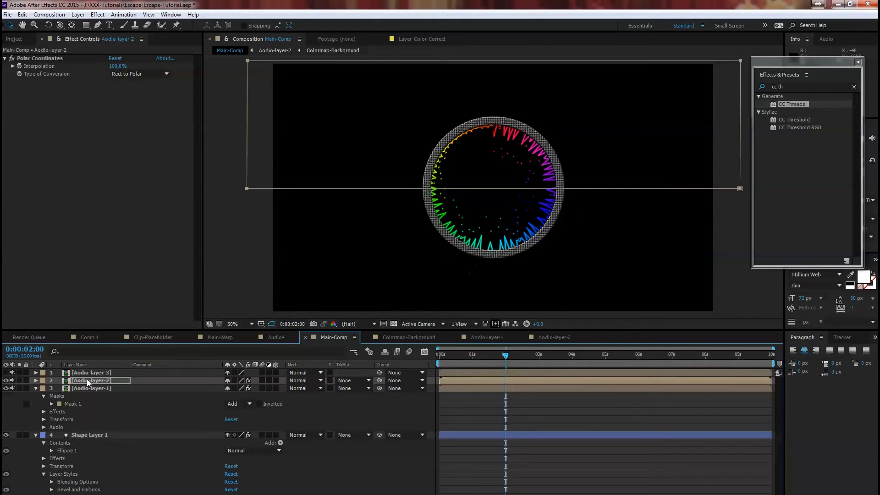
Preview the combined line and dot waveform ring in Main-Comp from 0:00:01:20 to 0:00:03:04.
mouse_move(515, 362)
left_mouse_down()
mouse_move(475, 356)
mouse_move(503, 355)
left_mouse_up()
key("space")
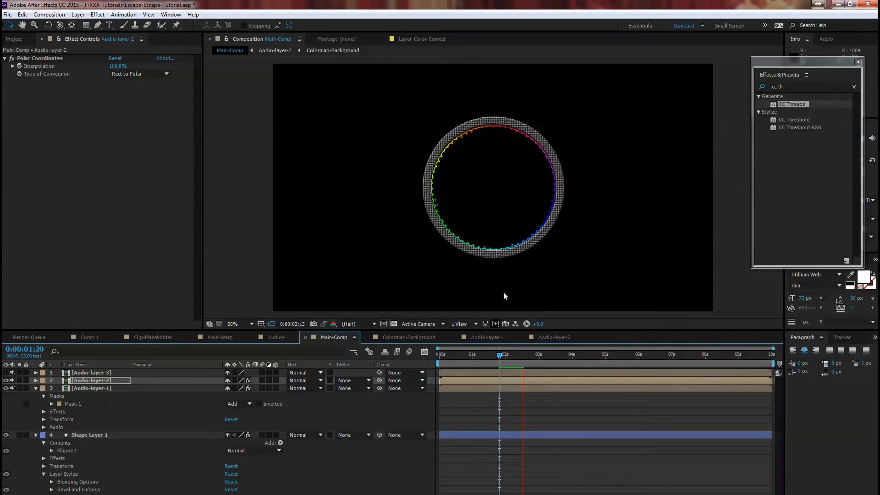
key("space")
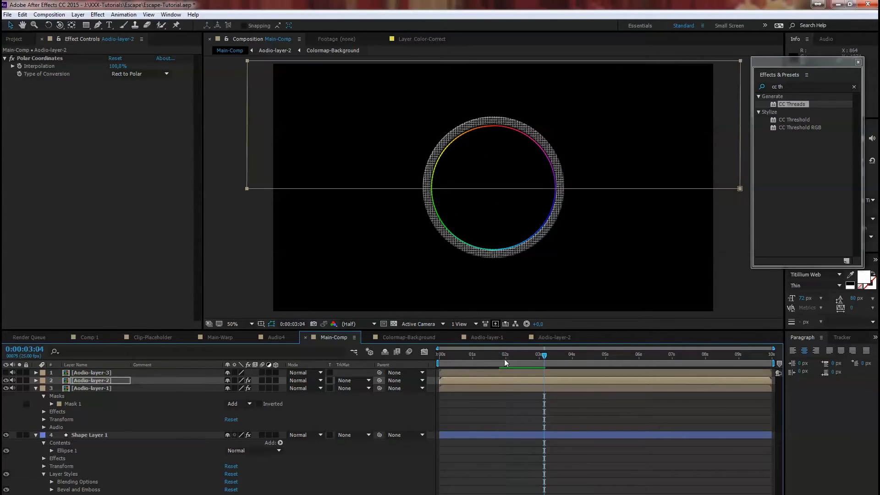
Go to 0:00:00:21 in Main-Comp and make the Aodio-layer-3 layer visible.
left_click_drag(542, 356, 467, 357)
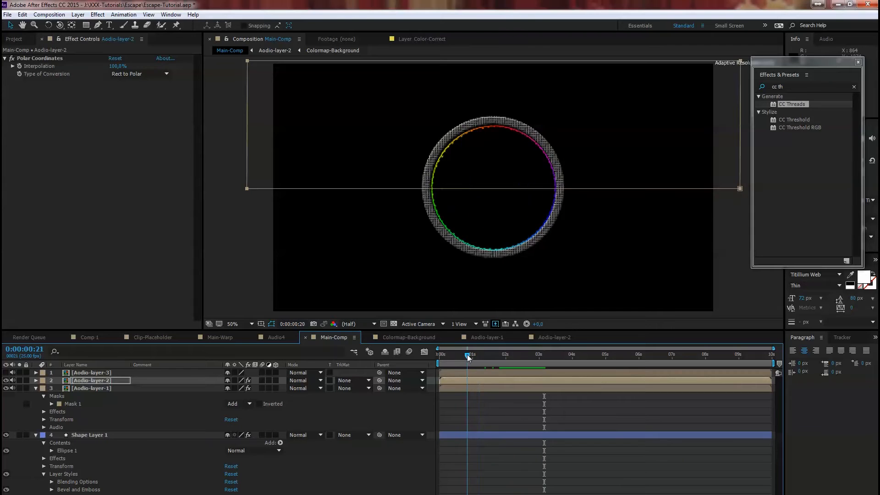
left_click(6, 373)
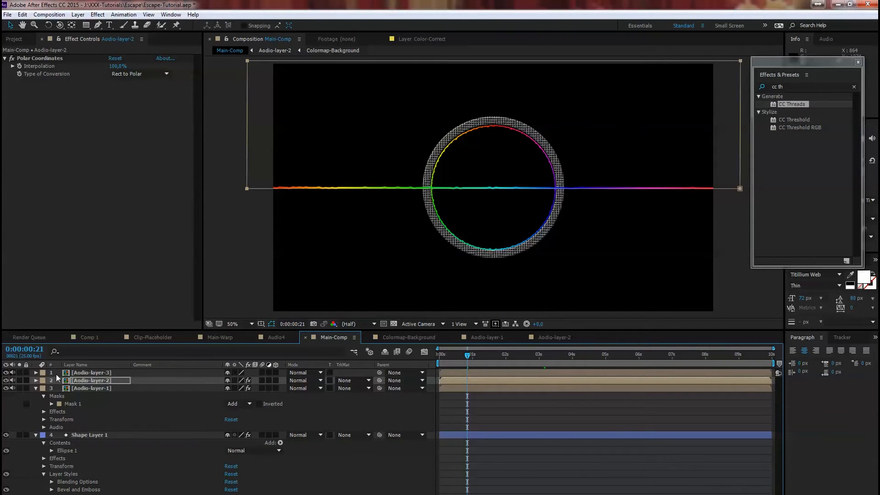
Switch the waveform in Aodio-layer-3 to Digital display, with 85 displayed samples and a lower maximum height, judged at 0:00:01:17.
double_click(105, 373)
left_click(83, 373)
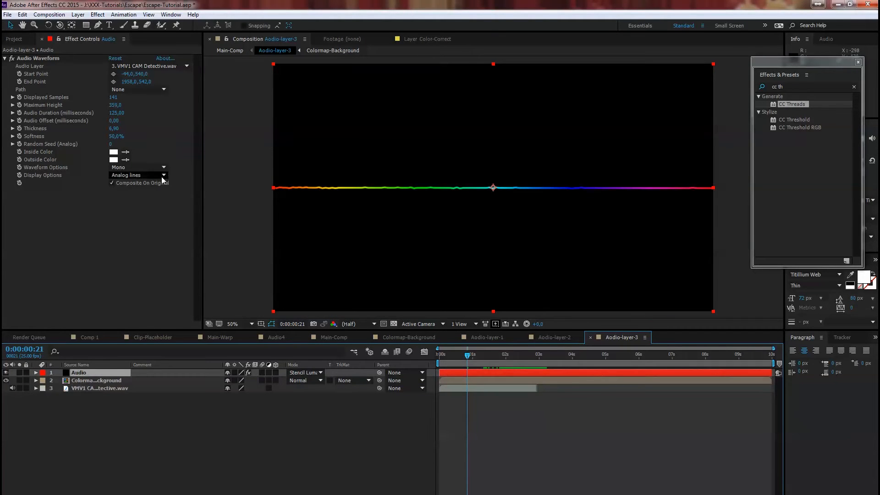
left_click(152, 176)
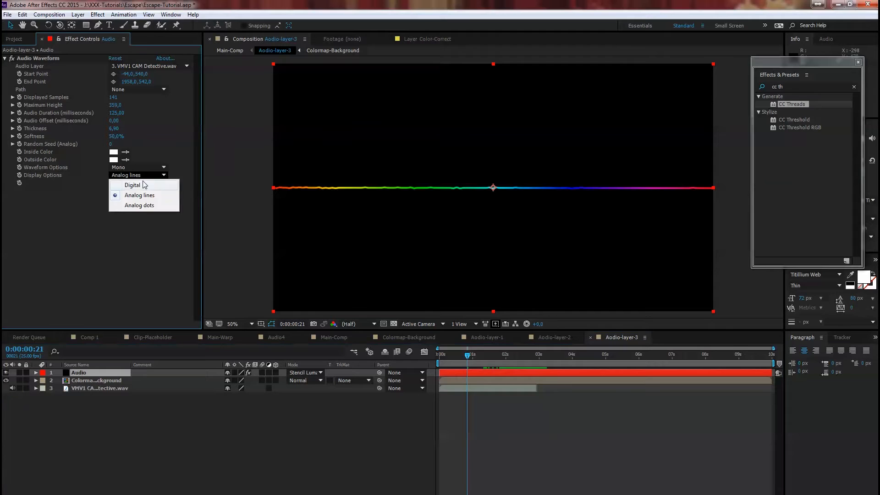
left_click(140, 183)
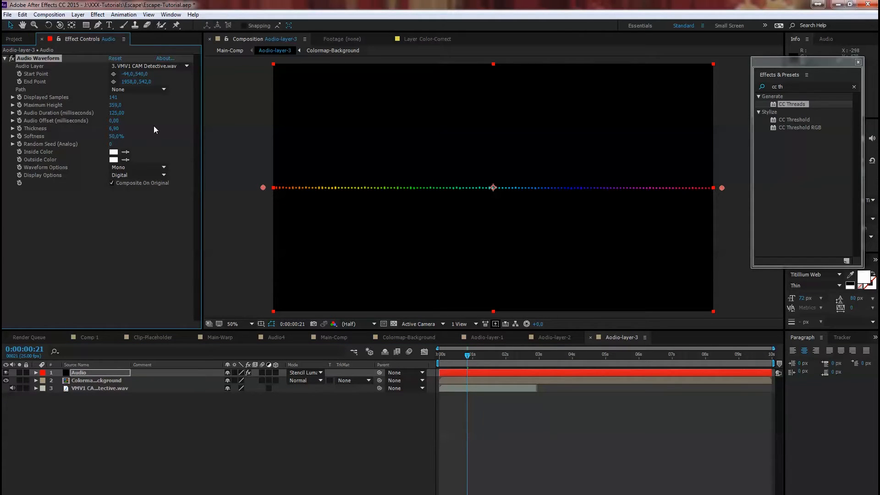
left_click_drag(485, 351, 496, 353)
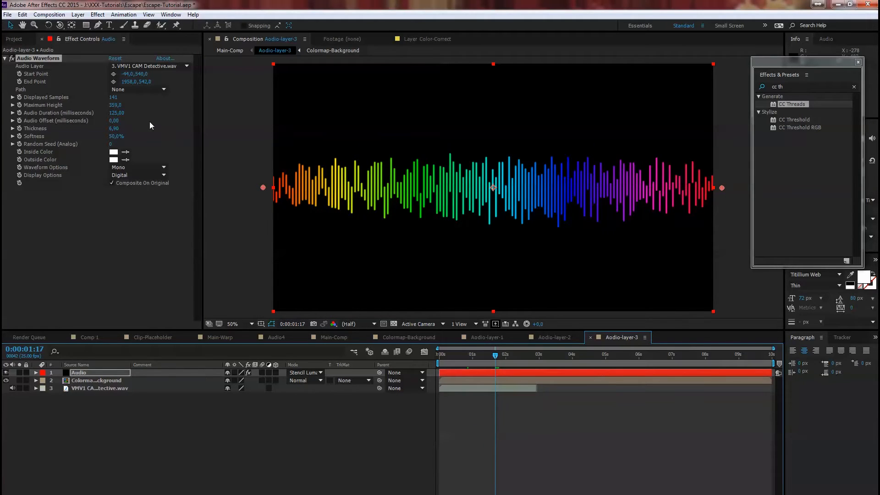
left_click_drag(120, 105, 90, 97)
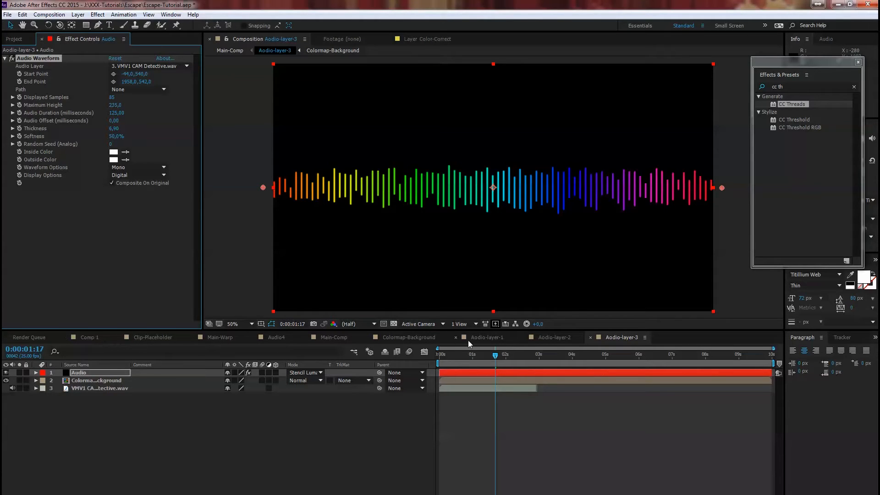
In Main-Comp, copy Polar Coordinates from Aodio-layer-2 and Mask 1 from Aodio-layer-1 onto Aodio-layer-3, and check the ring at 0:00:01:11.
left_click(334, 338)
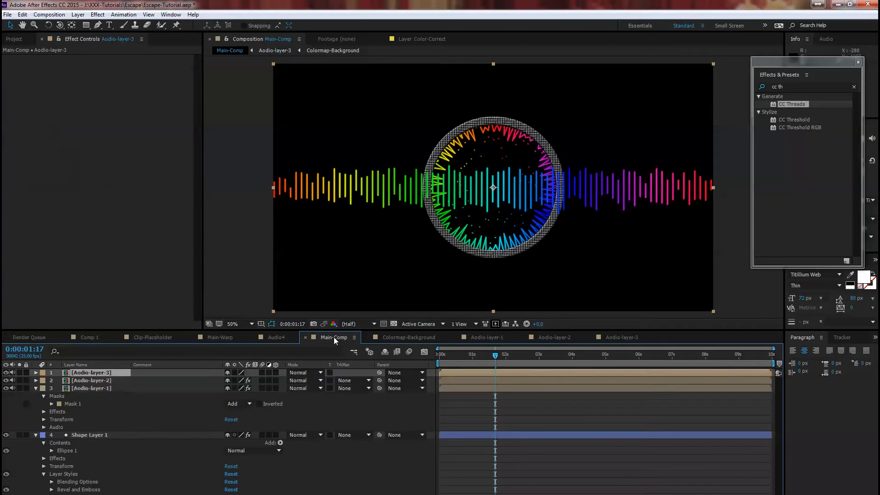
left_click(100, 381)
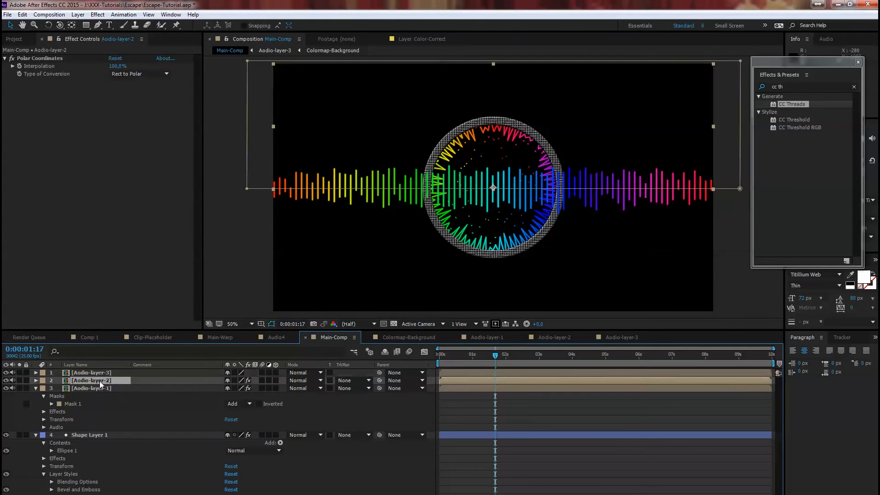
left_click(40, 58)
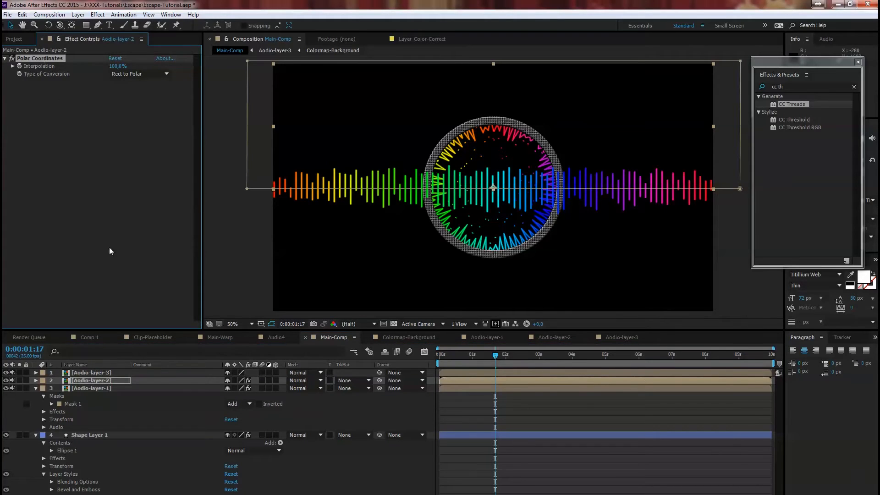
left_click(97, 373)
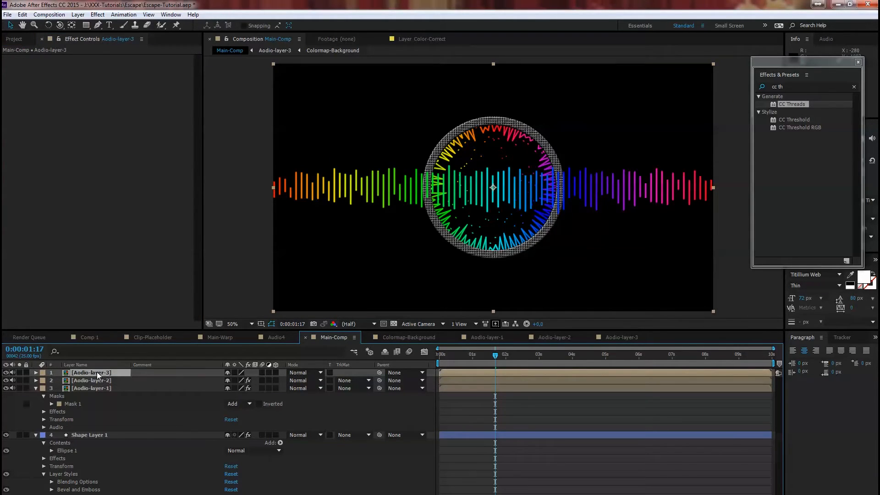
key("ctrl+v")
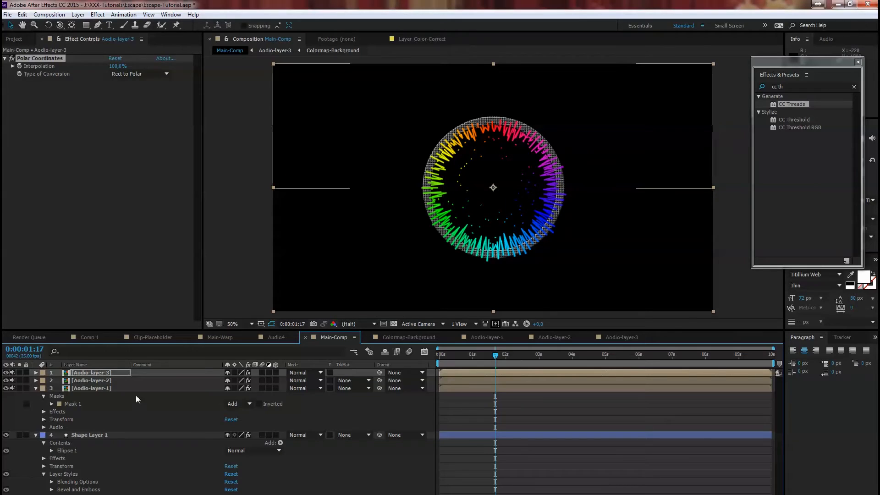
left_click(70, 404)
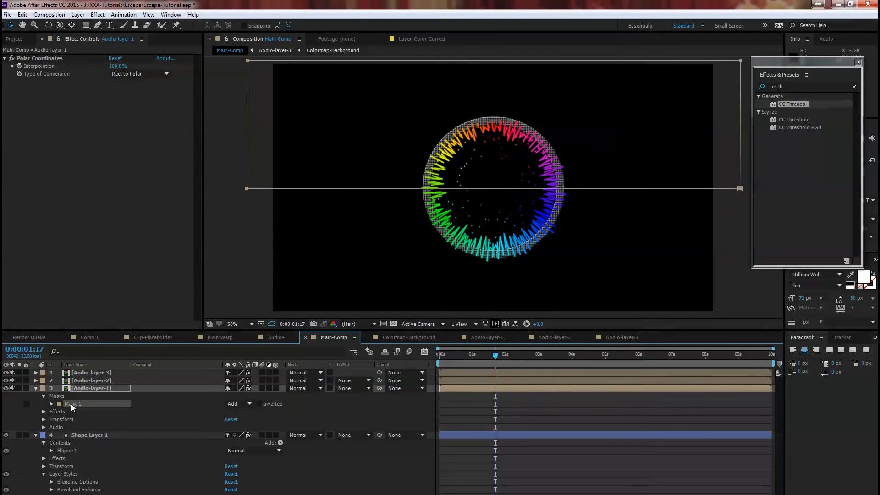
left_click(84, 372)
key("ctrl+v")
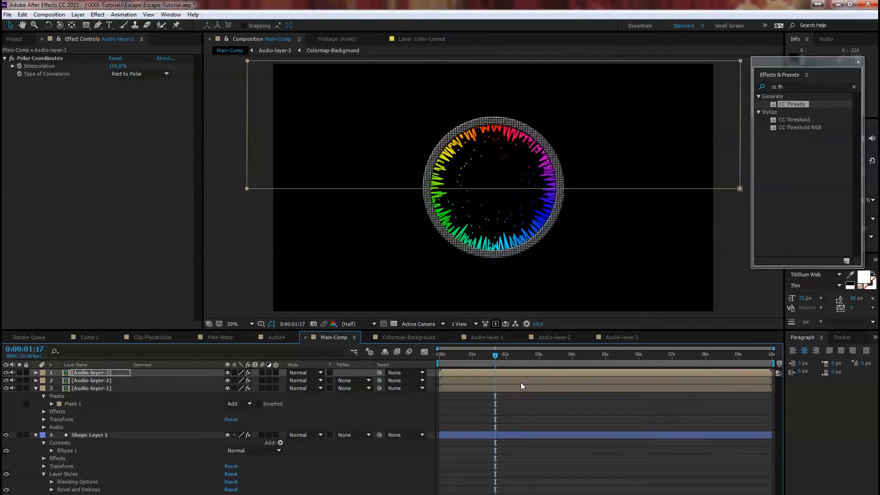
mouse_move(495, 356)
left_mouse_down()
mouse_move(544, 355)
mouse_move(487, 355)
left_mouse_up()
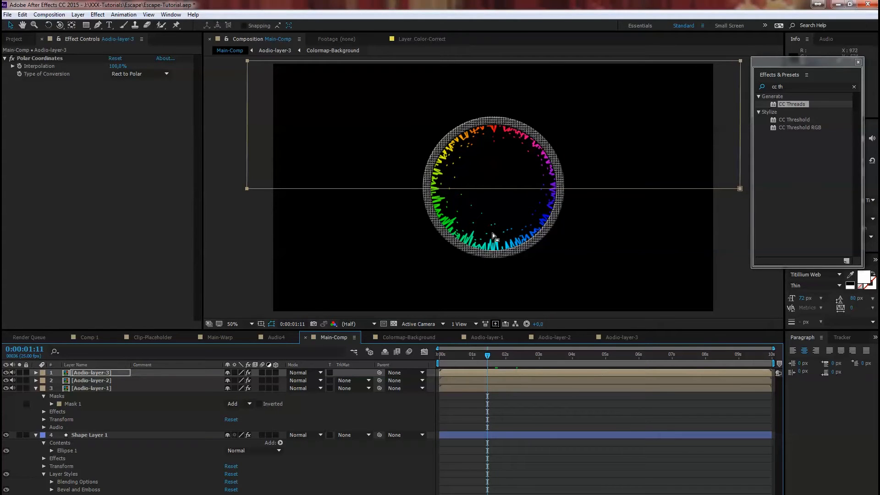
Shift the VMV1 CAM Detective.wav clip slightly later in time in both Aodio-layer-3 and Aodio-layer-2.
double_click(101, 373)
left_click_drag(452, 387, 456, 389)
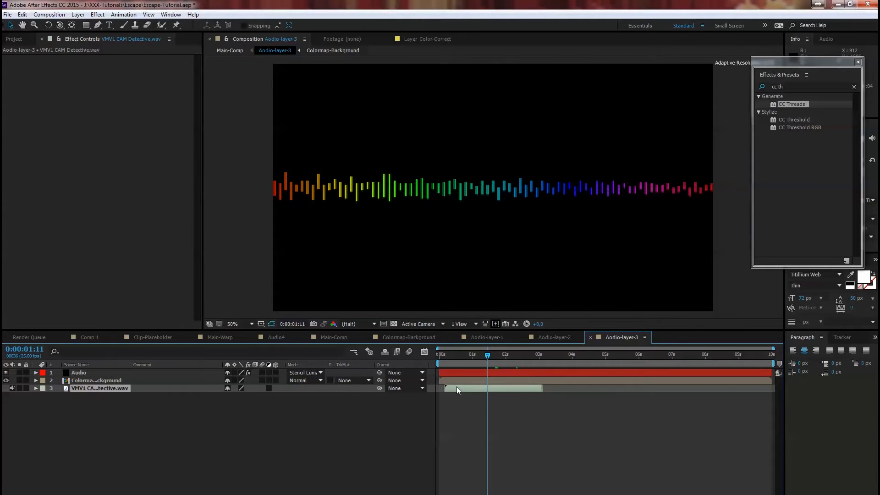
left_click(548, 337)
left_click_drag(469, 388, 476, 388)
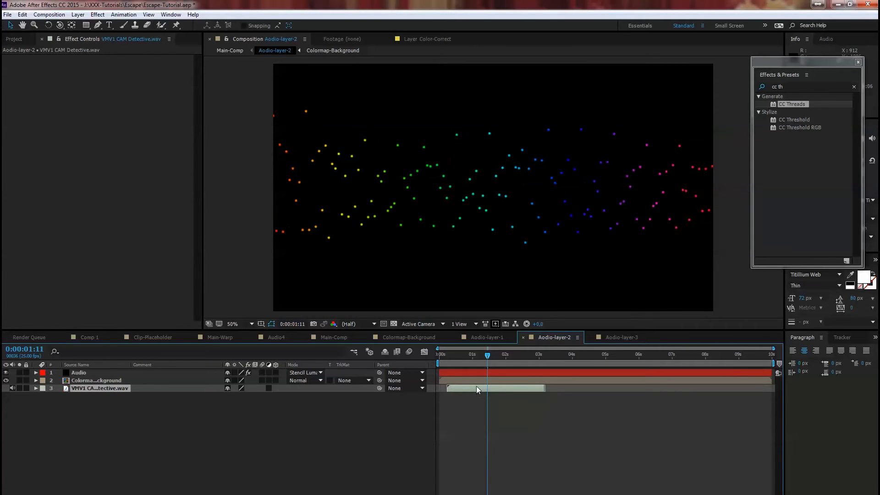
Set the Digital waveform's thickness in Aodio-layer-3 to 3.80 and check the combined rings in Main-Comp at 0:00:01:06.
left_click(611, 338)
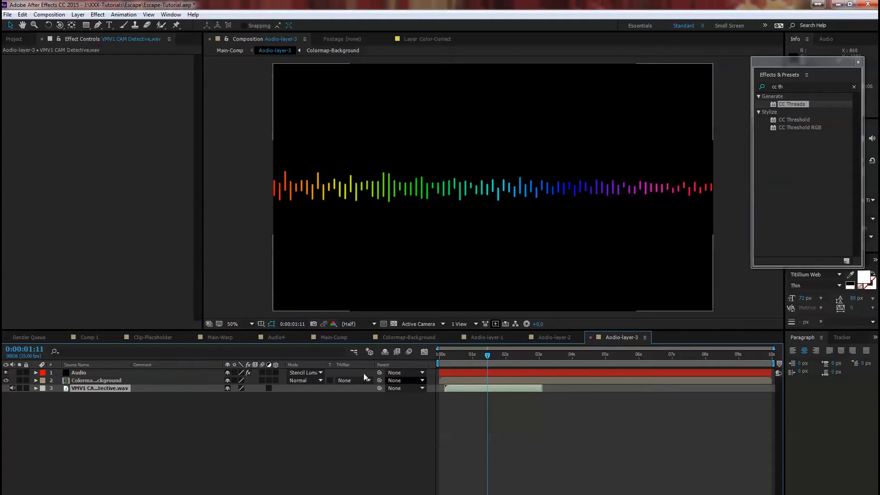
left_click(103, 371)
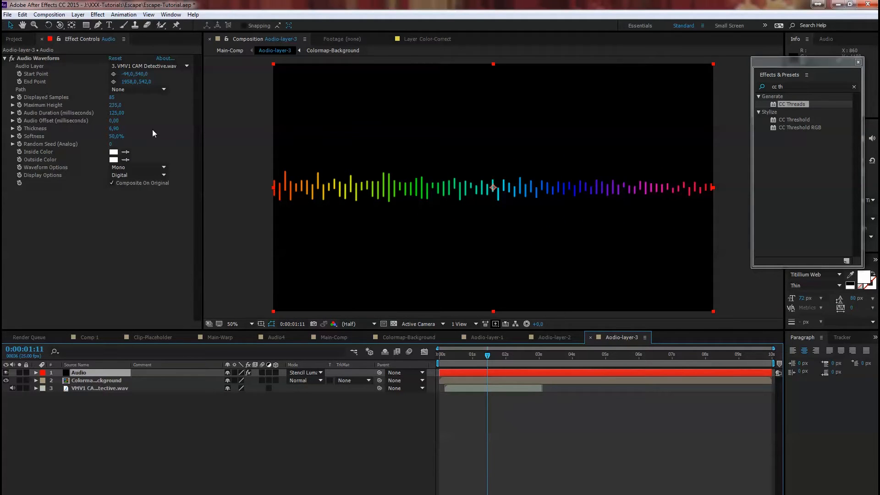
left_click_drag(114, 128, 101, 131)
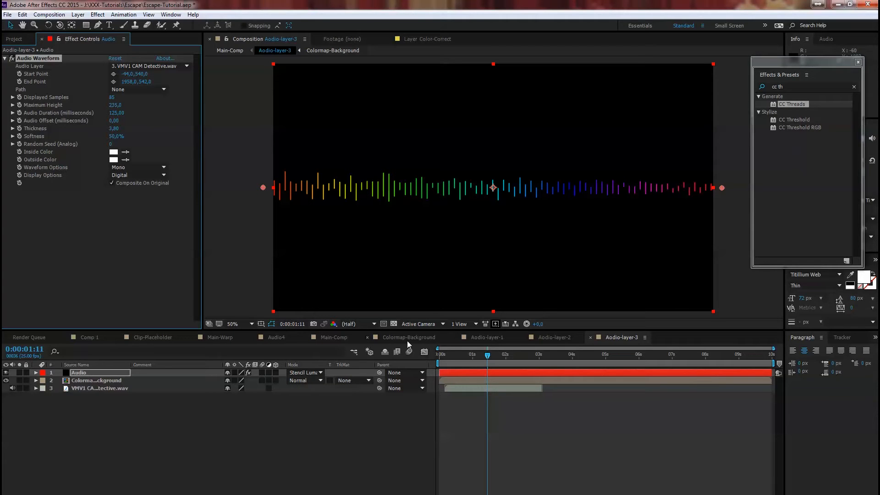
left_click(334, 337)
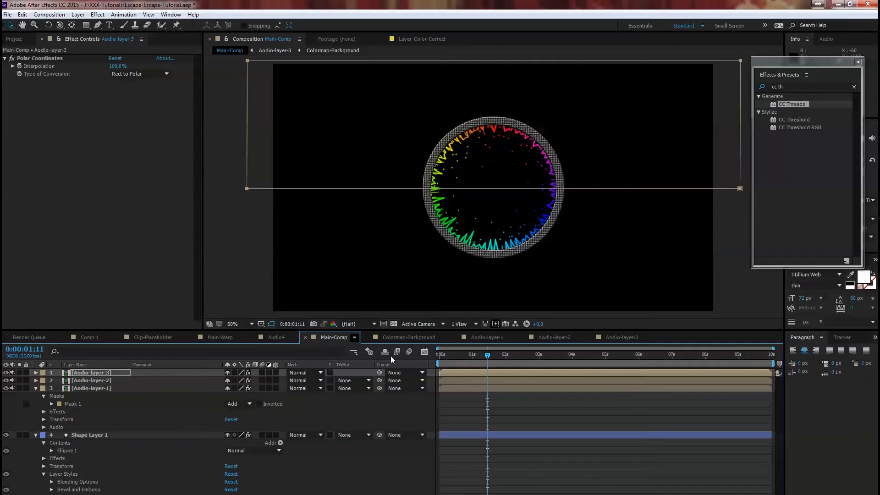
mouse_move(487, 356)
left_mouse_down()
mouse_move(534, 356)
mouse_move(481, 356)
left_mouse_up()
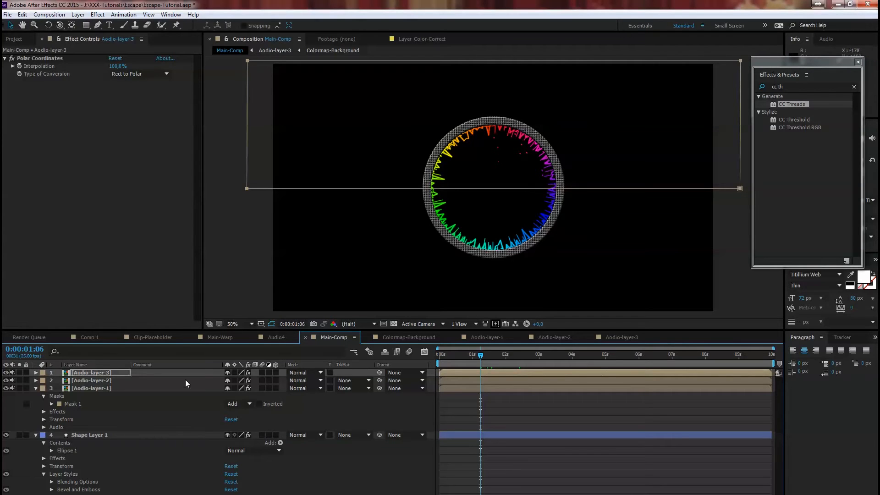
Duplicate the Aodio-layer-3 composition in the project and rename the copy Aodio-layer-Smoke.
left_click(15, 39)
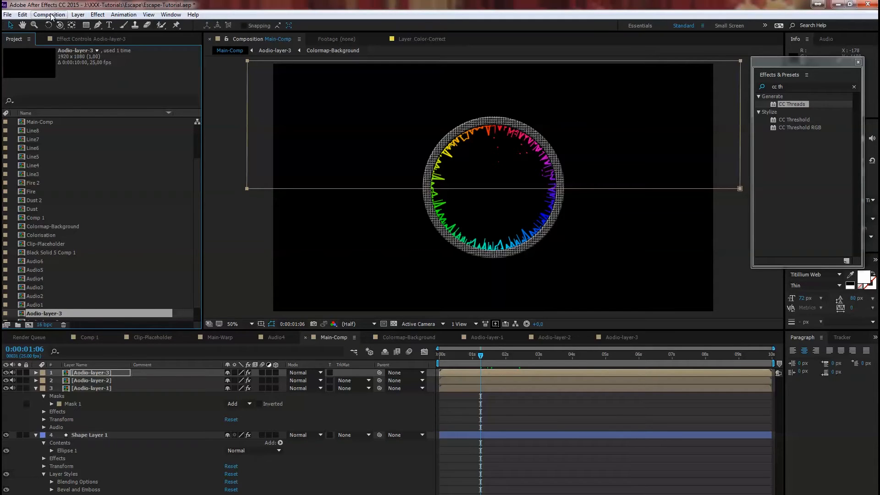
left_click(23, 14)
left_click(24, 14)
left_click(23, 14)
left_click(57, 122)
key("Return")
left_click(84, 312)
key("BackSpace")
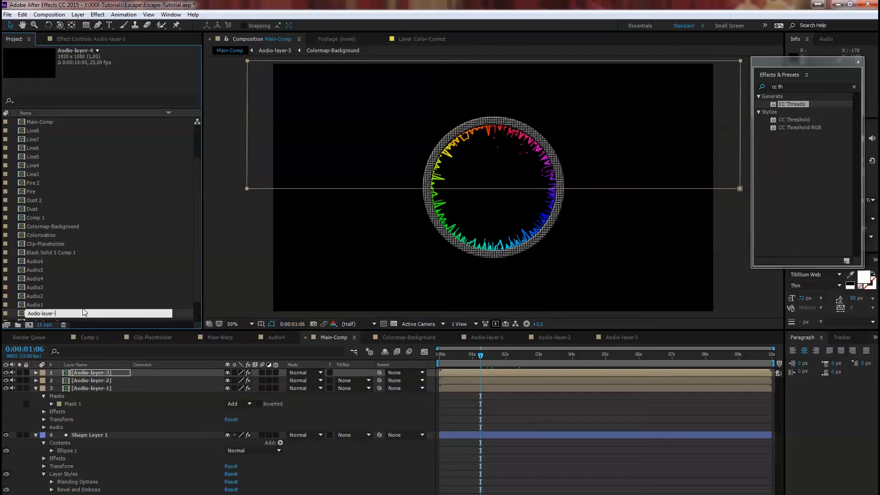
type("Smoke")
key("Return")
left_click(100, 278)
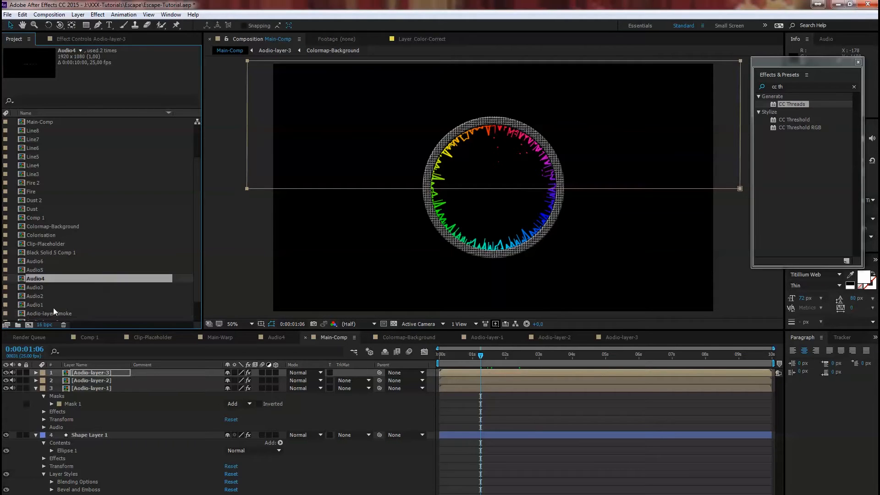
Open Aodio-layer-Smoke, preview it, and delete the Audio Waveform effect from its Audio layer.
left_click(52, 313)
double_click(51, 314)
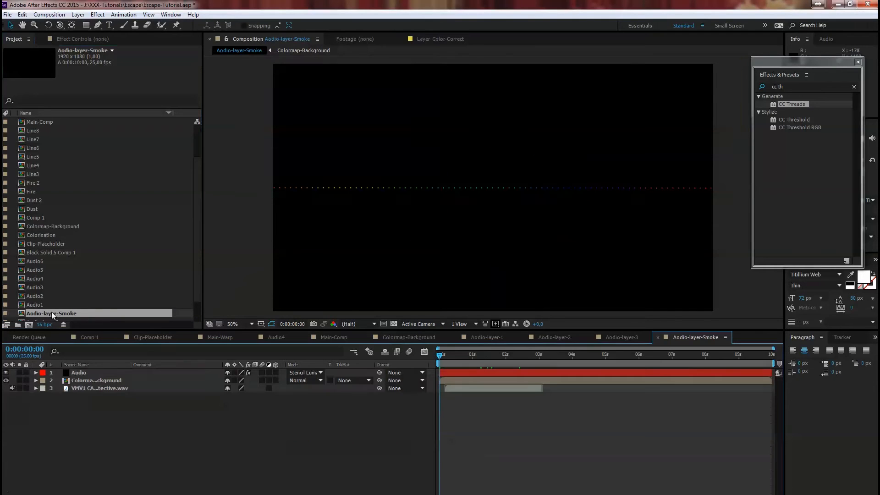
key("space")
left_click(110, 373)
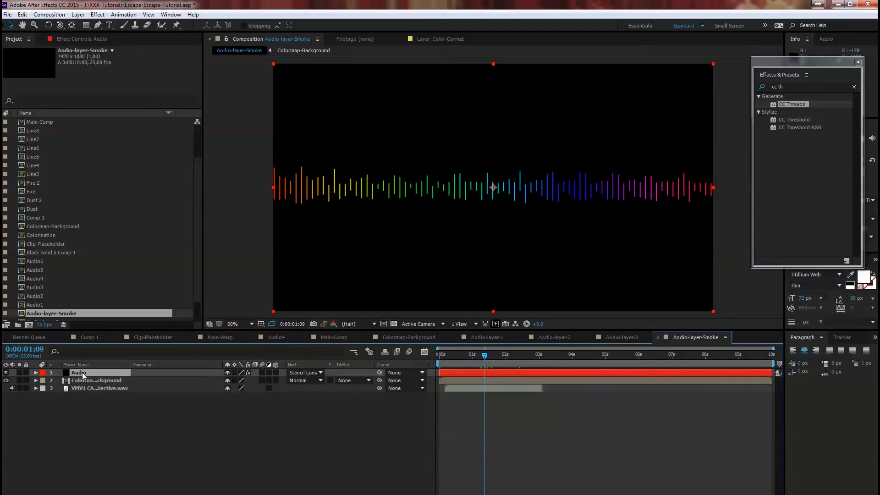
left_click(88, 39)
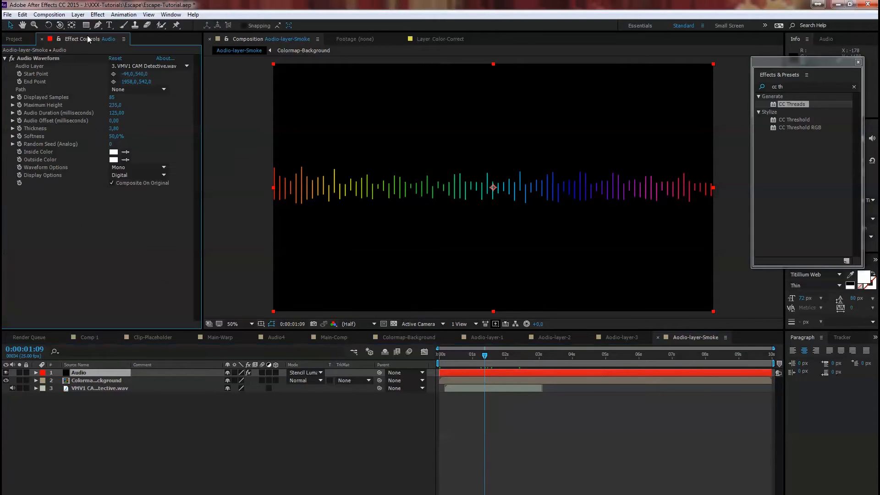
left_click(37, 57)
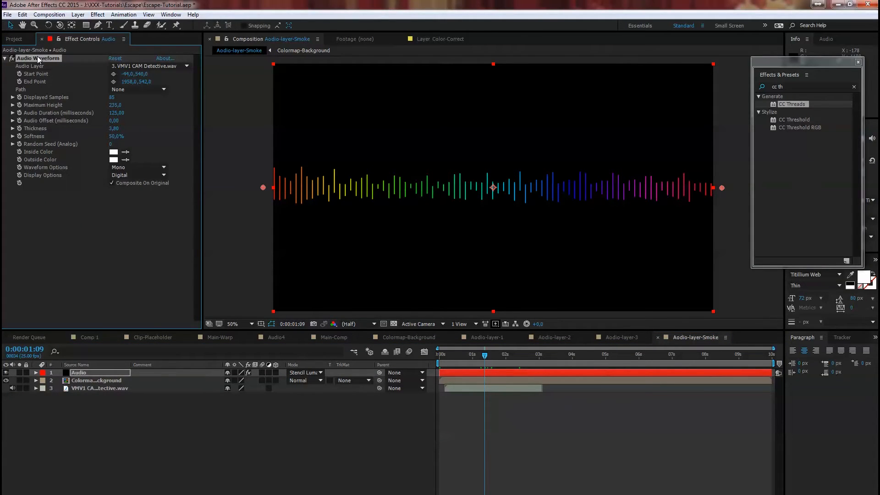
key("Delete")
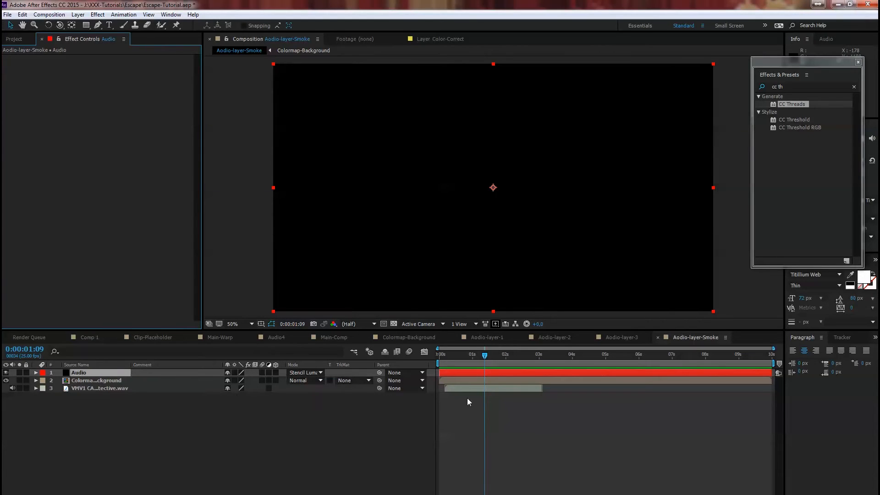
Create a new 400 x 400 px composition named Smoke-Layer at 25 fps, lasting 10 seconds.
left_click(50, 14)
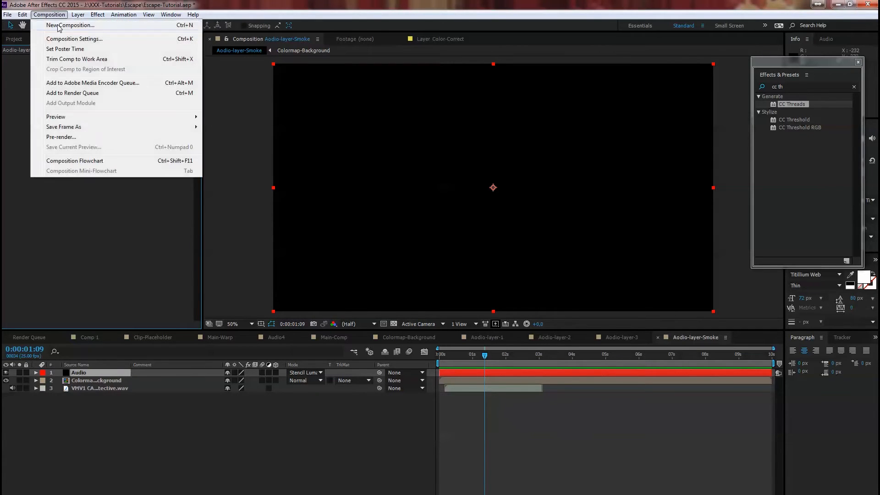
left_click(64, 25)
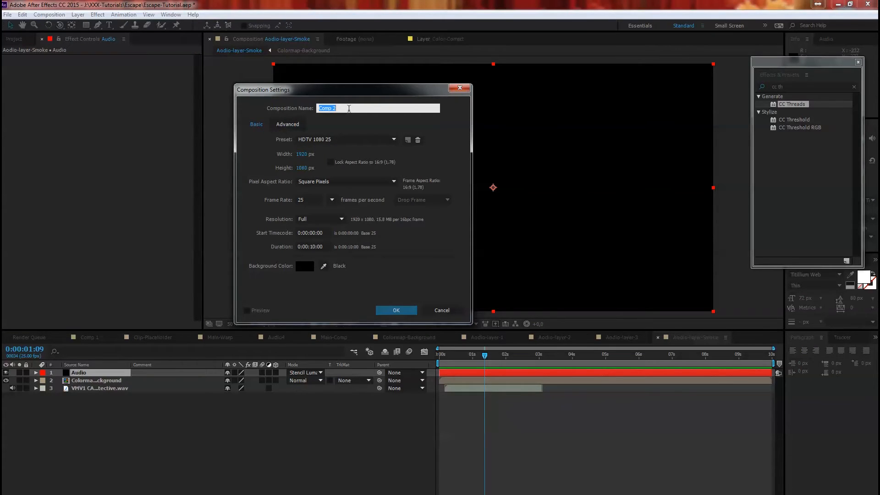
type("Smo")
type("ke-BG")
key("BackSpace")
key("BackSpace")
type("Layer")
left_click(299, 154)
type("400")
key("Tab")
type("400")
key("Tab")
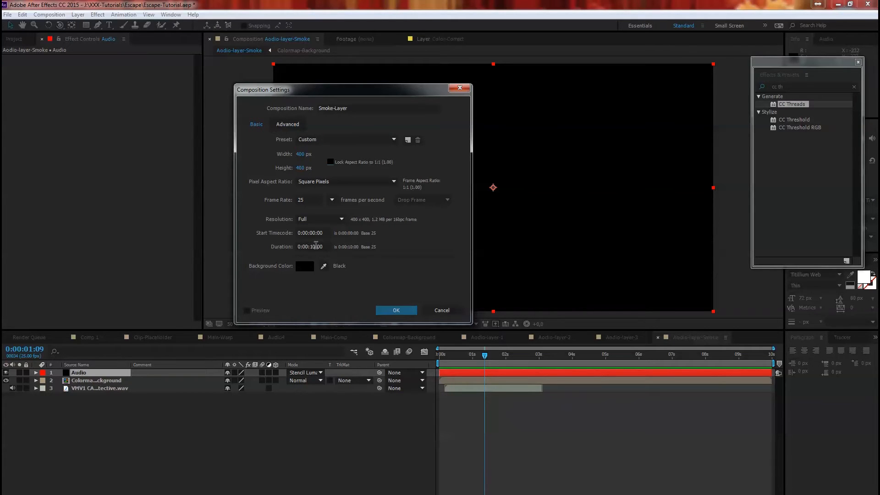
left_click(397, 311)
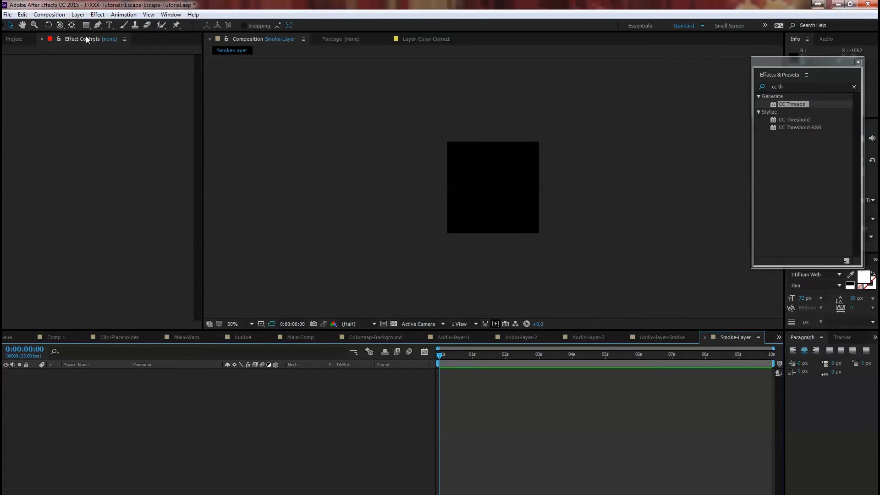
Add a black 400 x 400 px solid named Smoke to the Smoke-Layer composition.
left_click(78, 14)
mouse_move(87, 27)
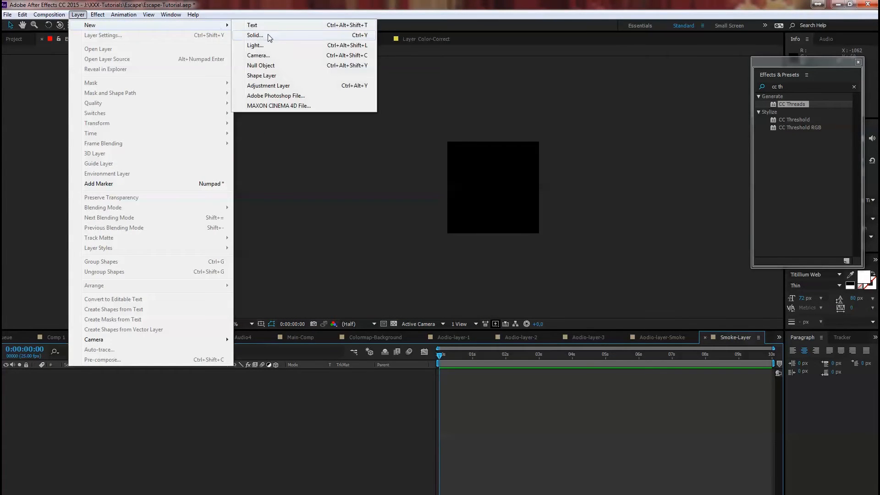
left_click(268, 35)
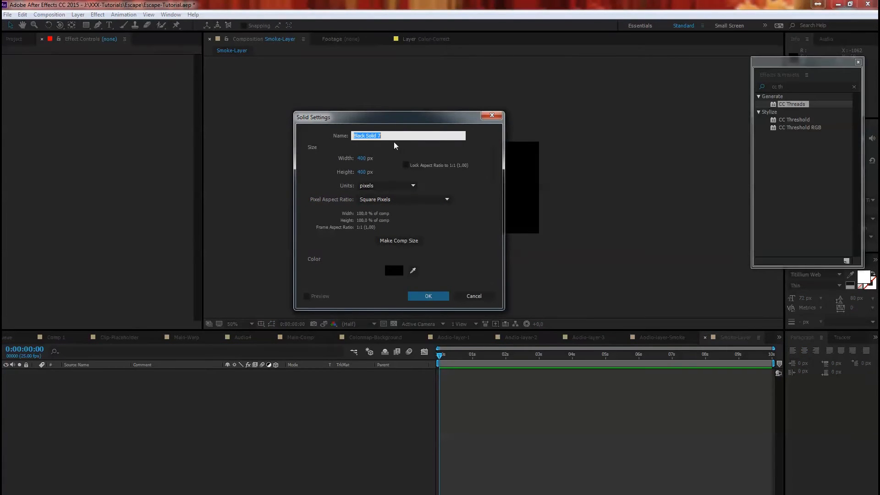
type("Smoke")
left_click(431, 296)
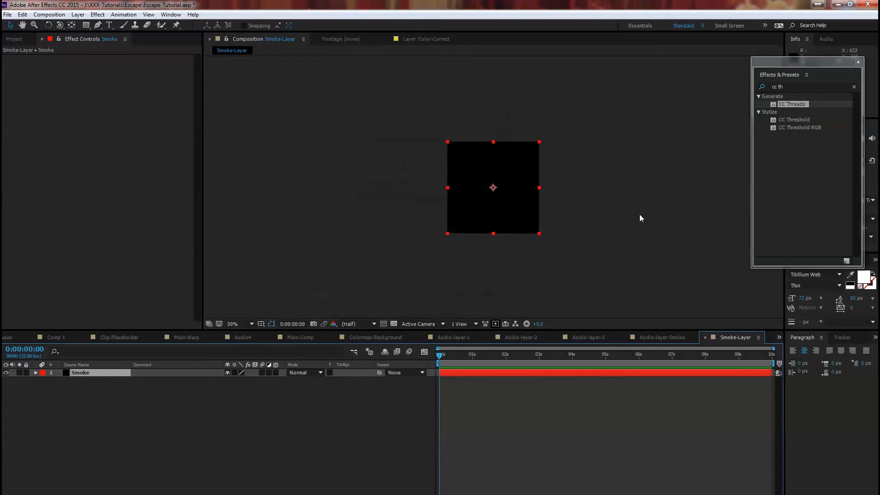
Find the ilumy-Fire animation preset, apply it to the Smoke solid, and preview the resulting smoke motion and effect stack.
left_click(775, 87)
double_click(775, 87)
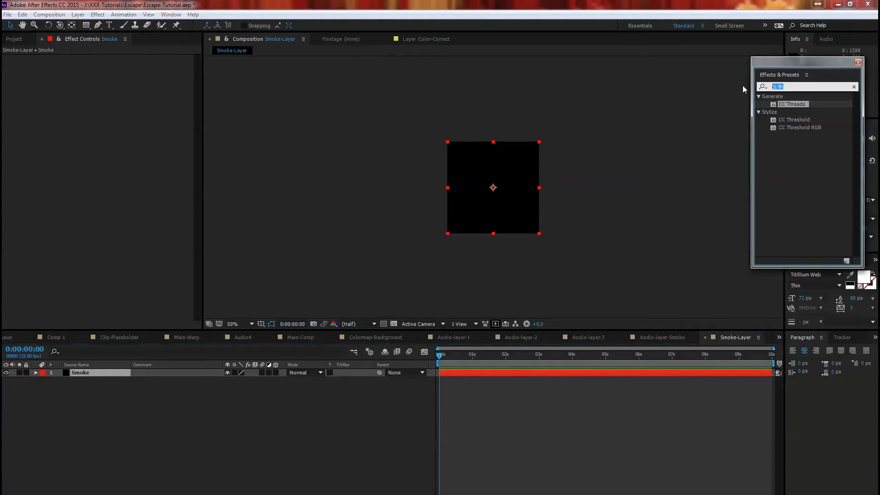
type("ilumy")
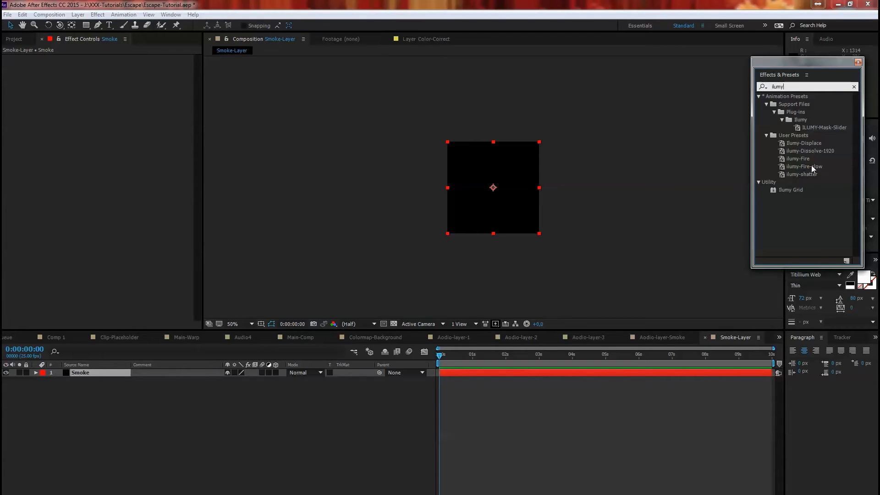
left_click(799, 158)
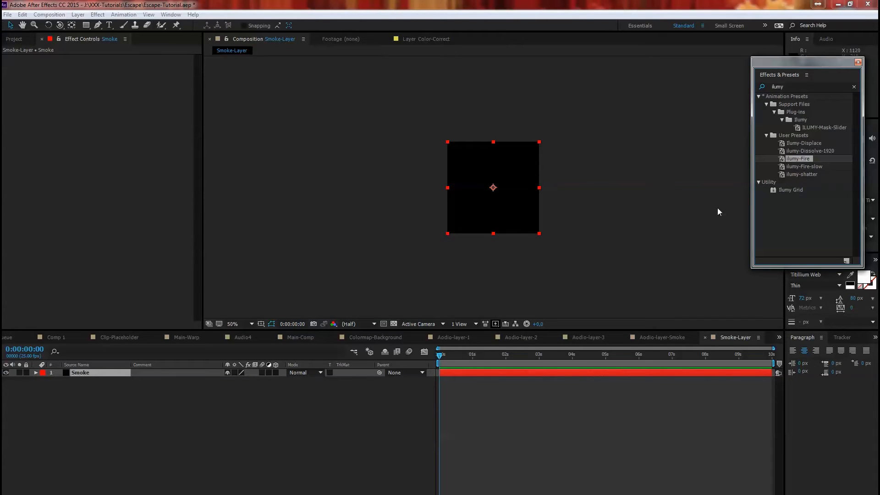
double_click(795, 158)
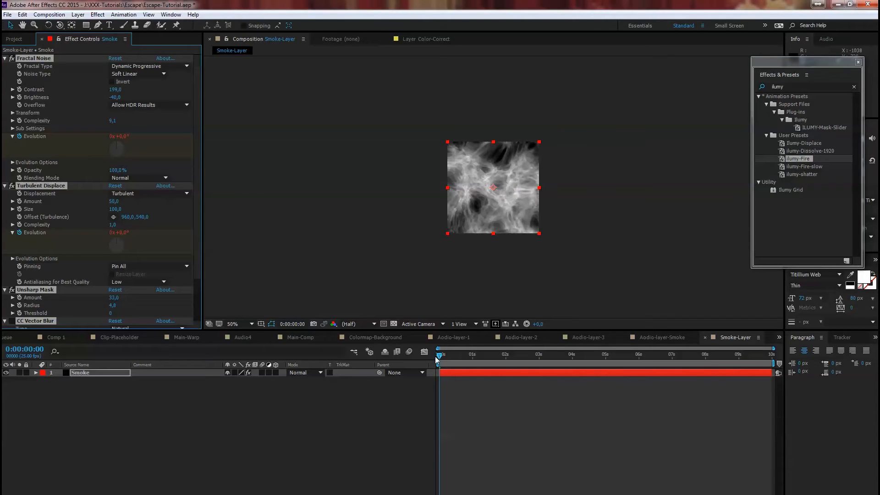
key("space")
left_click_drag(549, 353, 438, 350)
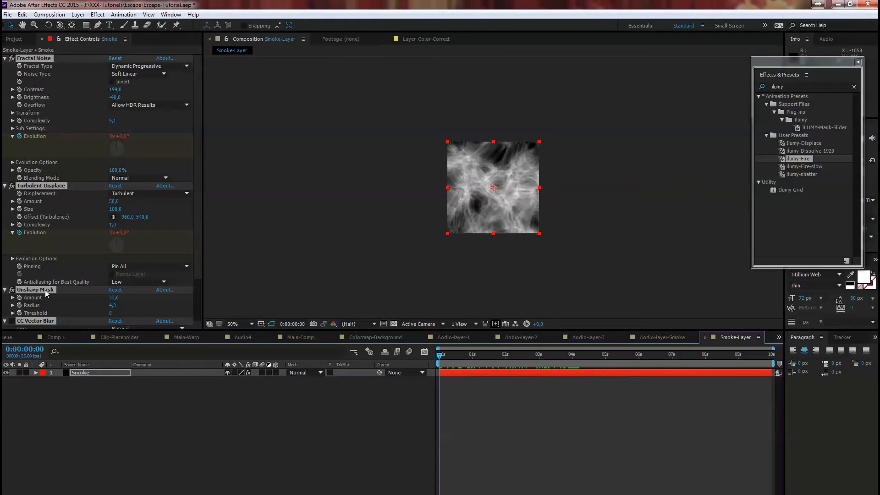
scroll(39, 324, "down", 3)
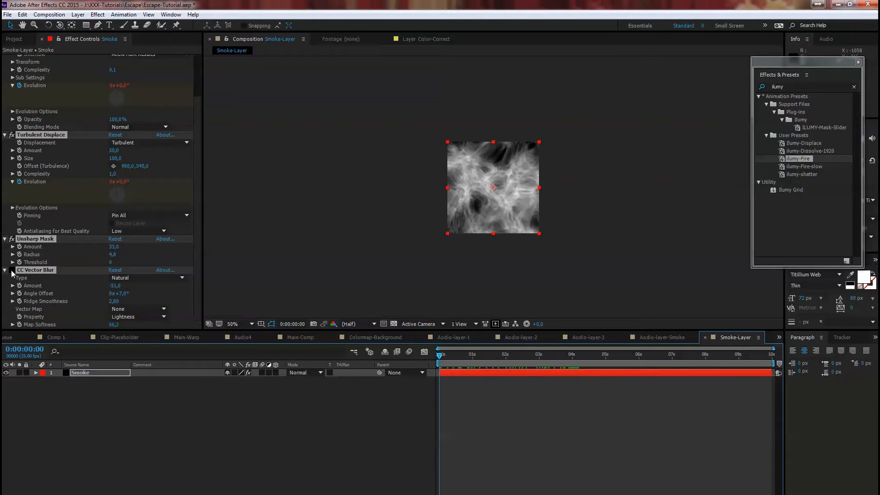
scroll(52, 262, "up", 3)
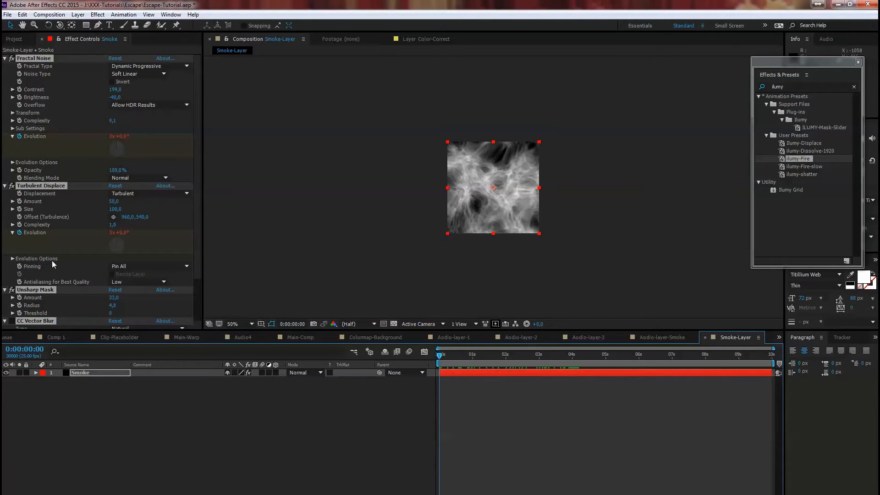
Add an elliptical mask to the Smoke layer that fills the whole solid.
left_click(90, 374)
left_click_drag(89, 27, 114, 46)
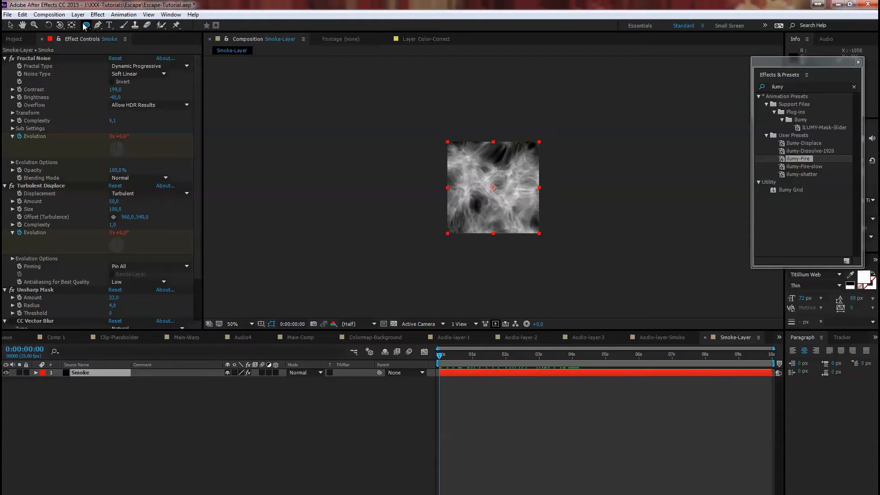
double_click(86, 25)
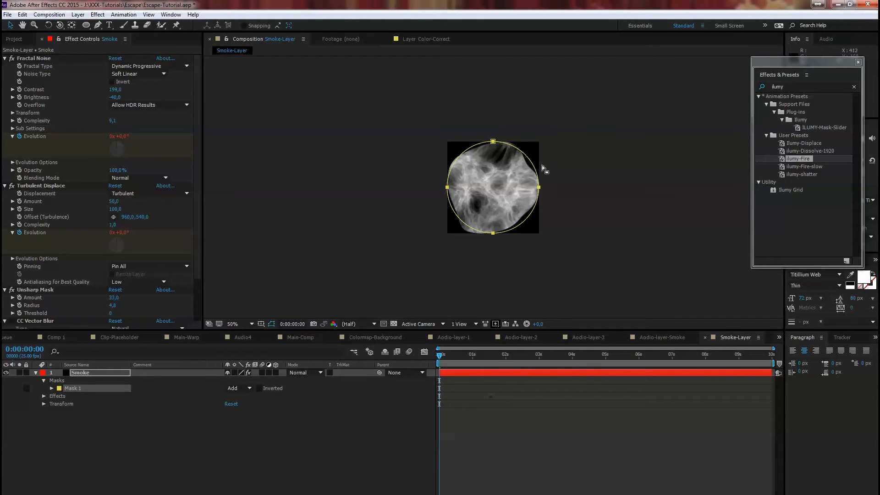
Pull all four points of the Smoke layer's elliptical mask inward, away from the solid's edges.
scroll(484, 205, "up", 1)
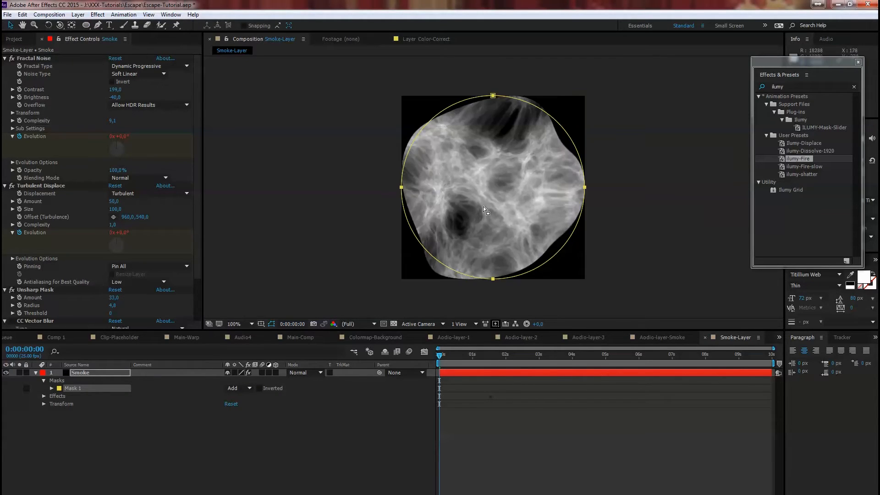
left_click(396, 180)
left_click_drag(402, 187, 420, 188)
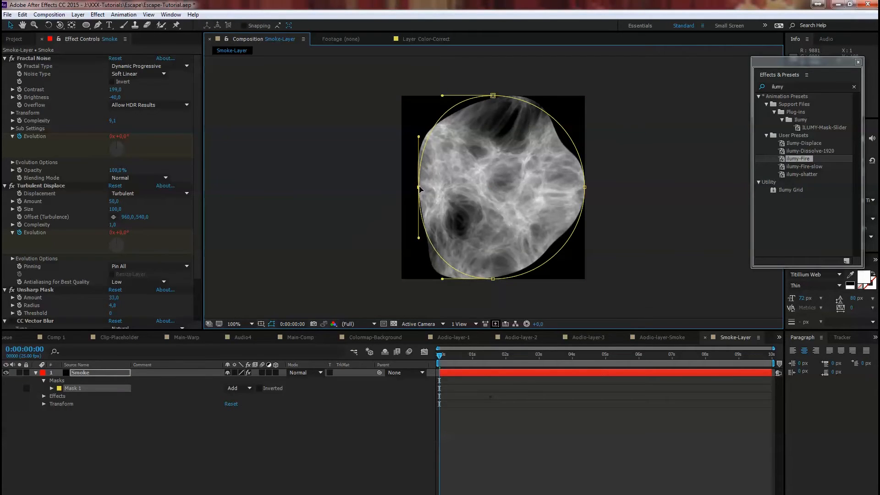
left_click_drag(494, 96, 492, 119)
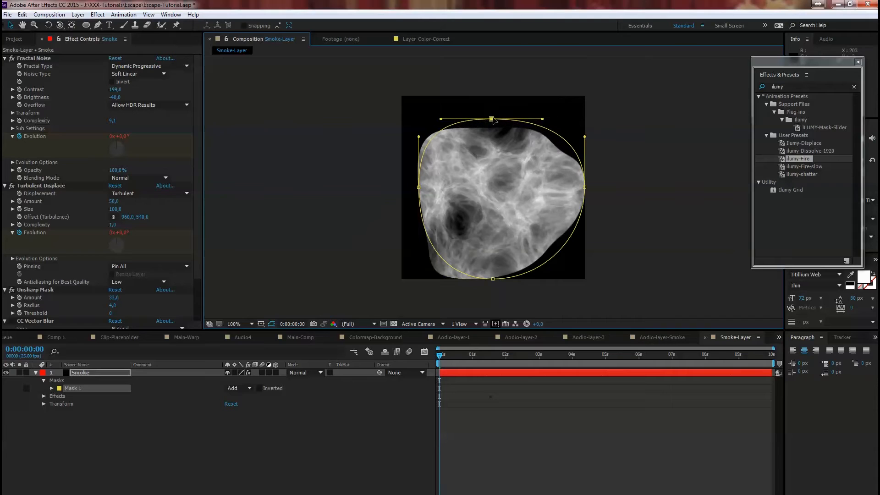
left_click_drag(585, 187, 569, 188)
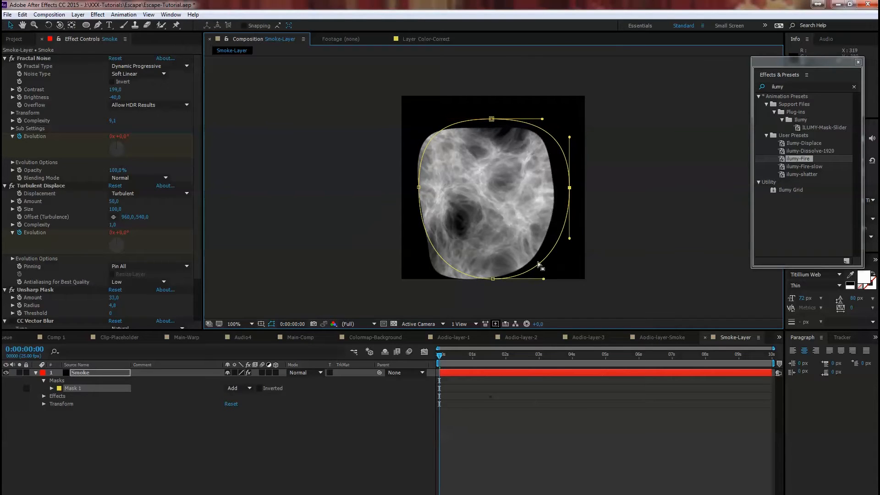
left_click_drag(493, 279, 498, 264)
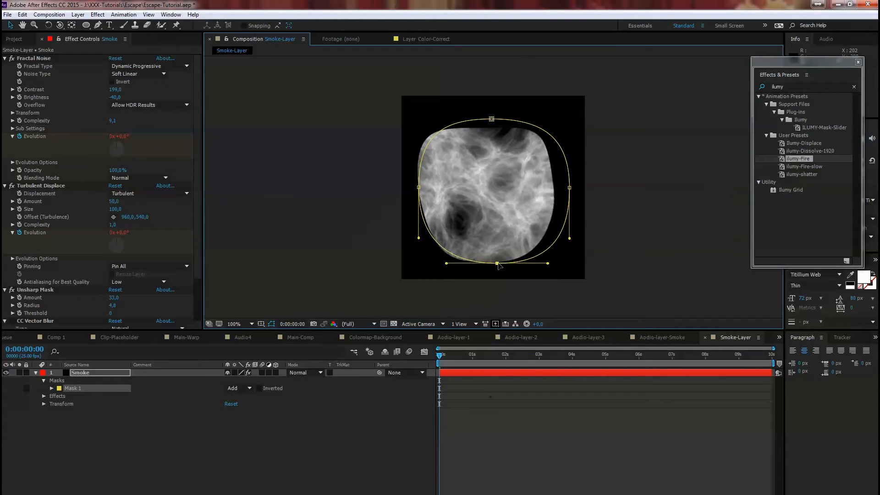
Set the Smoke layer's mask feather to 52 pixels and turn on the transparency grid.
left_click(87, 373)
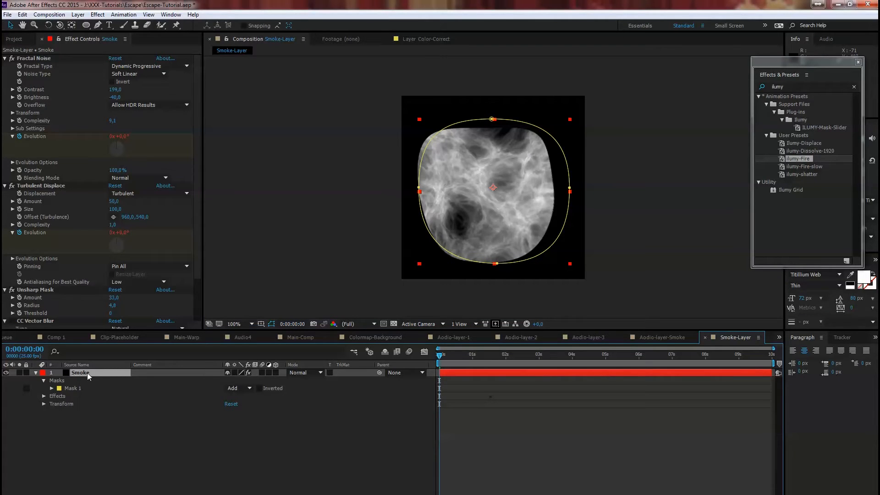
key("m")
key("m")
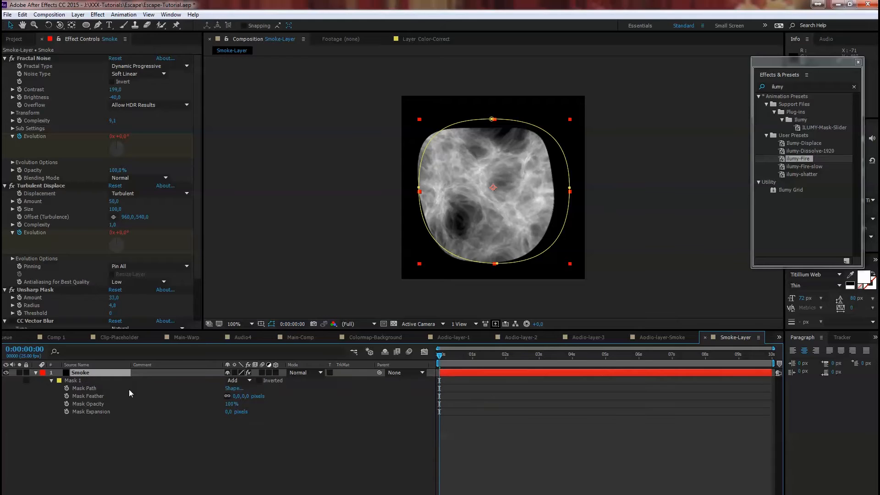
left_click_drag(237, 396, 251, 397)
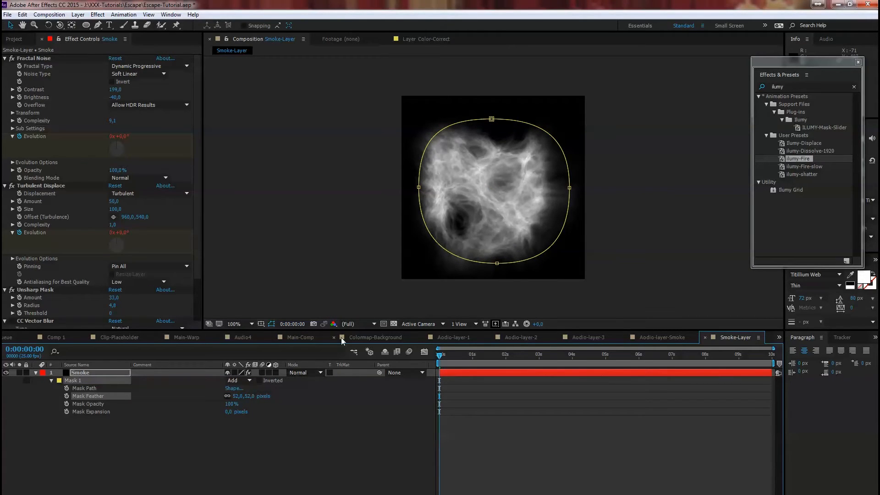
left_click(393, 324)
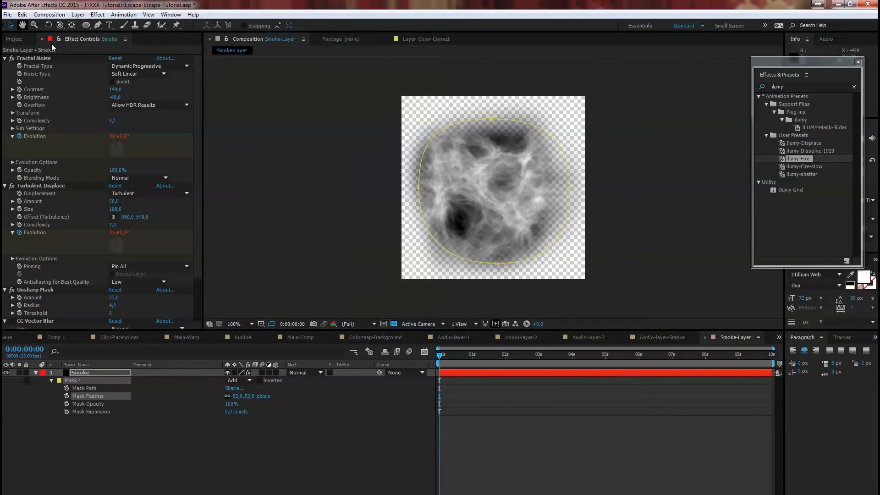
Try shifting the Smoke layer toward the composition's left edge, and undo the move.
double_click(480, 199)
mouse_move(467, 185)
left_mouse_down()
mouse_move(491, 180)
mouse_move(453, 177)
left_mouse_up()
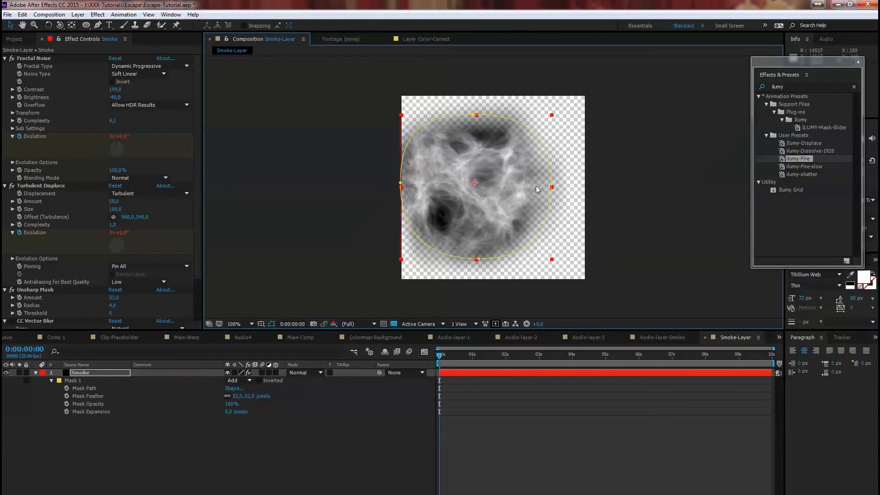
key("ctrl+z")
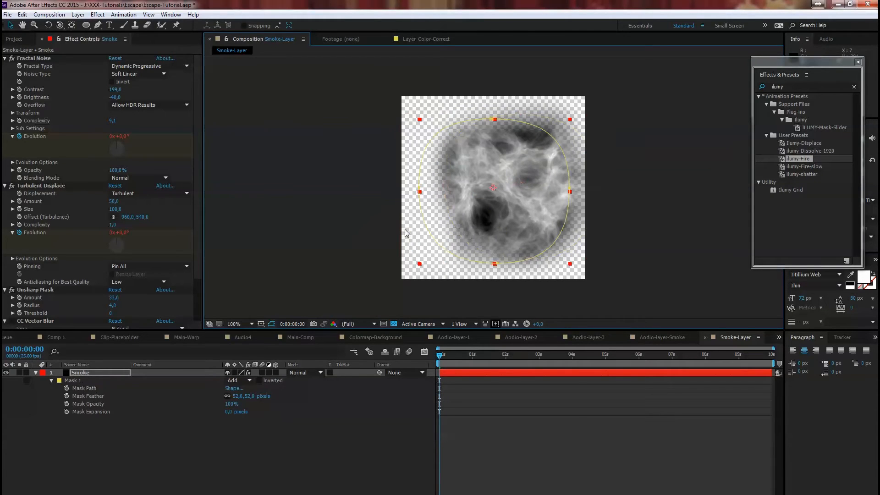
key("ctrl+z")
At 0:00:04:19, try moving the Smoke layer left and extending its mask's right point, and undo both changes.
left_click_drag(452, 353, 598, 357)
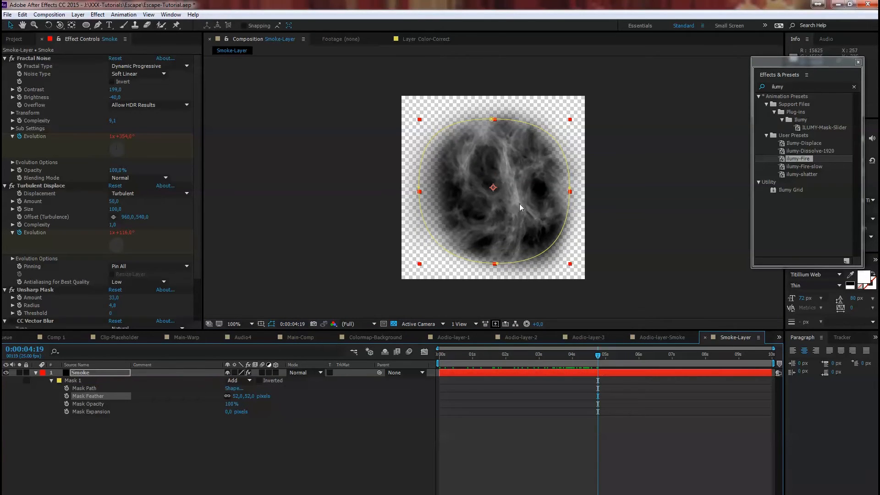
left_click_drag(520, 204, 491, 203)
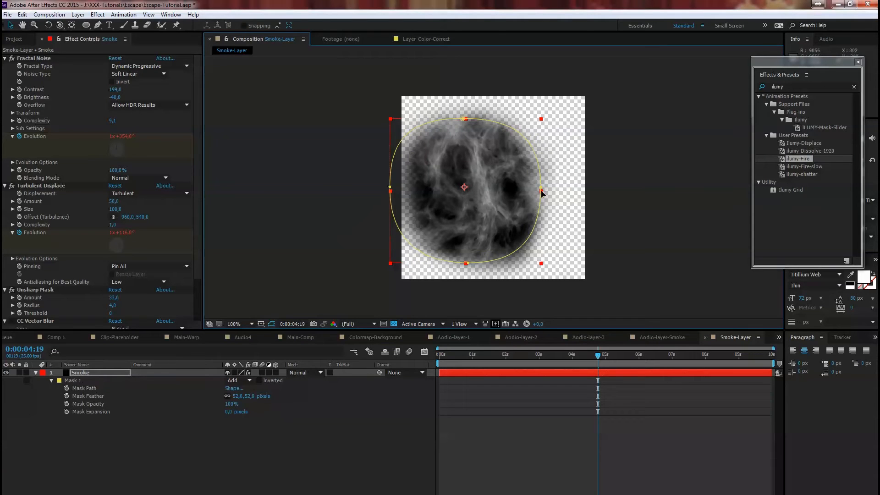
left_click_drag(543, 191, 556, 187)
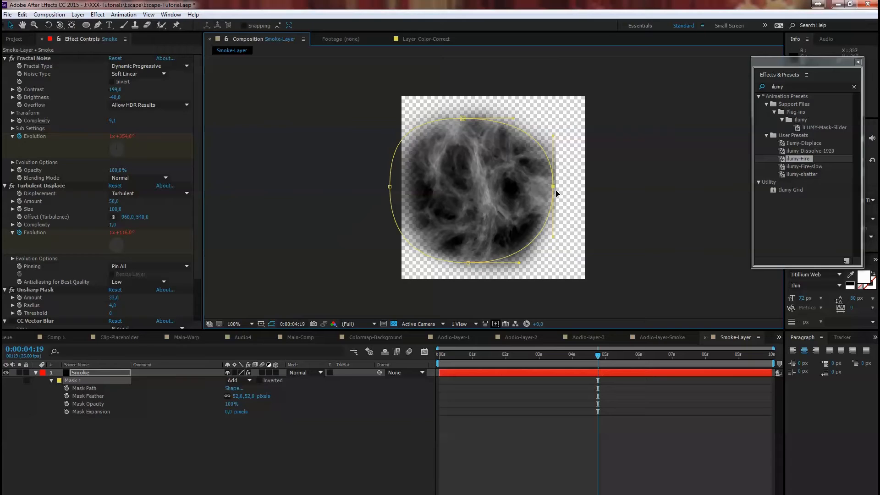
key("ctrl+z")
key("ctrl+z")
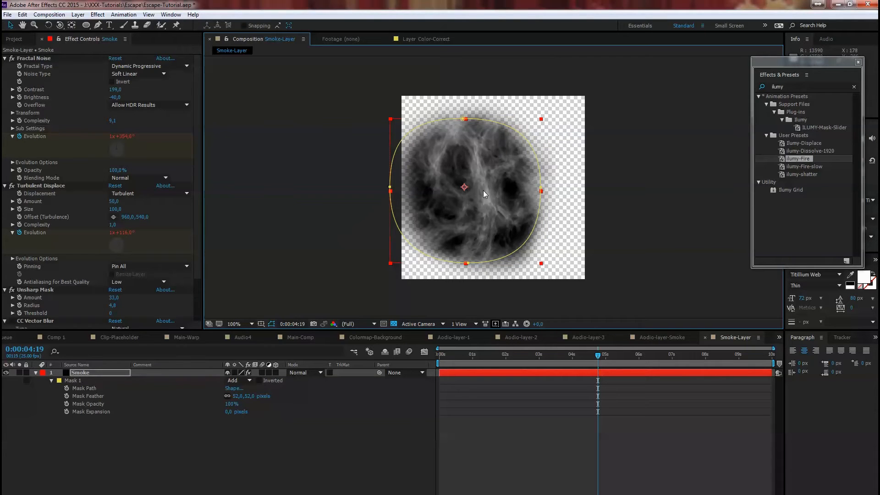
key("ctrl+z")
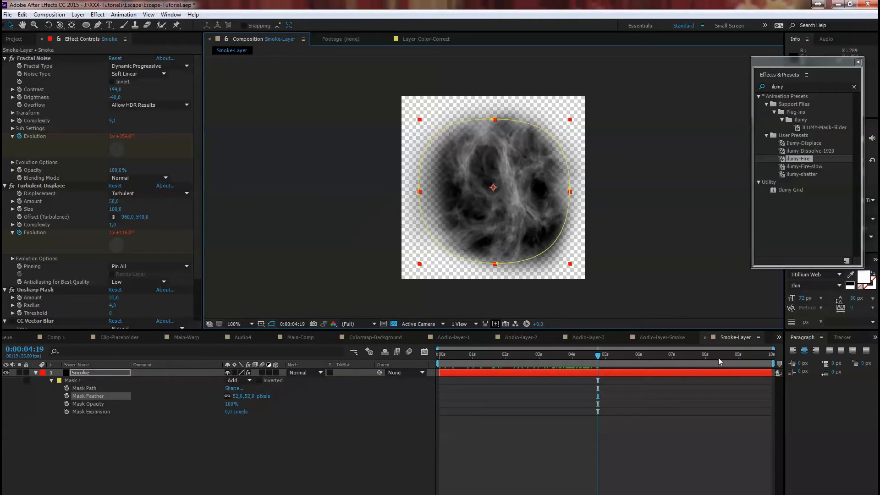
Close Smoke-Layer, place that composition beneath all layers in Aodio-layer-Smoke, and hide it.
left_click(705, 337)
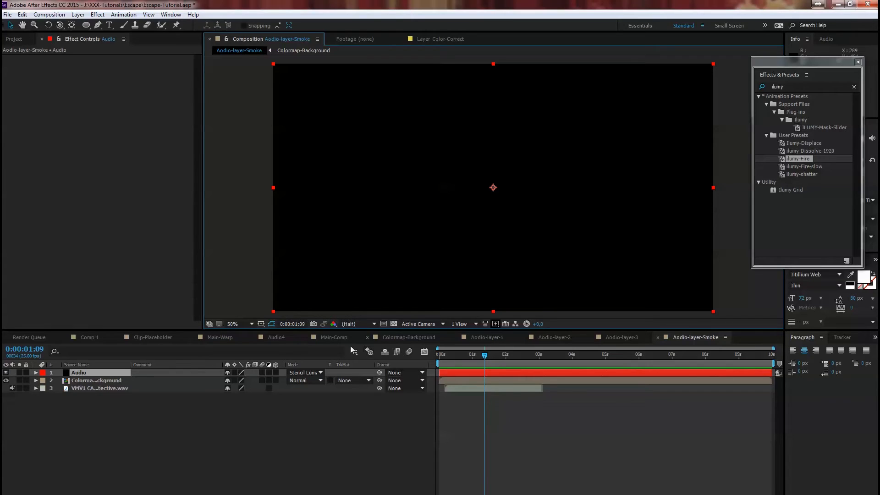
left_click(689, 337)
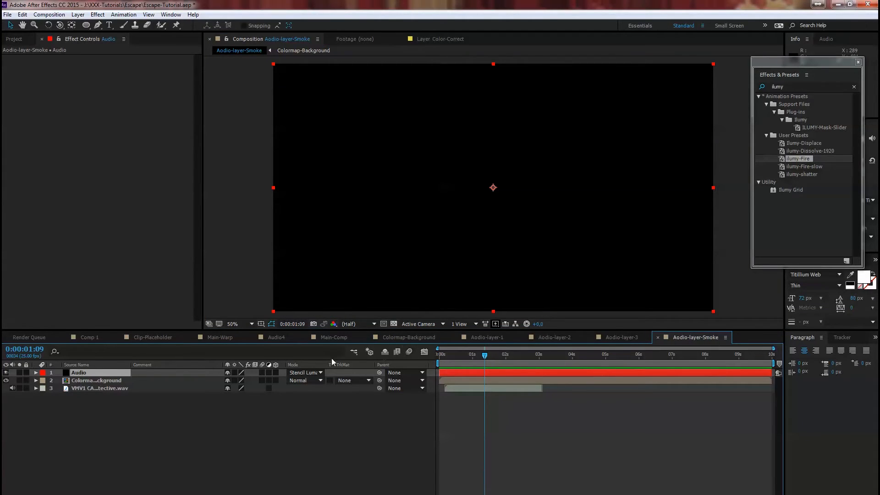
left_click(19, 39)
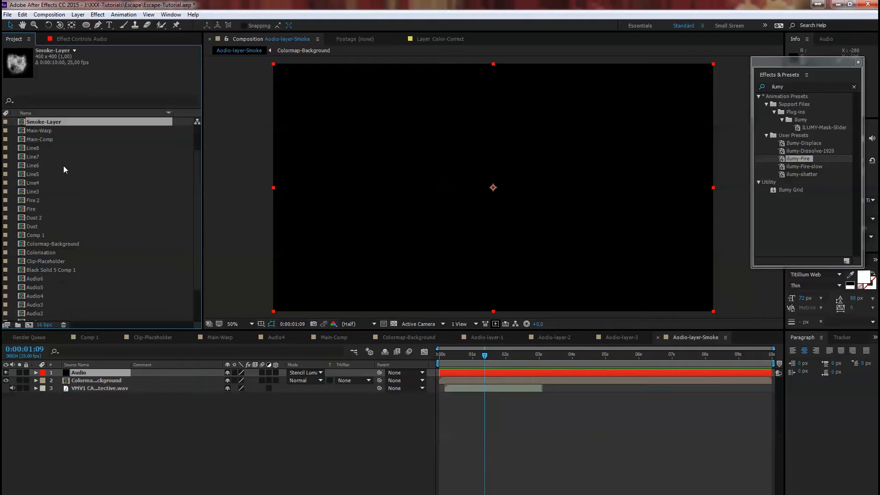
left_click(73, 235)
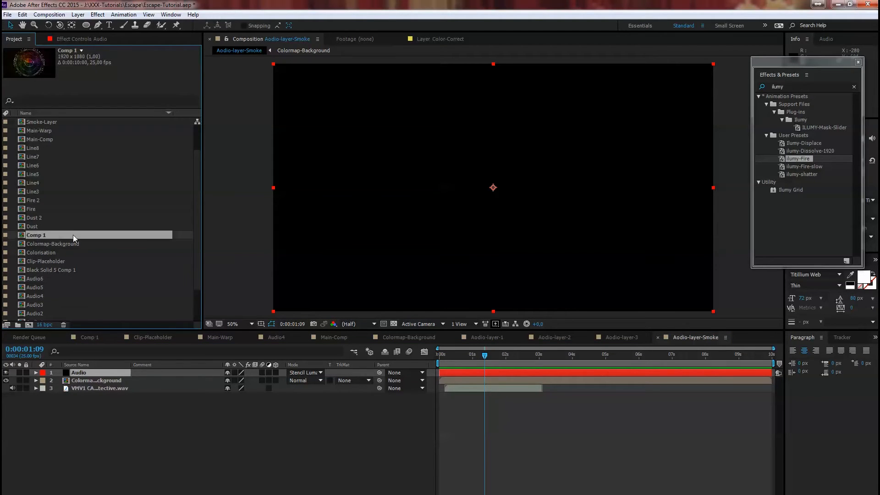
scroll(103, 244, "down", 2)
scroll(102, 246, "up", 4)
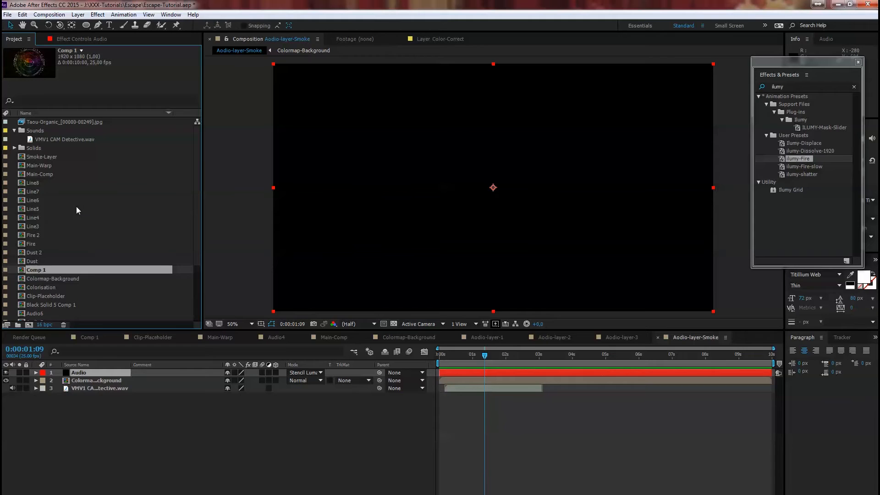
scroll(103, 252, "down", 3)
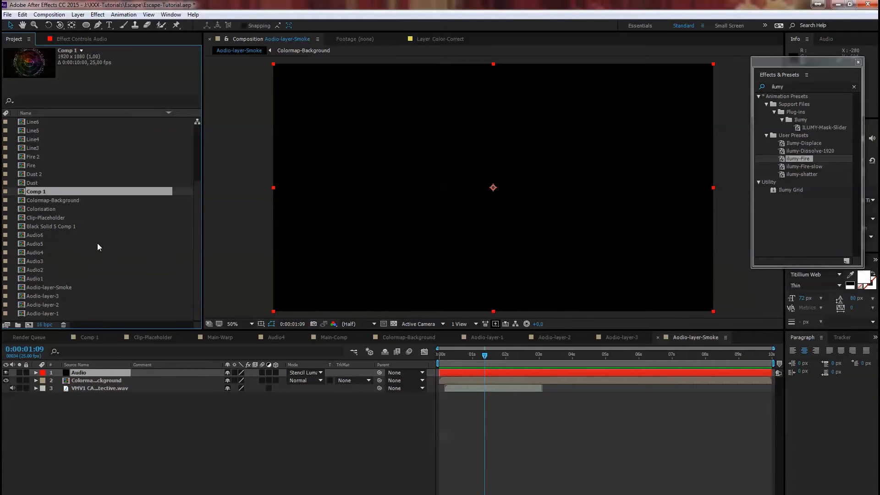
scroll(98, 245, "up", 3)
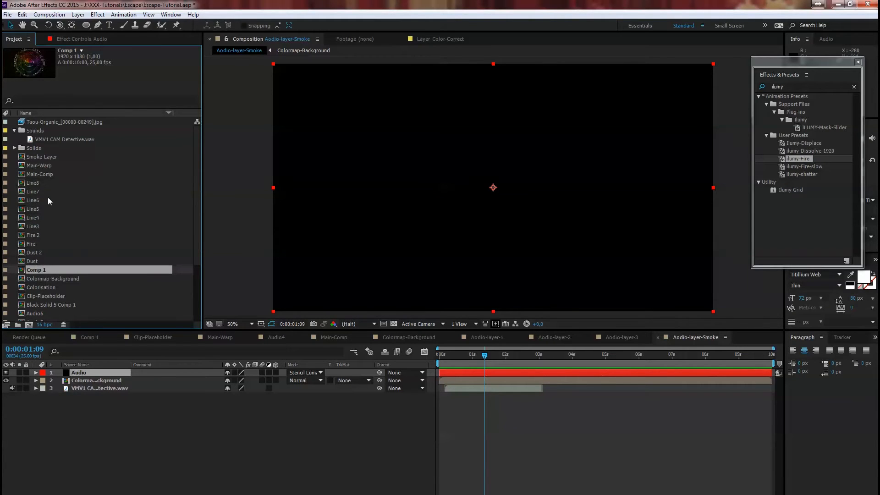
left_click(42, 157)
left_click_drag(39, 156, 93, 425)
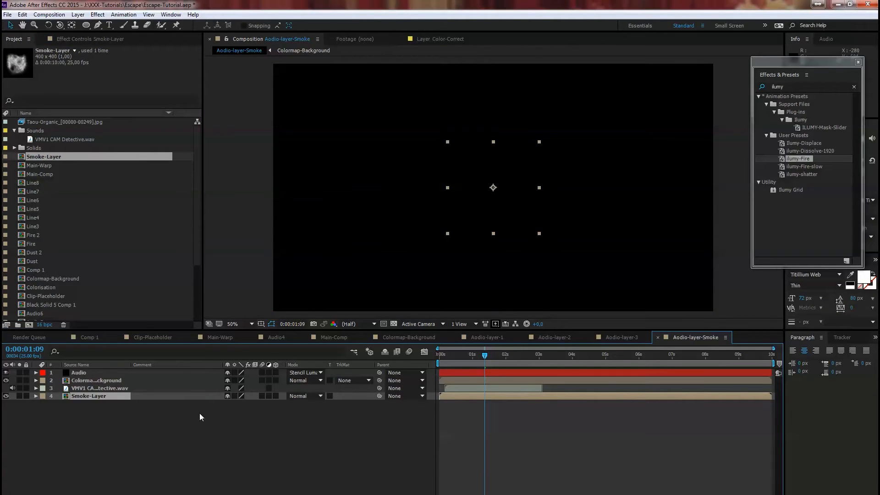
left_click(6, 396)
Rename the Audio layer in Aodio-layer-Smoke as Particle.
left_click_drag(484, 355, 447, 373)
left_click(87, 373)
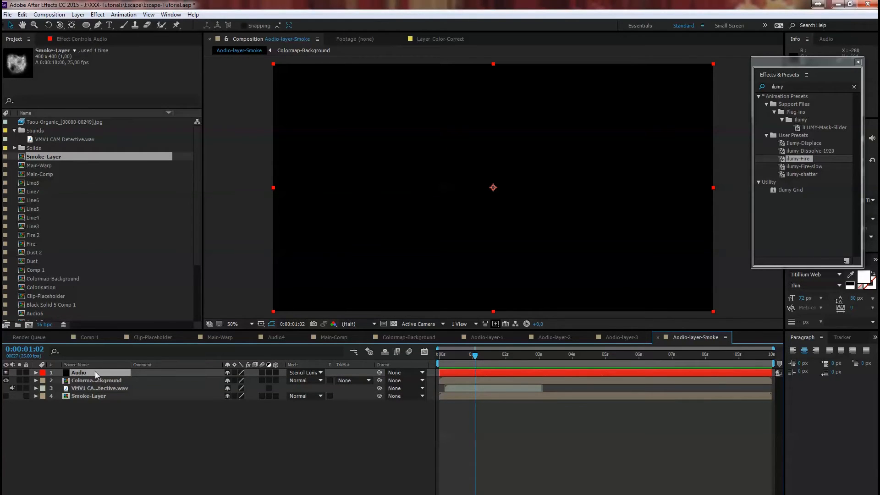
key("Return")
type("Pr")
type("article")
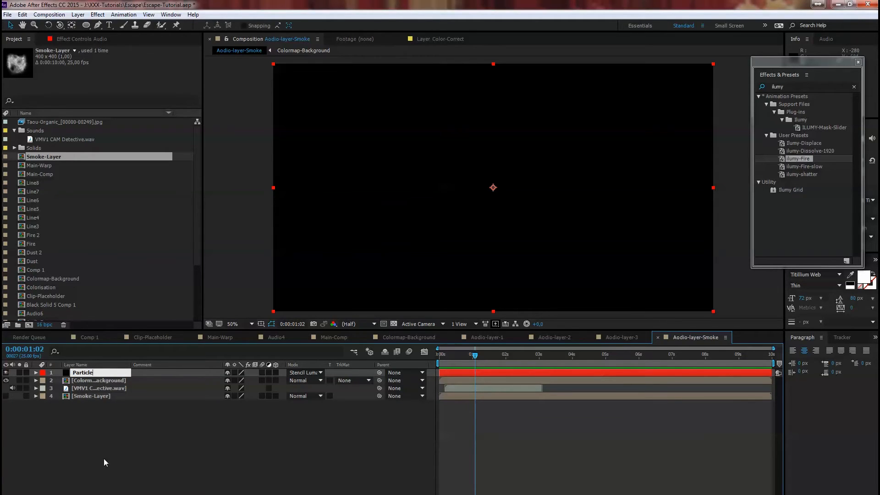
left_click(104, 458)
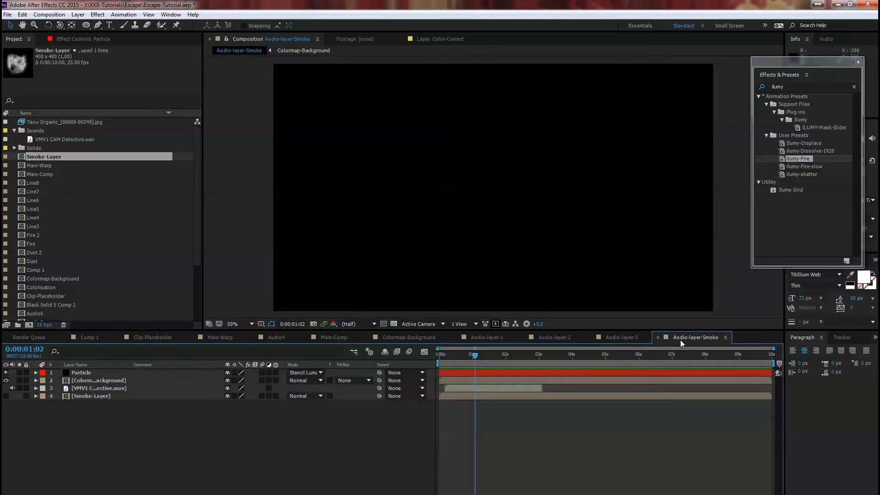
Find the Trapcode Particular effect and apply it to the Particle layer.
left_click(82, 373)
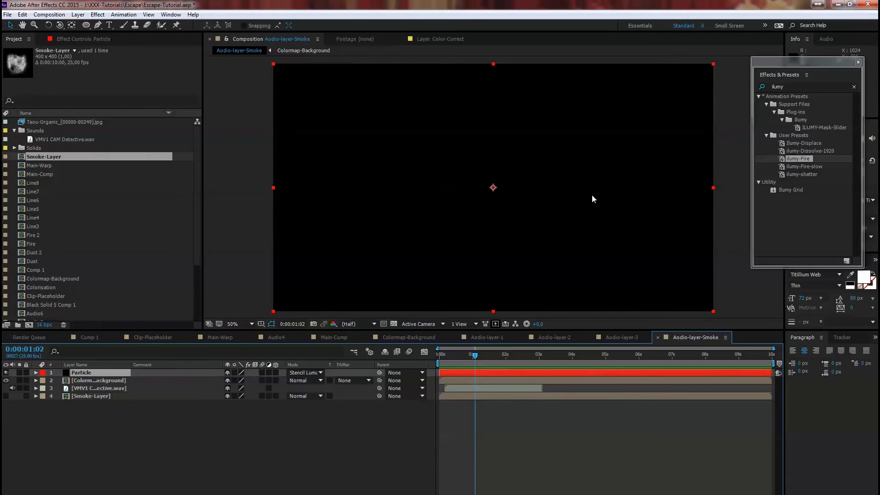
left_click(800, 85)
type("par")
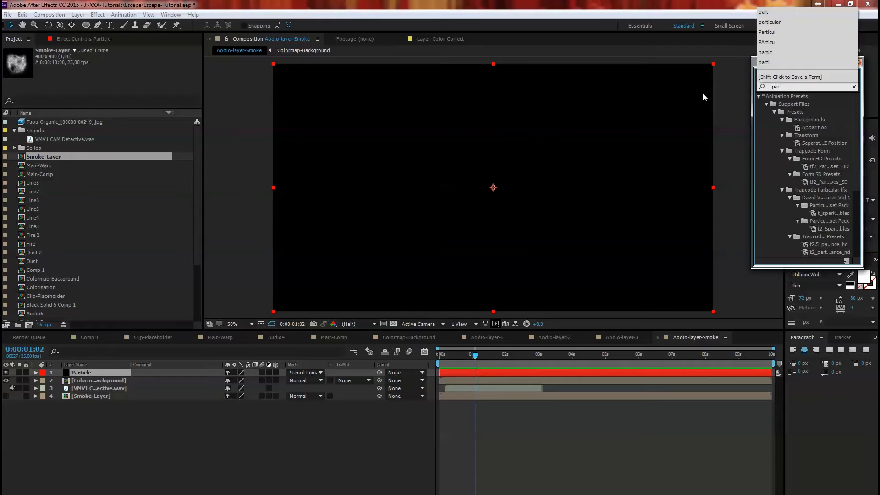
type("tic")
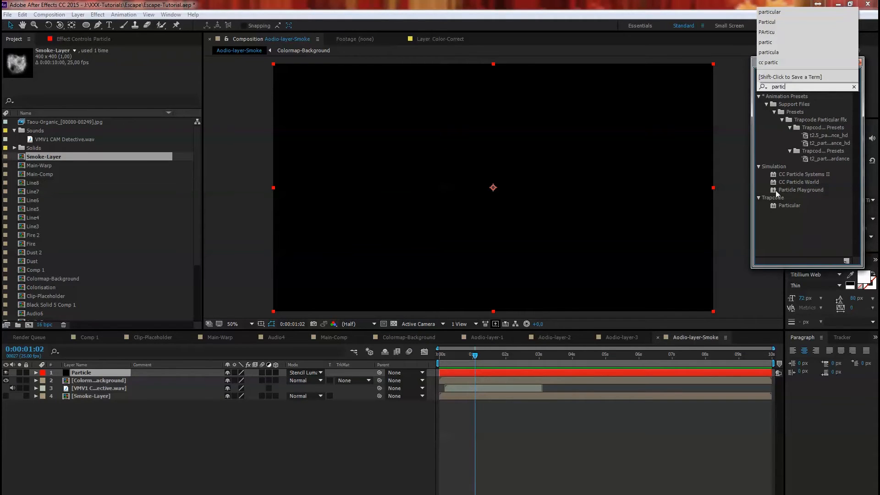
left_click(788, 206)
double_click(787, 205)
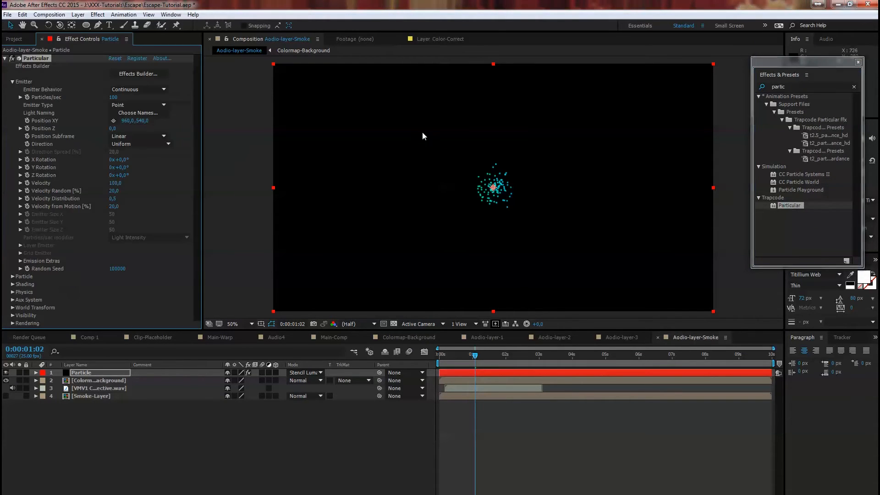
Change Particular's emitter type to Box and set its Emitter Size X to 1800.
left_click_drag(476, 357, 529, 354)
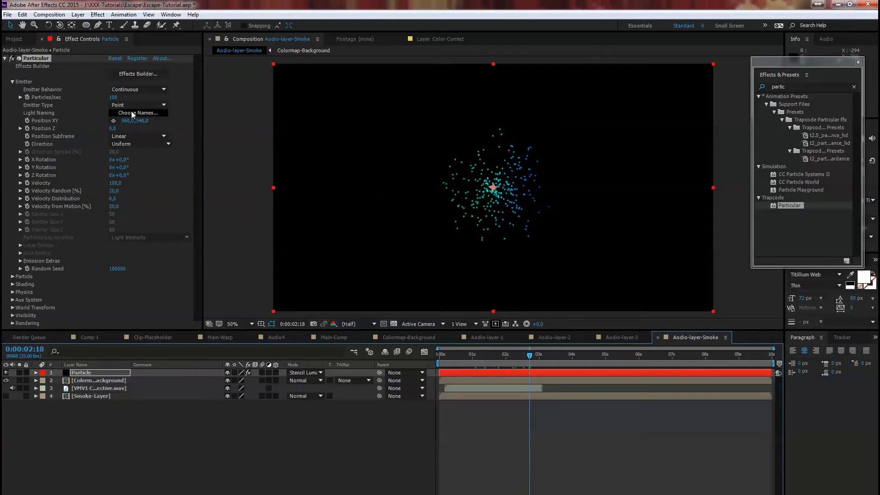
left_click(141, 105)
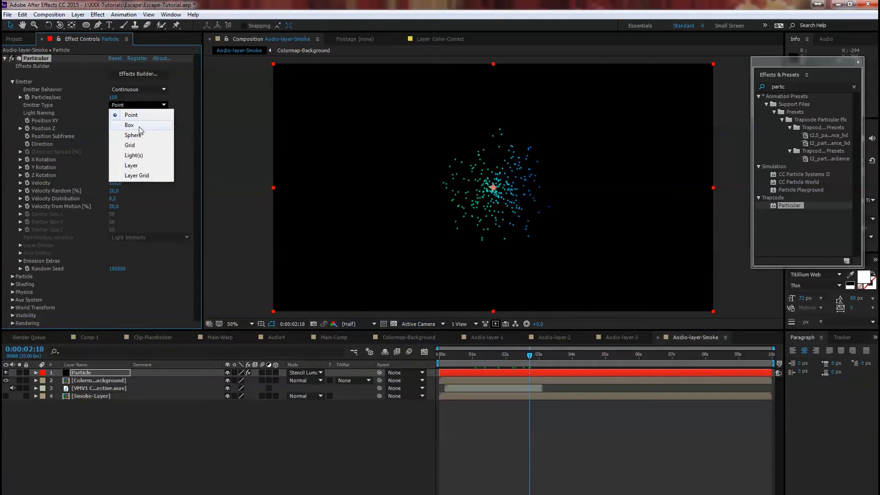
left_click(139, 126)
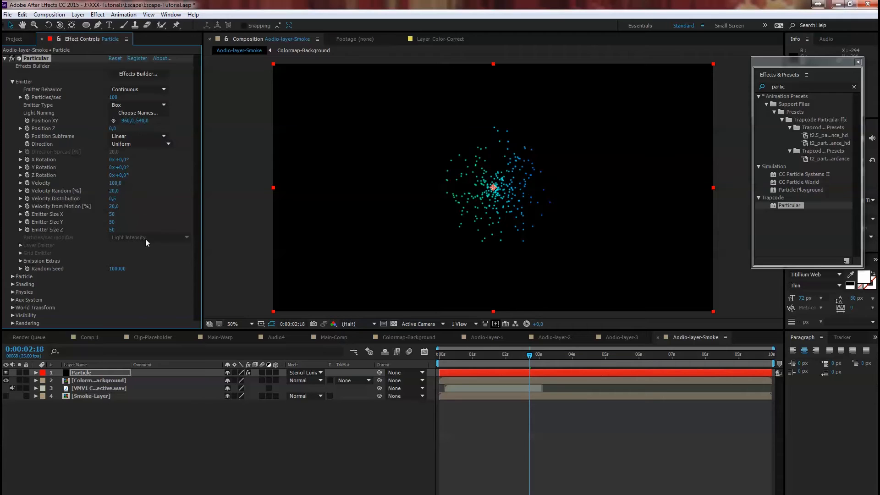
left_click_drag(112, 217, 879, 196)
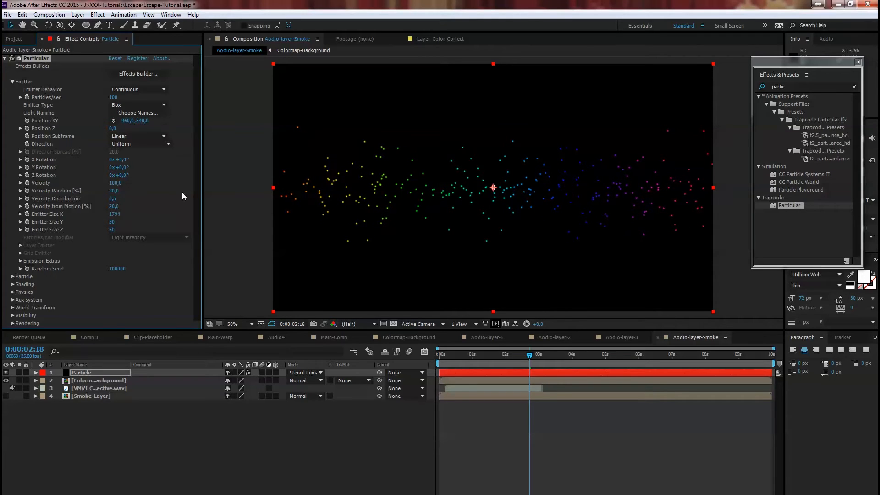
left_click(114, 214)
type("1800")
key("Return")
left_click(13, 81)
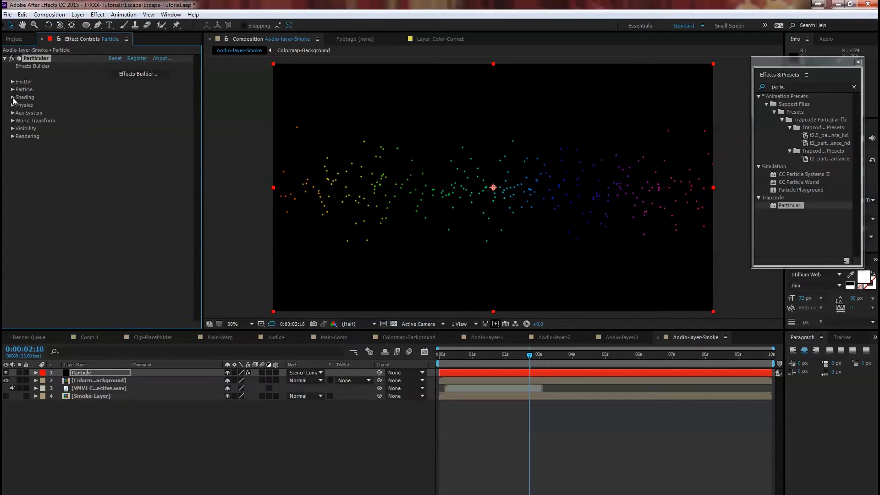
Set the gravity in Particular's physics settings to -240 so the particles rise.
left_click(12, 105)
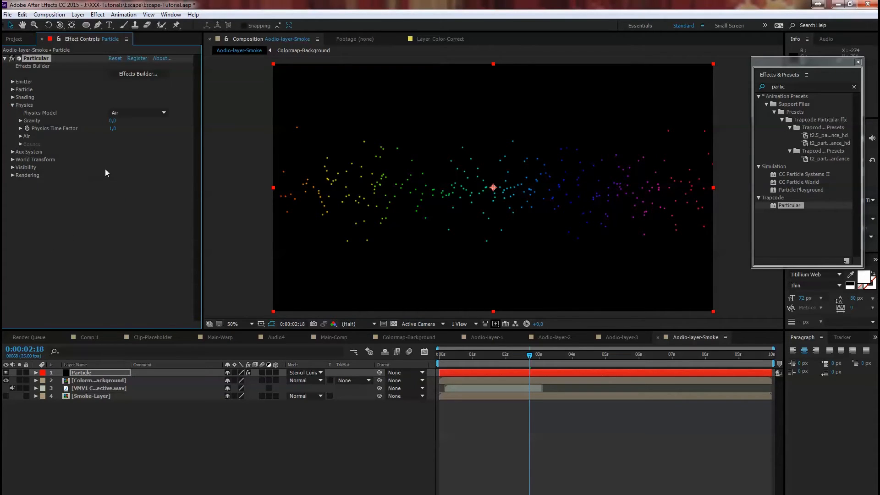
left_click_drag(113, 121, 108, 128)
left_click(118, 121)
type("-240")
key("Return")
left_click(12, 105)
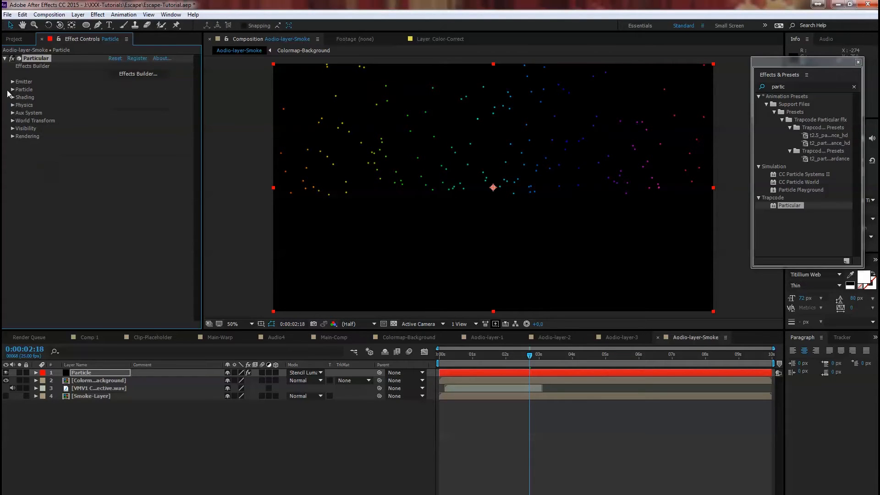
Change the particle type to Textured Polygon Colorize and use Smoke-Layer as the particle texture.
left_click(13, 89)
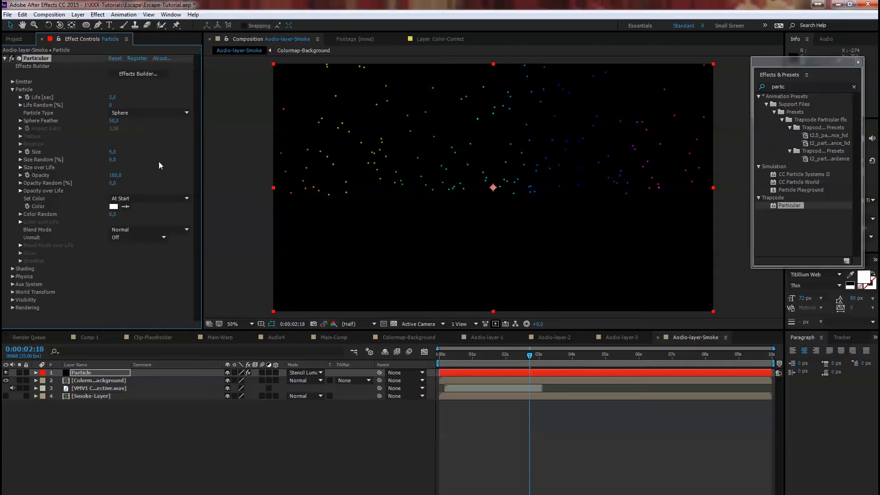
left_click(151, 113)
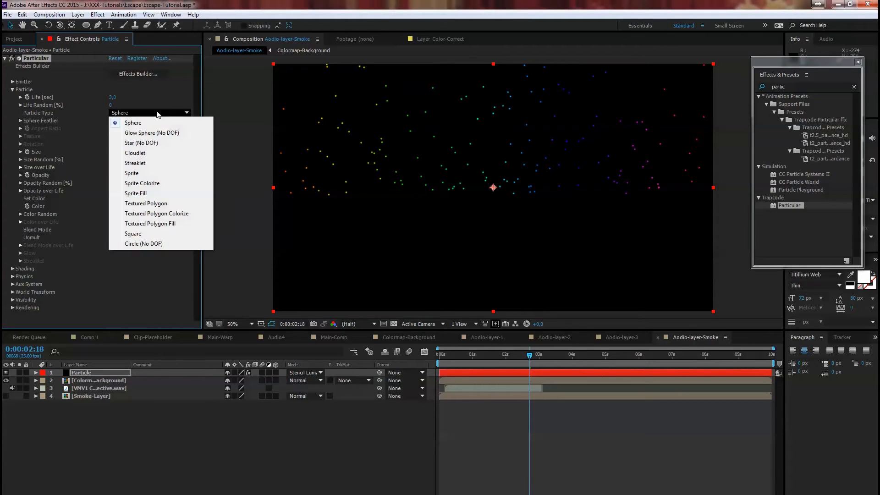
left_click(167, 214)
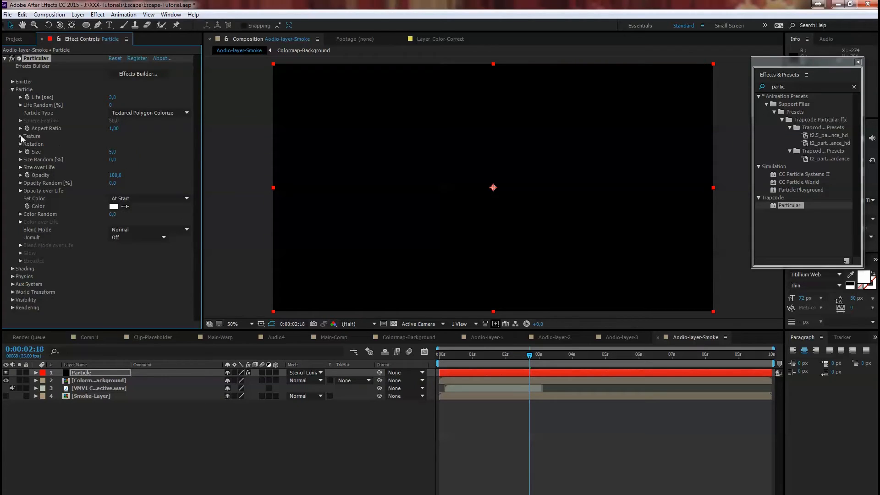
left_click(20, 136)
left_click(153, 144)
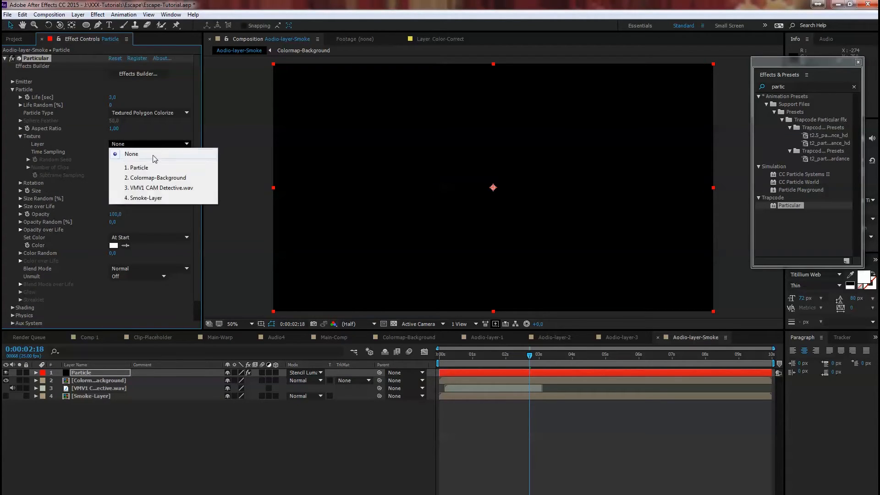
left_click(156, 199)
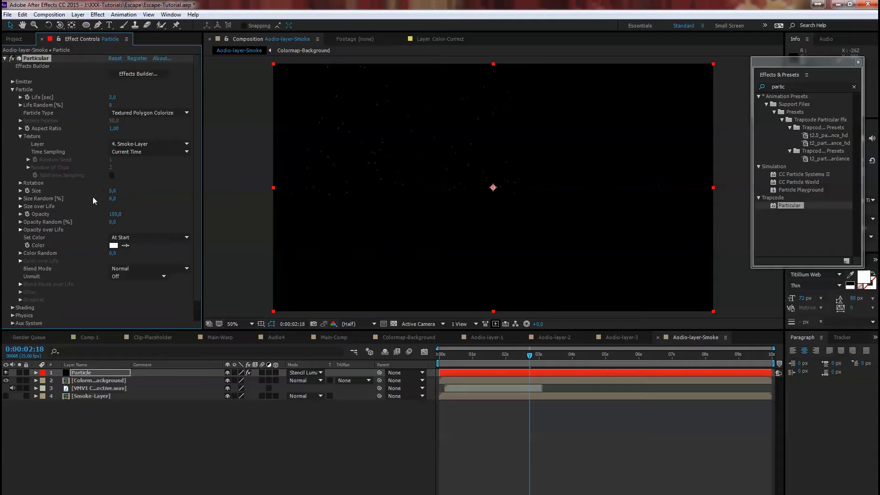
Set the particle size to 92 and the texture's time sampling to Random - Loop.
left_click_drag(112, 191, 152, 189)
left_click(487, 362)
left_click_drag(487, 365, 509, 347)
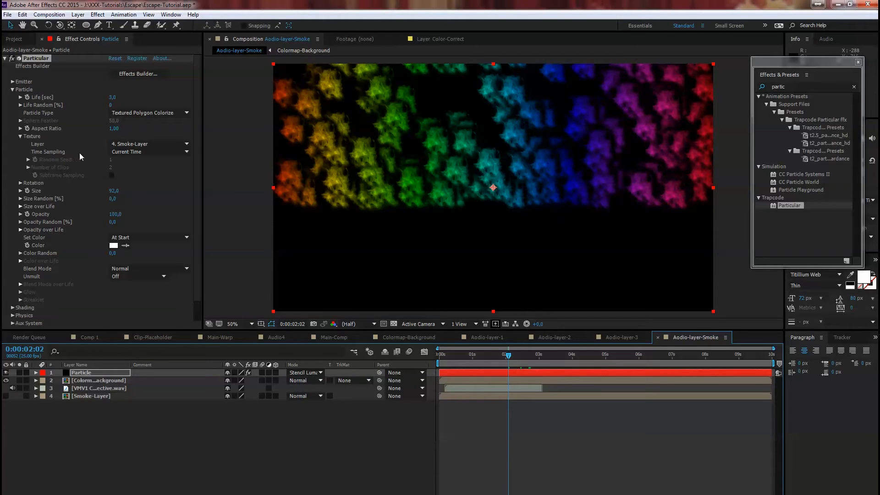
left_click(155, 154)
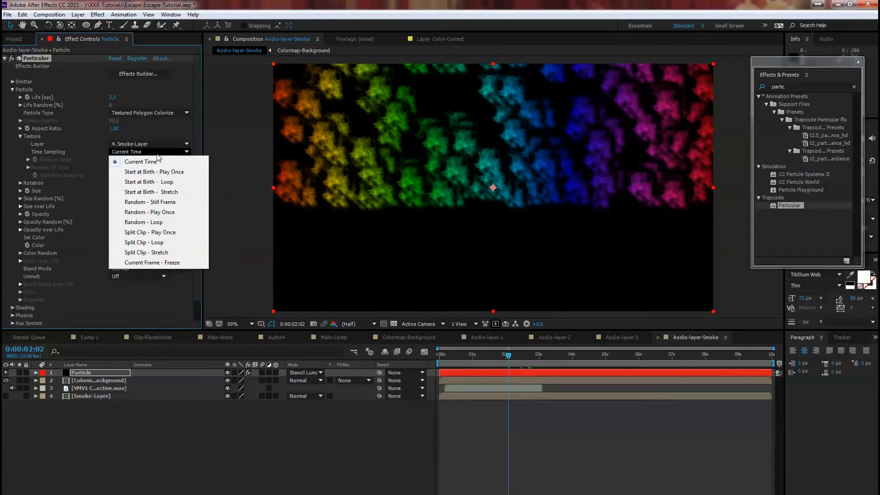
left_click(160, 223)
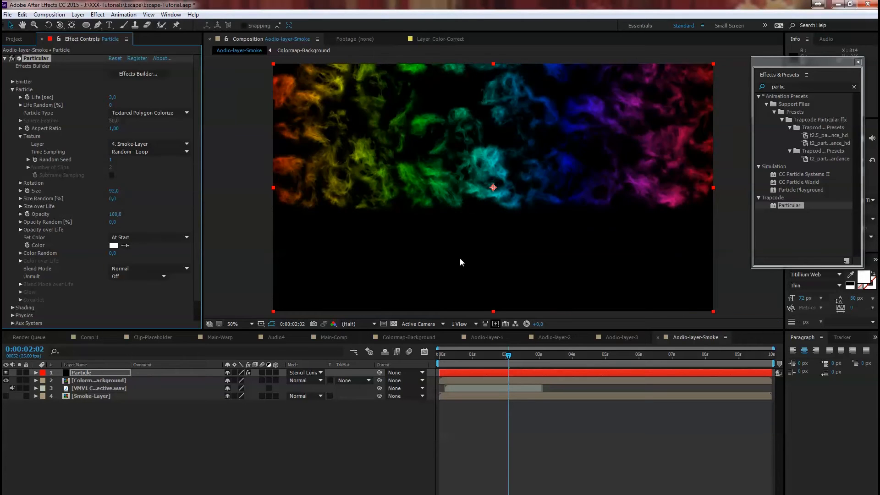
mouse_move(508, 355)
left_mouse_down()
mouse_move(453, 364)
mouse_move(537, 358)
mouse_move(499, 356)
left_mouse_up()
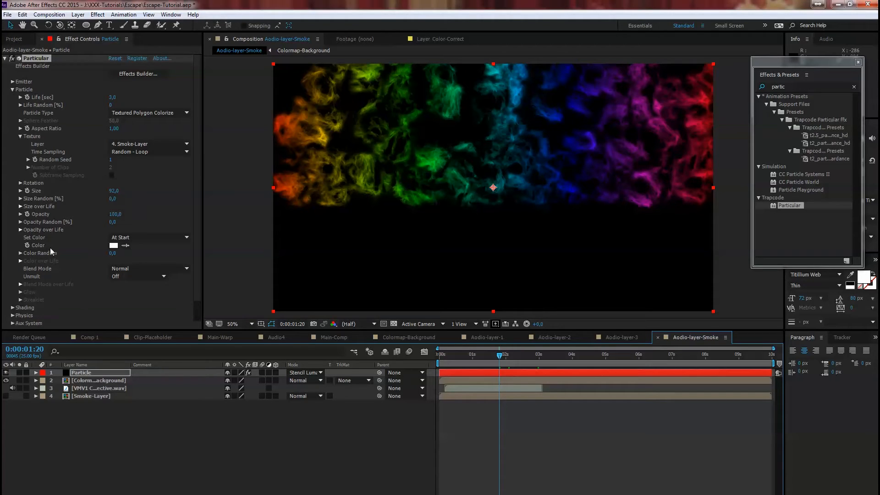
Apply the Size over Life preset curve that ramps up, holds at full size and ramps down, and check another frame.
left_click(20, 206)
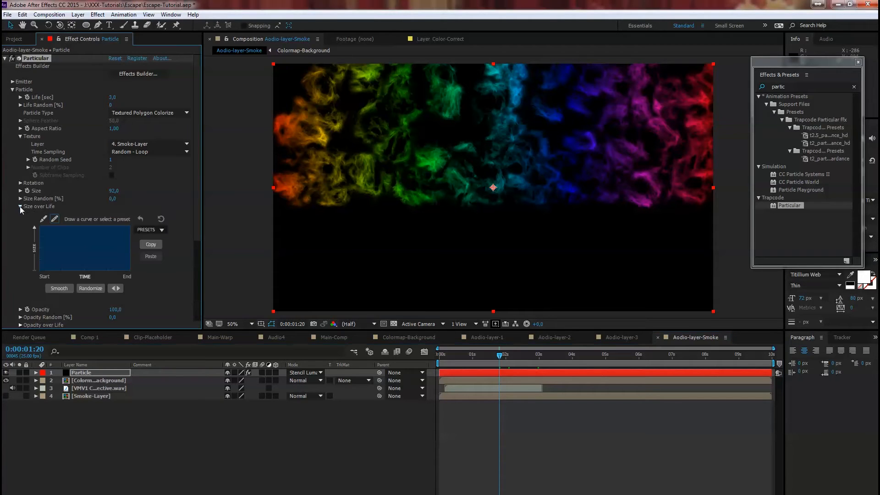
left_click(161, 230)
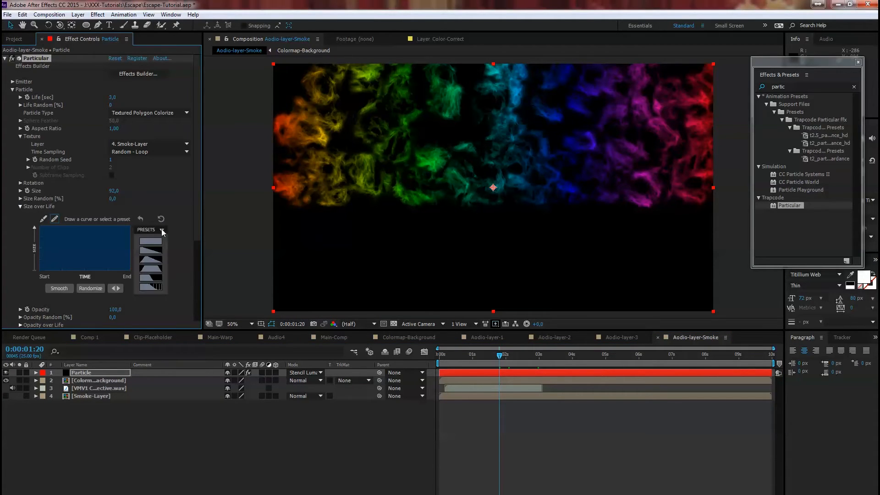
left_click(151, 269)
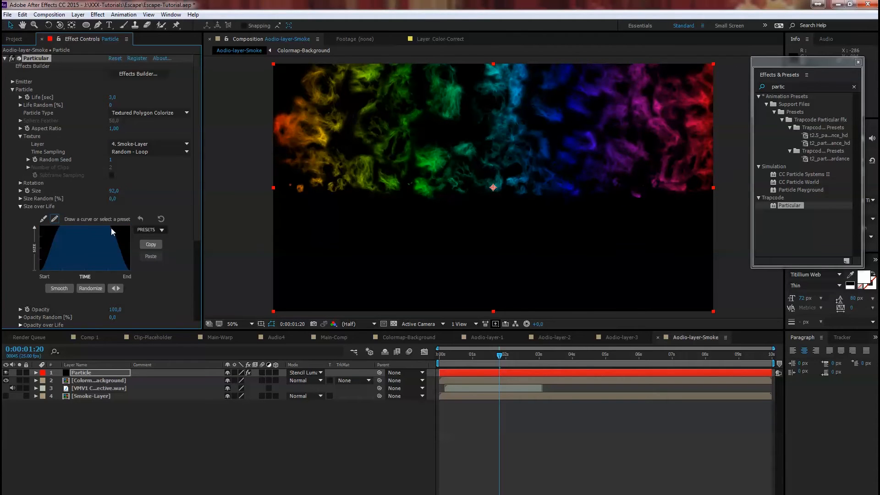
left_click_drag(500, 356, 531, 354)
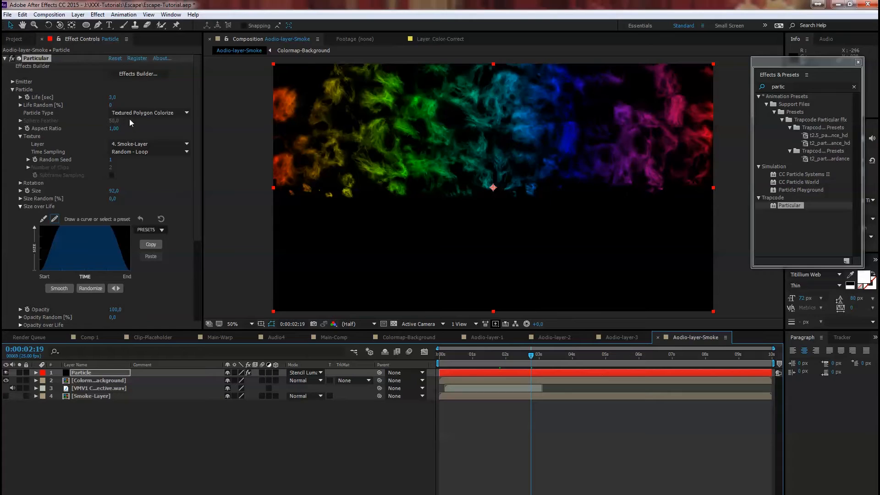
Set the particle life to 2 seconds, check the smoke at 0:00:02:10, and collapse the Size over Life settings.
left_click(111, 98)
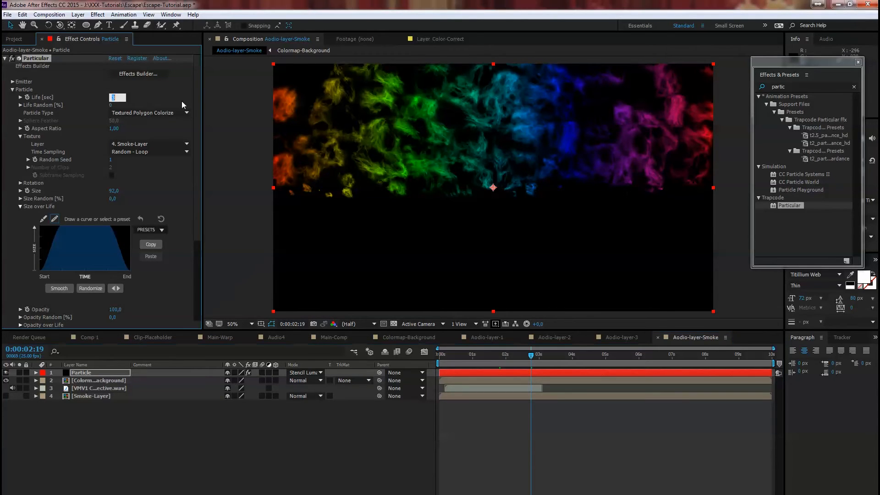
type("2")
key("Return")
mouse_move(532, 356)
left_mouse_down()
mouse_move(464, 355)
mouse_move(551, 353)
mouse_move(494, 348)
mouse_move(519, 354)
left_mouse_up()
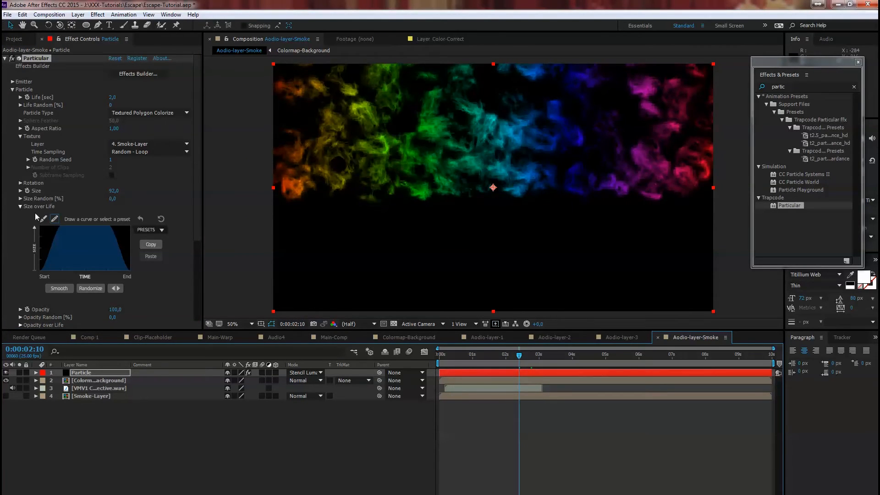
left_click(20, 206)
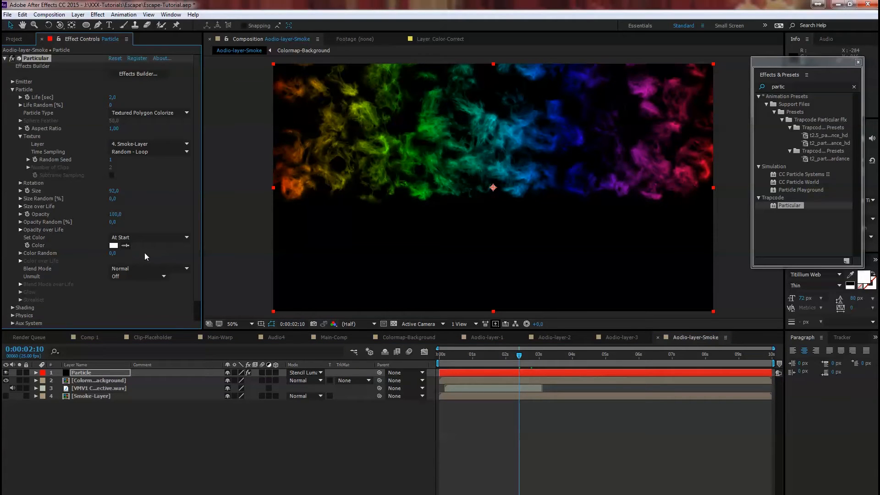
Try the Add blend mode on the Particular particles, then set it to Screen, keeping Set Color at At Start.
left_click(140, 269)
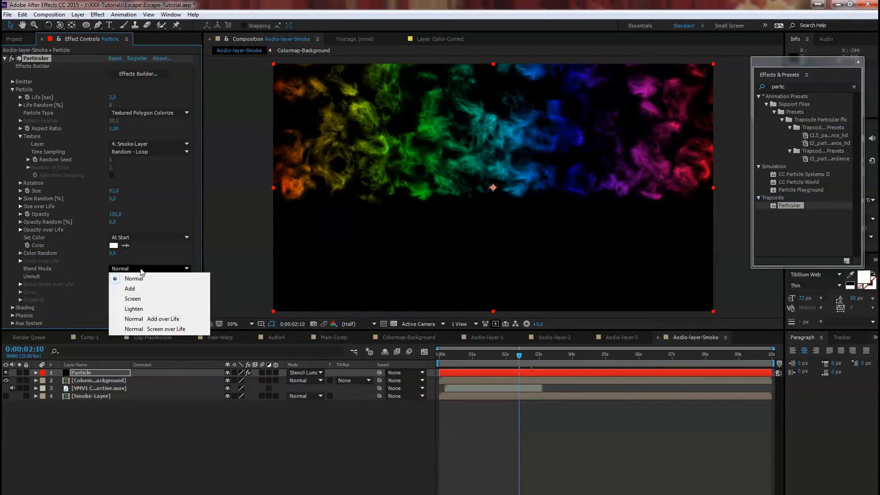
left_click(142, 288)
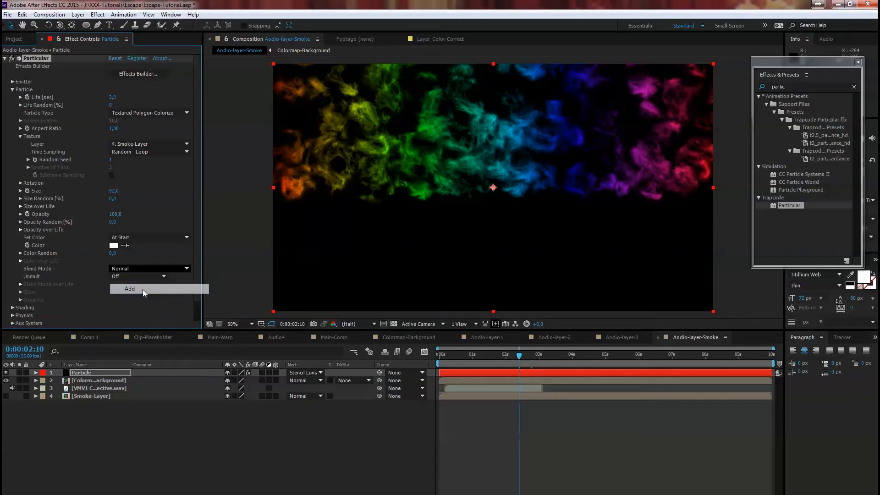
left_click(152, 237)
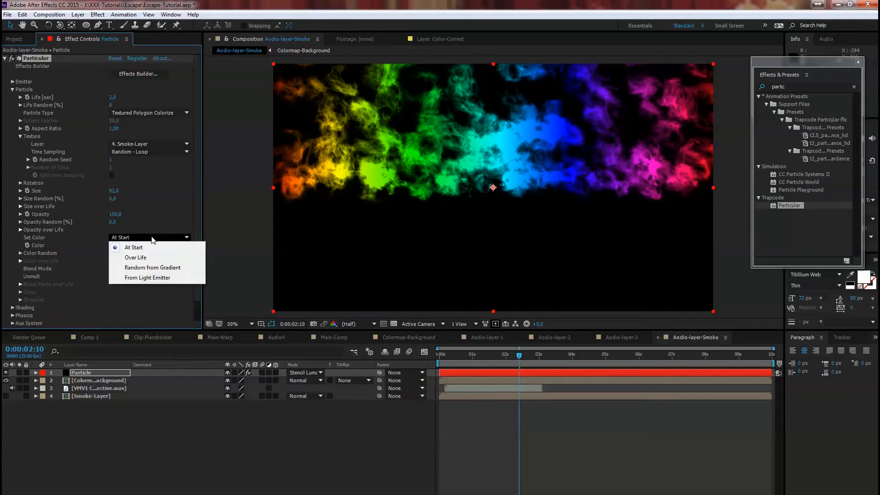
left_click(153, 252)
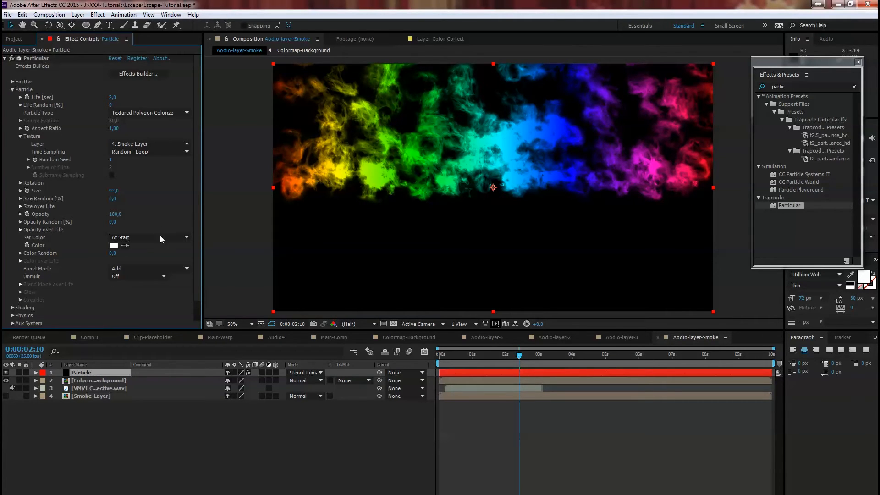
left_click(152, 268)
left_click(146, 299)
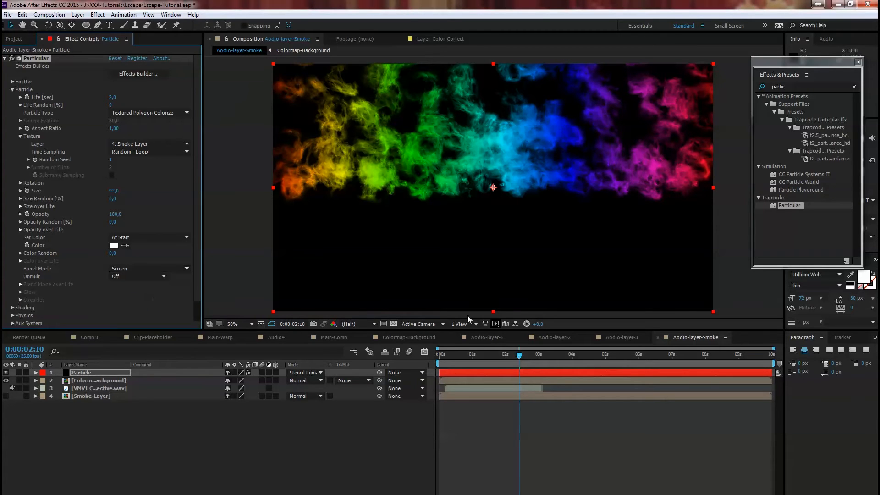
Set the smoke particles' size to 134 and preview the animation from about 0:00:03:02.
mouse_move(516, 354)
left_mouse_down()
mouse_move(541, 356)
mouse_move(502, 355)
mouse_move(526, 356)
left_mouse_up()
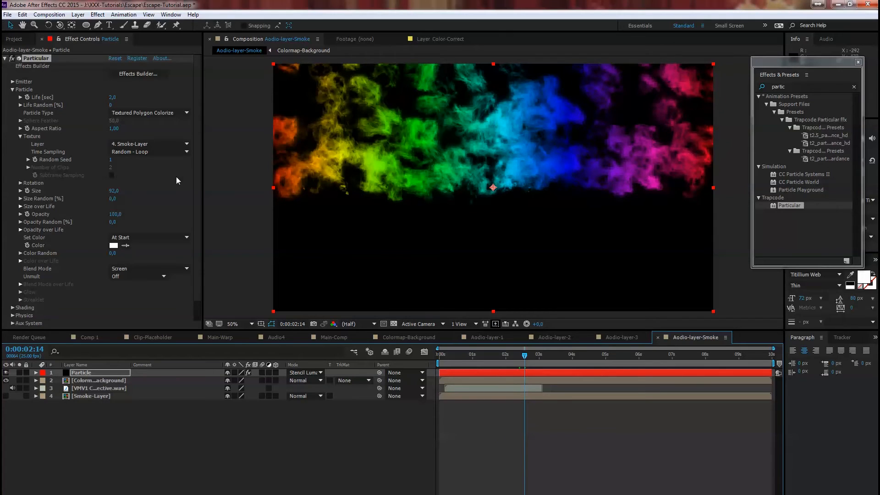
left_click_drag(113, 191, 135, 192)
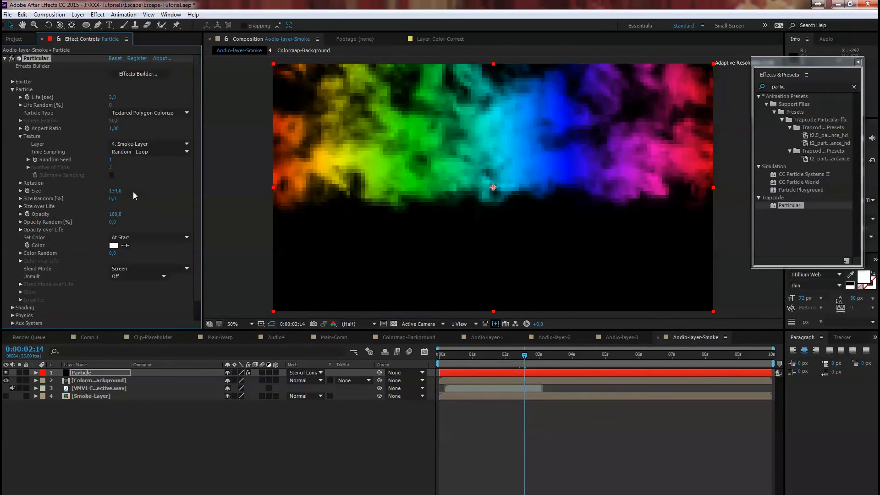
mouse_move(525, 355)
left_mouse_down()
mouse_move(556, 356)
mouse_move(449, 355)
mouse_move(542, 355)
left_mouse_up()
key("space")
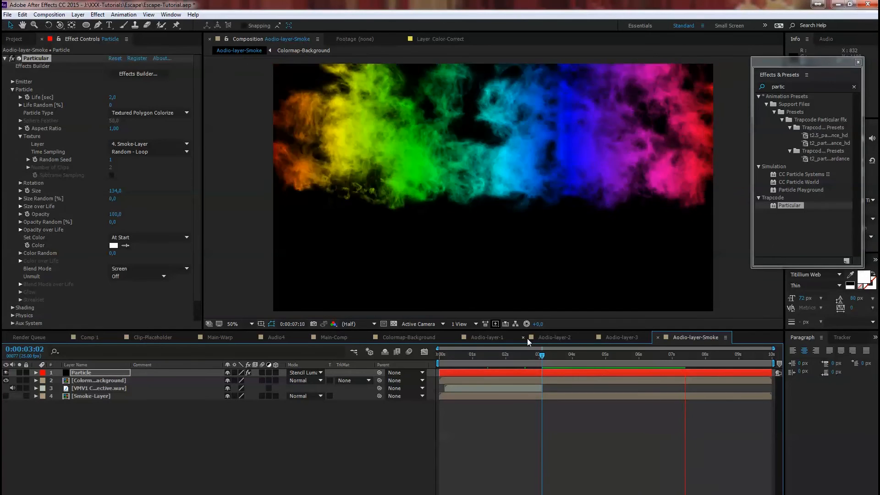
key("space")
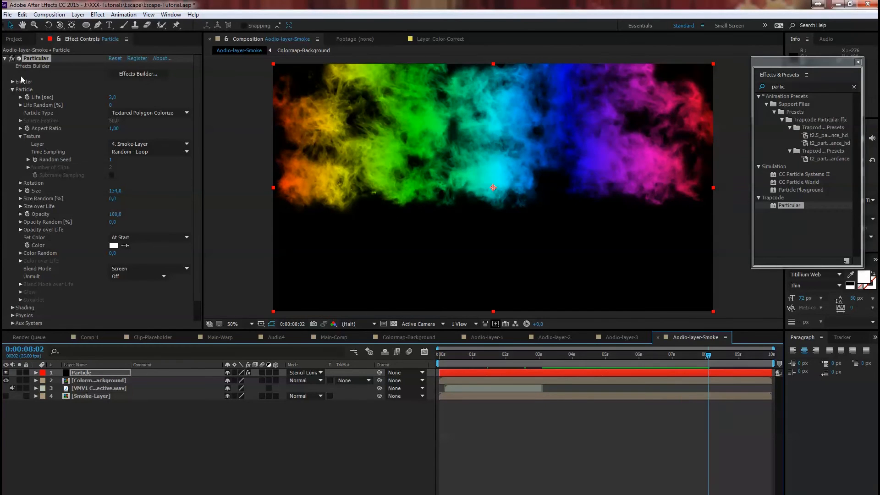
Add the Sharpen effect to the Particle layer and set its Sharpen Amount to 30.
left_click(5, 58)
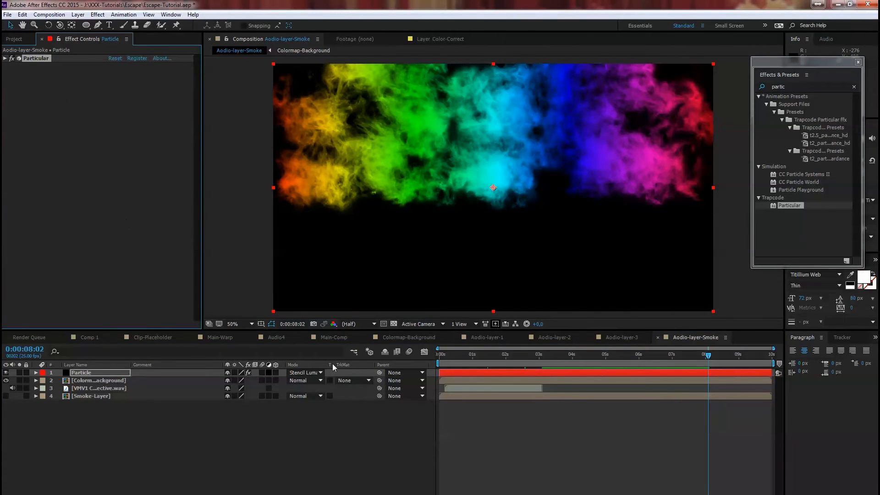
left_click_drag(794, 89, 756, 89)
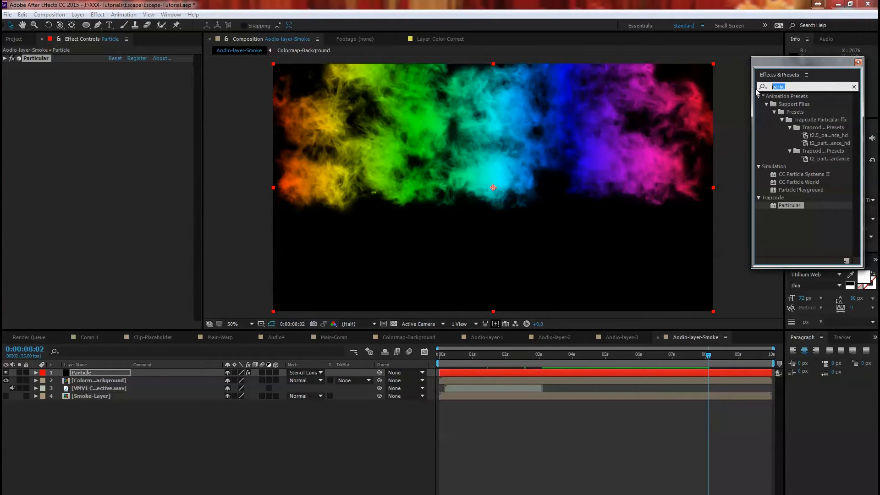
type("shart")
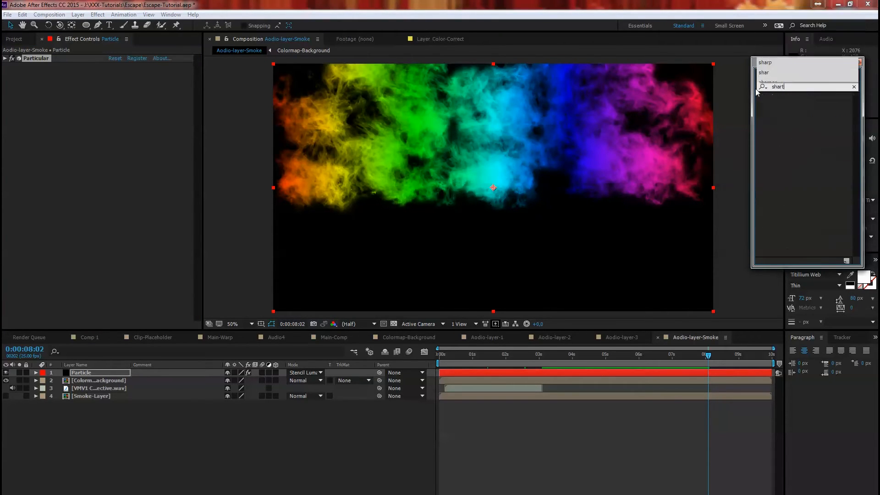
key("BackSpace")
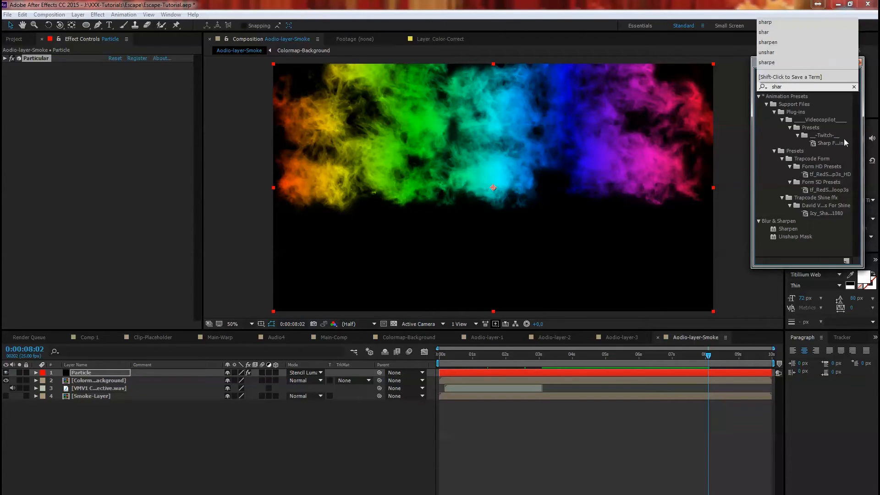
left_click(793, 230)
double_click(794, 229)
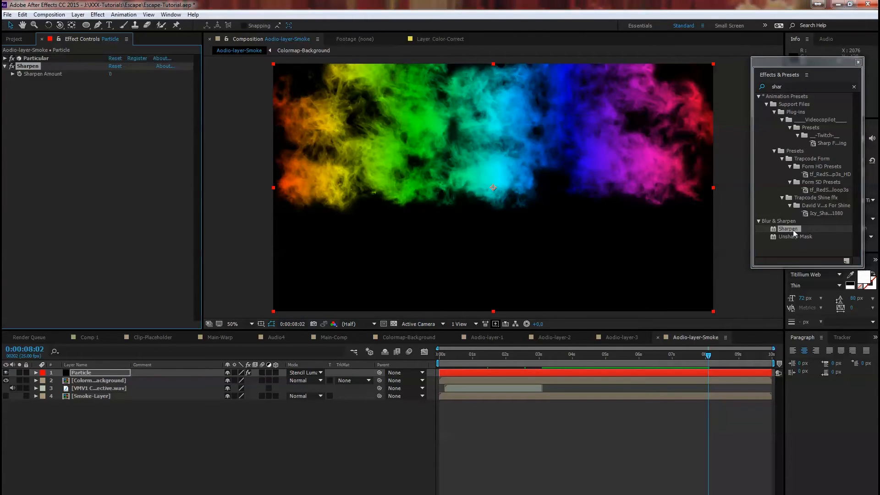
type("30")
key("Return")
Insert the Aodio-layer-Smoke composition into Main-Comp as the topmost layer.
left_click(342, 337)
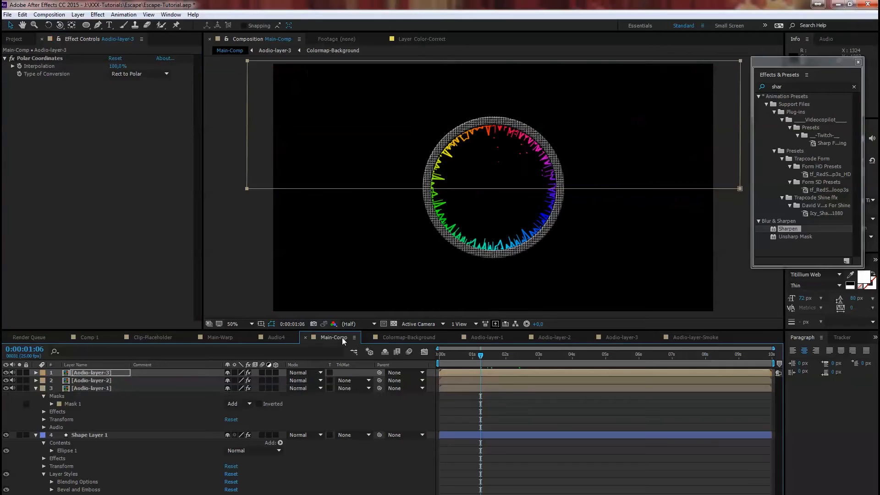
left_click(15, 39)
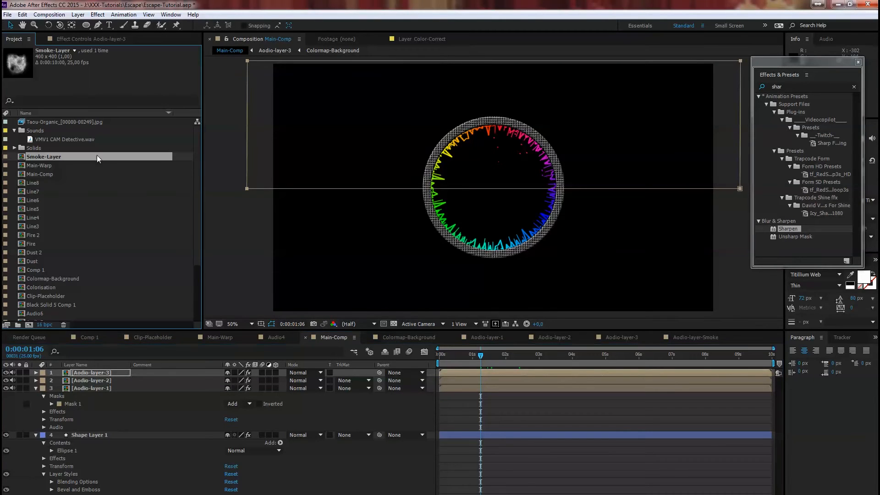
left_click(74, 281)
scroll(108, 276, "down", 3)
left_click(54, 288)
left_click_drag(55, 287, 109, 369)
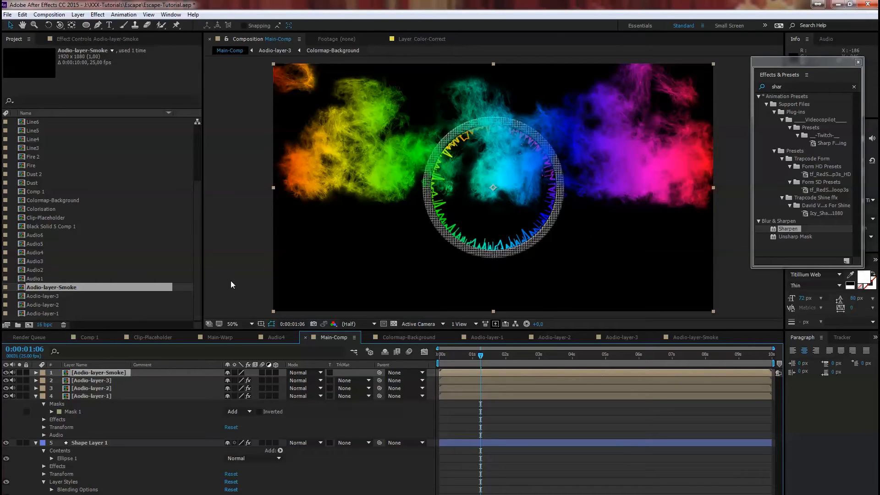
Copy the Polar Coordinates effect from the Aodio-layer-3 layer onto the Aodio-layer-Smoke layer.
left_click(92, 380)
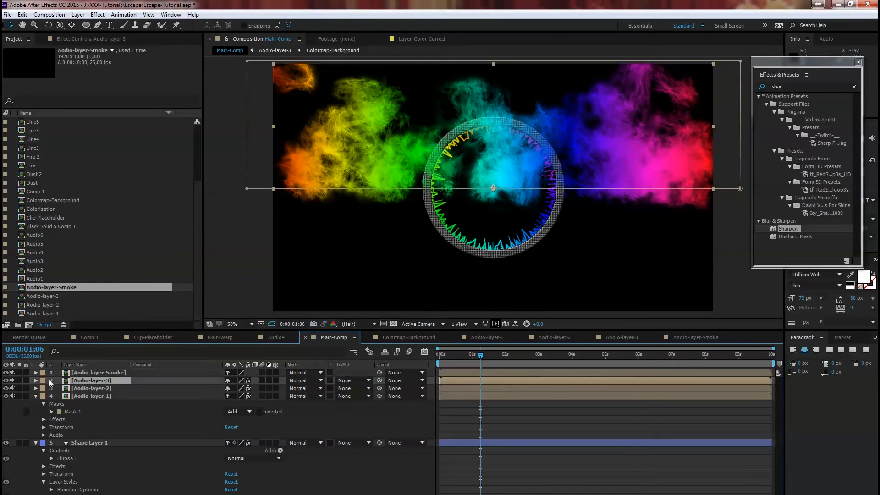
left_click(36, 380)
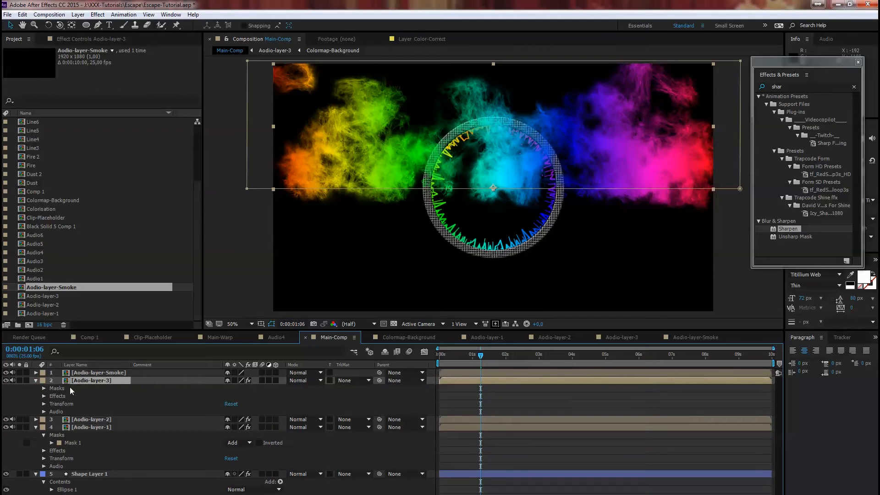
left_click(108, 40)
left_click(38, 59)
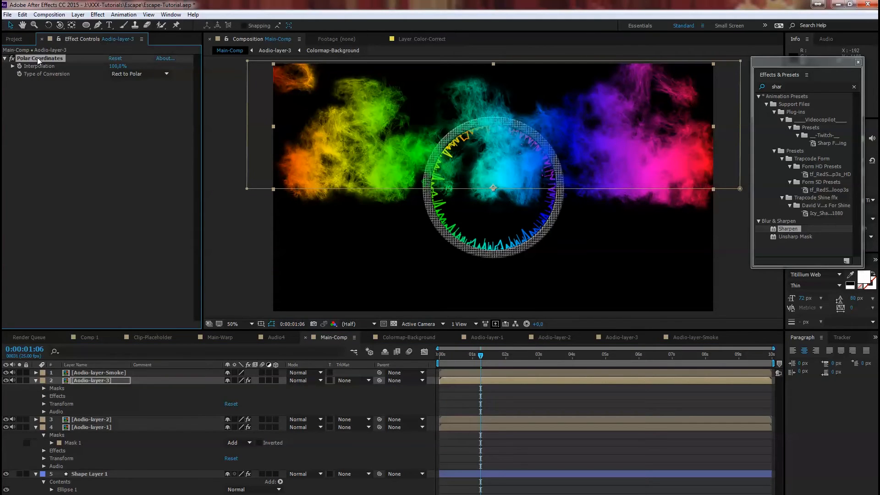
left_click(110, 373)
key("ctrl+v")
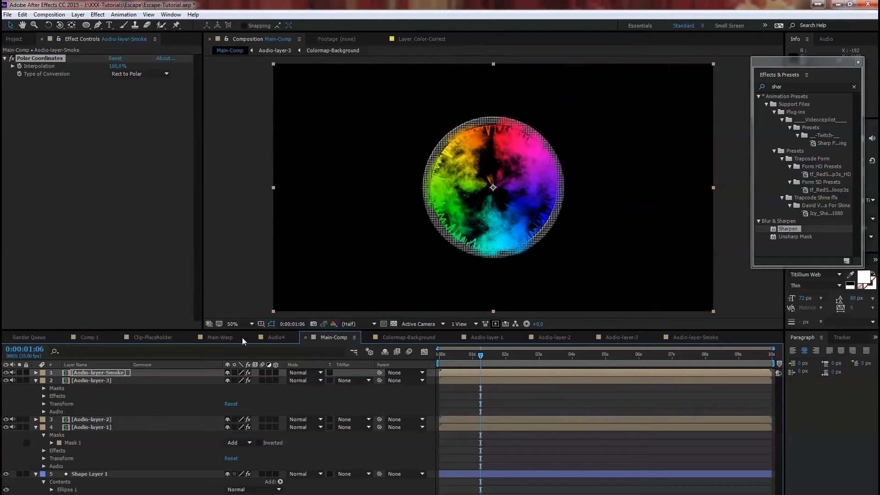
Check the smoke at 0:00:00:13, collapse the expanded layers and move Aodio-layer-Smoke below Shape Layer 1.
left_click_drag(483, 359, 457, 363)
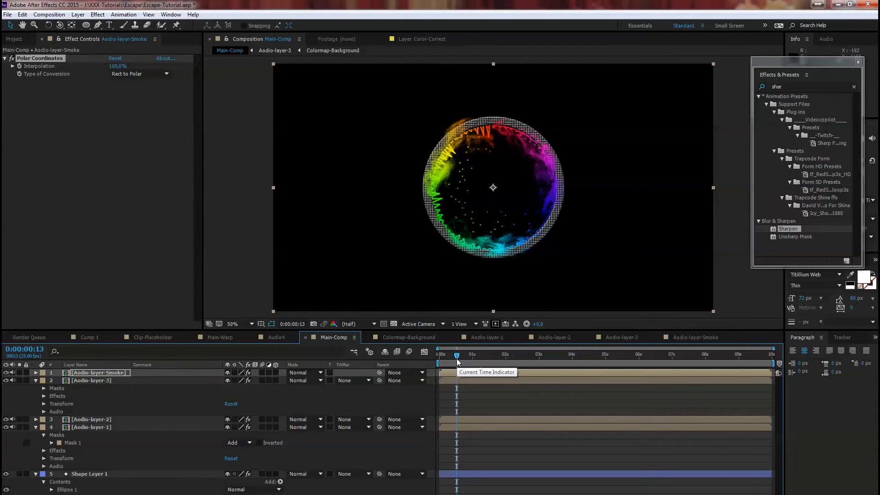
left_click(36, 381)
left_click(36, 397)
left_click(36, 404)
left_click_drag(96, 374, 96, 409)
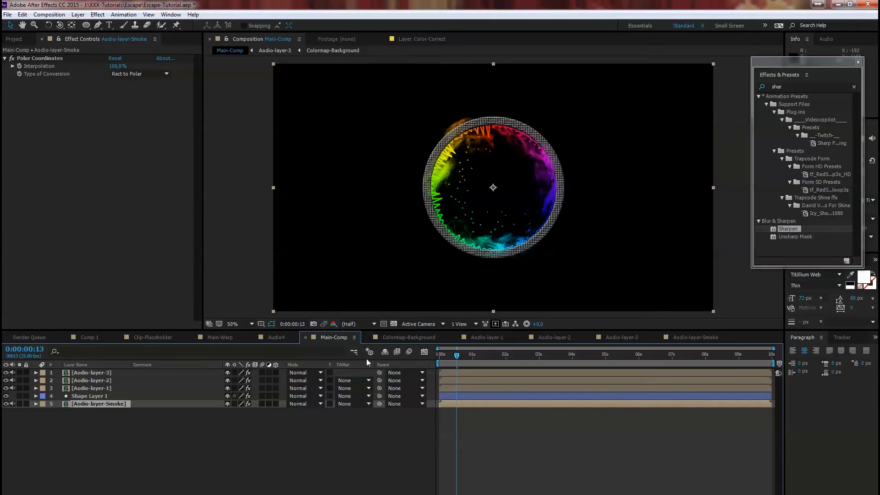
Examine the circular smoke in Main-Comp at several times up to 0:00:03:15, both close up and in full view.
left_click(469, 356)
left_click_drag(473, 355, 493, 356)
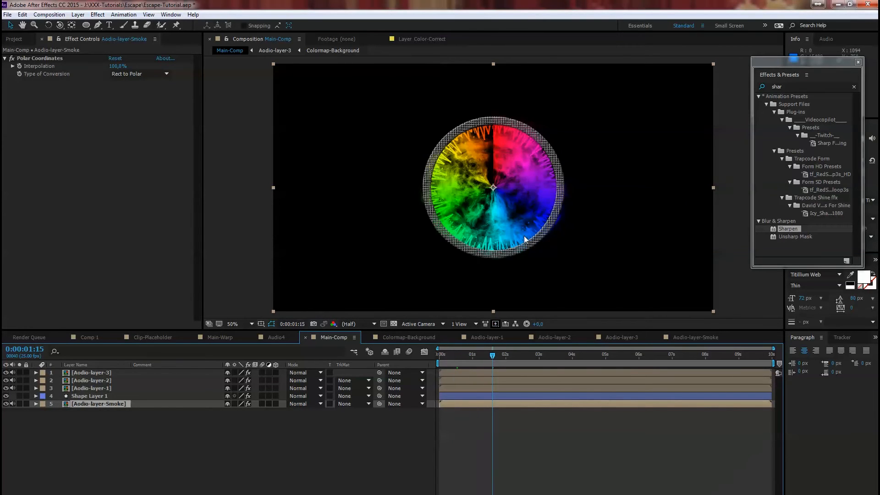
scroll(525, 238, "up", 1)
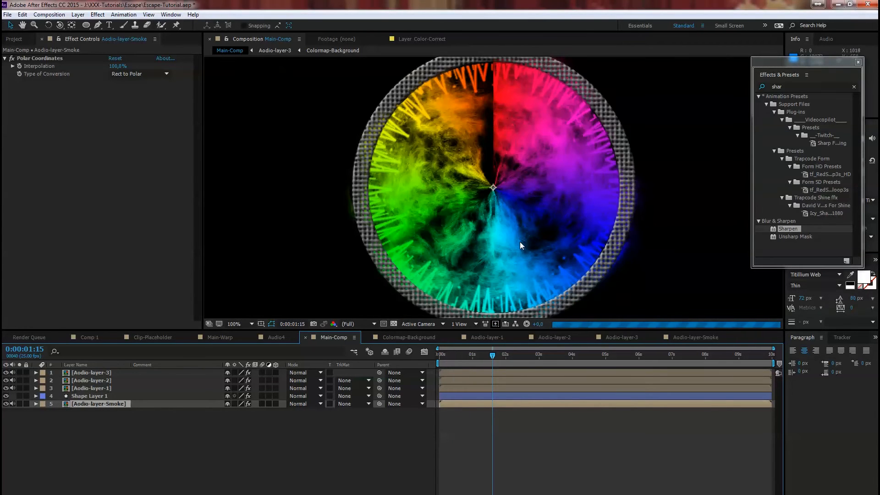
scroll(520, 241, "down", 1)
left_click_drag(506, 355, 559, 356)
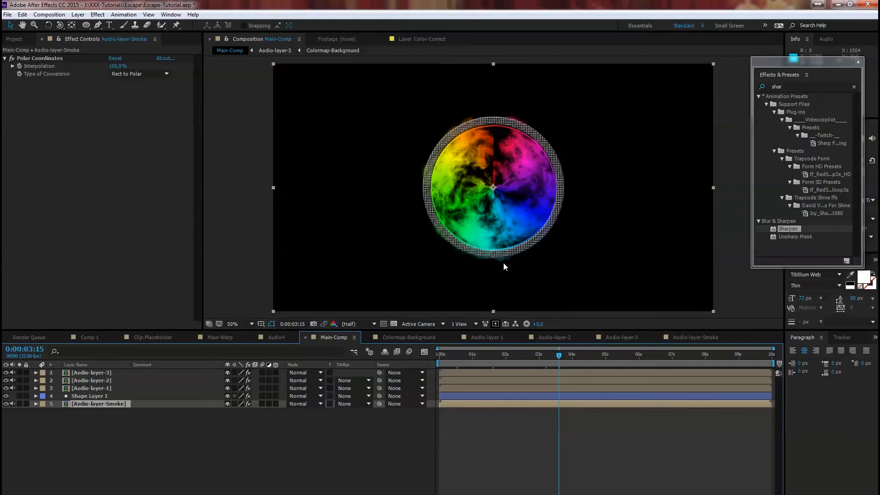
scroll(504, 263, "up", 2)
mouse_move(559, 356)
left_mouse_down()
mouse_move(581, 357)
mouse_move(558, 356)
left_mouse_up()
left_click_drag(534, 268, 537, 279)
key("comma")
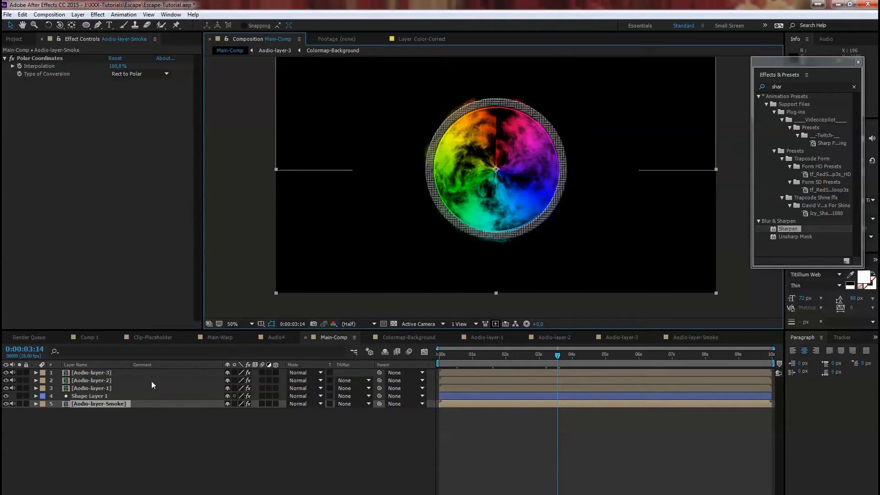
Set the blending mode of Aodio-layer-1, Aodio-layer-2 and Aodio-layer-3 to Add and check the result around 0:00:02:15.
left_click(317, 373)
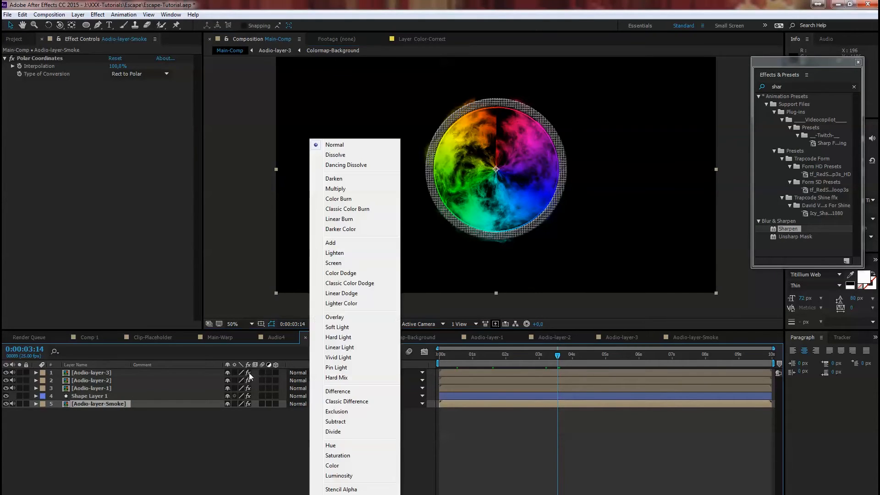
left_click(104, 373)
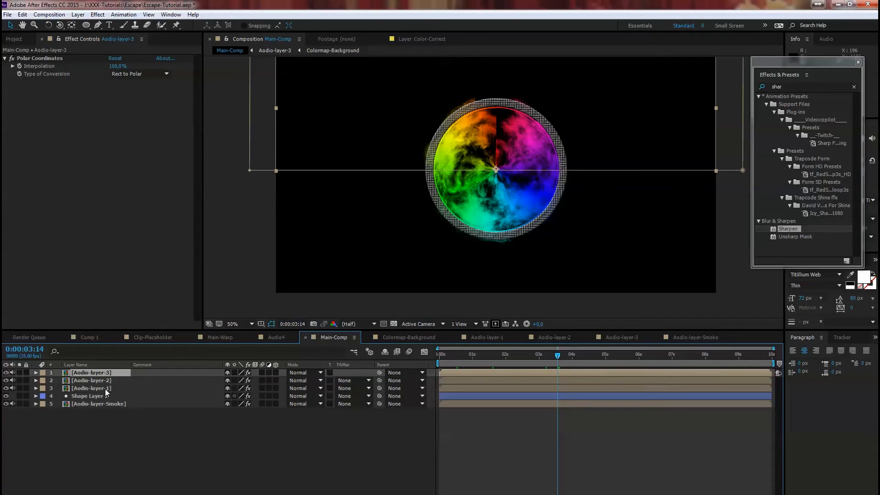
left_click(105, 388, "shift")
left_click(309, 388)
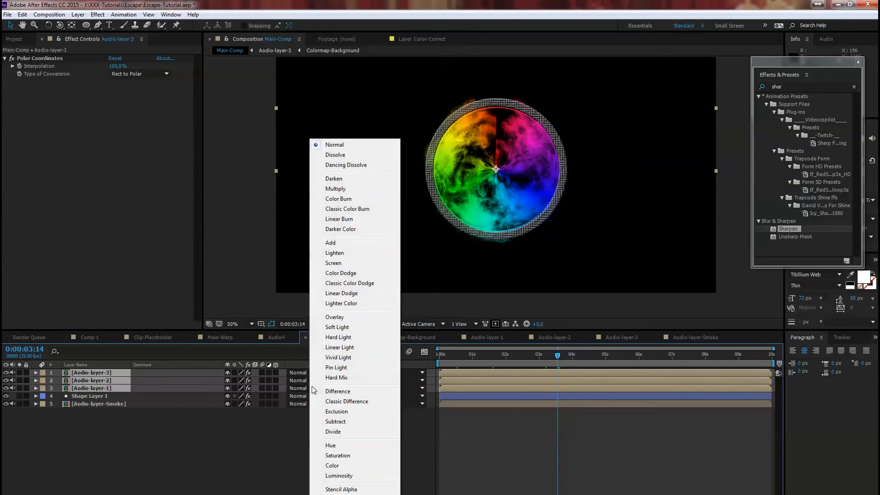
left_click(345, 244)
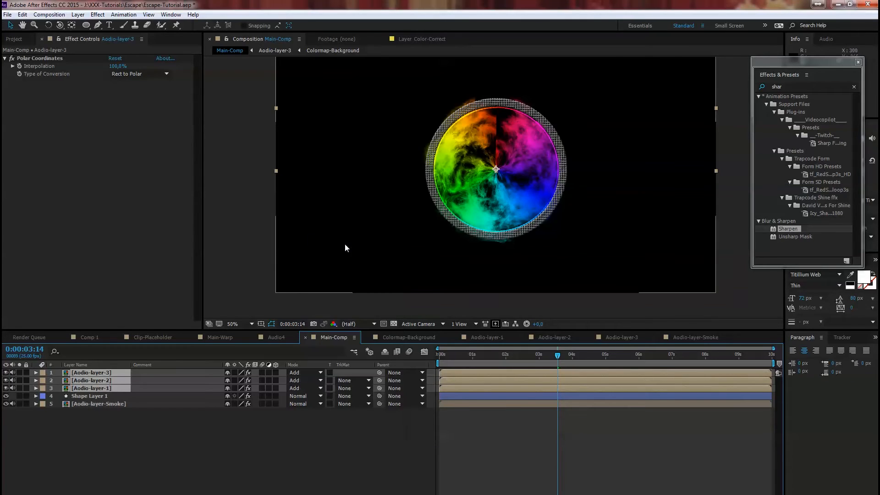
left_click(522, 356)
mouse_move(515, 355)
left_mouse_down()
mouse_move(502, 355)
mouse_move(526, 353)
left_mouse_up()
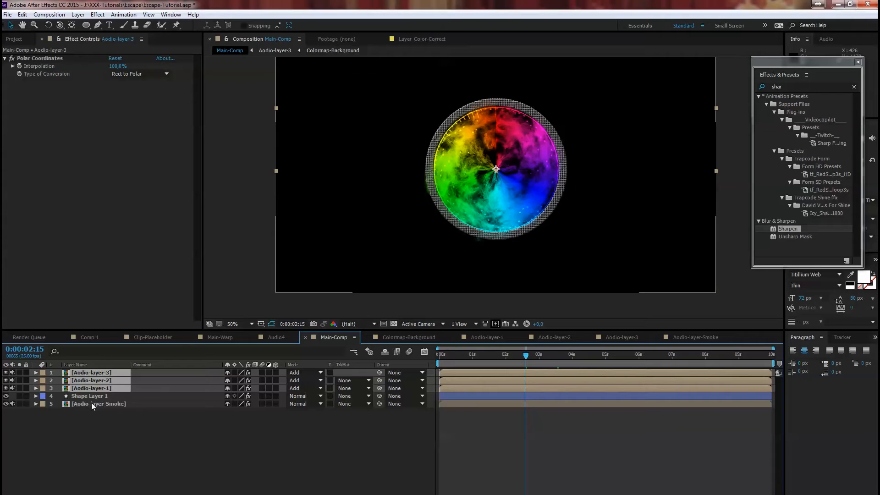
Make a copy of the Aodio-layer-3 composition in the project.
left_click(142, 162)
left_click(15, 39)
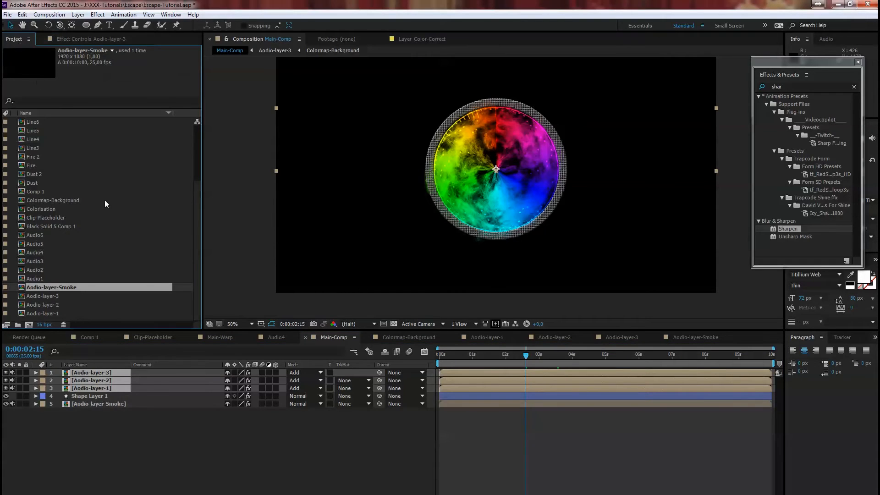
left_click(54, 296)
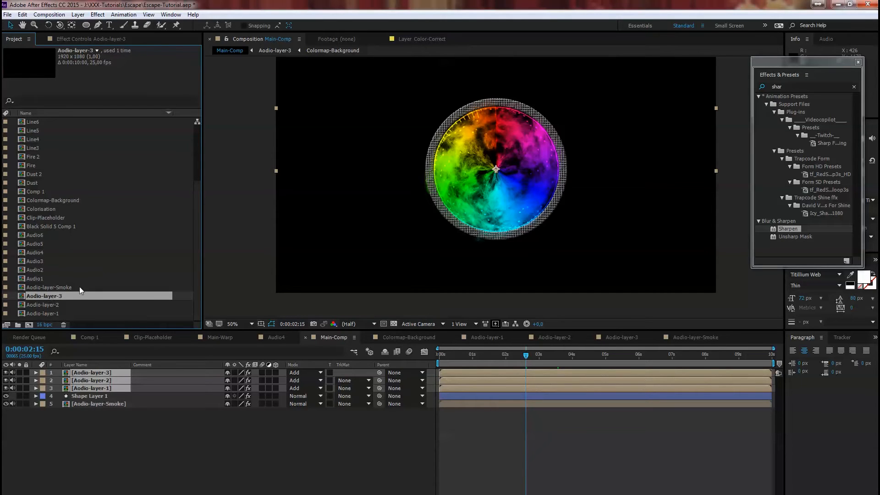
left_click(22, 14)
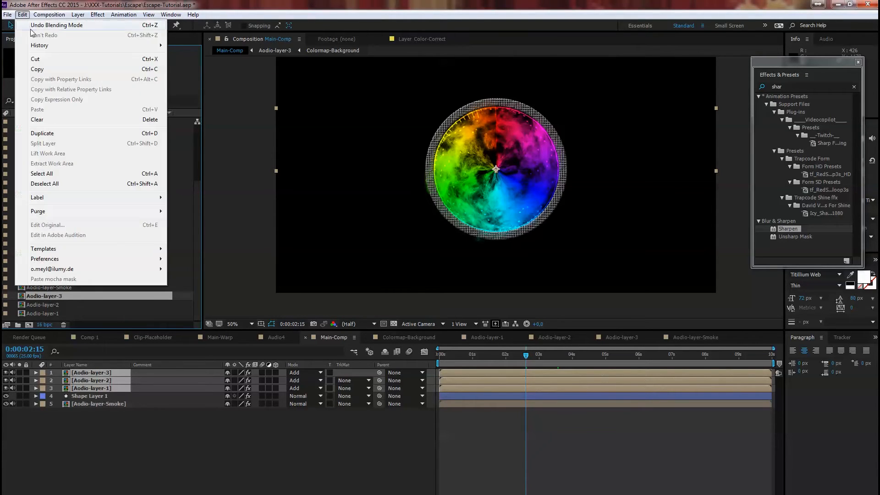
left_click(47, 69)
left_click(23, 15)
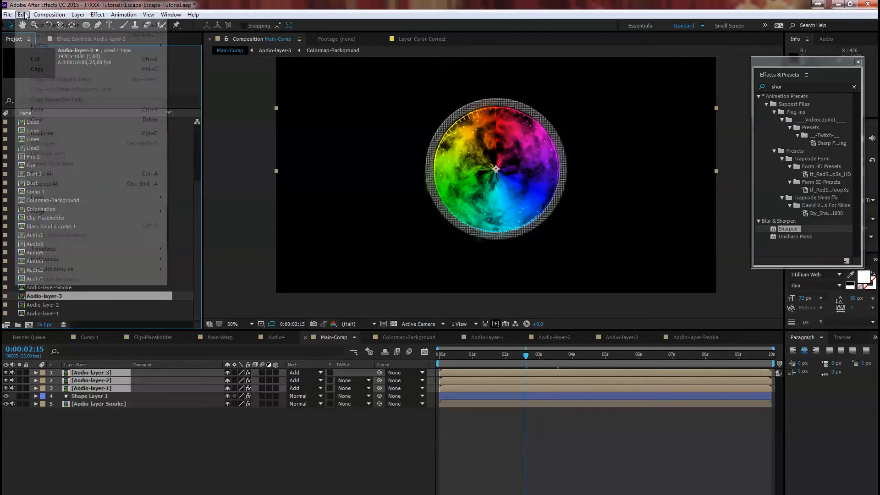
left_click(65, 110)
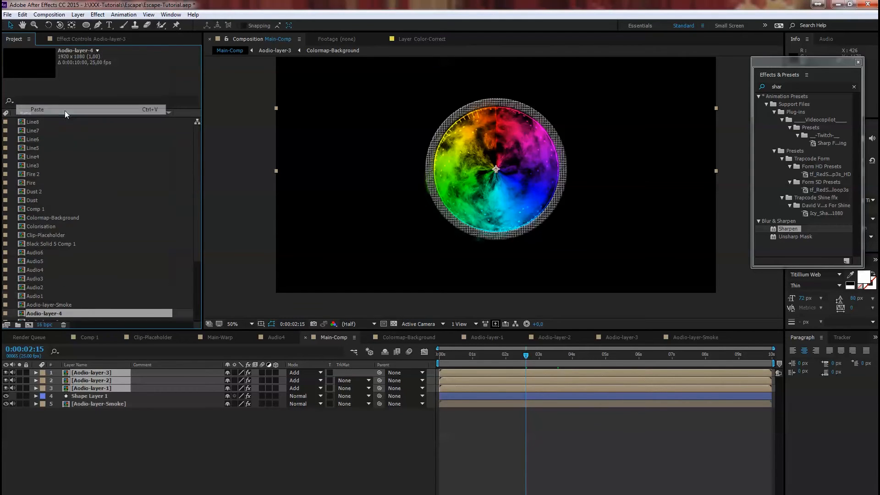
Rename the copied composition as Aodio-layer-Saber.
key("Return")
left_click(78, 308)
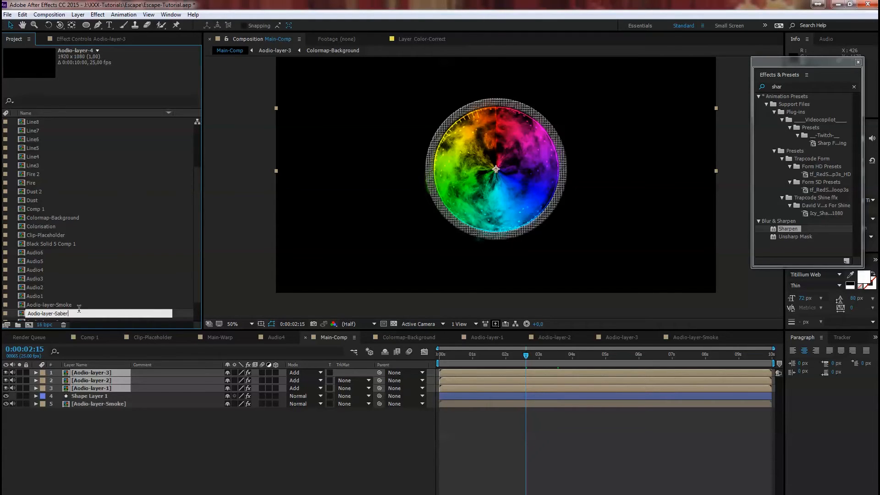
type("Saber")
left_click(88, 285)
left_click(68, 312)
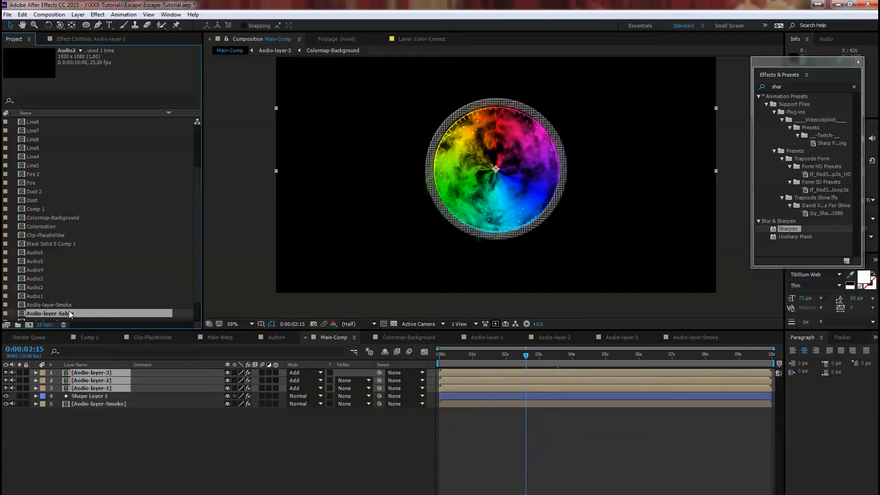
Open the Aodio-layer-Saber composition and delete the Audio Waveform effect from its Audio layer.
double_click(70, 313)
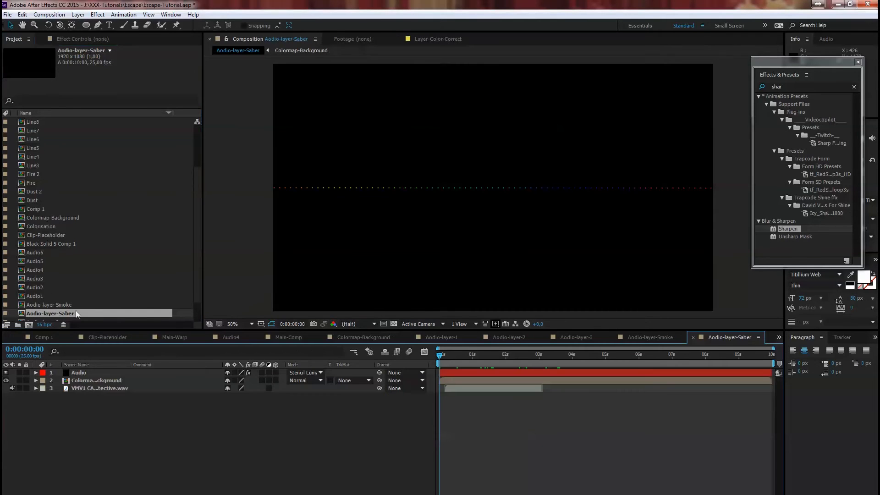
left_click_drag(444, 357, 521, 355)
left_click(83, 39)
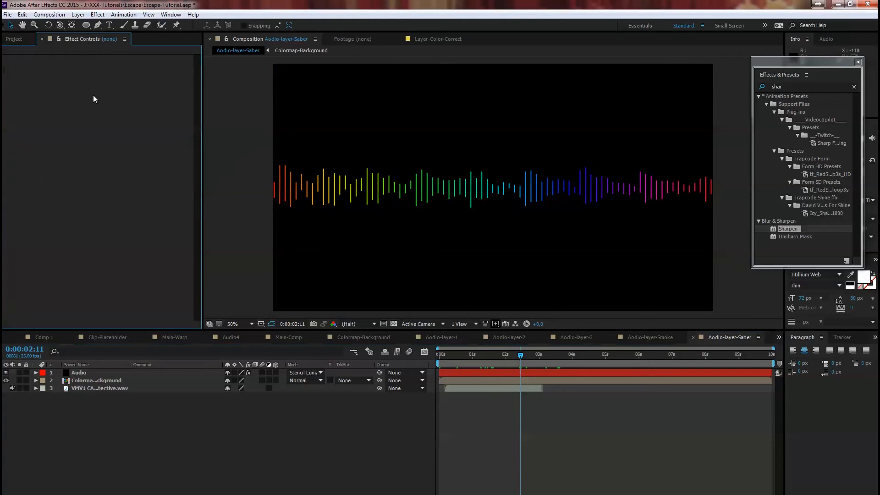
left_click(83, 372)
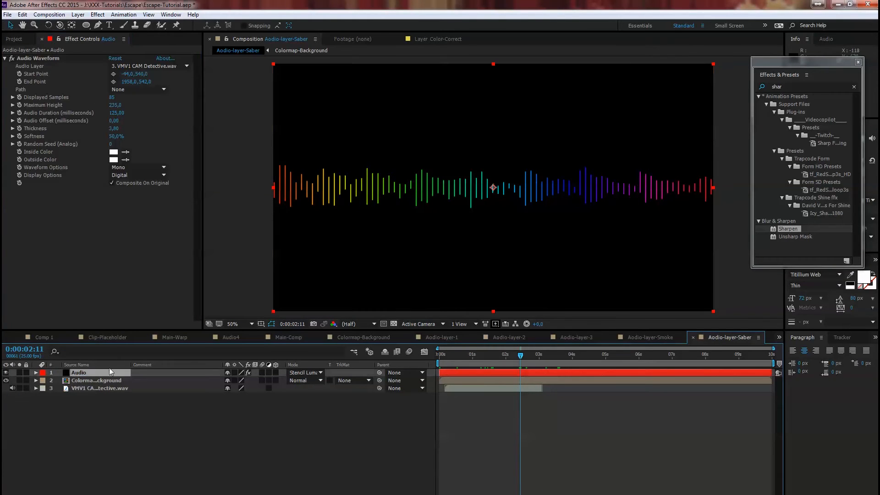
left_click(43, 59)
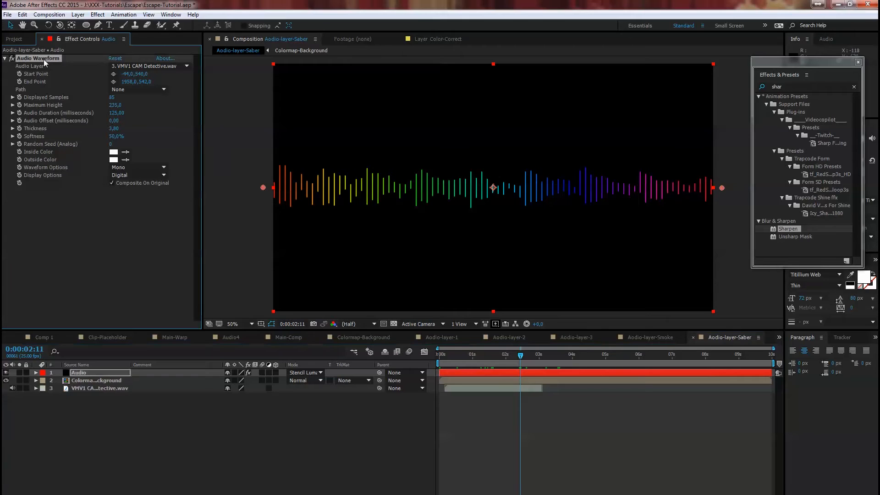
key("Delete")
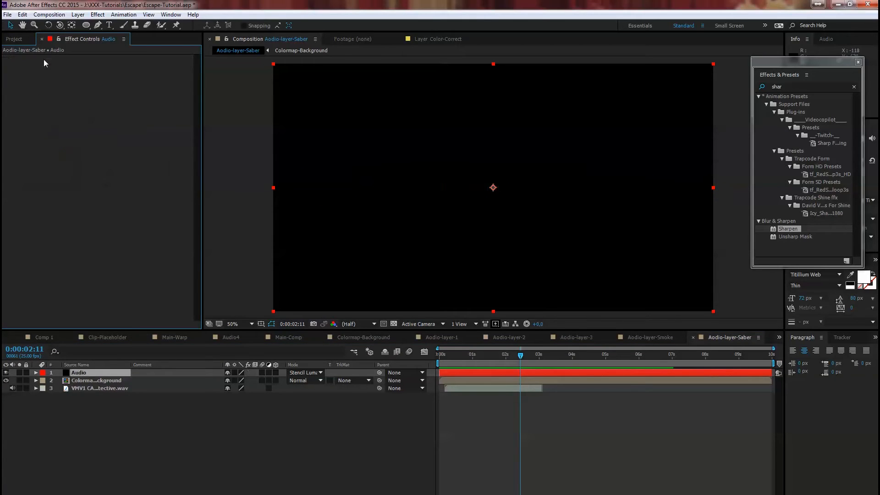
Apply the Saber effect to the Audio layer and stretch its core across the frame from about -66, 548 to 1960, 534.
left_click(788, 87)
type("s")
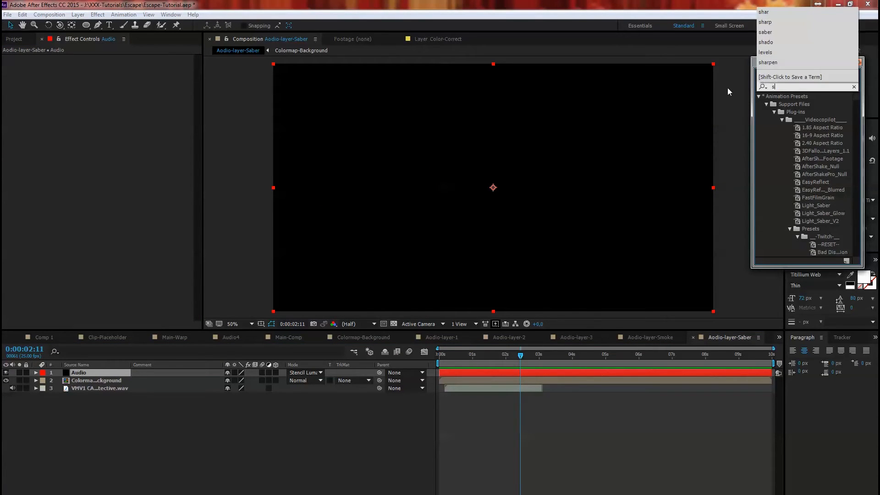
type("ab")
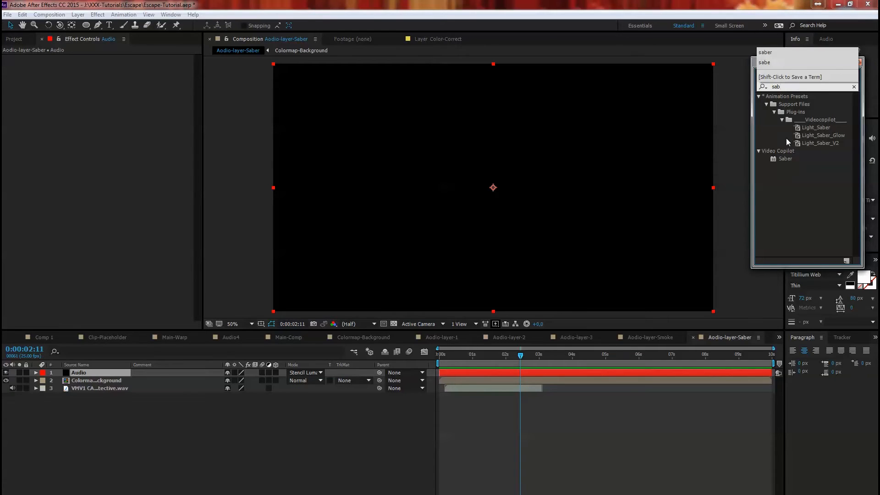
double_click(786, 159)
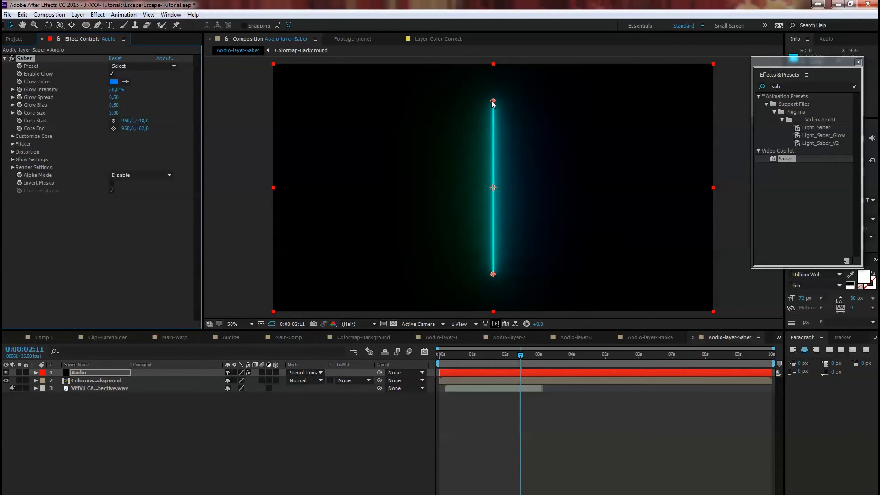
left_click_drag(493, 101, 722, 188)
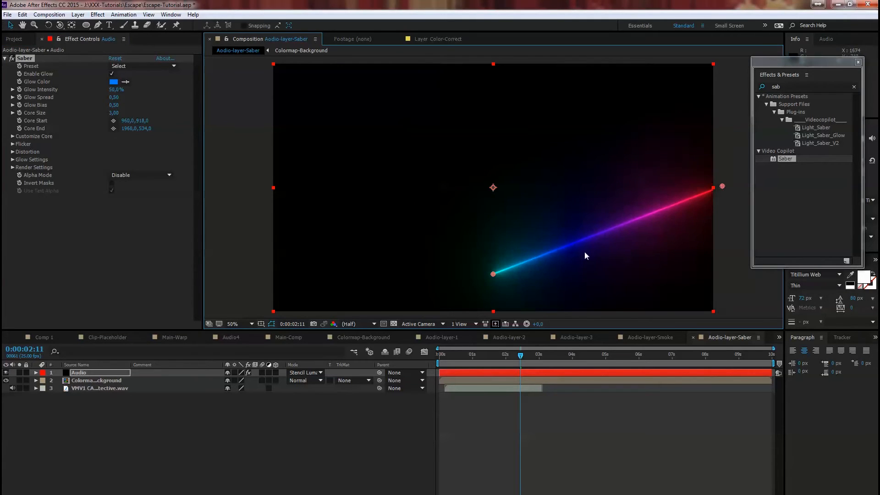
left_click_drag(493, 275, 258, 191)
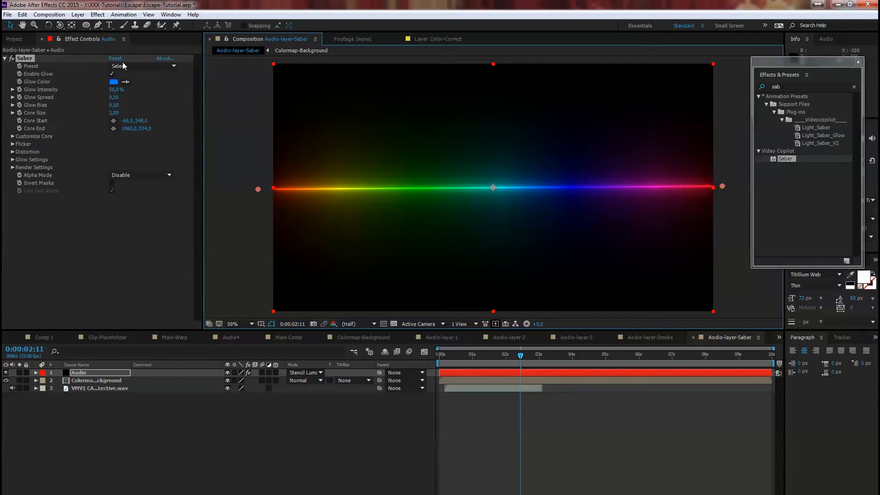
Set the Saber preset to Torch and return to 0:00:00:00.
left_click(142, 66)
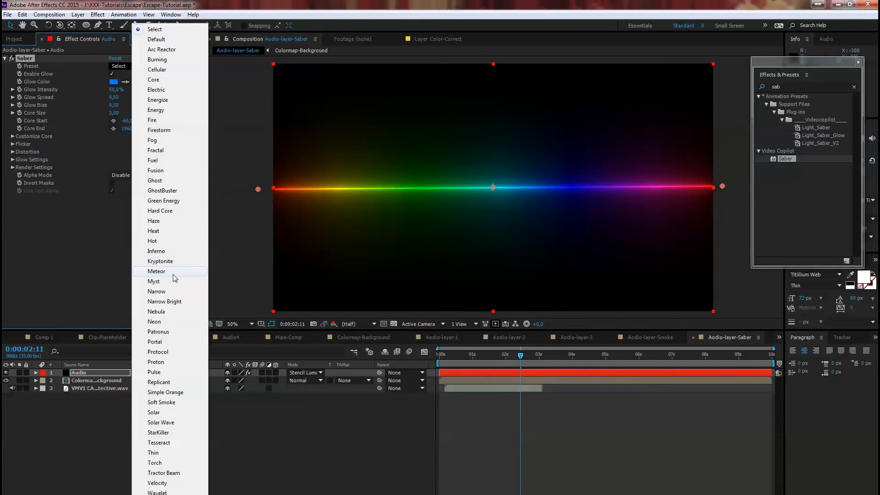
left_click(168, 464)
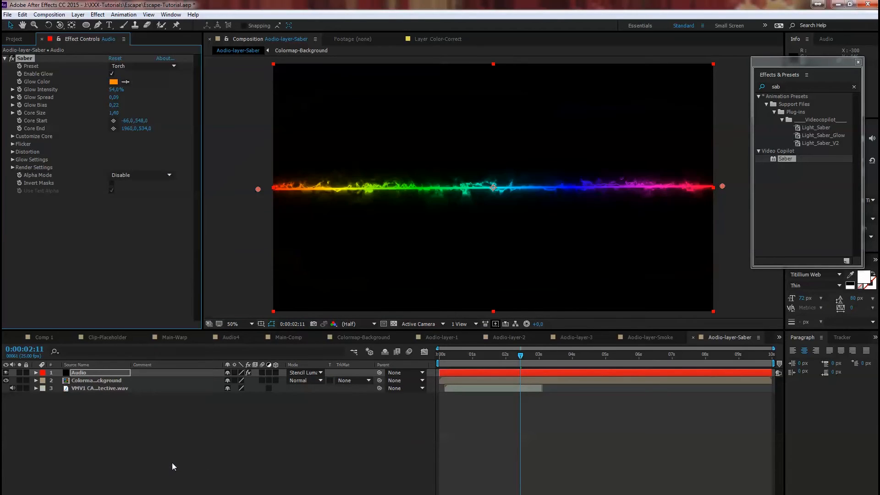
left_click_drag(520, 356, 436, 358)
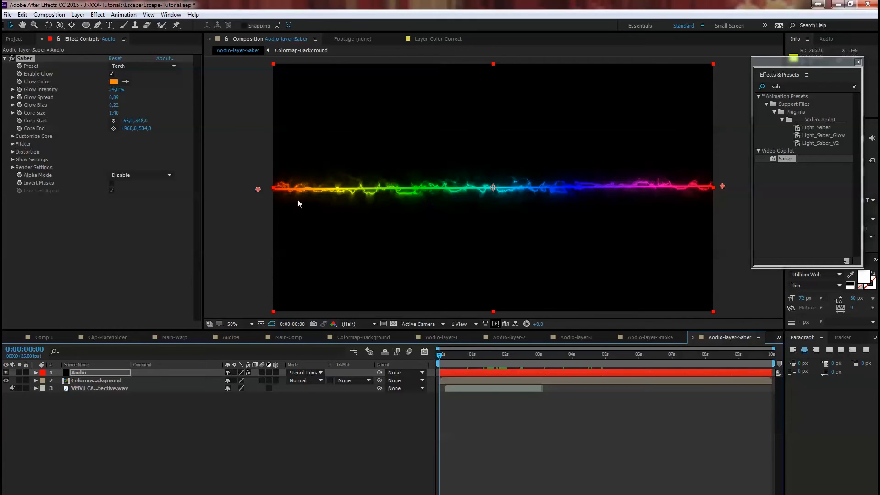
Animate the Saber core's End Offset from 0% at 0:00:00:00 to 100% at 0:00:02:00 and return to the start.
left_click(13, 136)
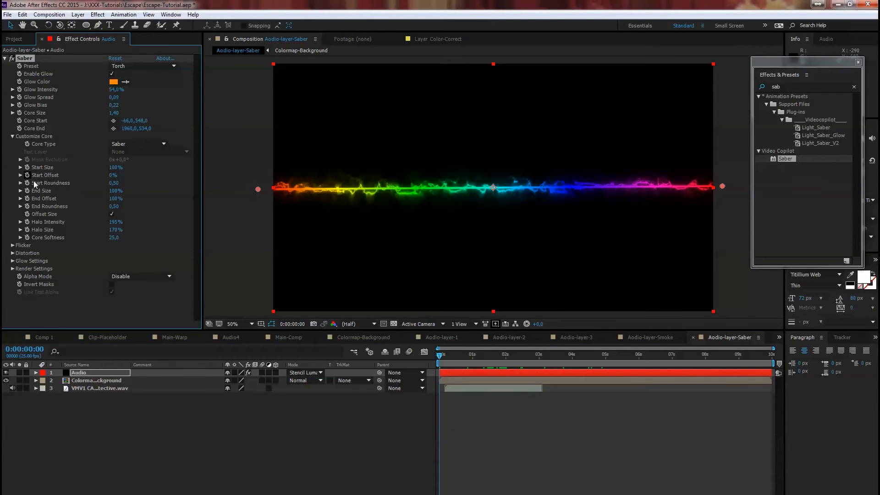
mouse_move(112, 200)
left_mouse_down()
mouse_move(62, 199)
mouse_move(125, 196)
mouse_move(62, 194)
mouse_move(131, 191)
mouse_move(82, 191)
mouse_move(123, 190)
left_mouse_up()
left_click_drag(115, 199, 46, 200)
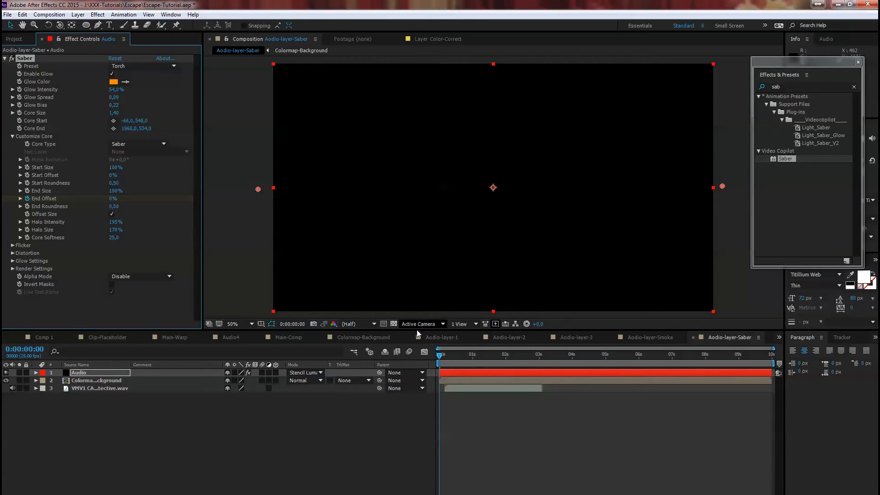
left_click_drag(443, 357, 507, 359)
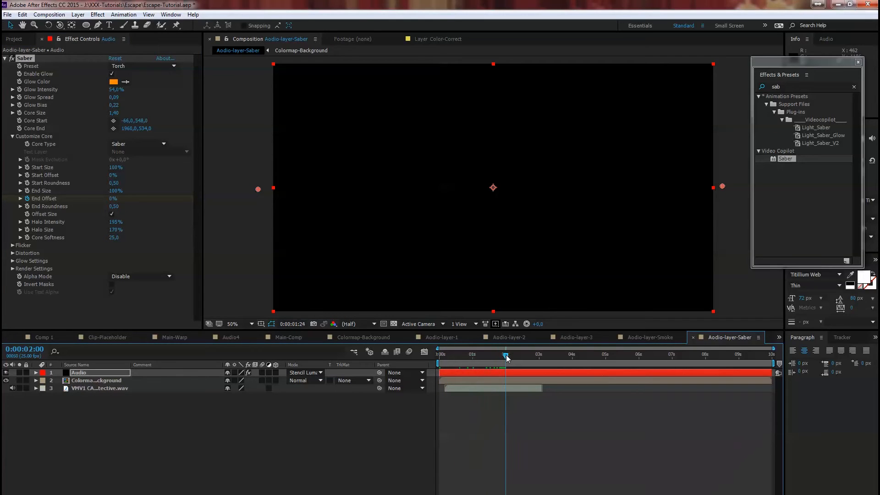
left_click_drag(113, 199, 193, 198)
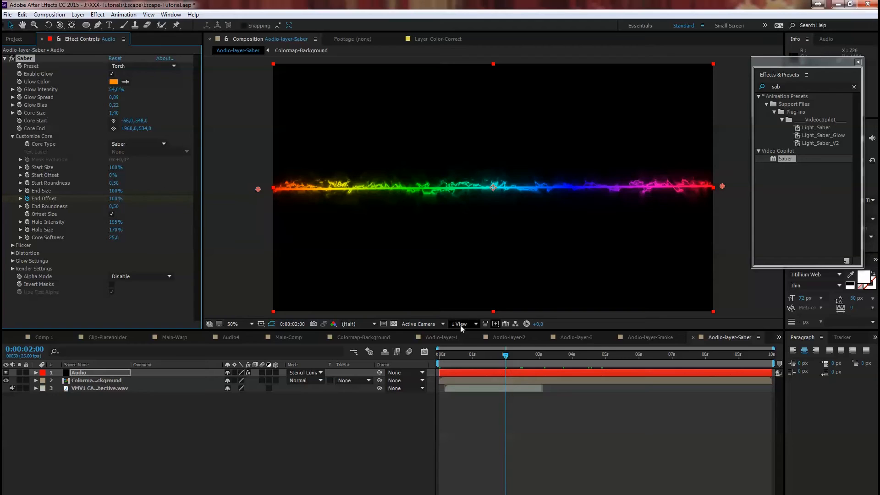
left_click_drag(504, 354, 430, 368)
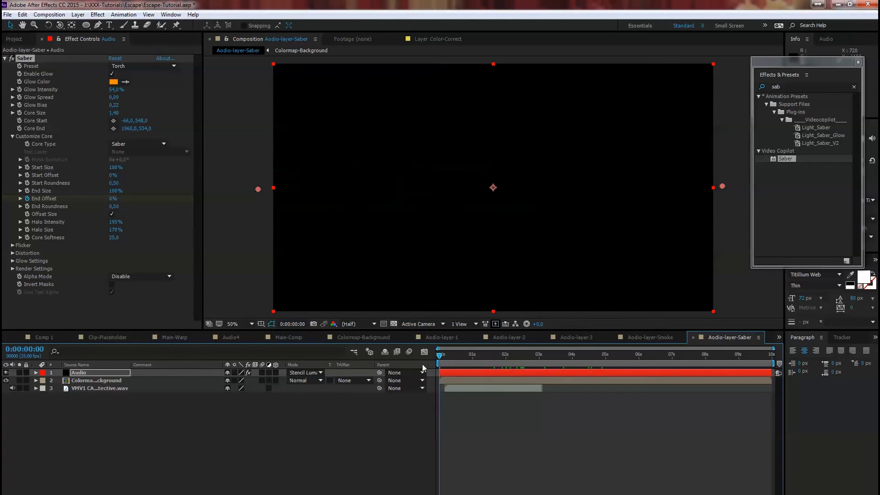
Add the Aodio-layer-Saber composition to Main-Comp as the topmost layer.
left_click(283, 337)
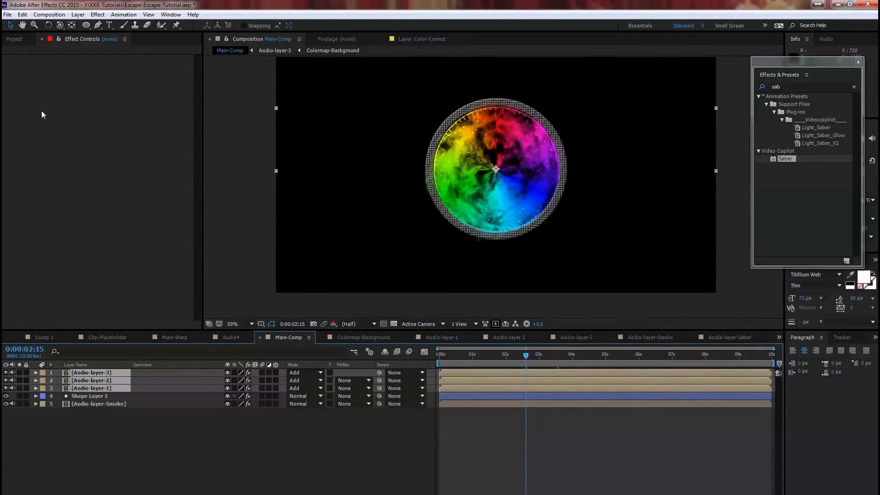
left_click(9, 42)
left_click_drag(71, 314, 101, 371)
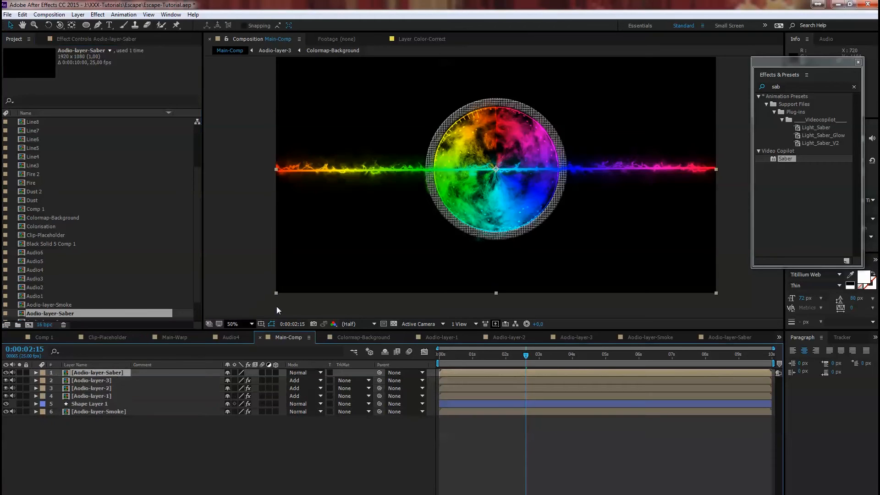
Copy the Polar Coordinates effect from the Aodio-layer-3 layer onto the Aodio-layer-Saber layer.
left_click(113, 381)
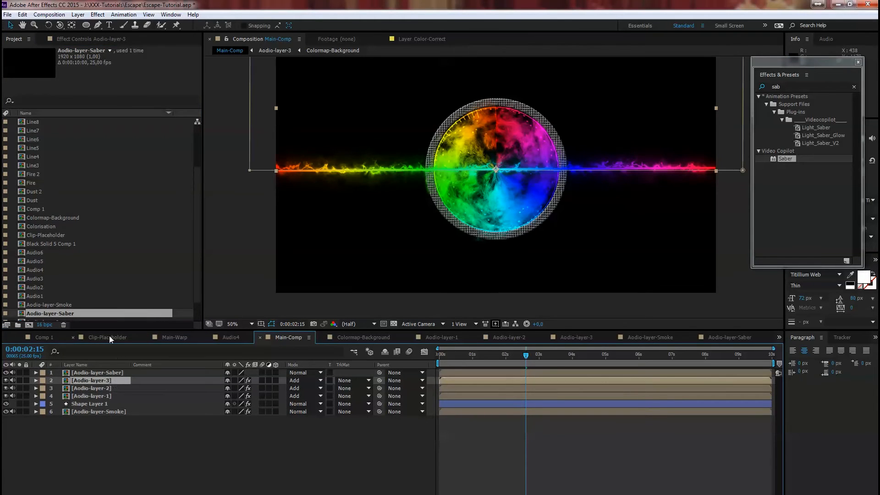
left_click(105, 40)
left_click(37, 59)
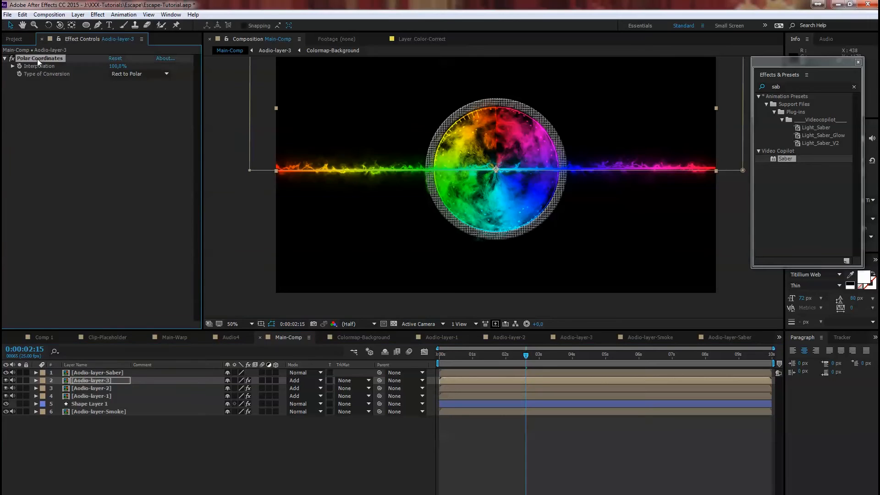
left_click(95, 373)
key("ctrl+v")
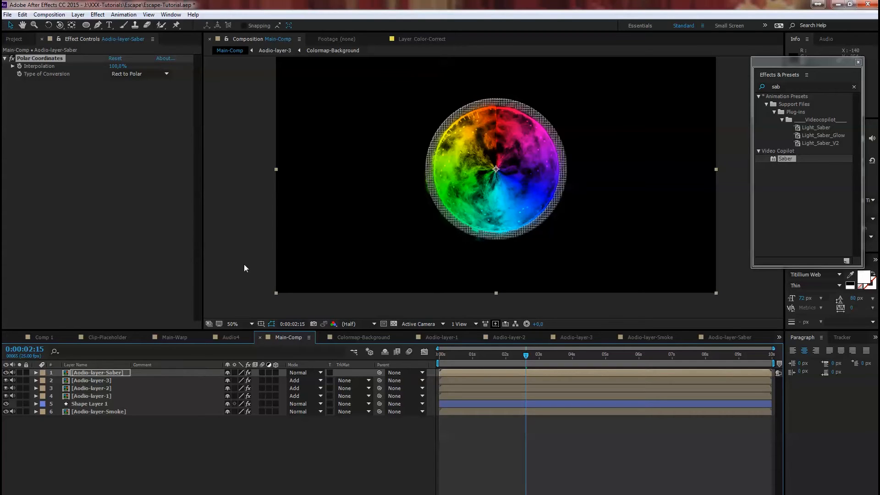
Preview the circular saber animation in Main-Comp from the first frame and stop at 0:00:00:22.
left_click_drag(527, 363, 431, 360)
key("space")
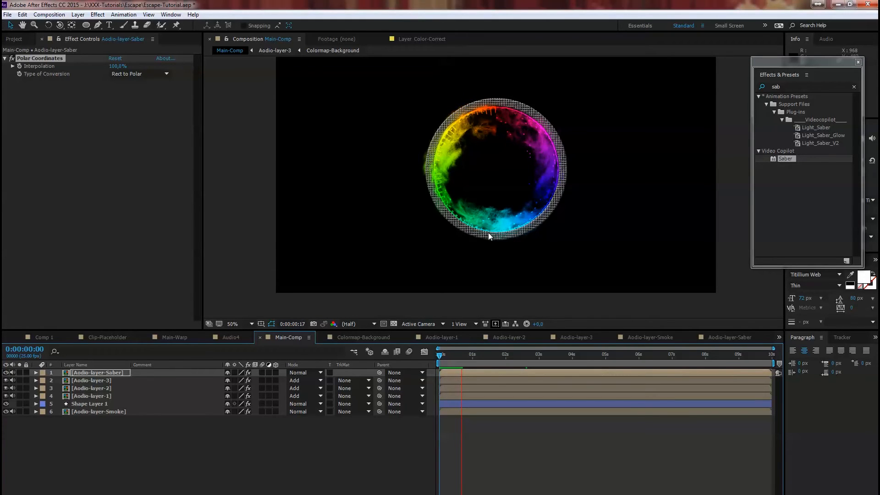
key("space")
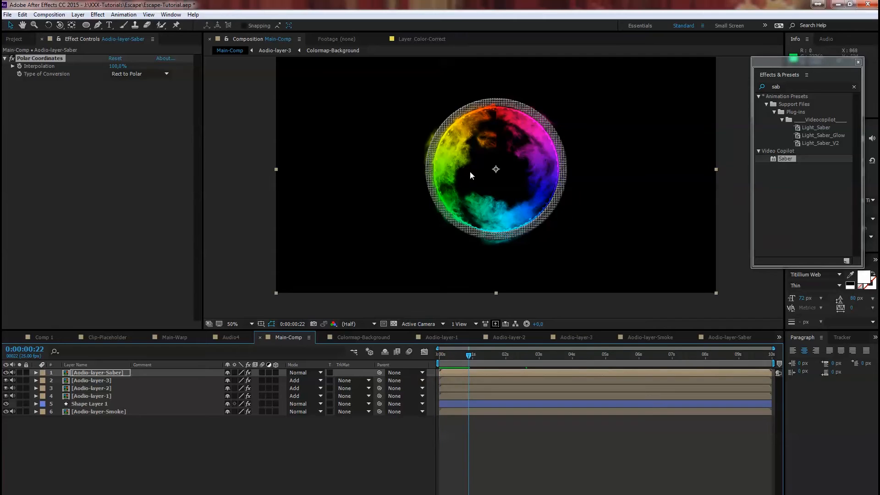
Raise the Saber's Core Start in the Aodio-layer-Saber composition to about -46, 392.
double_click(101, 373)
left_click_drag(258, 190, 264, 155)
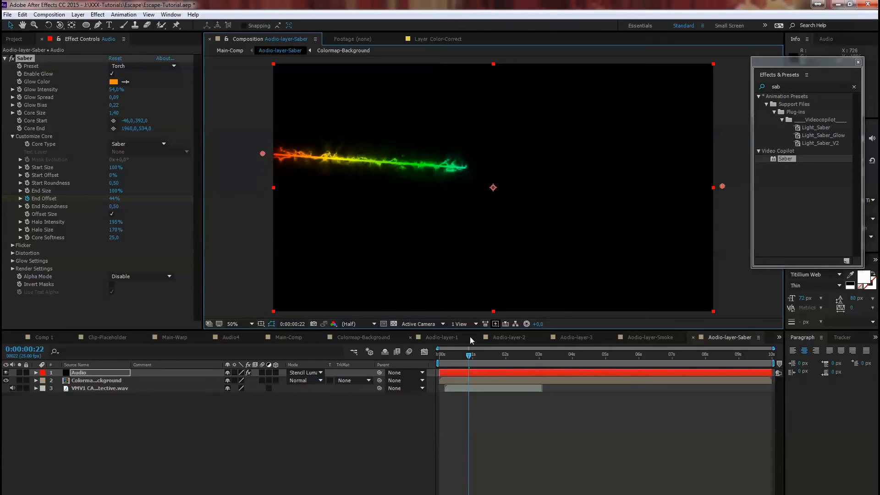
left_click(263, 145)
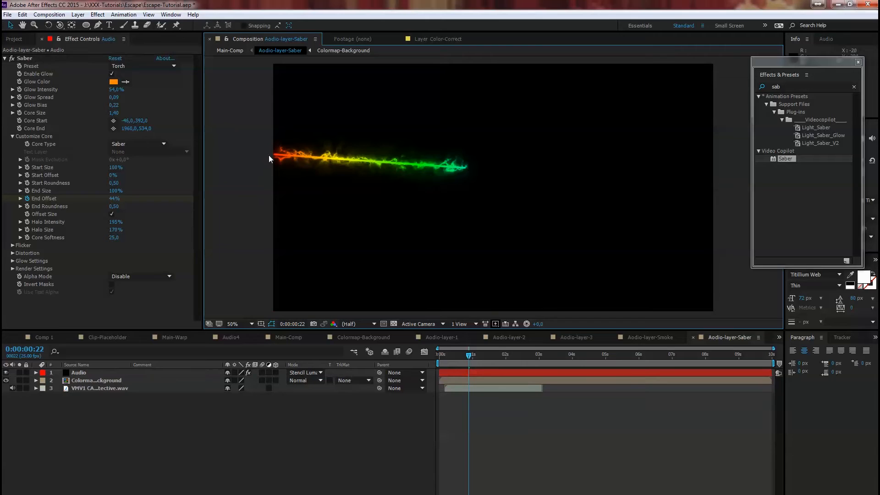
Move the Audio layer's Saber Core Start to about -92, 238 and check the ring in Main-Comp between 0:00:05:00 and 0:00:02:09.
left_click(84, 375)
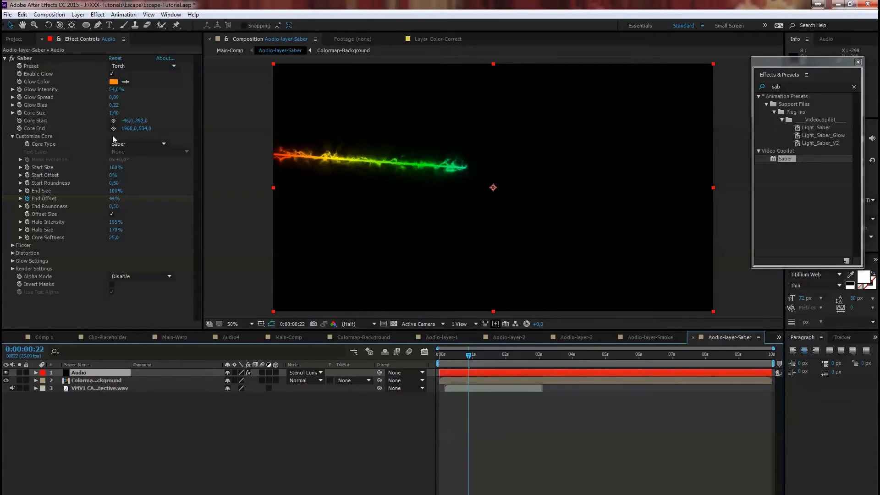
left_click(113, 121)
left_click(254, 124)
left_click_drag(254, 123, 252, 119)
left_click_drag(469, 355, 606, 356)
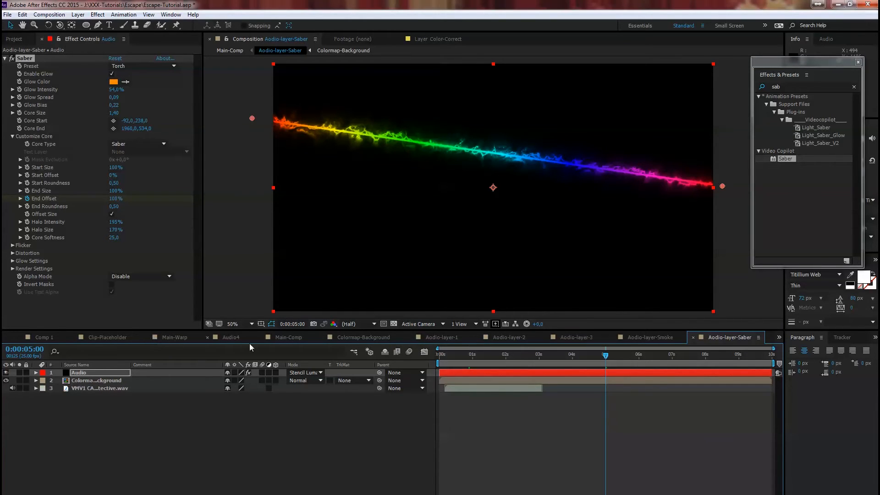
left_click(286, 337)
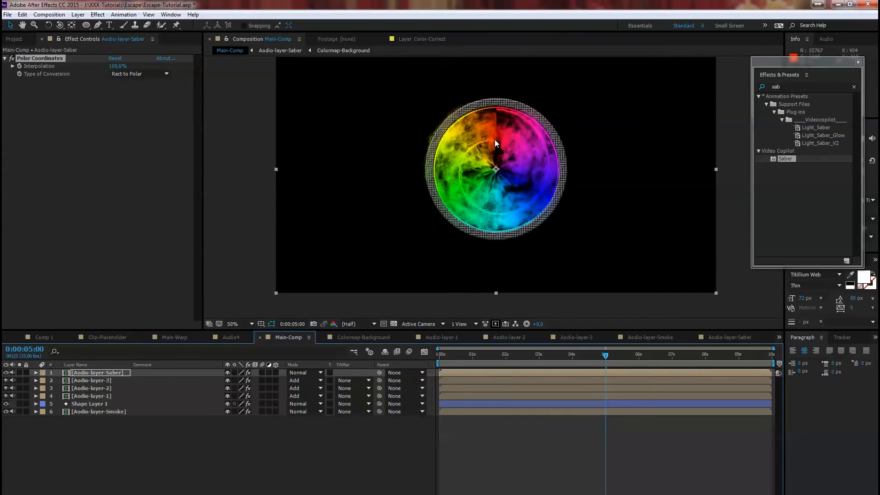
left_click_drag(607, 356, 541, 357)
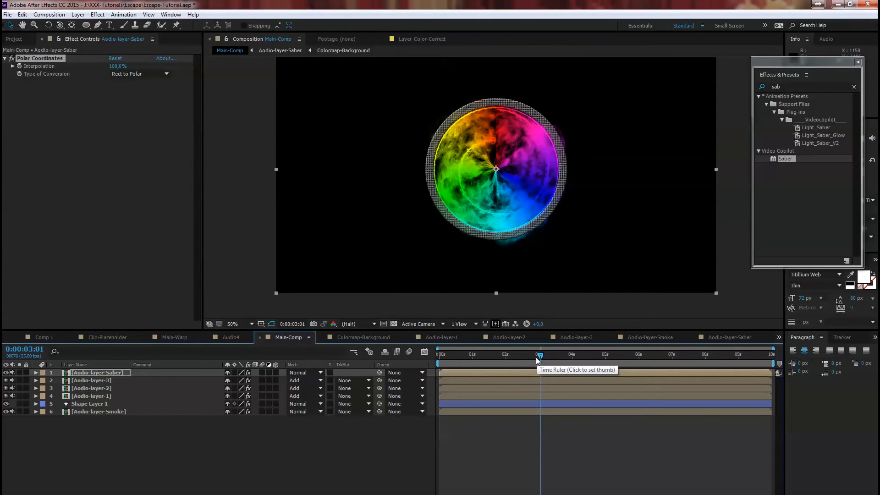
left_click_drag(542, 355, 518, 352)
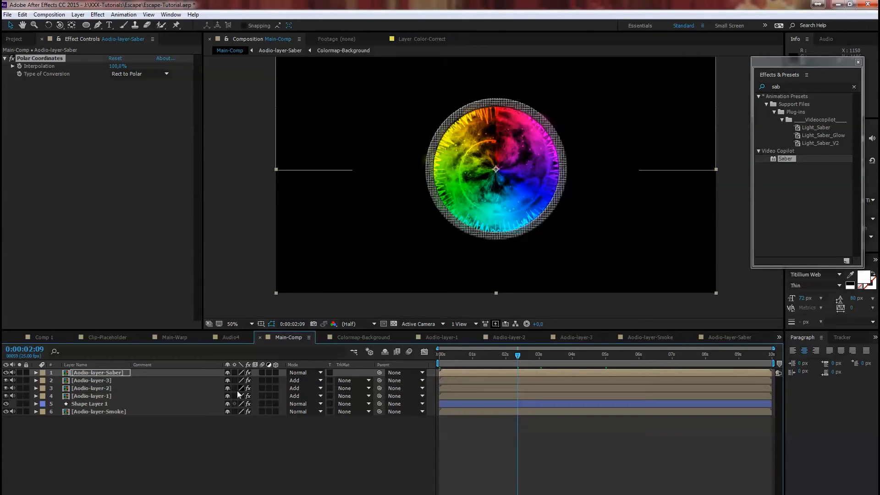
Move the Saber's Core Start in Aodio-layer-Saber to about -28, 0 and check the ring in Main-Comp at 0:00:03:08.
double_click(100, 371)
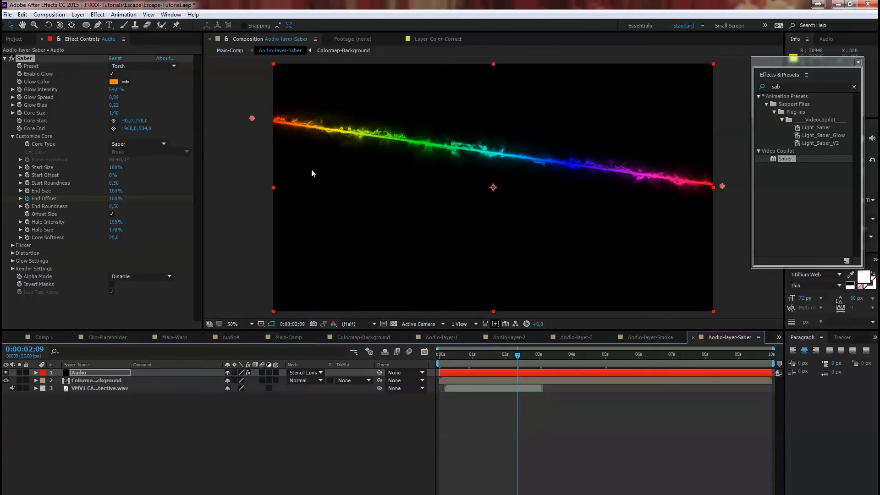
left_click_drag(254, 120, 268, 66)
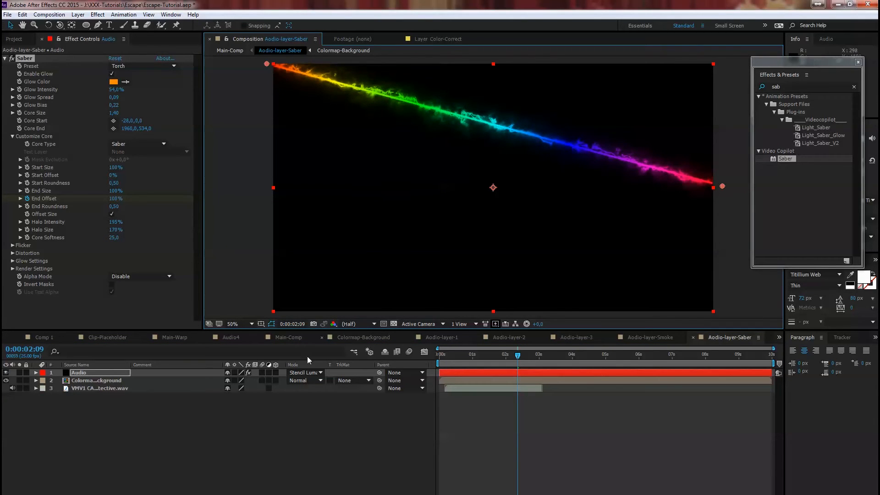
left_click(283, 338)
left_click_drag(520, 356, 550, 355)
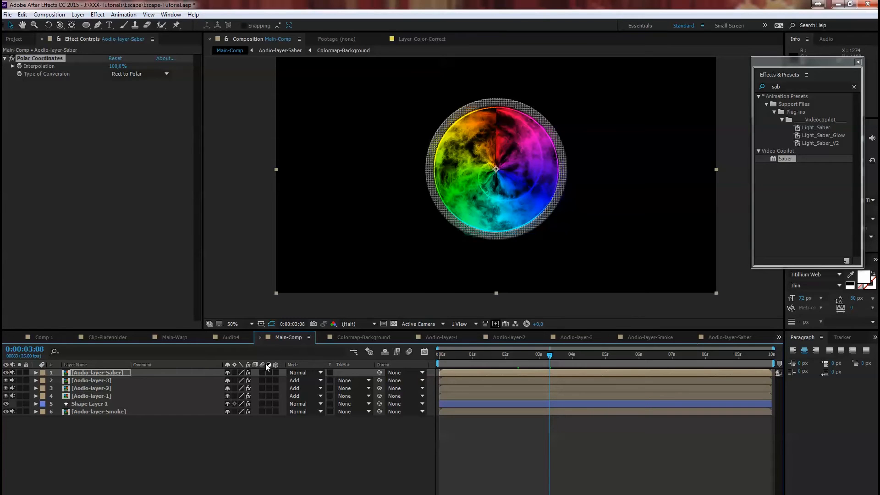
Level the saber line by moving Core End to about 1954, 606 and setting Core Start Y to 606, then inspect Main-Comp at 100% zoom.
double_click(93, 372)
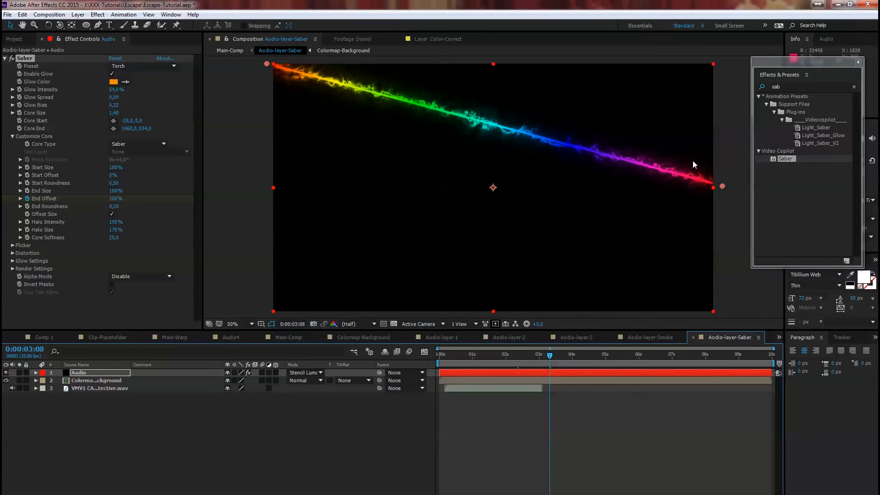
left_click_drag(722, 189, 723, 205)
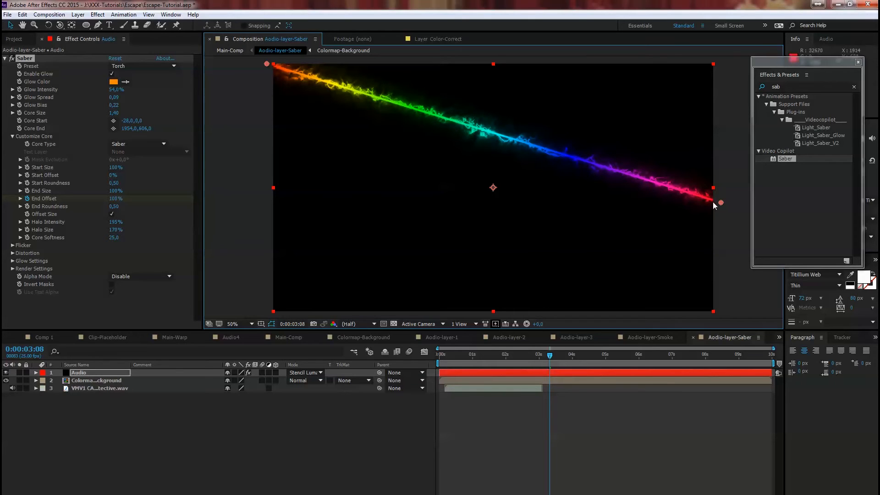
left_click(139, 121)
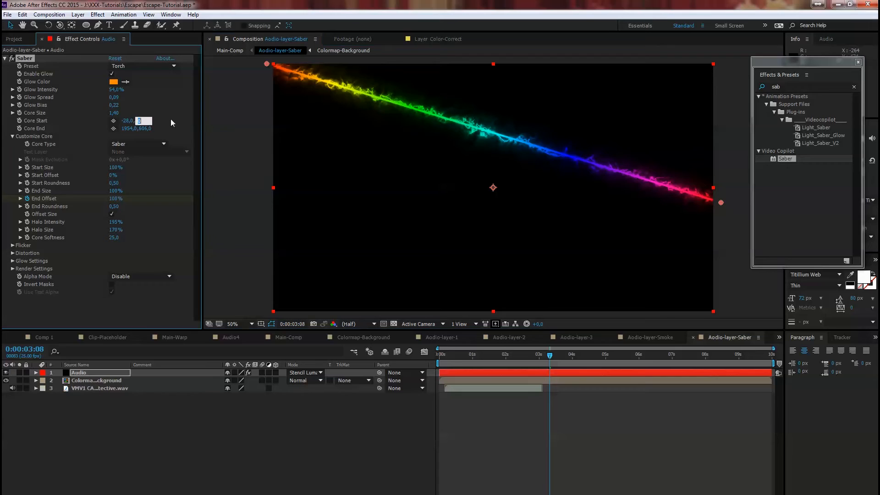
type("606")
key("Tab")
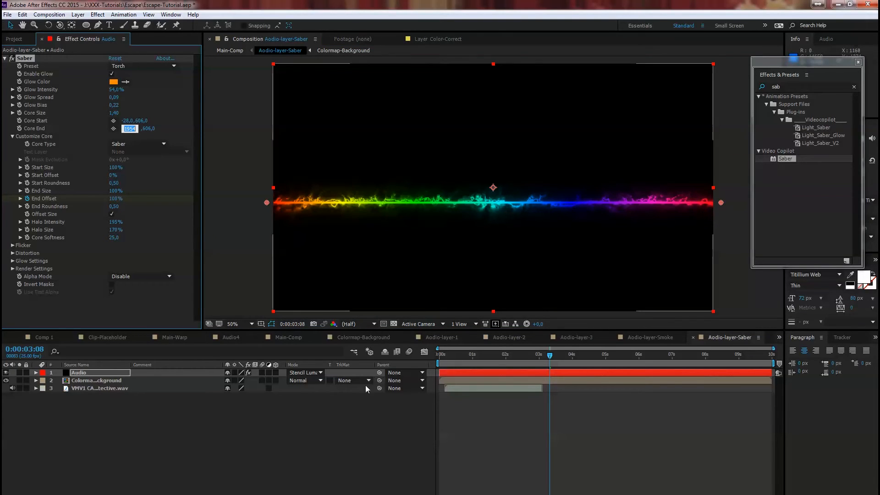
left_click(296, 338)
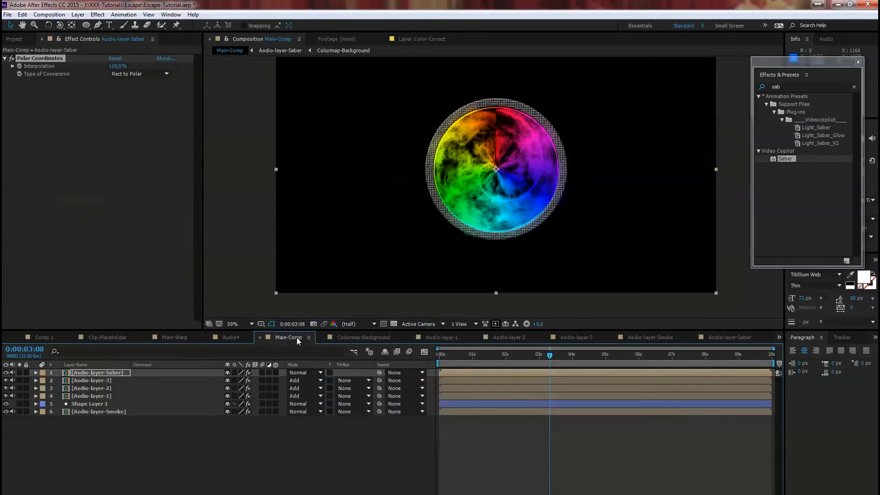
key("slash")
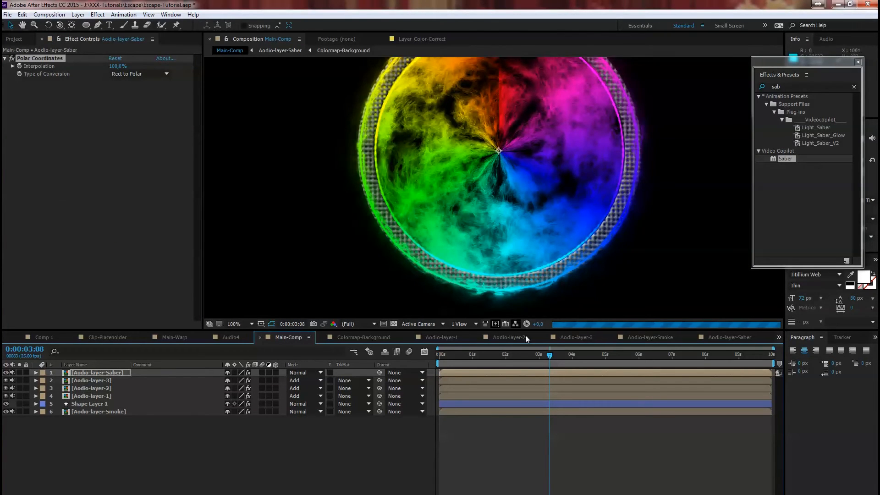
Set the Y values of both the Saber's Core Start and Core End to 610 in Aodio-layer-Saber.
double_click(90, 373)
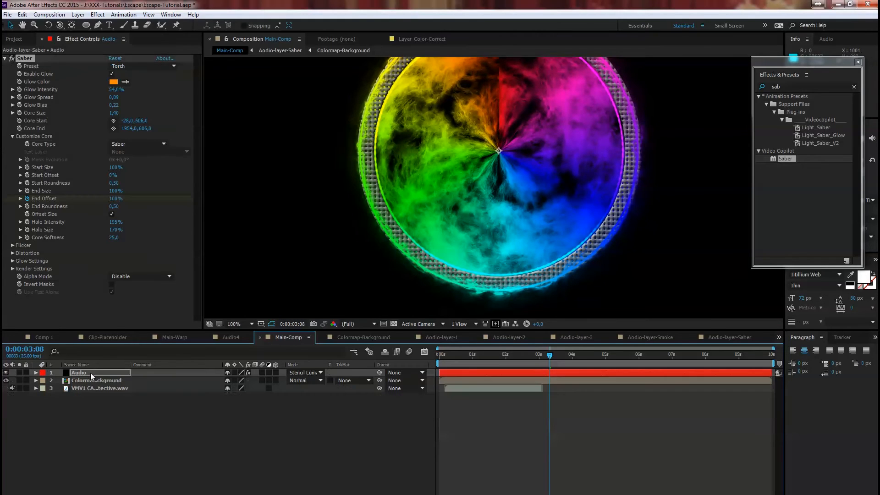
left_click(142, 120)
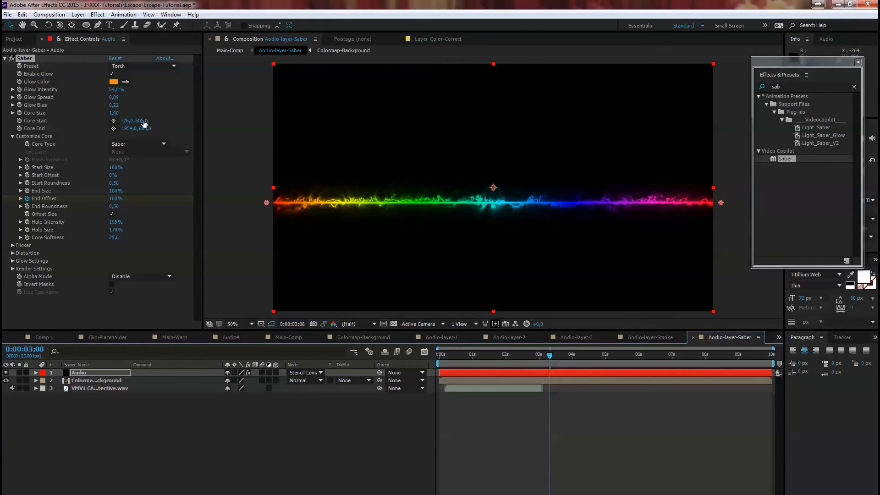
type("610")
key("Tab")
key("Tab")
type("610")
key("Tab")
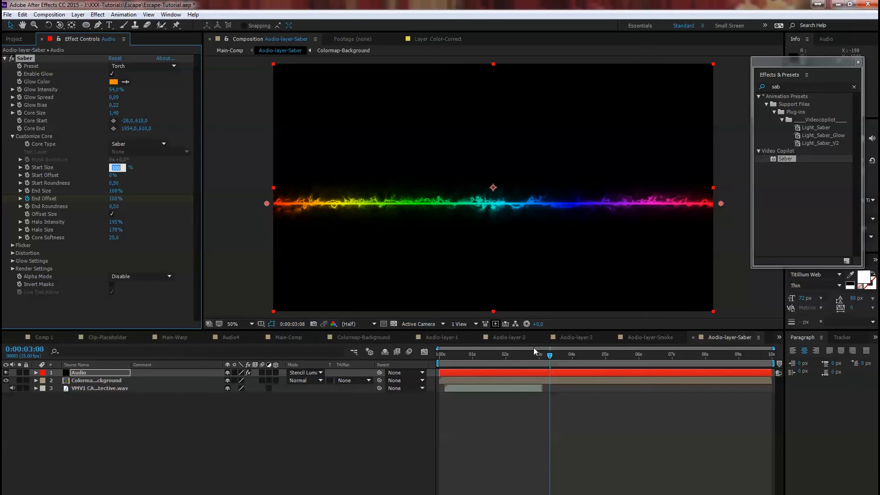
Set the Aodio-layer-Saber layer's blending mode in Main-Comp to Add and check the ring at earlier frames down to 0:00:01:03.
left_click(288, 338)
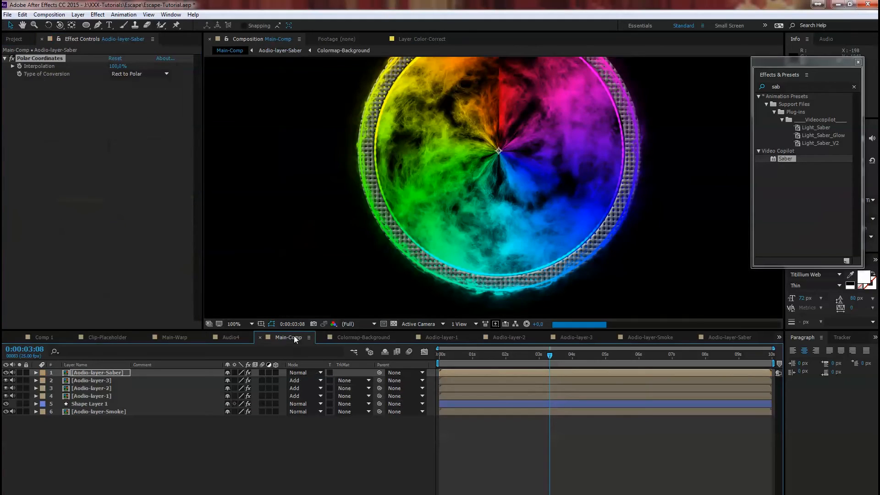
mouse_move(554, 363)
left_mouse_down()
mouse_move(493, 356)
mouse_move(556, 357)
left_mouse_up()
left_click(320, 372)
left_click(345, 245)
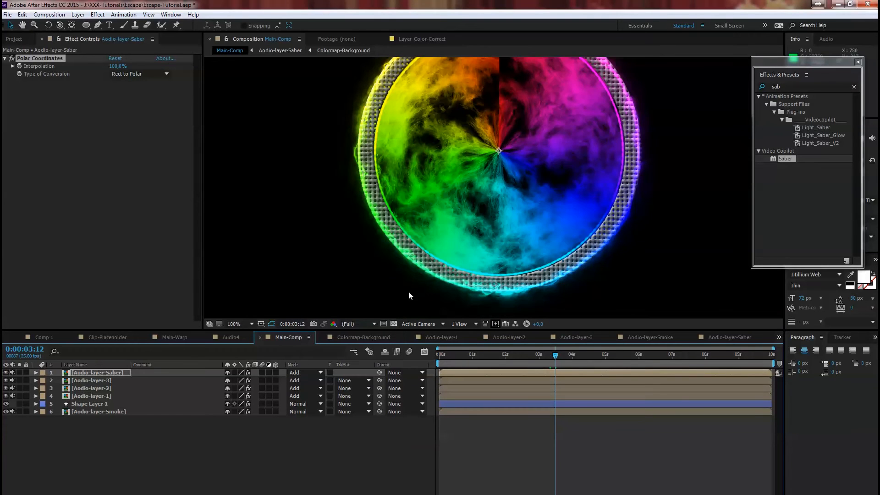
left_click_drag(555, 356, 505, 355)
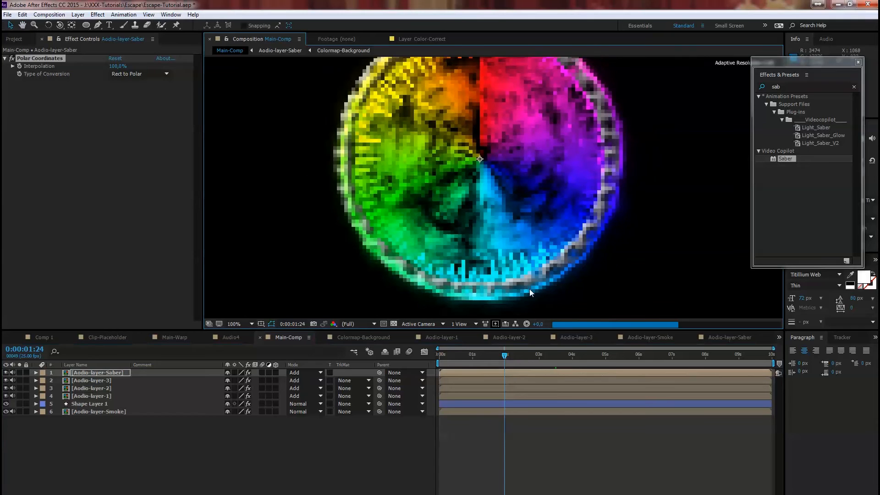
scroll(530, 293, "down", 1)
left_click_drag(537, 291, 559, 292)
left_click_drag(507, 356, 477, 359)
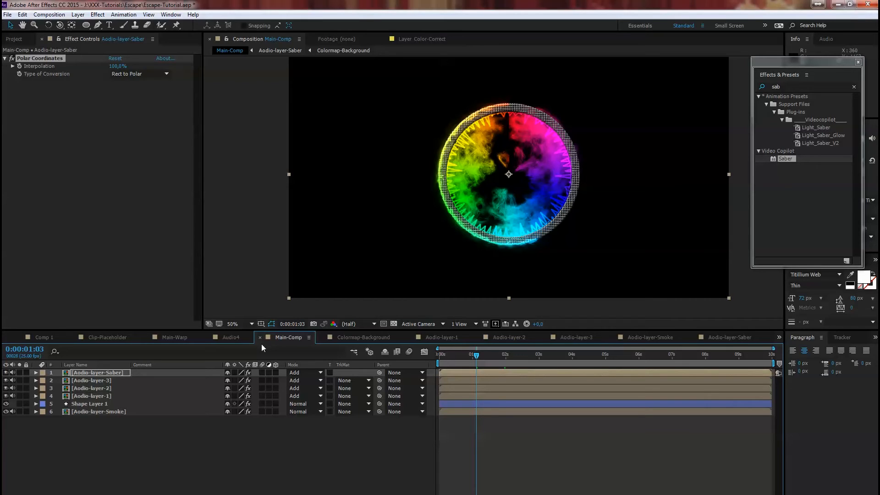
Create a new composition named Big-Smoke and change its settings to the HDTV 1080 25 preset.
left_click(59, 15)
left_click(105, 21)
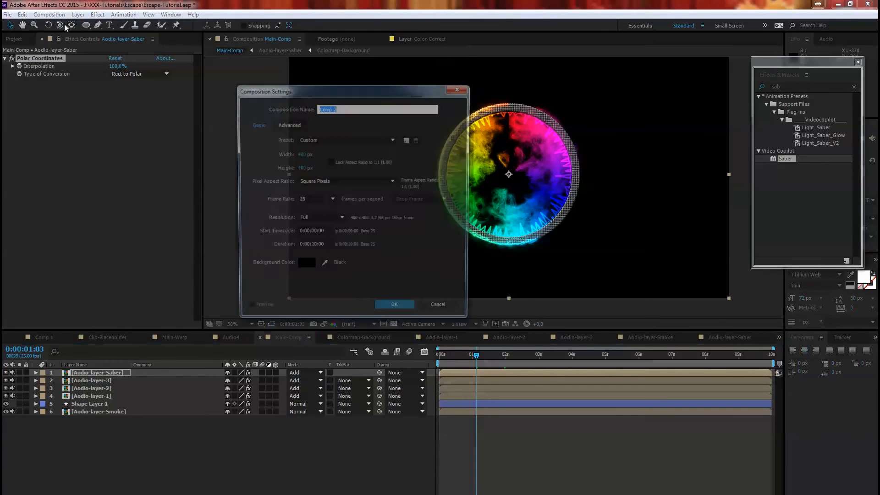
type("Big-Smoke")
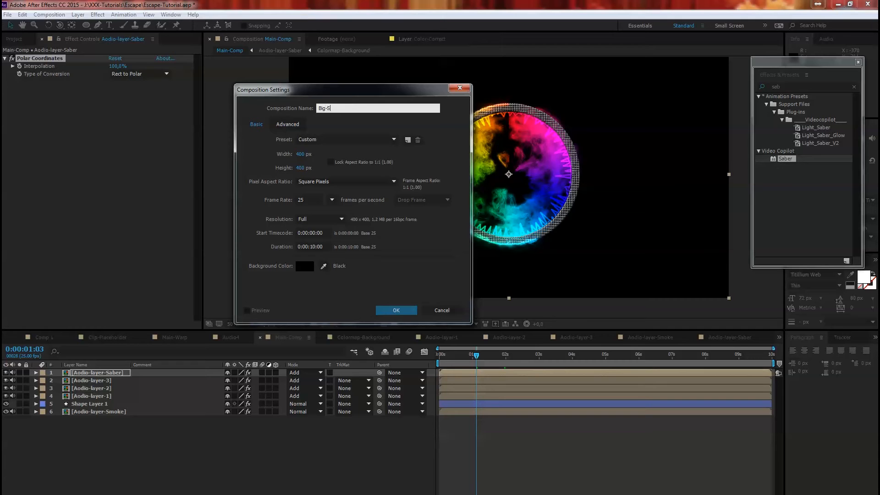
key("Return")
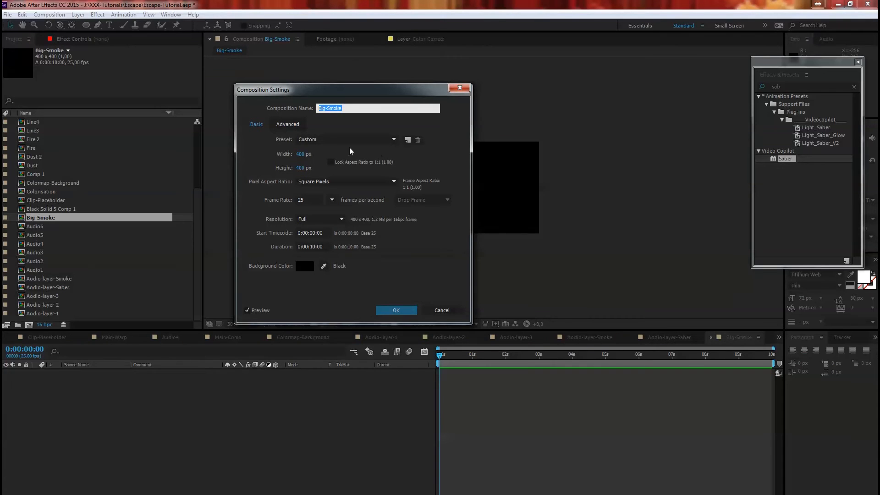
left_click(338, 140)
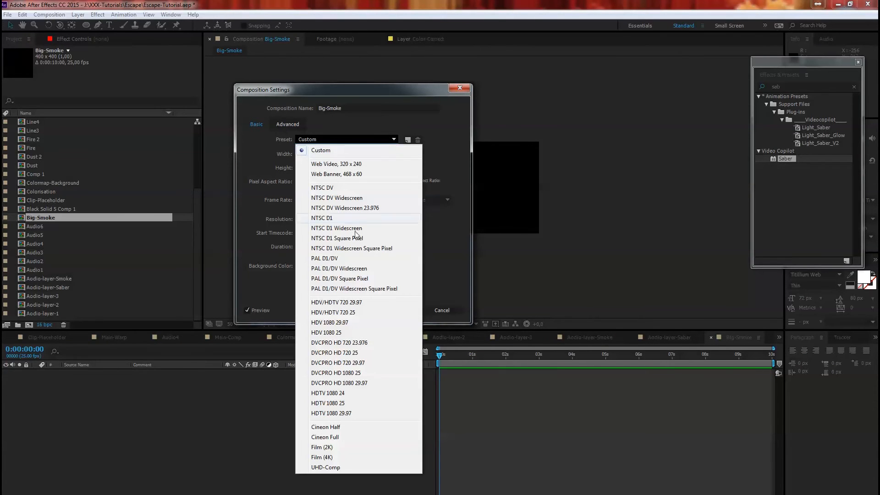
left_click(344, 404)
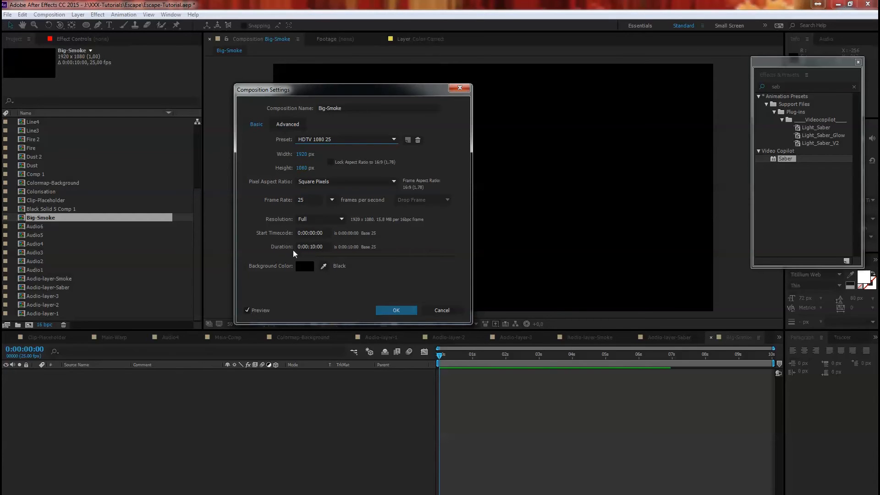
left_click(394, 311)
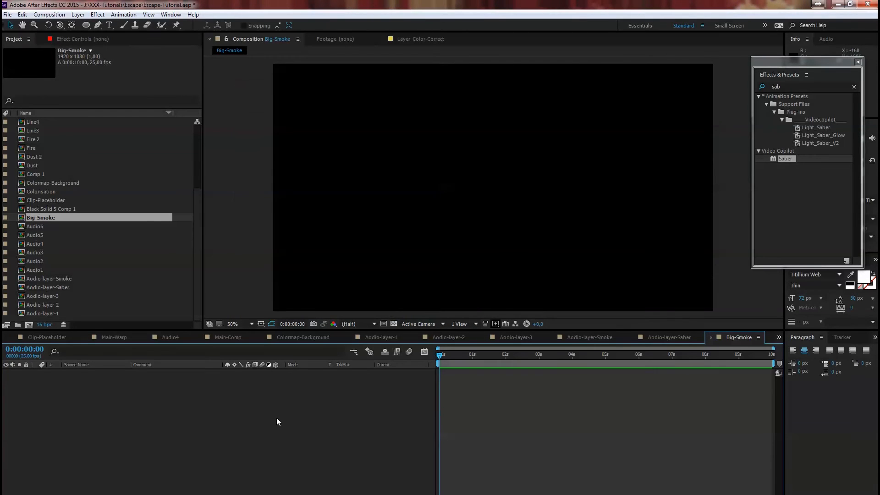
Add Colormap-Background to the Big-Smoke composition and create a solid named Big-Dust above it.
left_click_drag(49, 182, 125, 392)
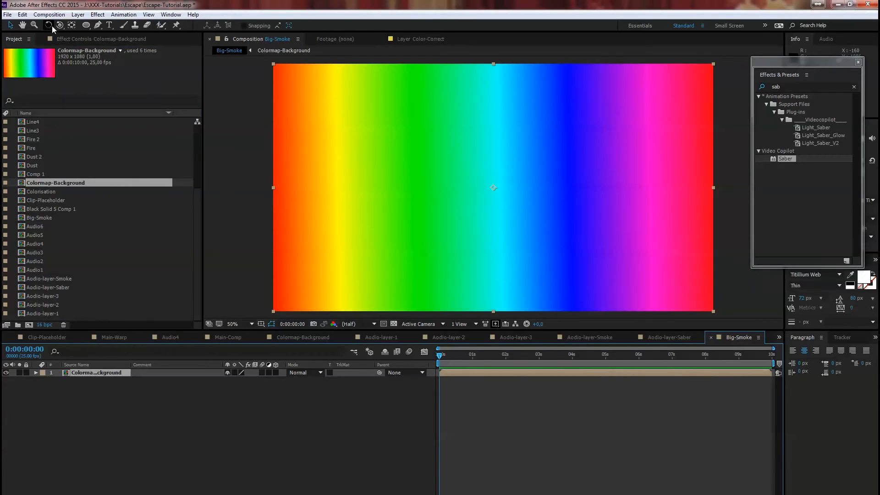
left_click(78, 14)
mouse_move(104, 27)
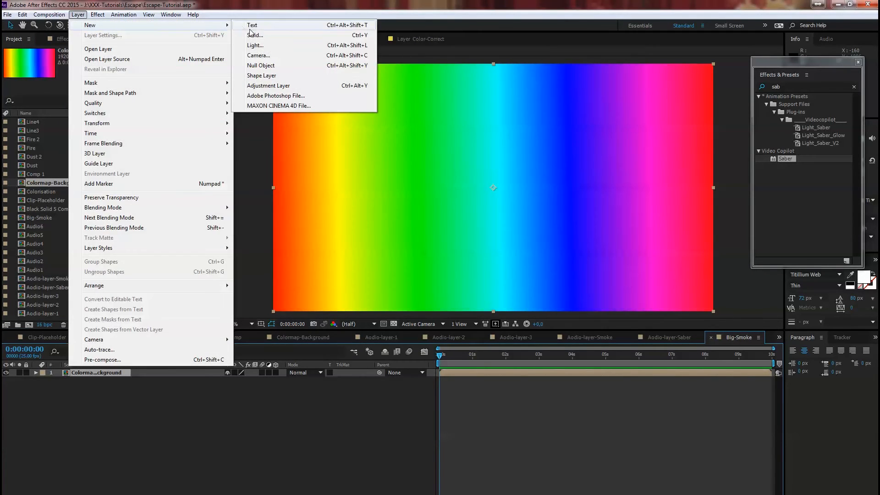
left_click(255, 35)
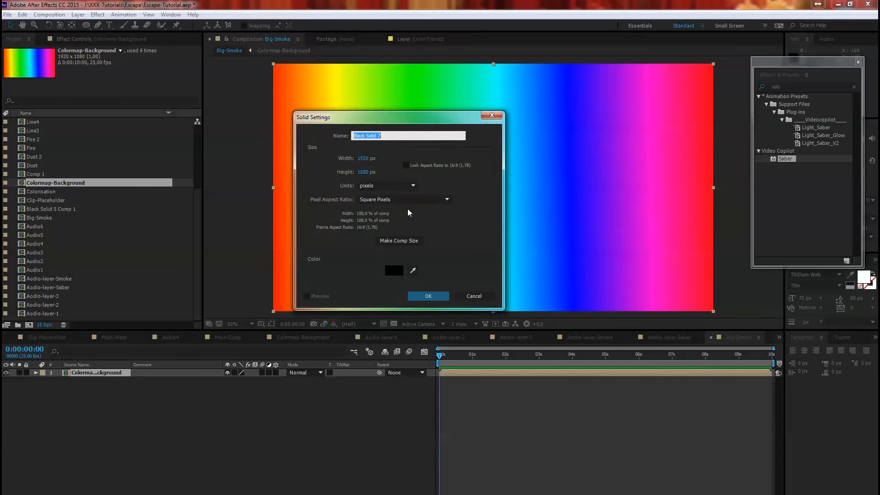
type("Big-Dust")
key("Return")
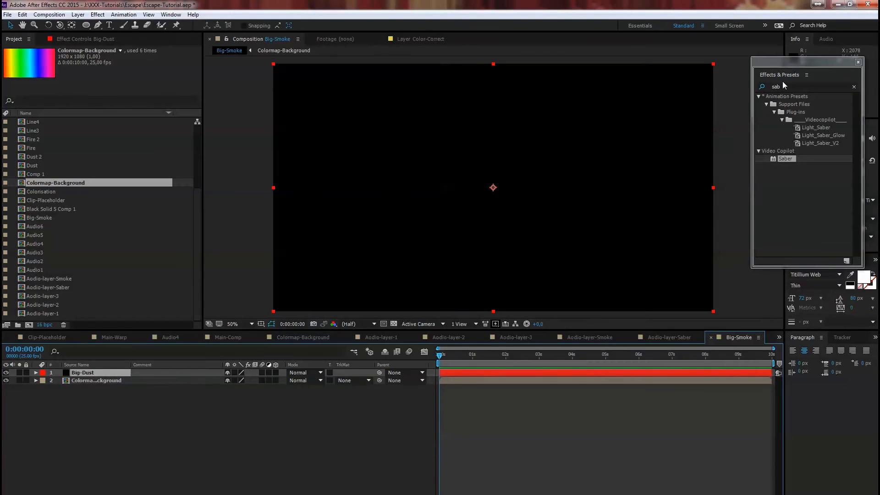
Apply the ilumy-Fire user preset to the Big-Dust layer and collapse its effects.
left_click(784, 86)
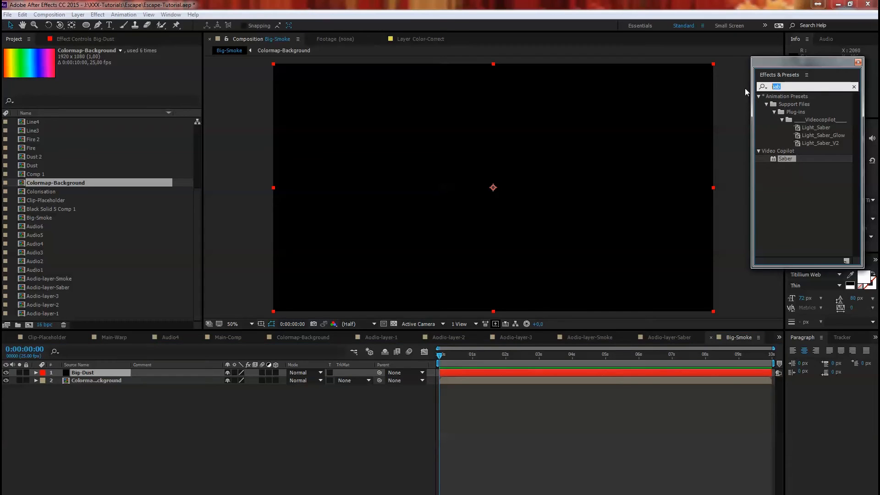
type("ilumy")
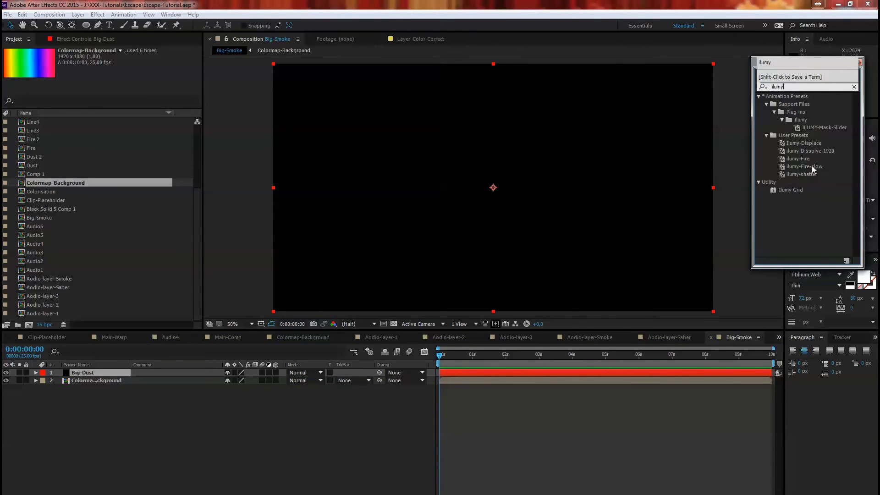
double_click(802, 159)
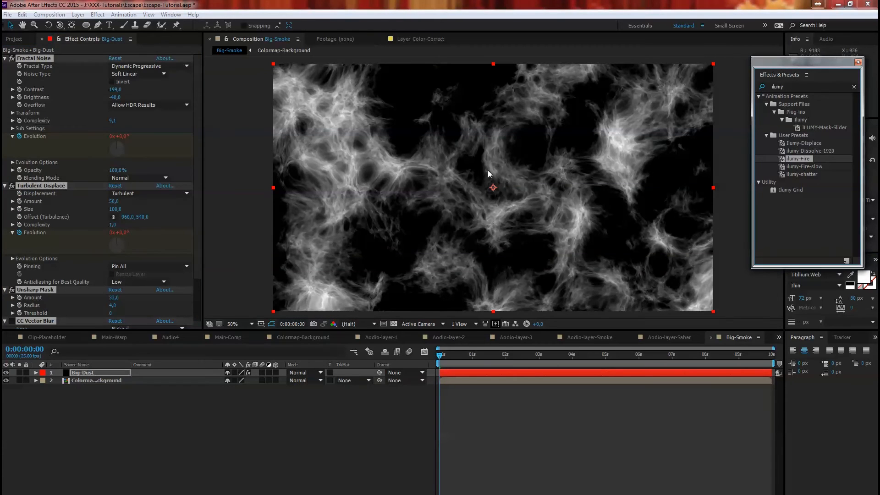
left_click(4, 58, "ctrl")
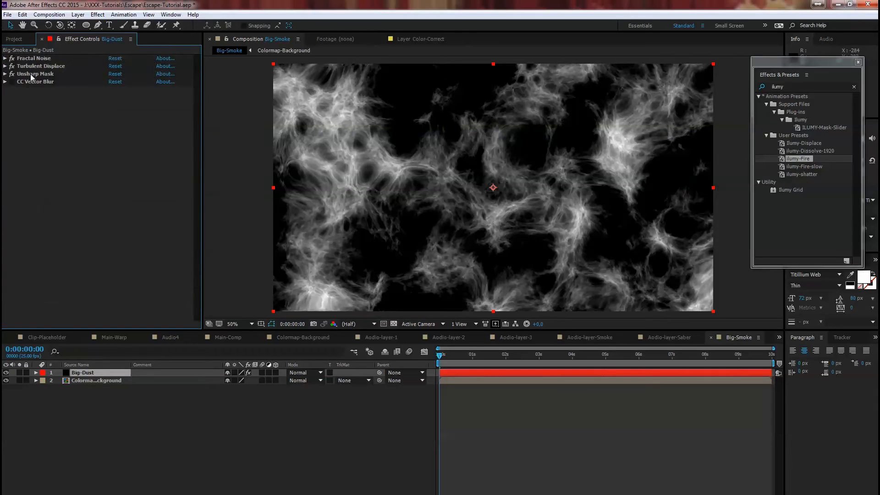
Set Big-Dust's Fractal Noise contrast to 230 and brightness to -23.
left_click(5, 58)
left_click(116, 90)
type("230")
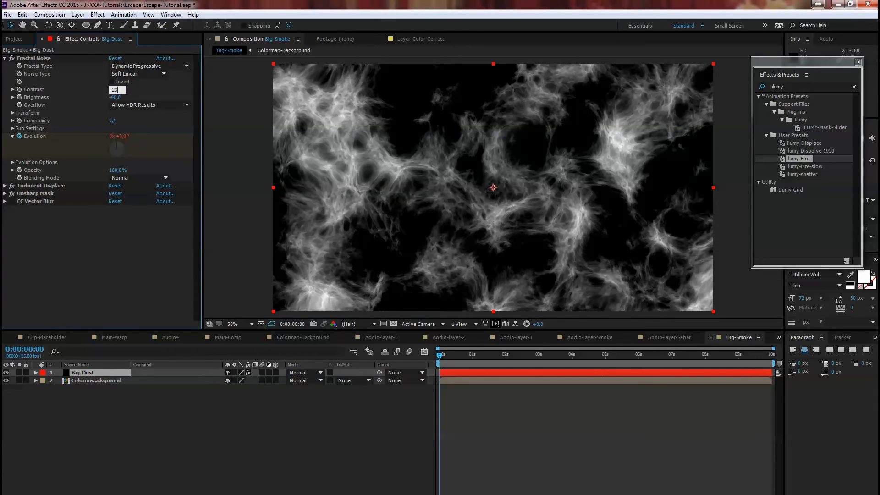
key("Tab")
type("-23")
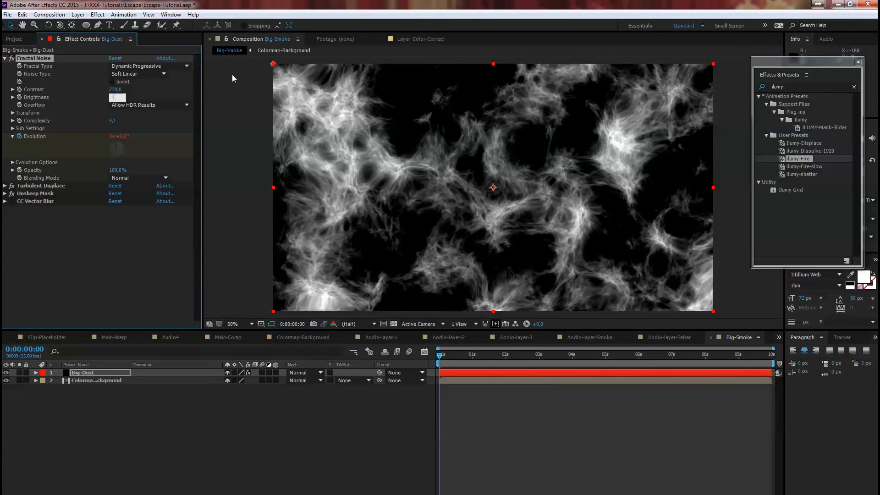
key("Tab")
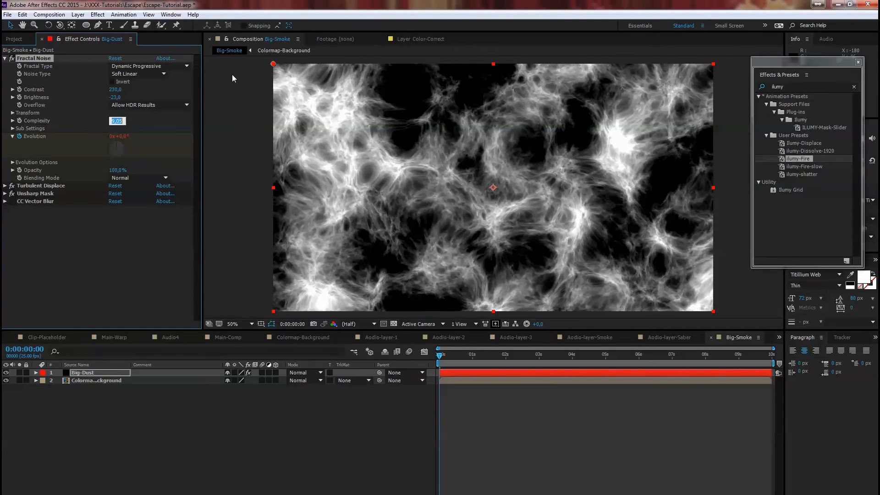
Set the uniform Scale of Big-Dust's Fractal Noise to 70 in its Transform settings.
left_click(13, 113)
left_click(117, 137)
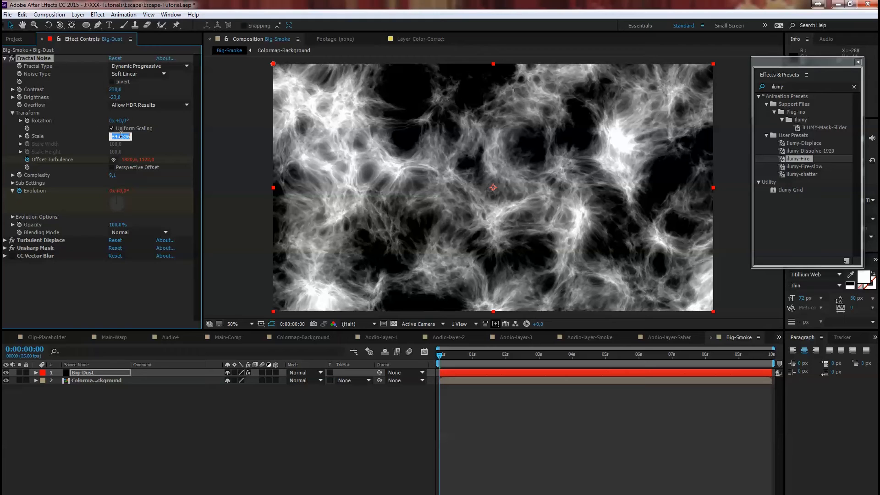
type("70")
key("Return")
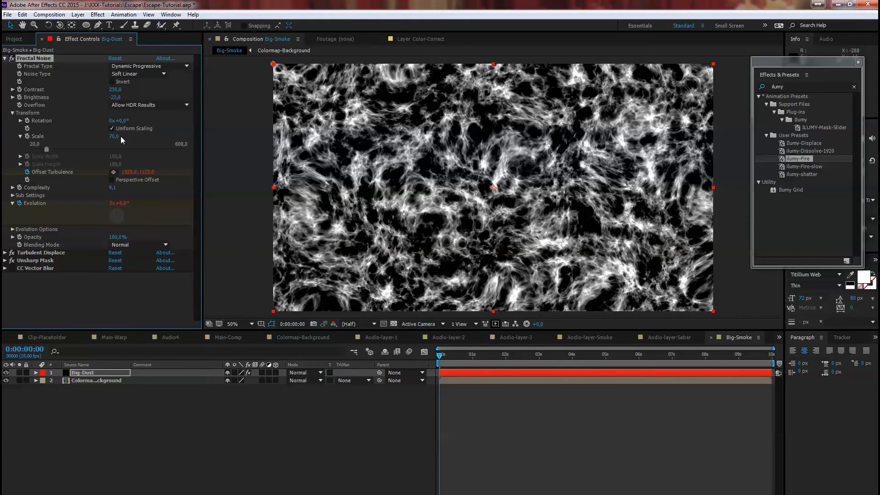
left_click(5, 58)
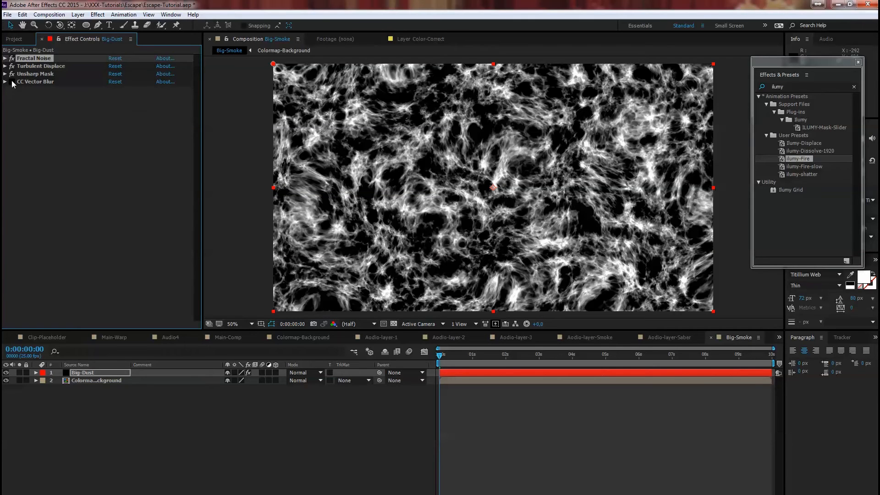
Enable CC Vector Blur on Big-Dust with an Amount of 69 and set the layer's blending mode to Stencil Luma.
left_click(12, 82)
left_click(5, 82)
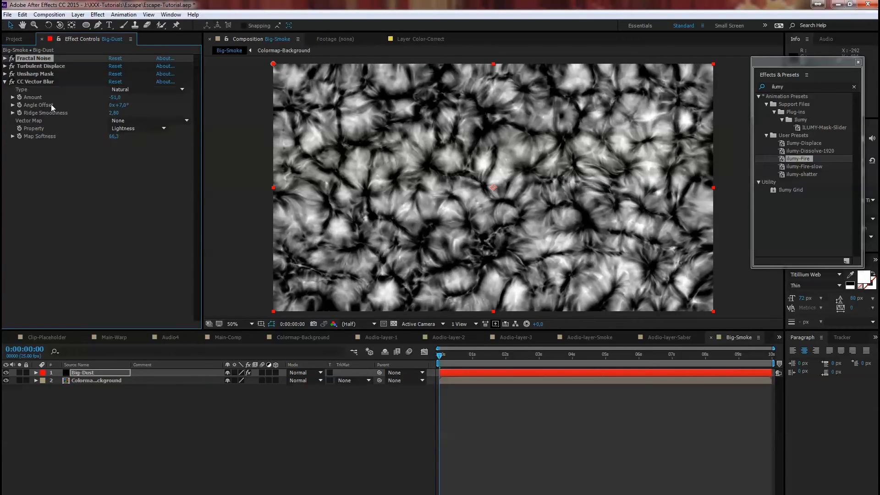
left_click_drag(115, 97, 167, 95)
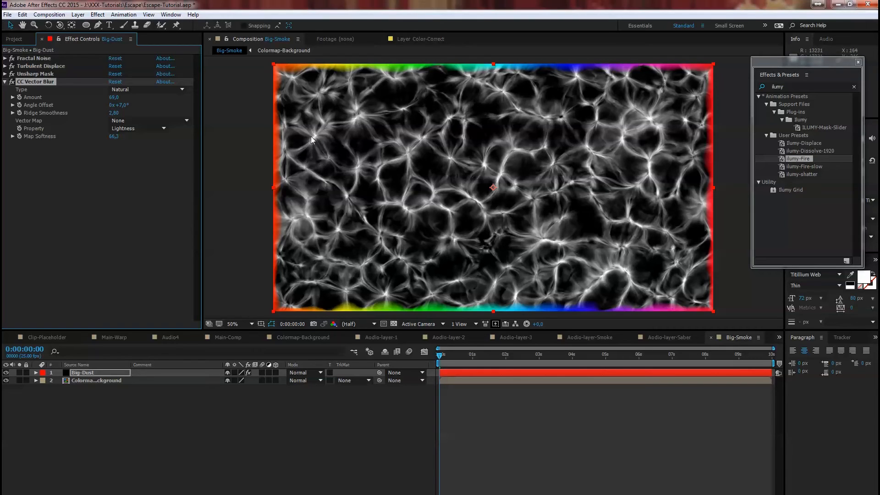
left_click(293, 372)
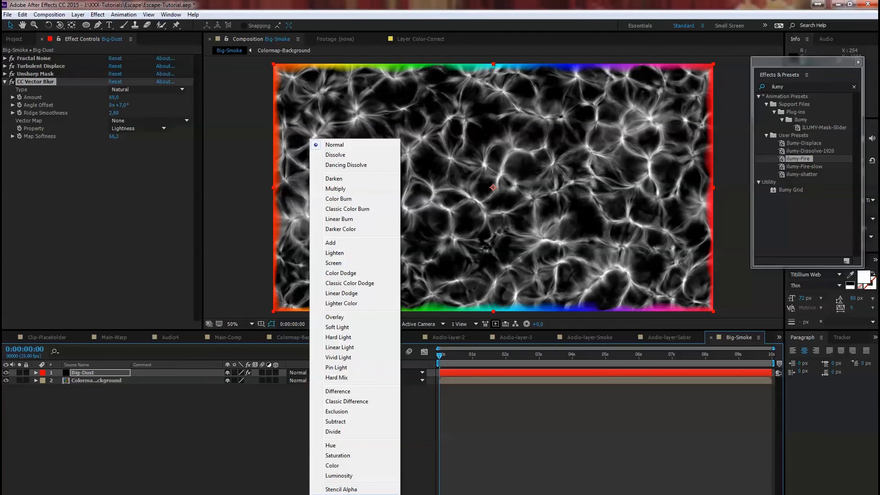
left_click(341, 494)
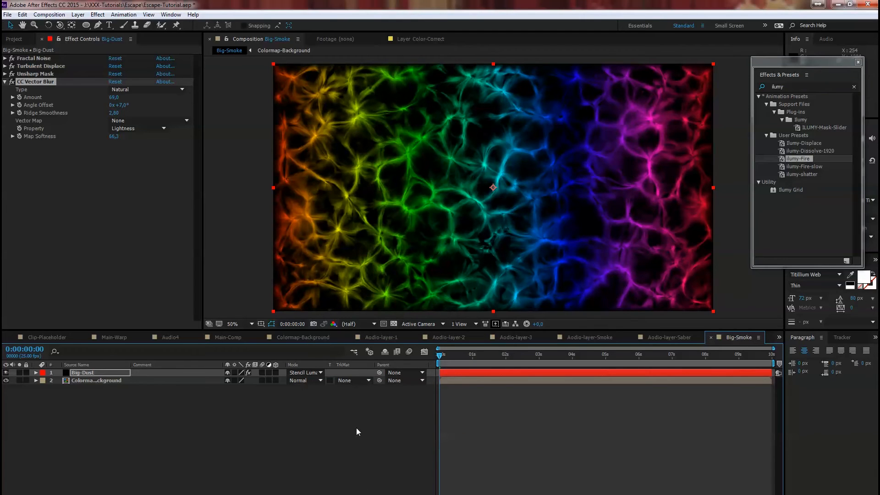
Draw a rectangular mask on Big-Dust as a horizontal band across the frame's middle, extending past both sides, and raise its upper edge slightly.
left_click_drag(89, 27, 123, 26)
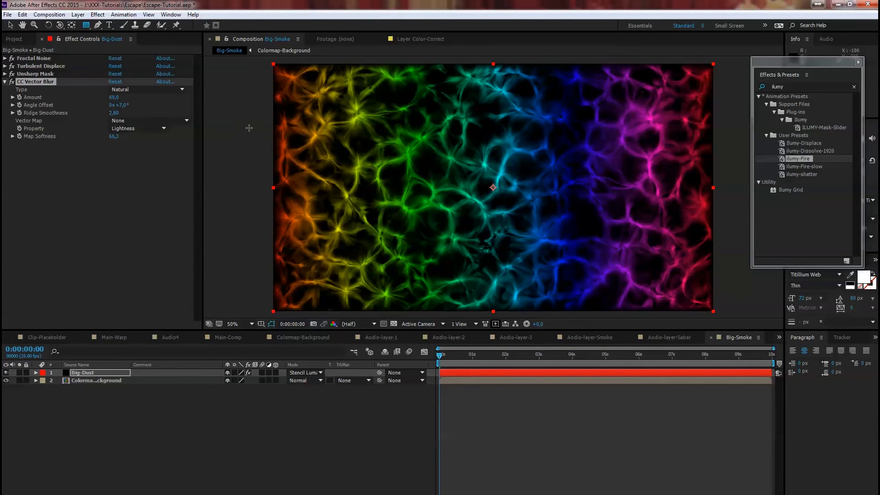
mouse_move(248, 120)
left_mouse_down()
mouse_move(399, 275)
mouse_move(680, 262)
mouse_move(734, 264)
mouse_move(733, 276)
left_mouse_up()
key("v")
left_click_drag(461, 122, 460, 116)
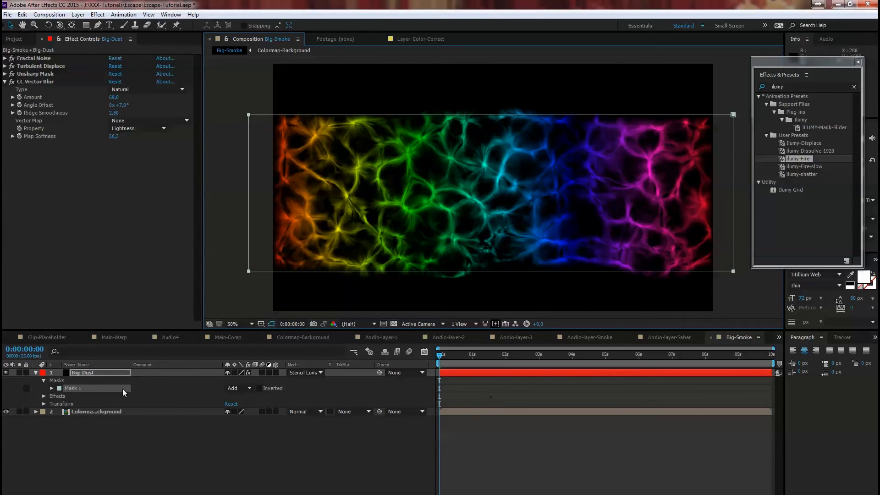
Set the Mask Feather of Big-Dust's mask to 283 pixels and check the result at 0:00:01:16.
left_click(93, 373)
key("m")
key("m")
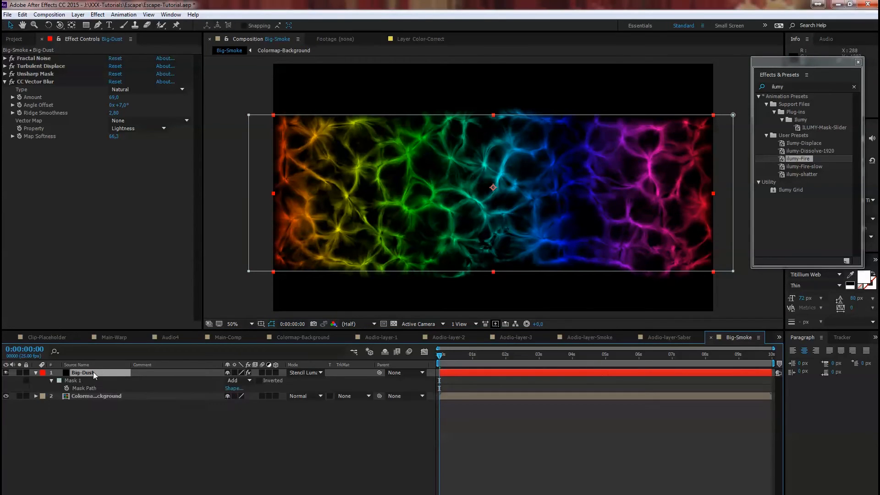
left_click_drag(249, 398, 329, 387)
left_click_drag(440, 355, 495, 359)
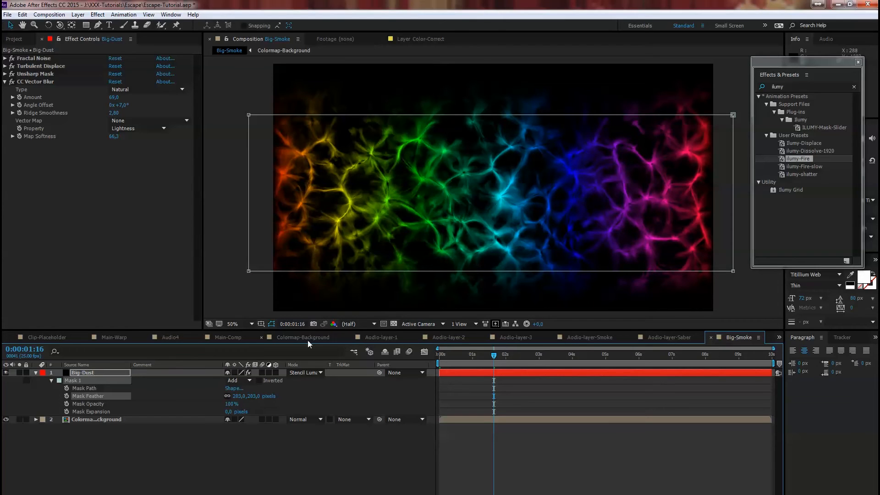
Add the Big-Smoke composition to Main-Comp as the topmost layer.
left_click(243, 341)
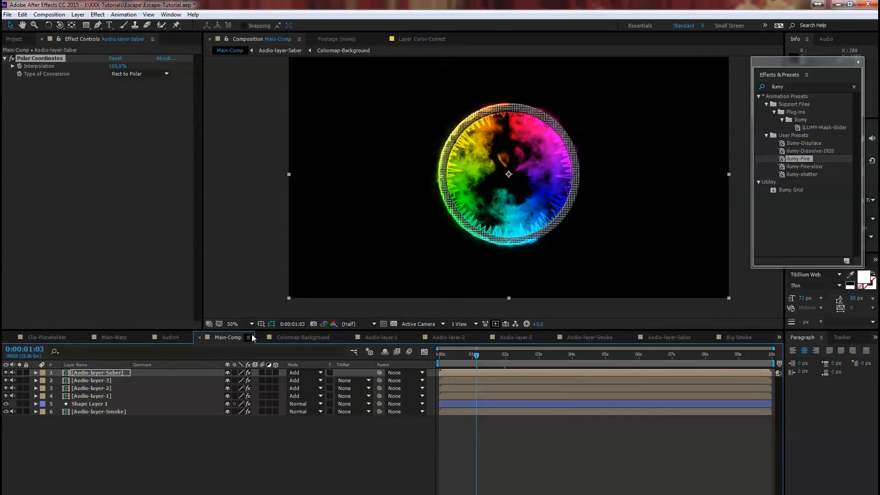
left_click(22, 39)
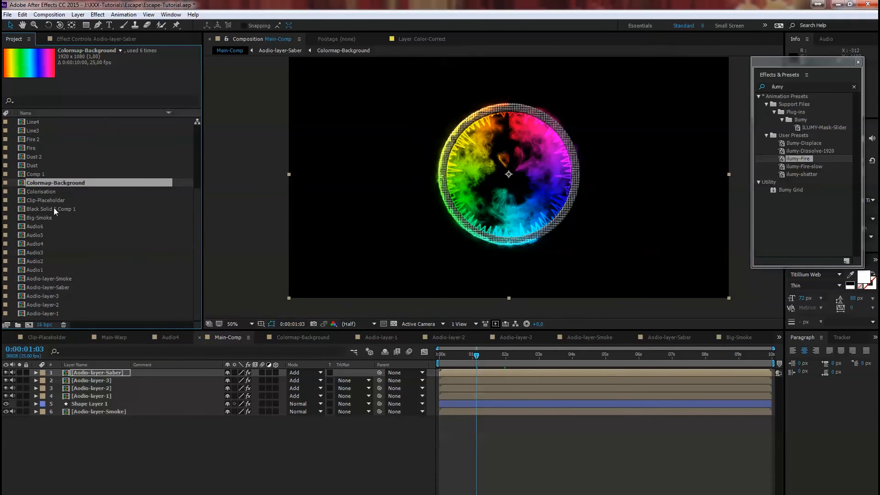
left_click(47, 218)
left_click_drag(41, 218, 113, 372)
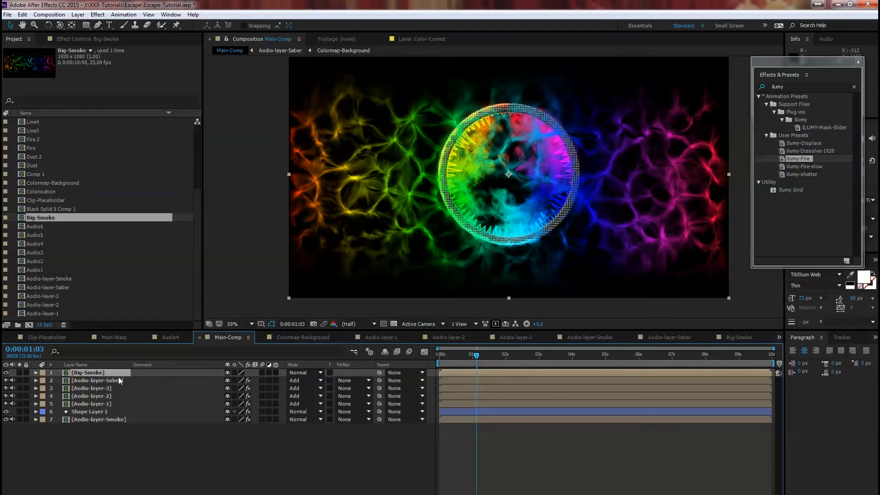
Copy the Polar Coordinates effect from Aodio-layer-Saber to the Big-Smoke layer in Main-Comp.
left_click(101, 380)
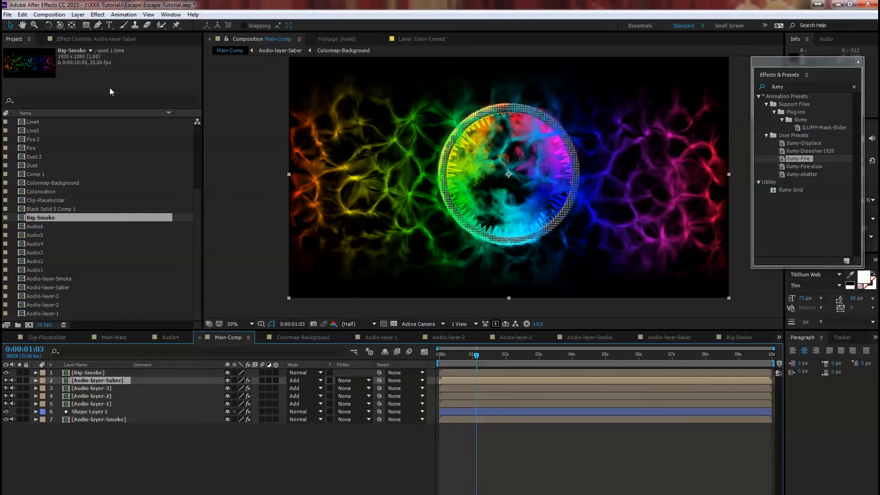
left_click(85, 40)
left_click(38, 58)
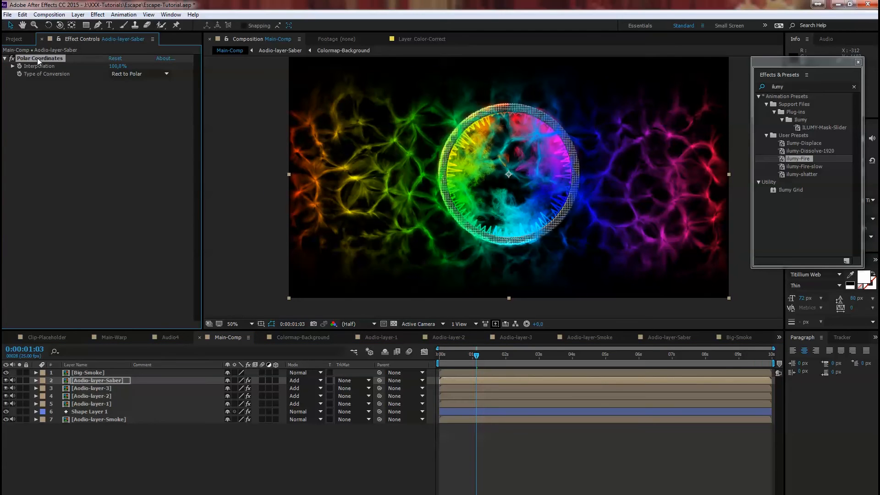
left_click(97, 373)
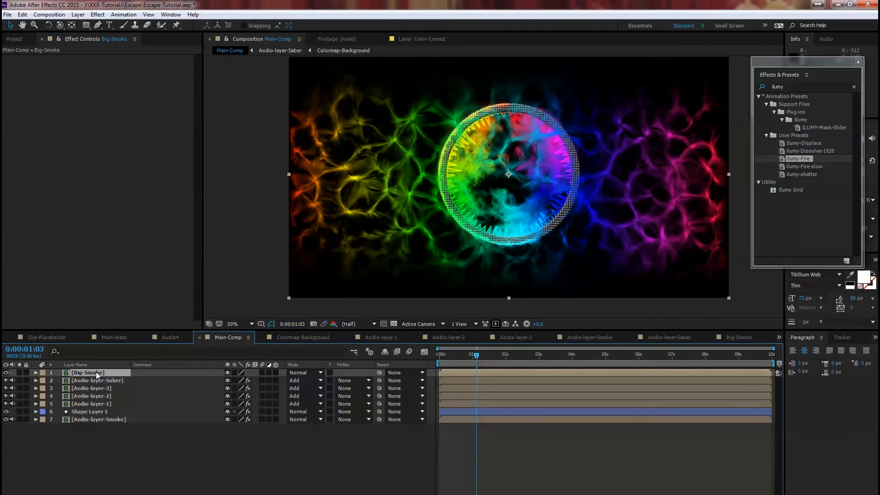
key("ctrl+v")
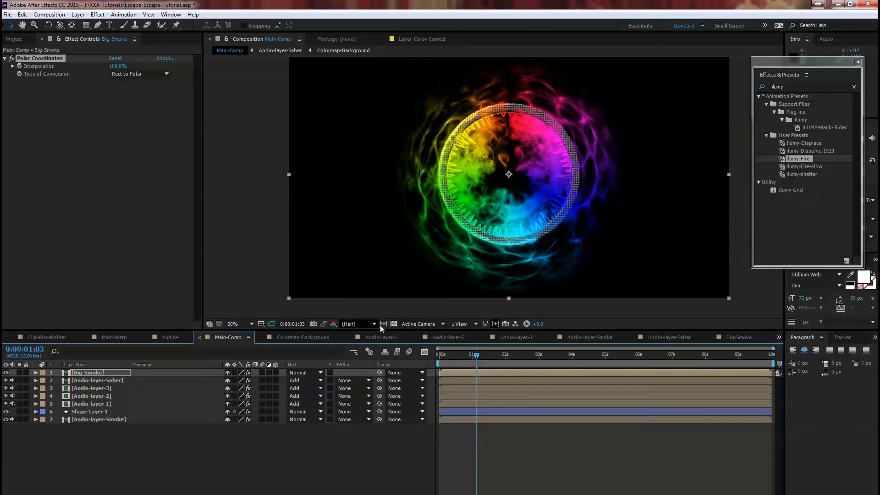
Preview Main-Comp from the start, set the Big-Smoke layer's blending mode to Add, and play it again.
left_click_drag(482, 356, 435, 358)
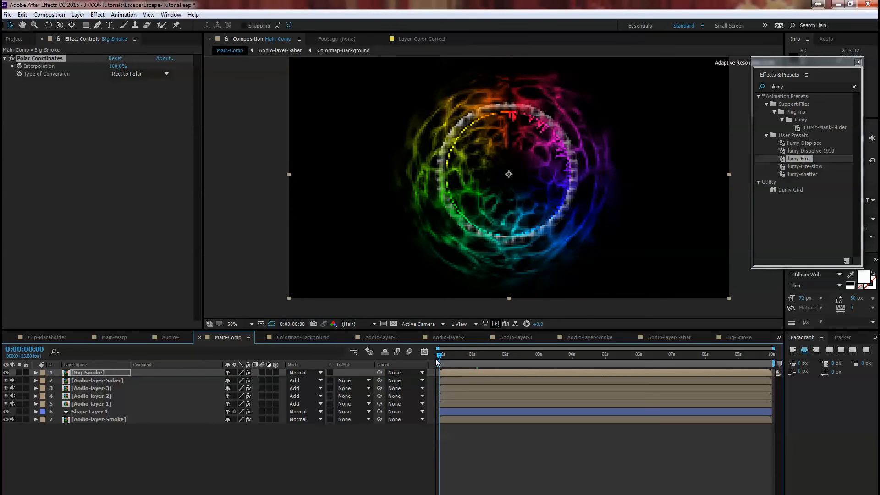
key("space")
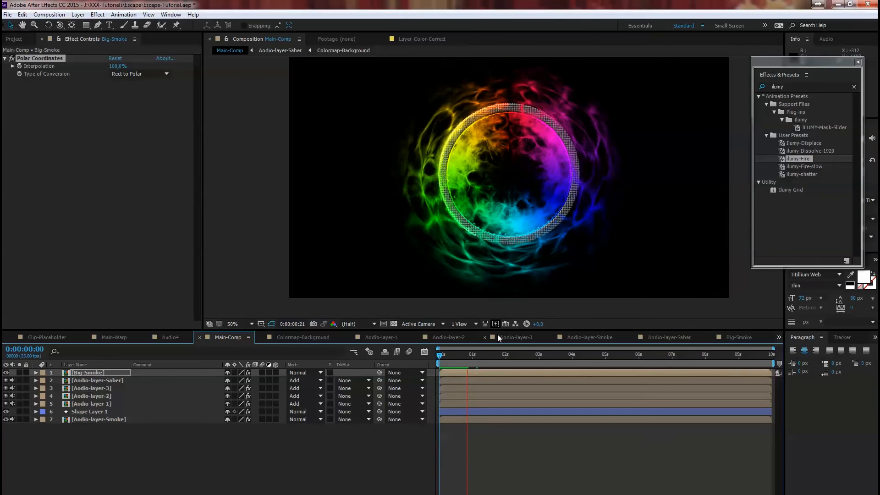
key("space")
left_click(312, 375)
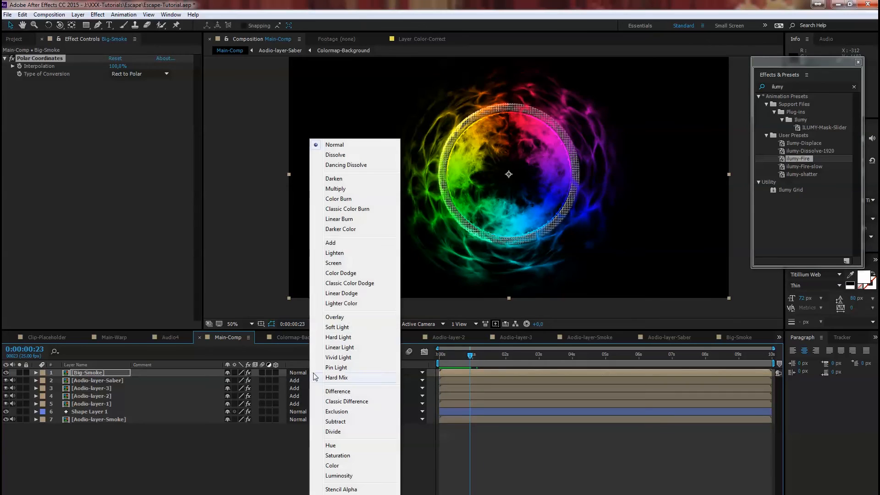
left_click(352, 247)
key("space")
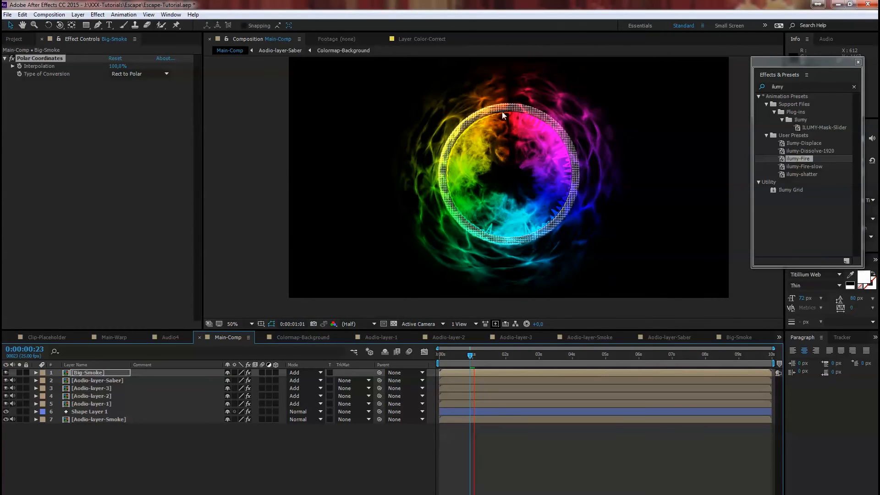
key("space")
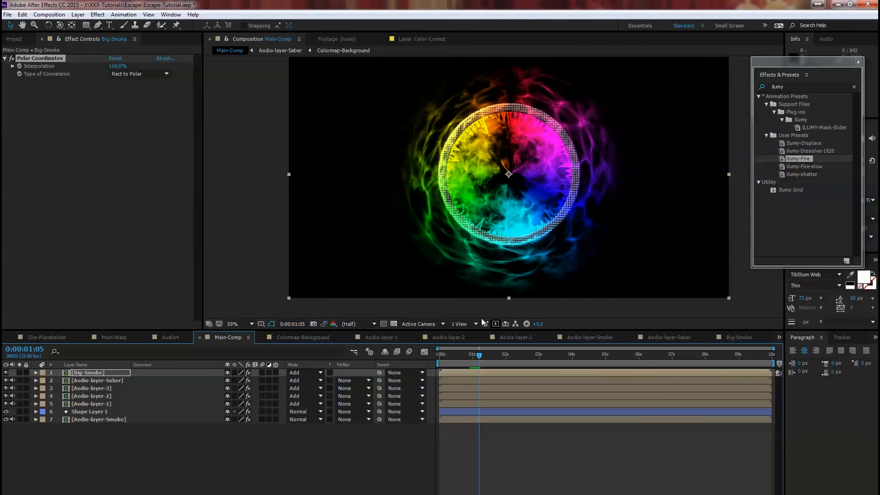
Duplicate the Big-Smoke layer in Main-Comp and set the upper copy's Polar Coordinates conversion to Polar to Rect.
left_click(82, 374)
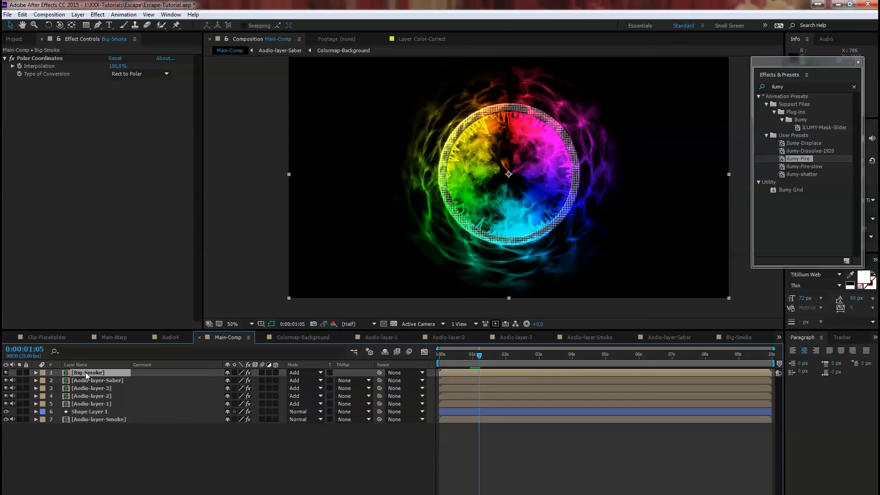
key("ctrl+d")
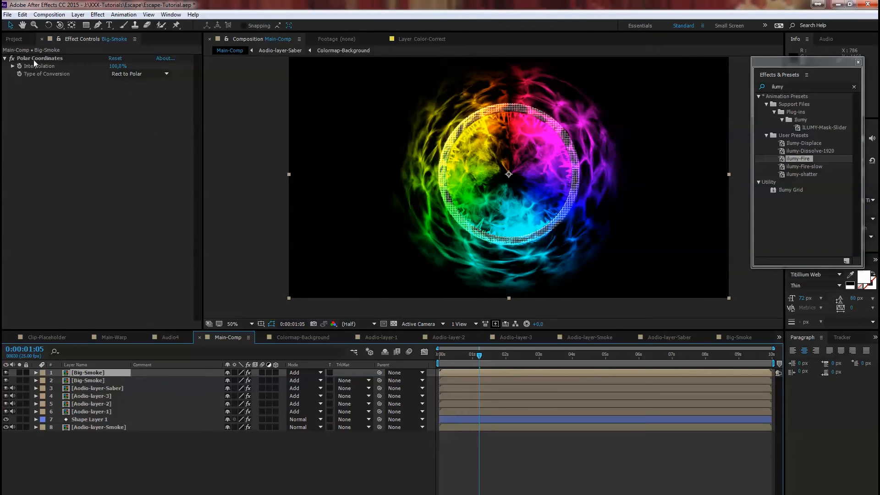
left_click(138, 74)
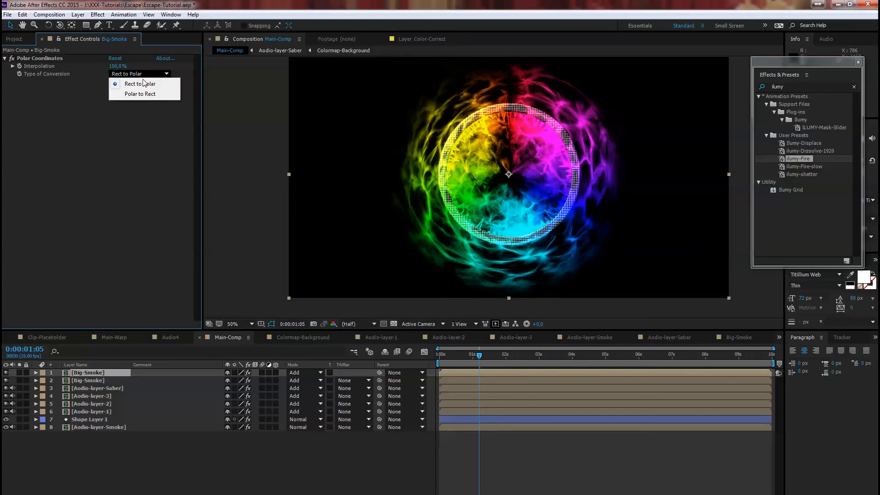
left_click(151, 95)
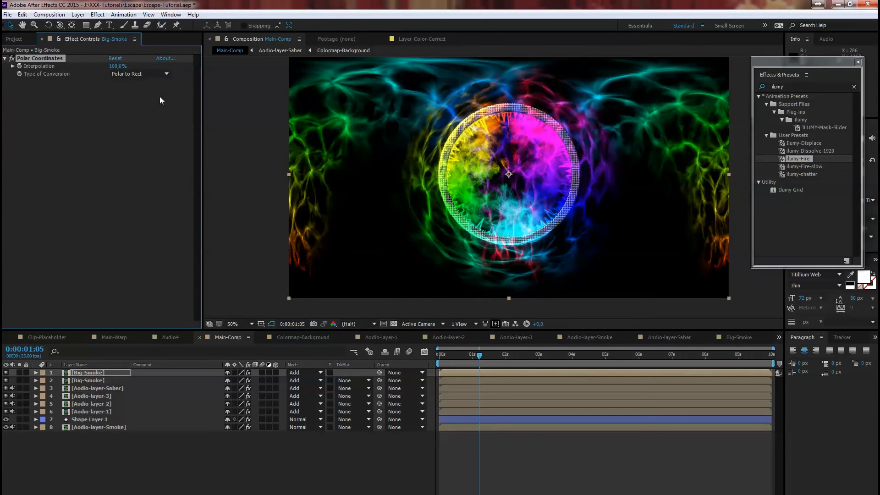
left_click(106, 373)
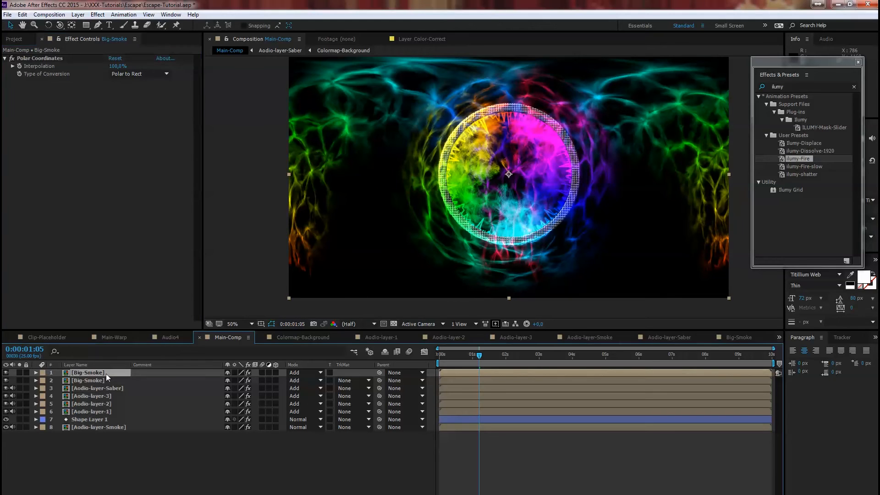
Set the opacity of the topmost Big-Smoke layer in Main-Comp to 20%.
key("t")
left_click(232, 380)
type("1")
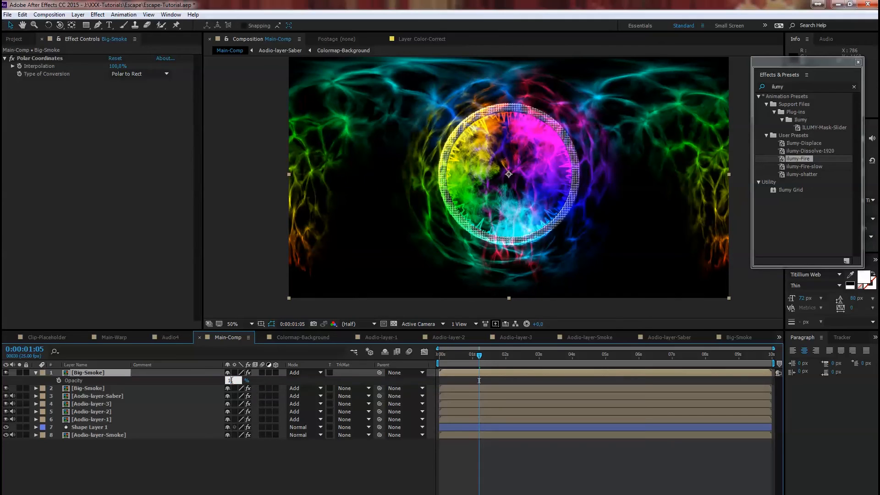
key("Return")
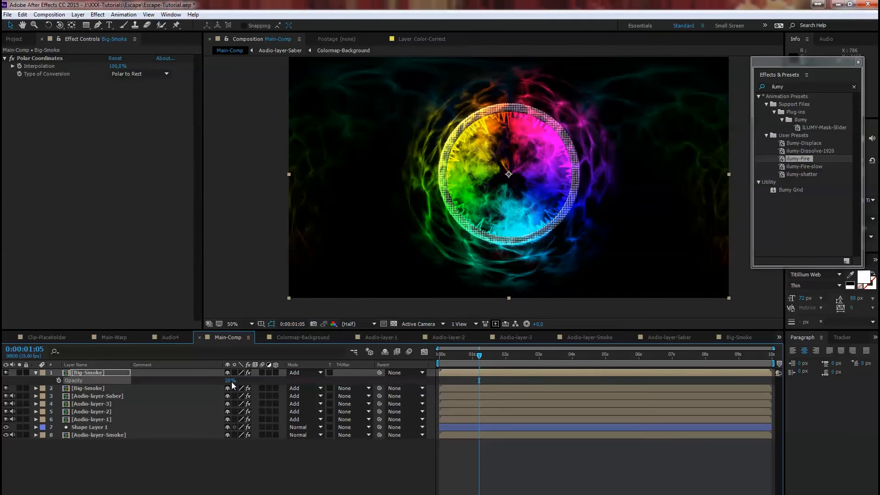
Duplicate the topmost, 20% opacity Big-Smoke layer and set the new copy's rotation to 180°.
left_click(87, 372)
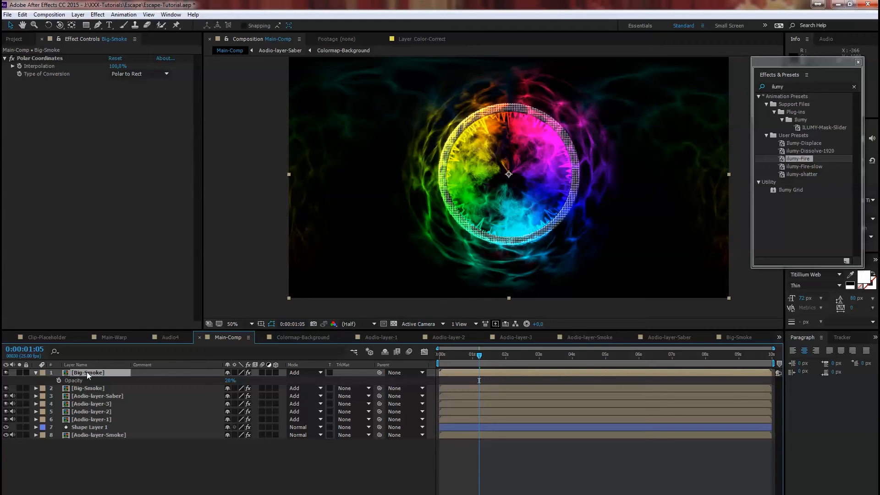
key("ctrl+d")
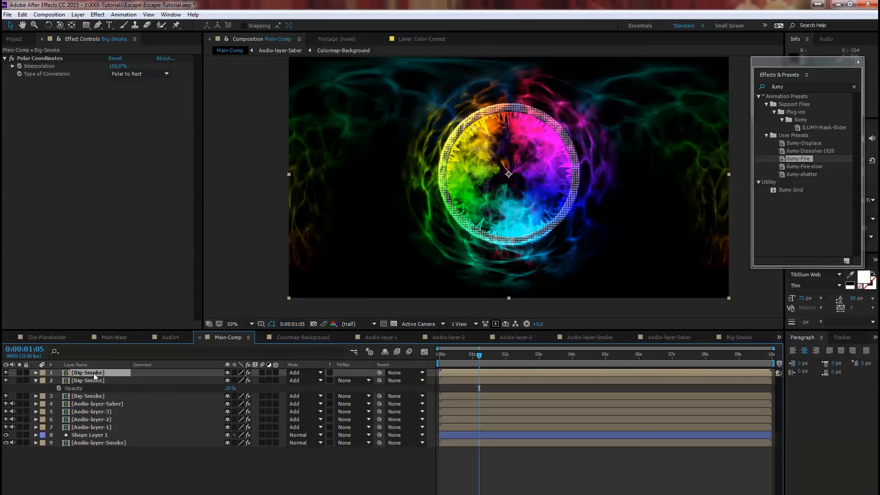
key("r")
left_click(241, 381)
left_click(241, 381)
type("180")
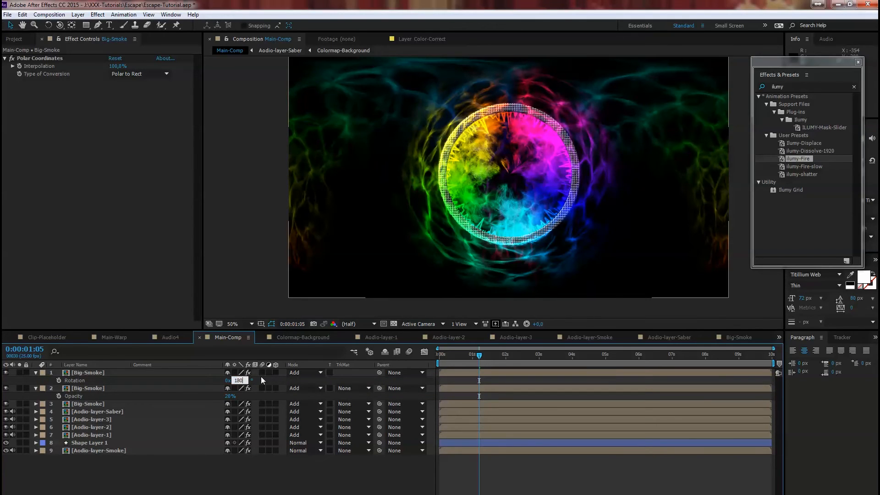
key("Return")
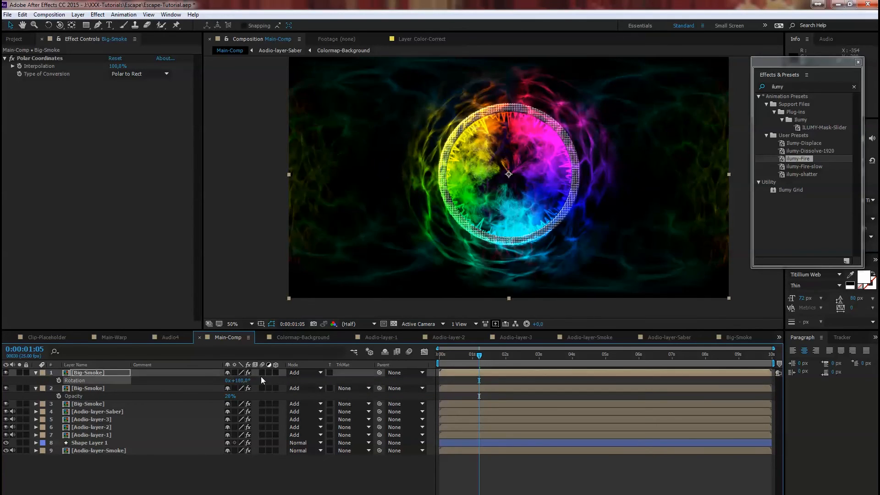
left_click(319, 372)
left_click(227, 268)
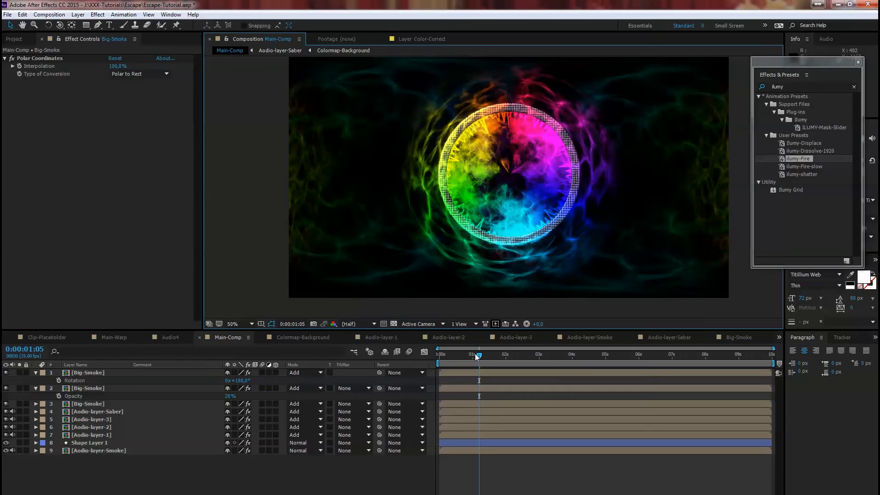
Preview Main-Comp from the start and scrub through the first second to check the layered smoke.
left_click_drag(475, 356, 436, 351)
mouse_move(498, 219)
left_mouse_down()
mouse_move(474, 220)
mouse_move(483, 222)
left_mouse_up()
scroll(473, 220, "up", 1)
key("space")
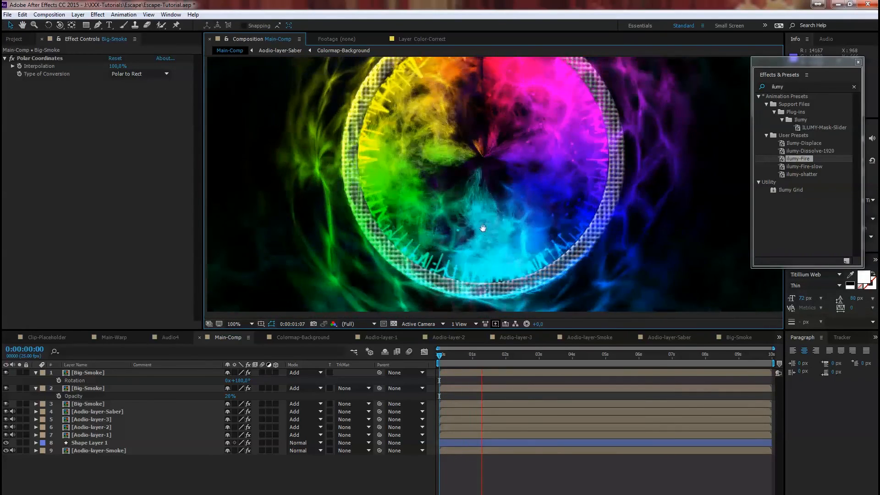
scroll(483, 228, "up", 1)
scroll(483, 228, "down", 6)
scroll(483, 228, "up", 2)
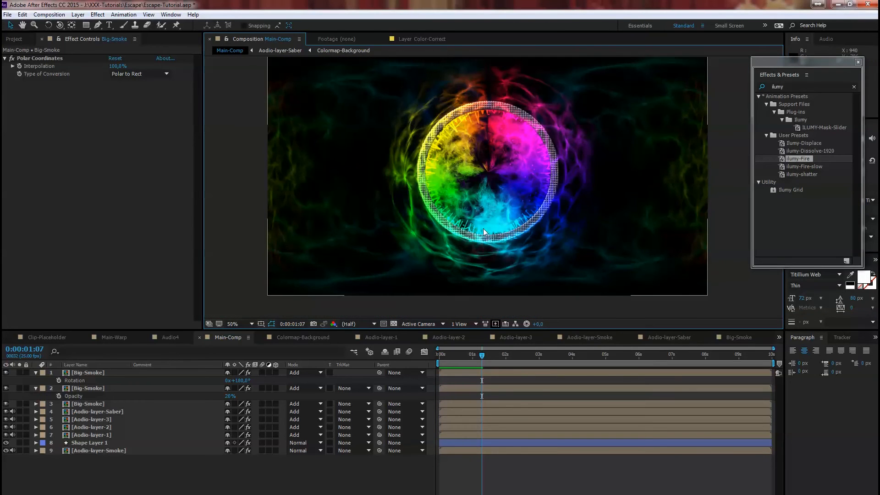
left_click_drag(484, 356, 430, 357)
key("space")
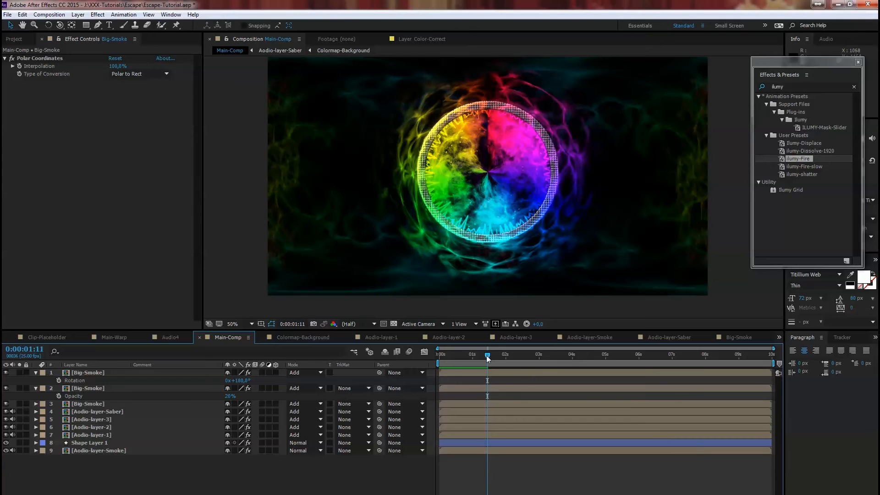
left_click(449, 356)
mouse_move(457, 358)
left_mouse_down()
mouse_move(474, 358)
mouse_move(466, 358)
left_mouse_up()
Create a black 1920 × 1080 px solid named BG in Main-Comp and place it below Aodio-layer-Smoke.
left_click(123, 450)
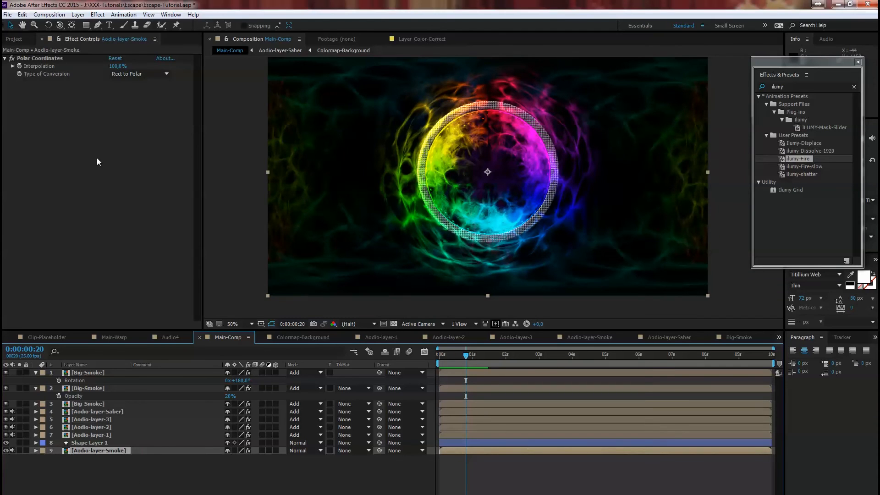
left_click(78, 15)
mouse_move(118, 28)
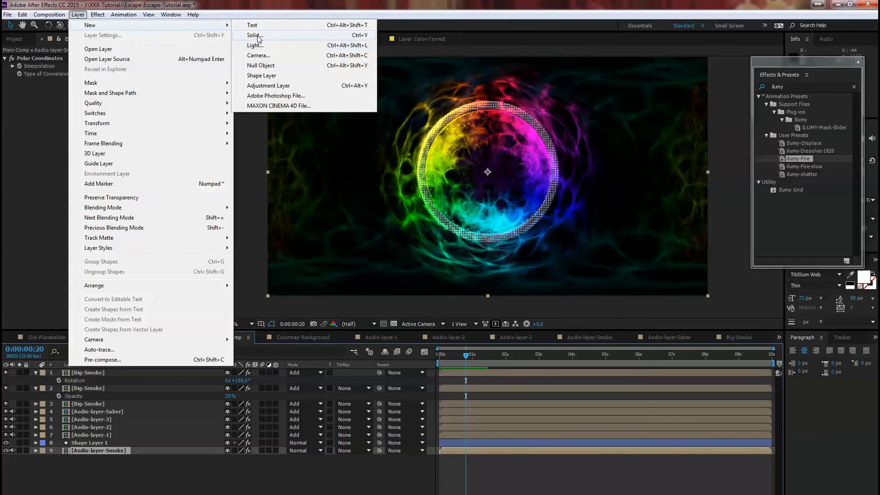
left_click(251, 35)
type("BG")
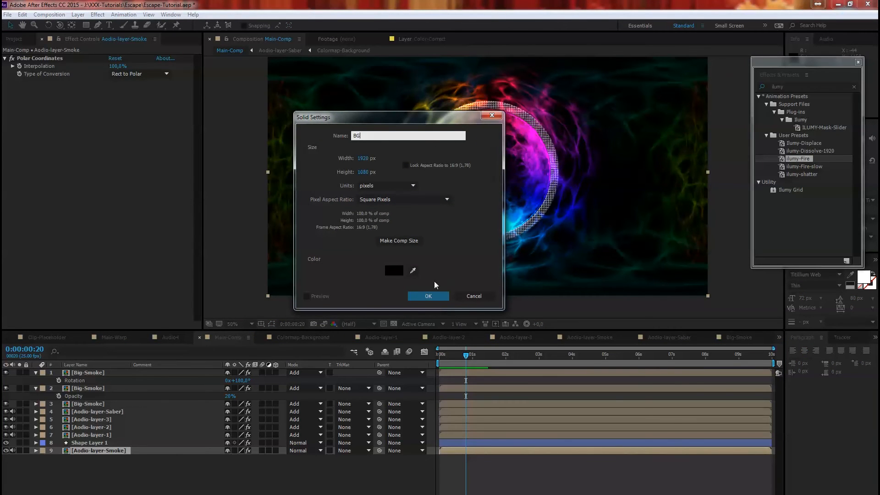
left_click(428, 295)
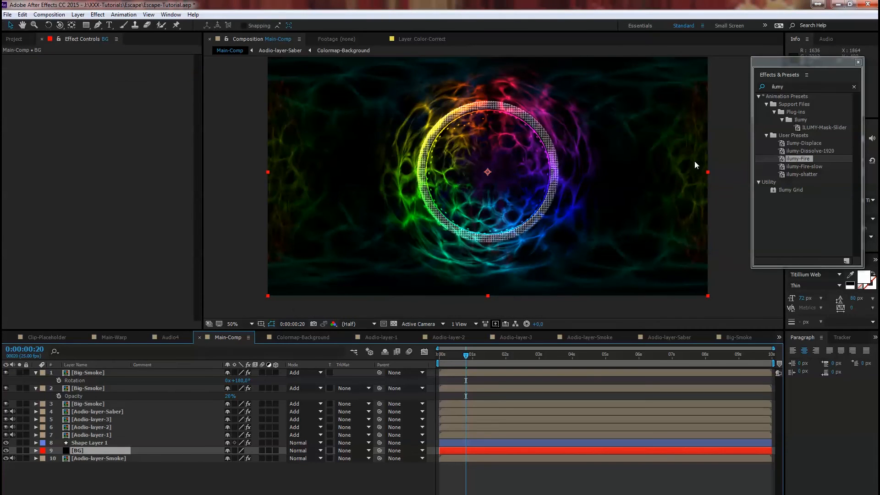
left_click_drag(98, 449, 99, 463)
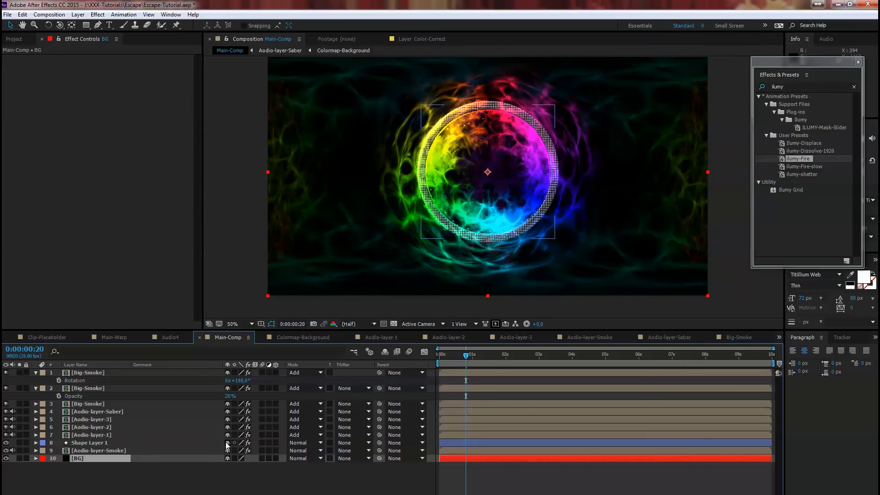
Apply the CC Threads effect to the BG solid with width 20, height 20 and overlaps 5.
double_click(814, 87)
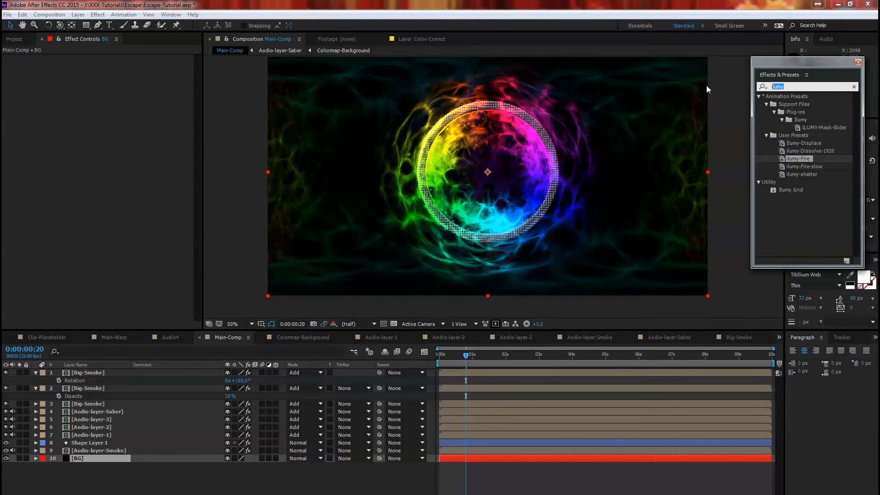
type("cc th")
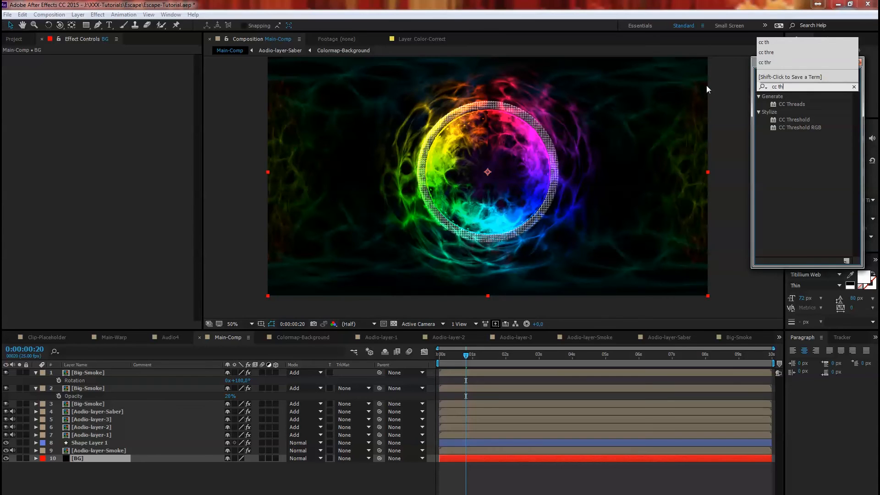
double_click(800, 103)
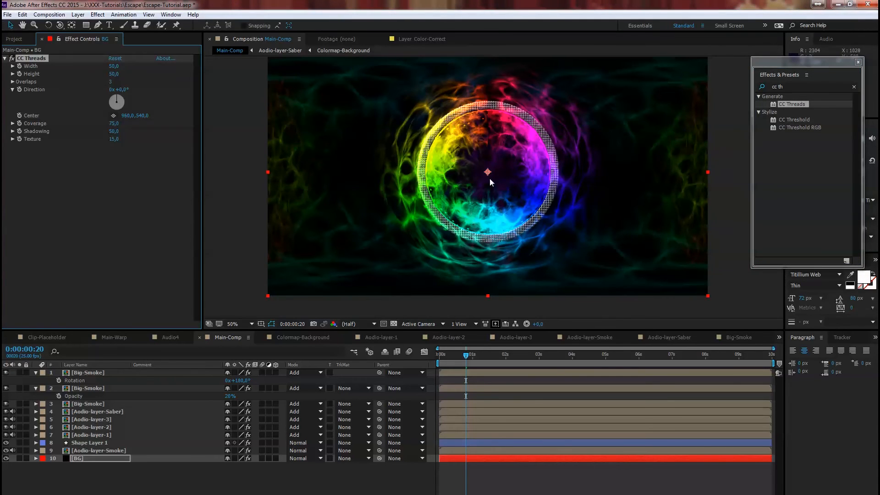
left_click(111, 66)
type("180")
key("Tab")
type("20")
key("Tab")
type("5")
key("Tab")
Change the BG solid's colour to a dark orange-brown in its solid settings.
left_click(95, 459)
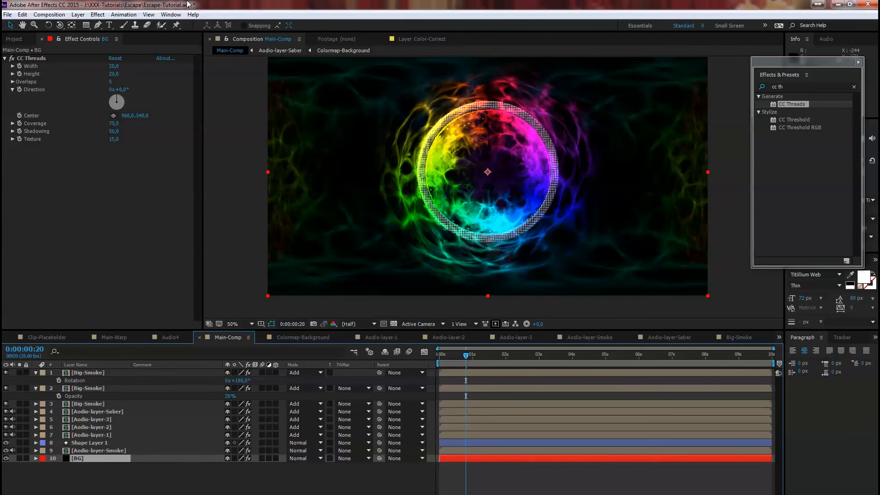
left_click(78, 14)
left_click(97, 35)
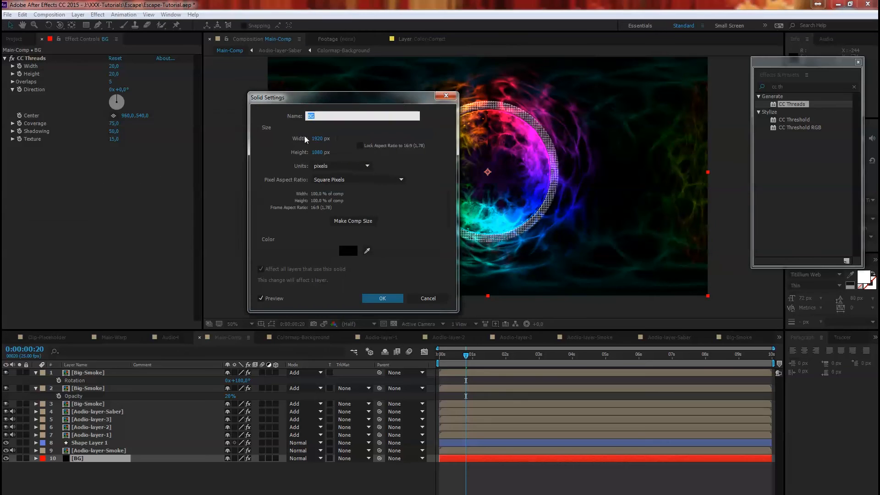
left_click(367, 252)
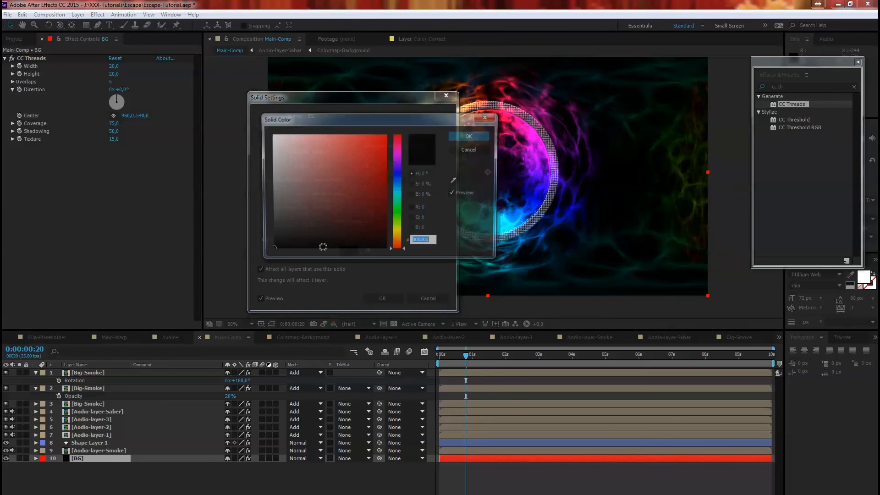
left_click(399, 239)
left_click_drag(382, 211, 386, 216)
left_click_drag(425, 120, 339, 122)
left_click(385, 136)
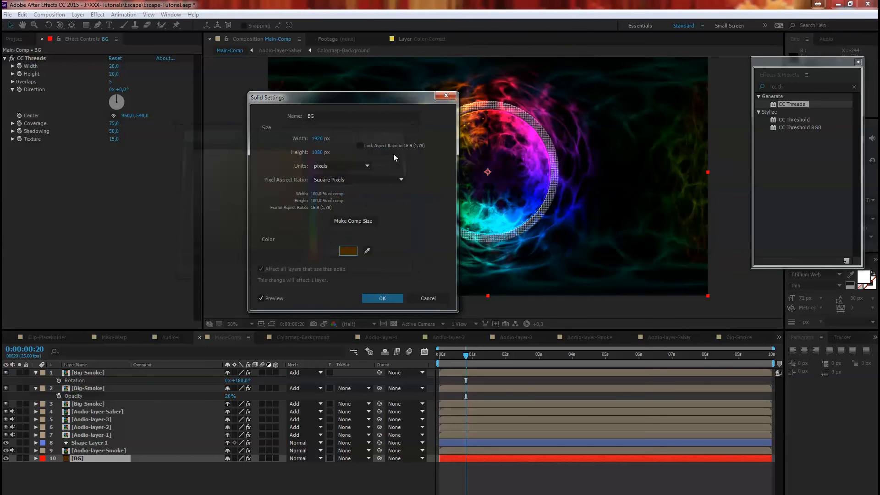
left_click(383, 298)
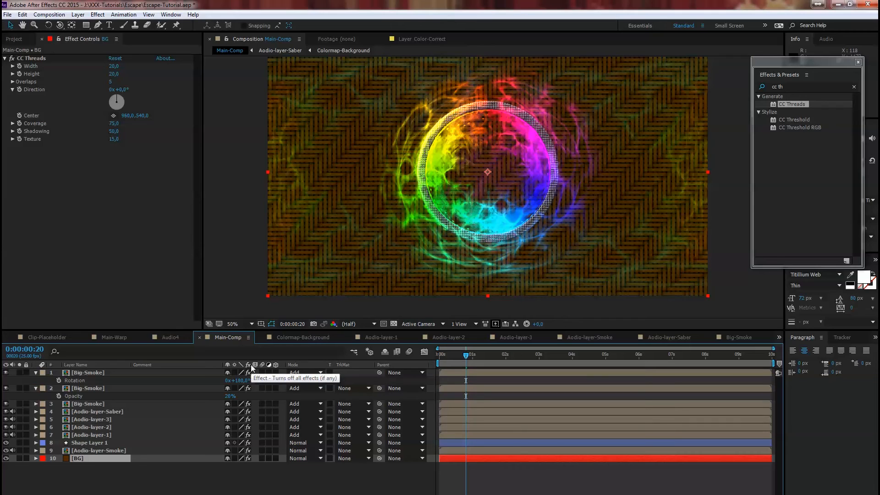
Pre-compose the layers from Aodio-layer-Saber down to Aodio-layer-Smoke, including Shape Layer 1, into a composition named Main-Ring.
left_click(100, 450)
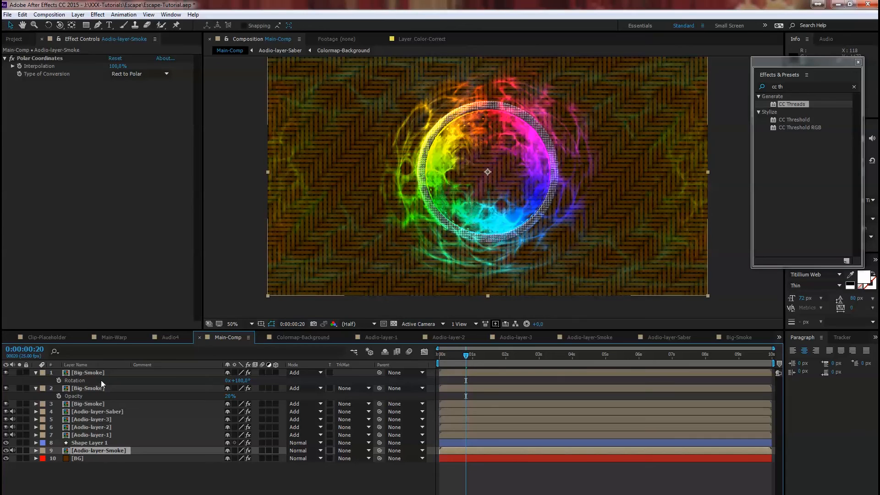
key("ctrl+a")
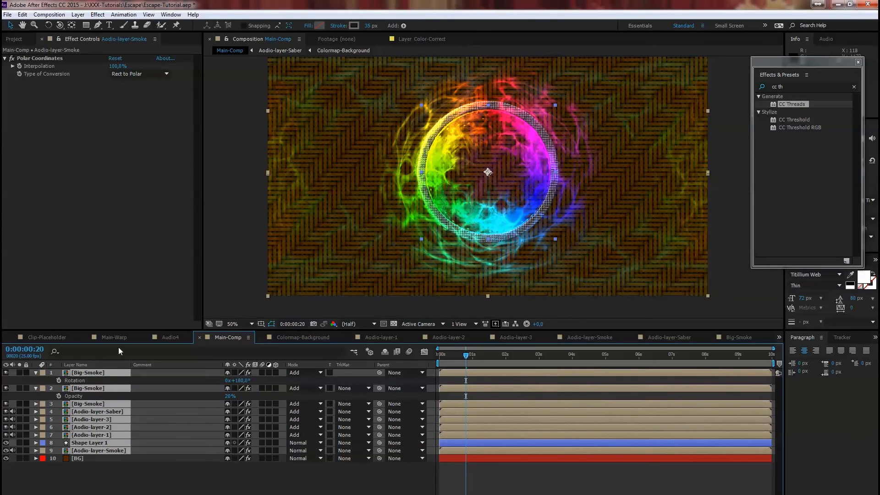
left_click(78, 14)
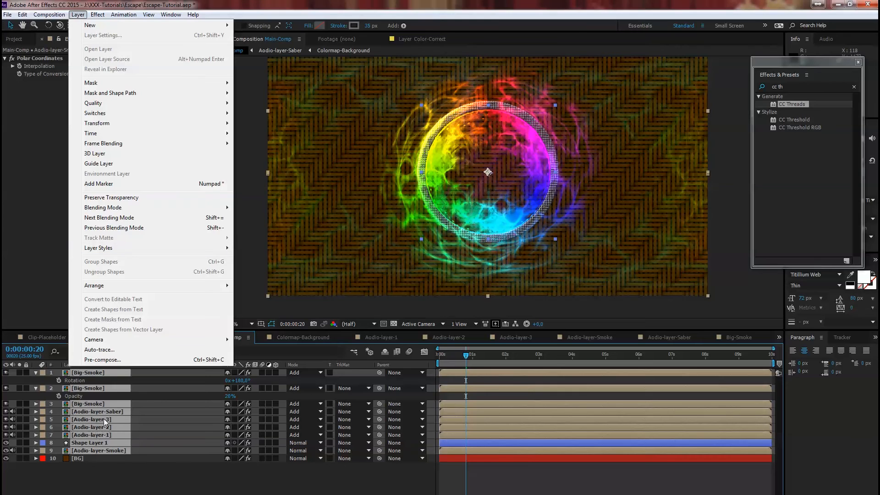
left_click(98, 409, "shift")
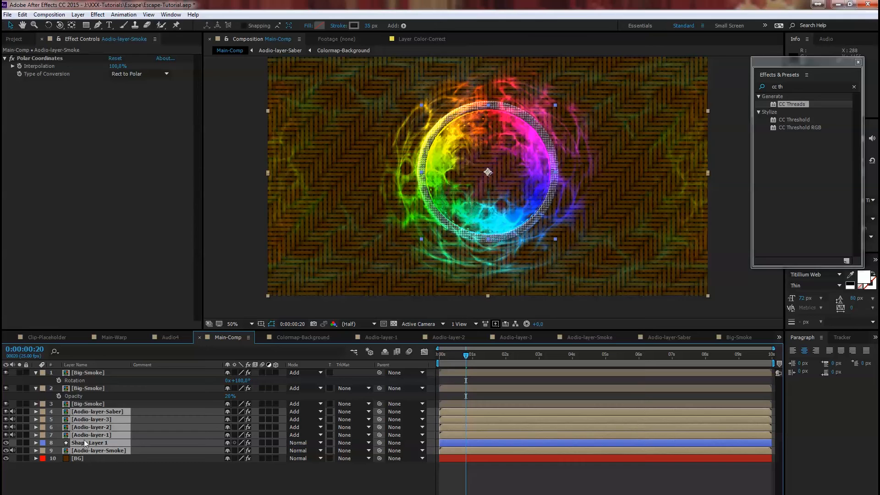
left_click(78, 14)
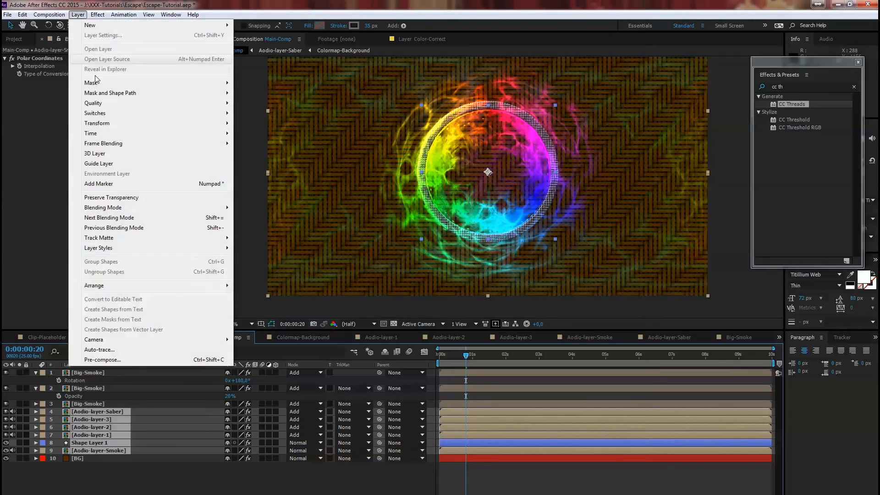
left_click(103, 360)
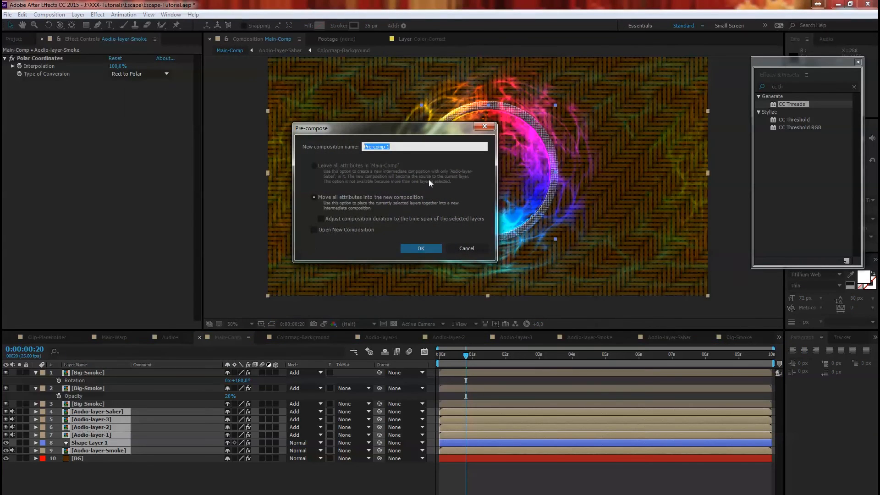
type("Main-Ring")
left_click(422, 248)
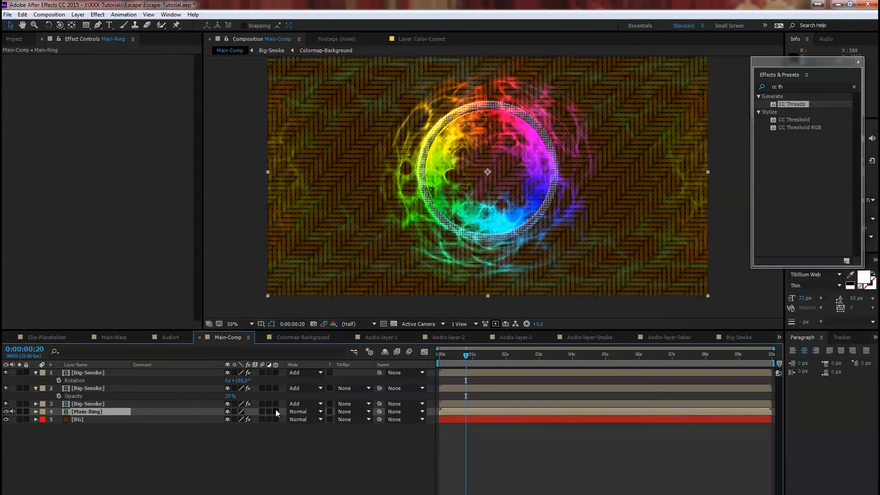
Make the Main-Ring and BG layers 3D and set Main-Ring's Z position to -40.
left_click(275, 412)
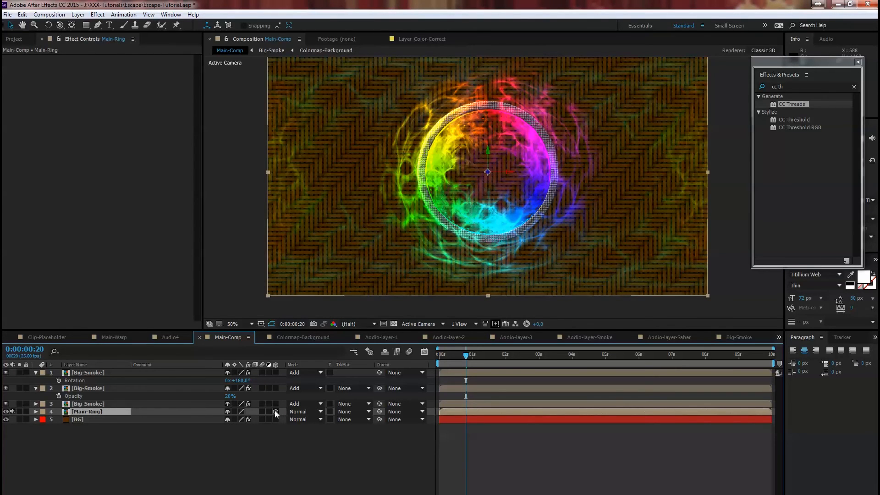
left_click(276, 420)
key("p")
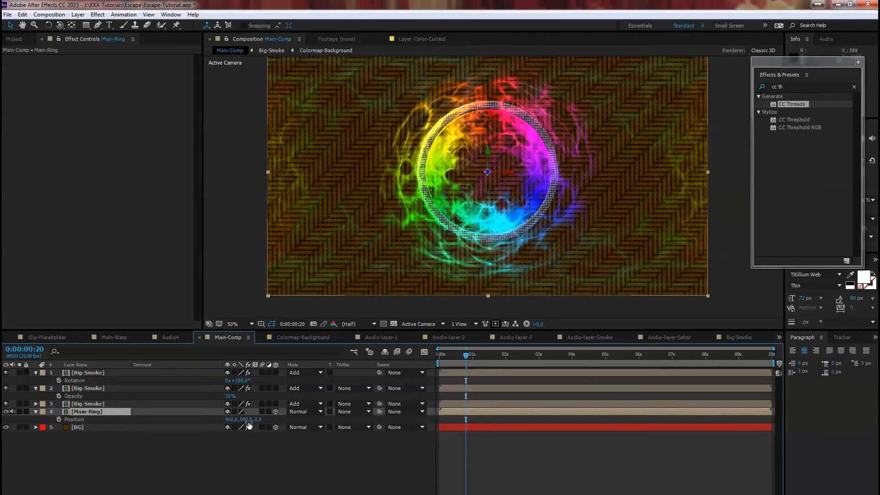
left_click_drag(258, 420, 239, 422)
Push the BG layer back in depth to a Z position of about 1188.
left_click(83, 427)
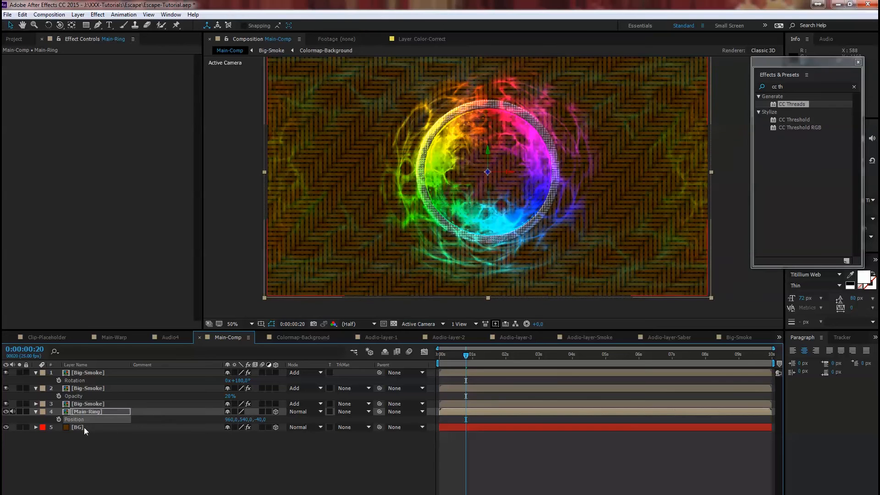
key("p")
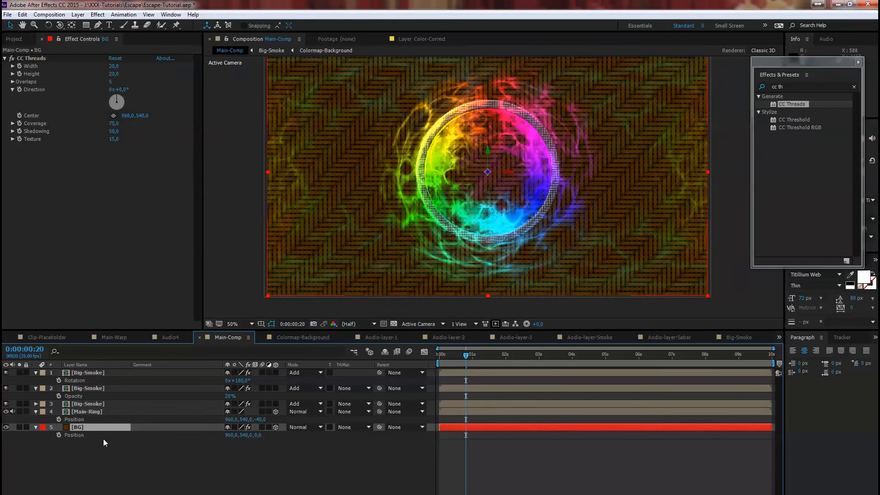
left_click_drag(259, 436, 779, 408)
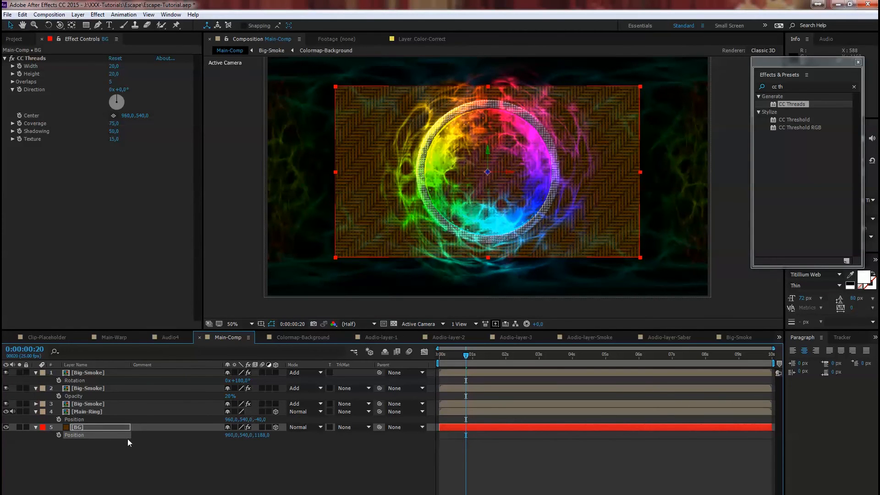
Scale the BG layer up to 150% so it fills the whole frame.
key("s")
left_click_drag(272, 437, 294, 436)
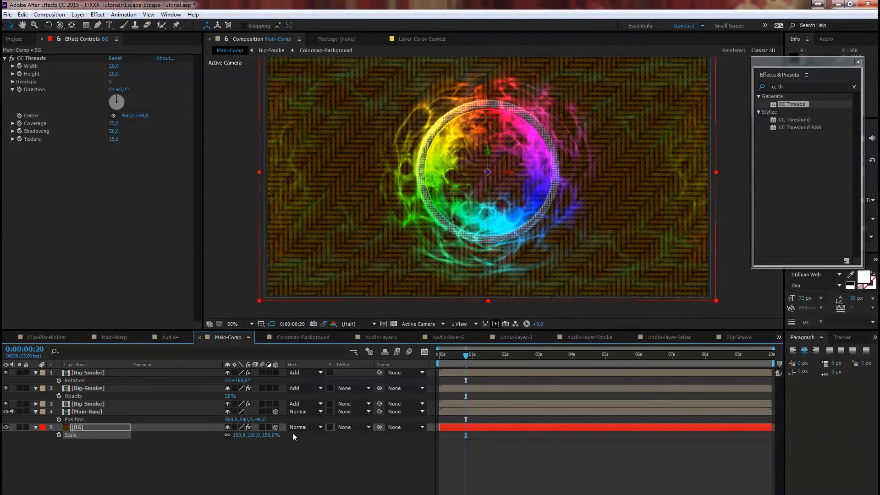
left_click(87, 259)
Add a new point light to Main-Comp with its intensity set to 100%.
left_click(78, 14)
mouse_move(177, 26)
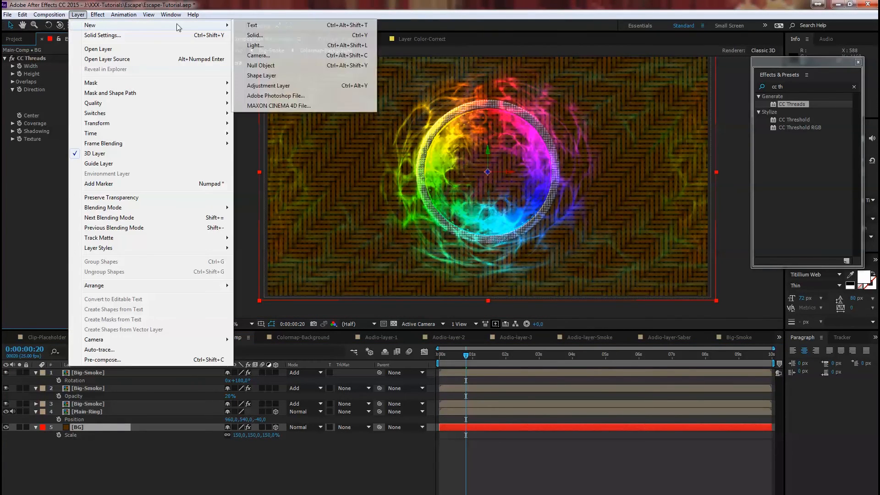
left_click(264, 45)
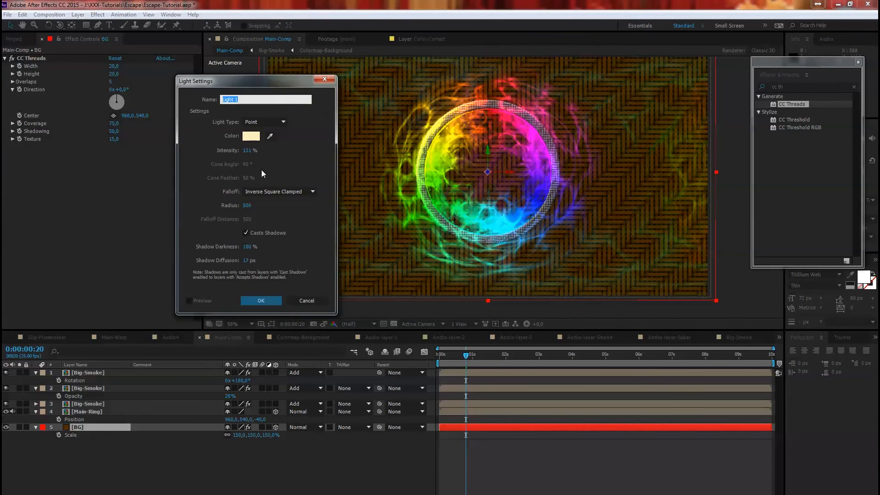
left_click(245, 152)
type("1")
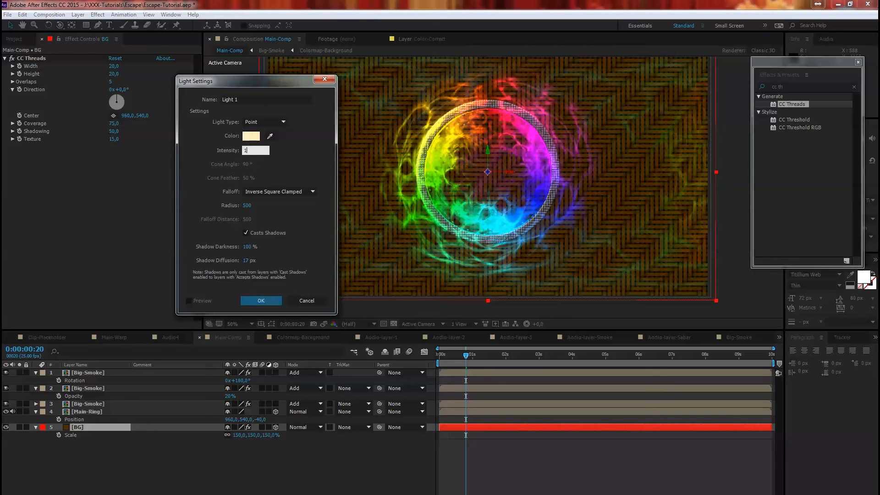
type("00")
key("Return")
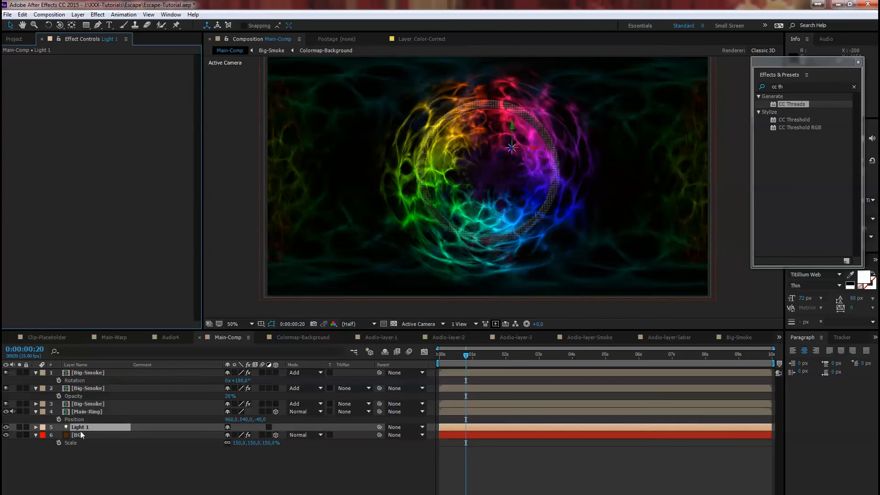
Move Light 1 to the top of the layer stack and set its position to about 938, 548, -552.7.
left_click_drag(84, 427, 89, 370)
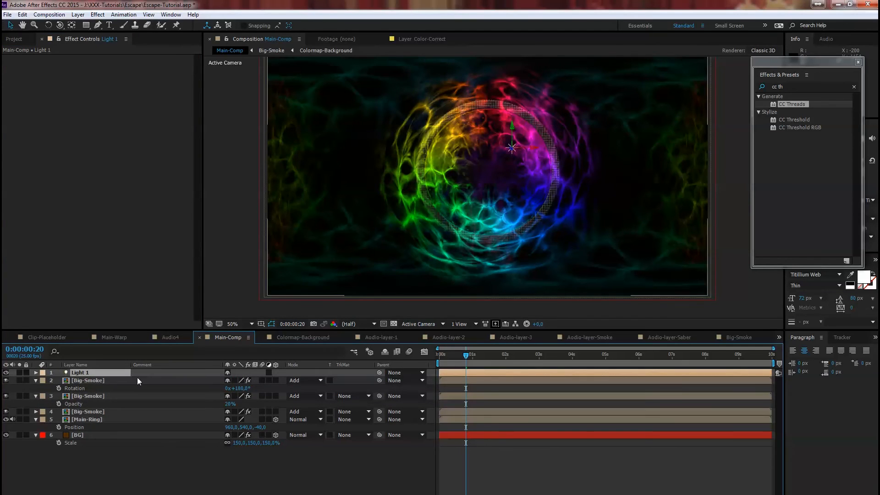
key("p")
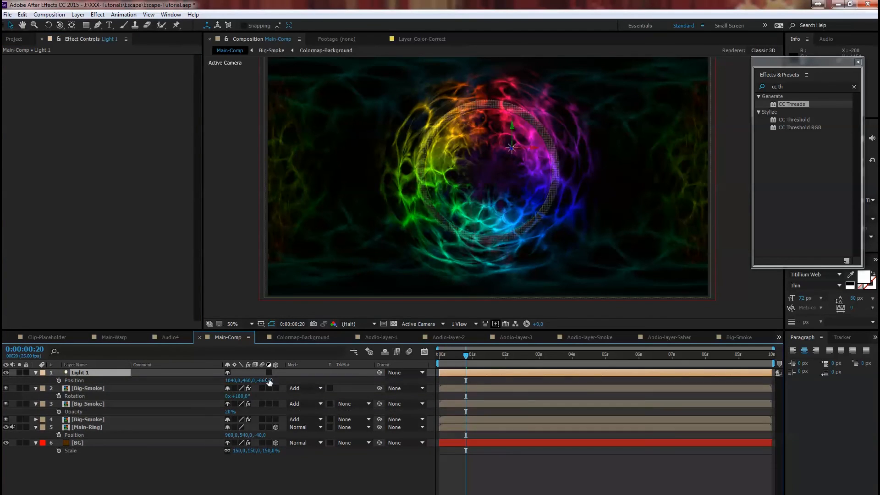
left_click_drag(355, 373, 390, 366)
left_click_drag(248, 381, 185, 377)
left_click_drag(262, 380, 152, 366)
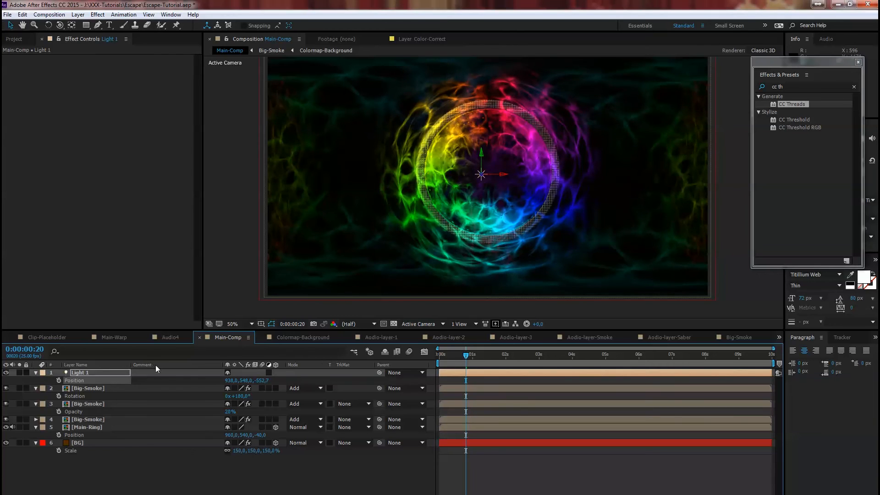
Duplicate the Main-Ring layer and bring the copy forward to a Z position of about -1398.
left_click(98, 427)
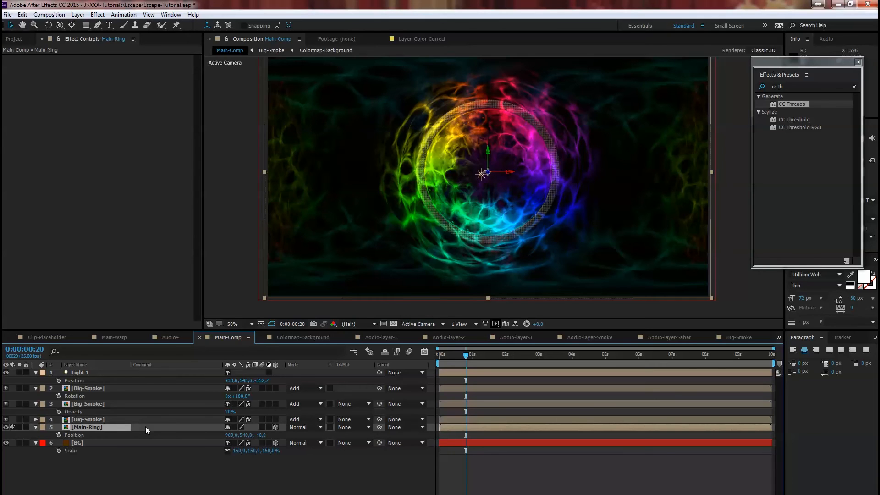
key("ctrl+d")
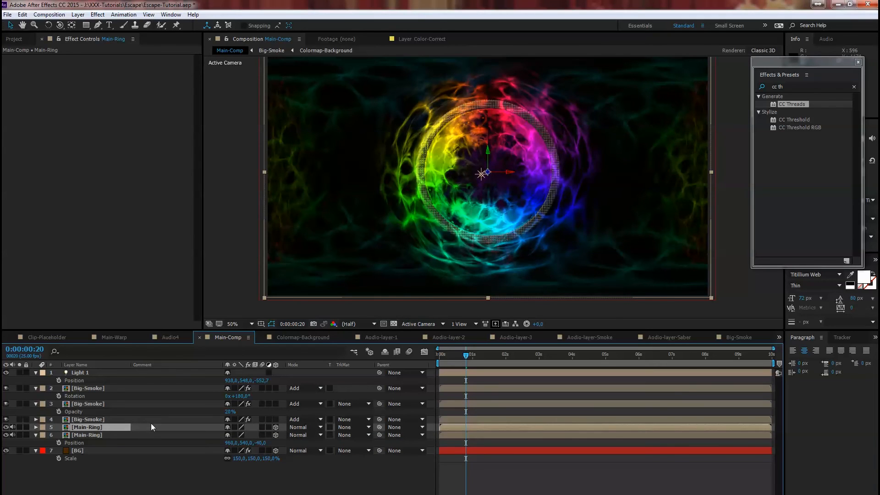
key("p")
left_click_drag(264, 436, 103, 436)
mouse_move(2, 395)
left_mouse_down()
mouse_move(72, 380)
mouse_move(2, 381)
left_mouse_up()
left_click_drag(279, 360, 126, 352)
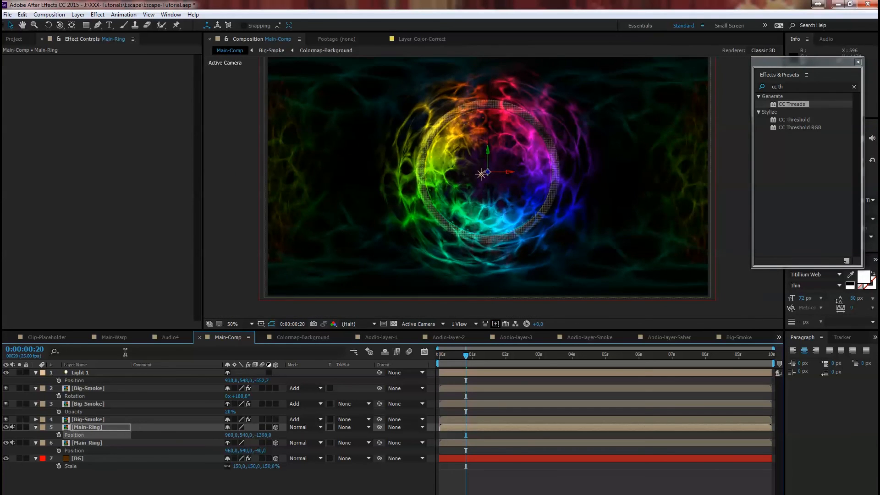
Duplicate Light 1 and bring the copy forward to a Z position of about -1640.7.
left_click(74, 373)
key("ctrl+d")
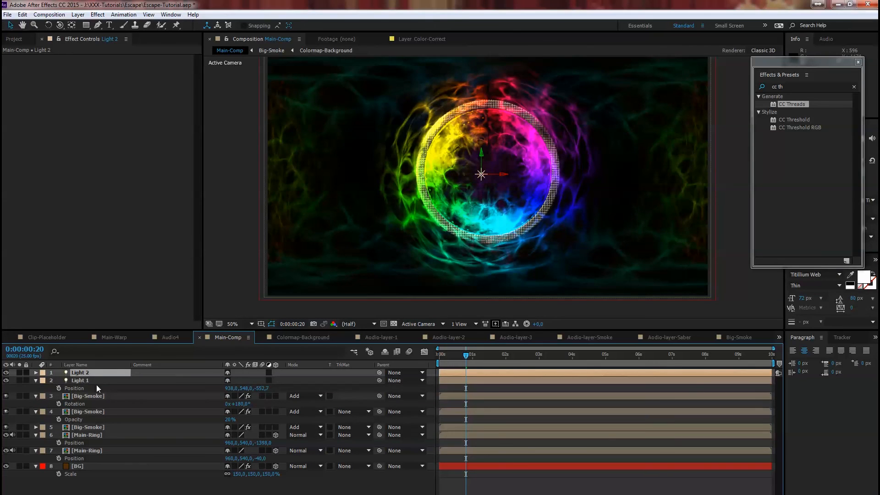
key("p")
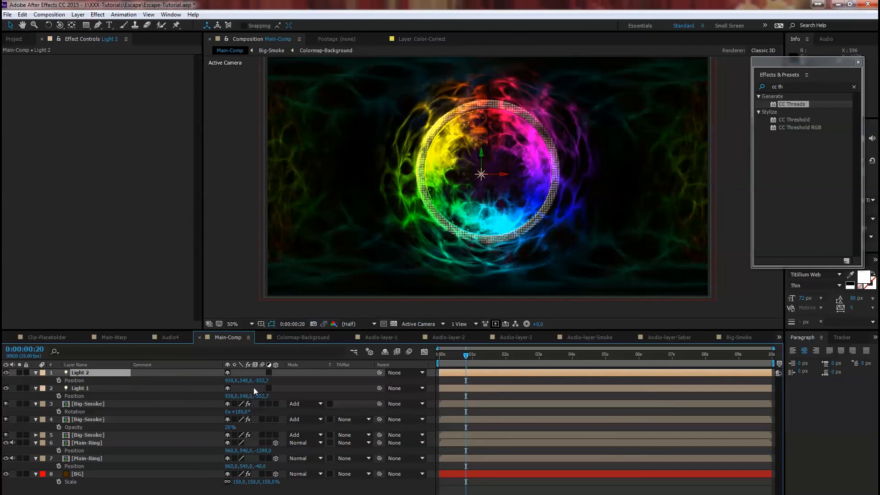
left_click_drag(264, 383, 0, 321)
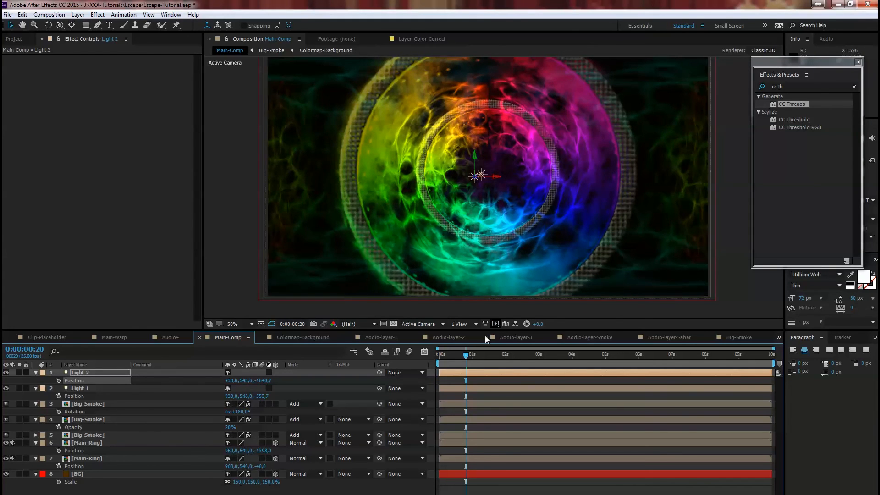
Preview the lit double-ring animation from the start of Main-Comp and return to the first frame.
left_click_drag(454, 354, 401, 354)
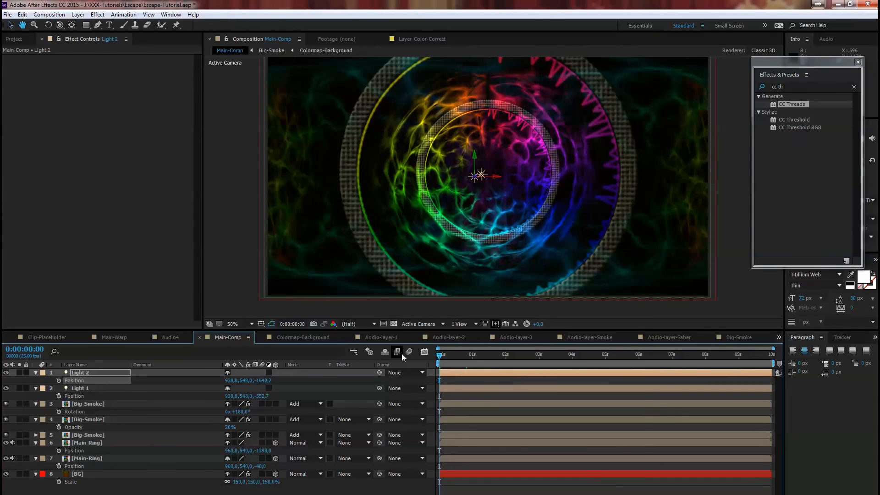
key("space")
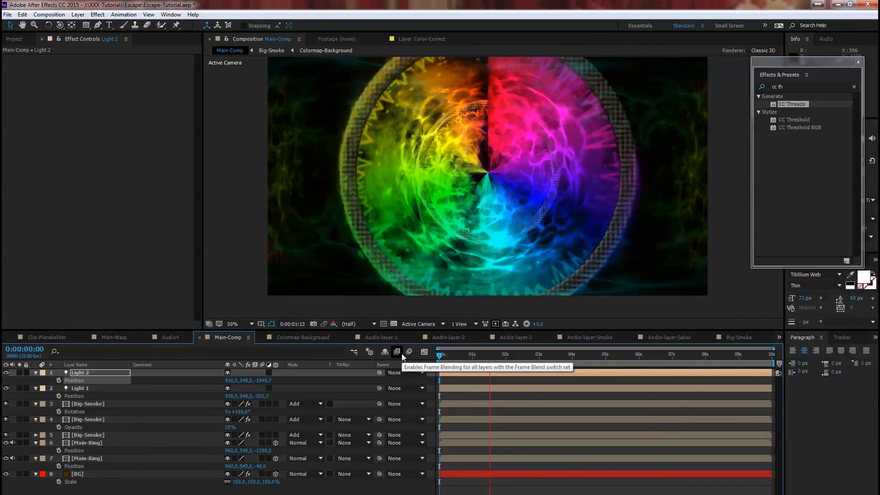
key("space")
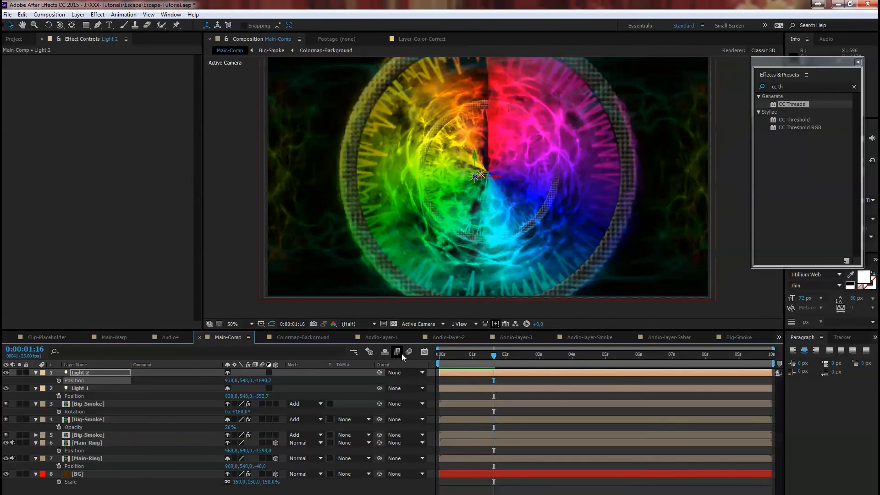
left_click_drag(491, 358, 436, 358)
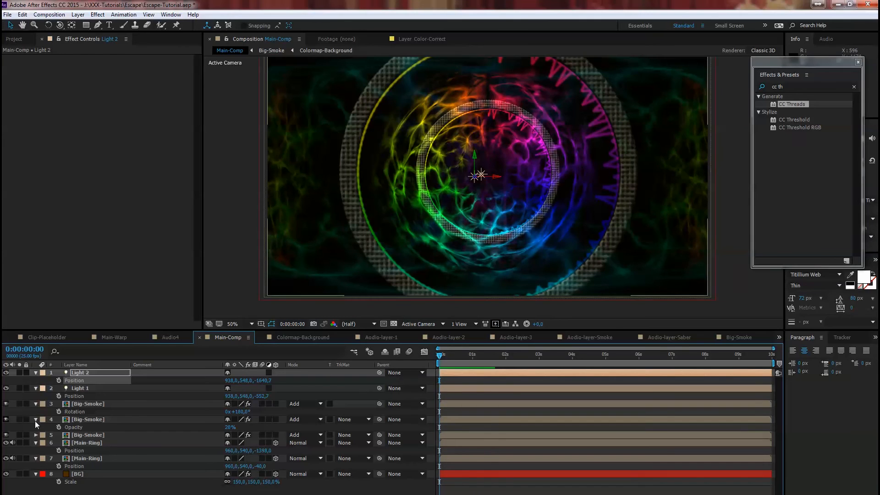
Hide the front Main-Ring copy and check a frame at about 0:00:01:23.
left_click(6, 443)
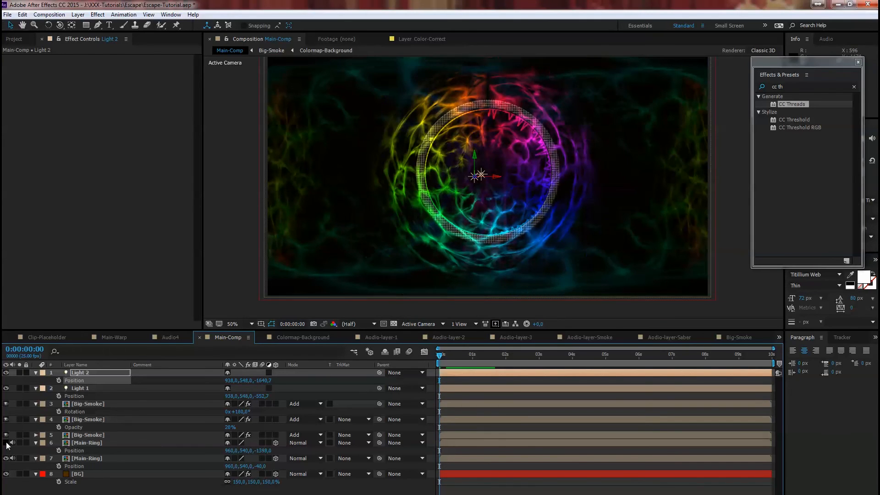
left_click(443, 355)
left_click_drag(469, 353, 504, 350)
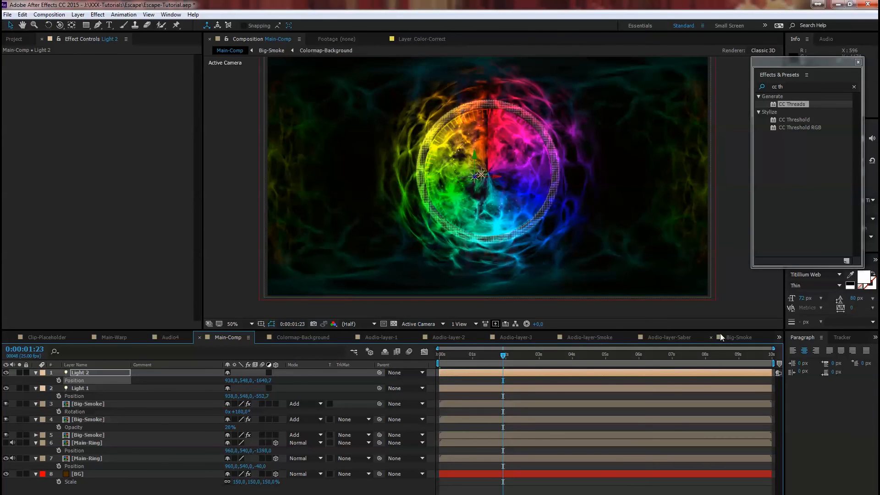
Open the Colormap-Background composition and display the effects applied to its Ramp layer.
left_click(13, 39)
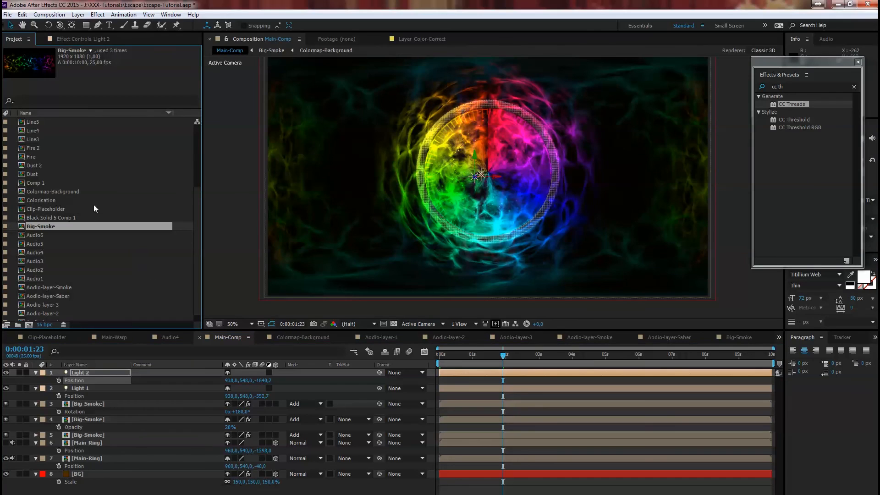
left_click(51, 200)
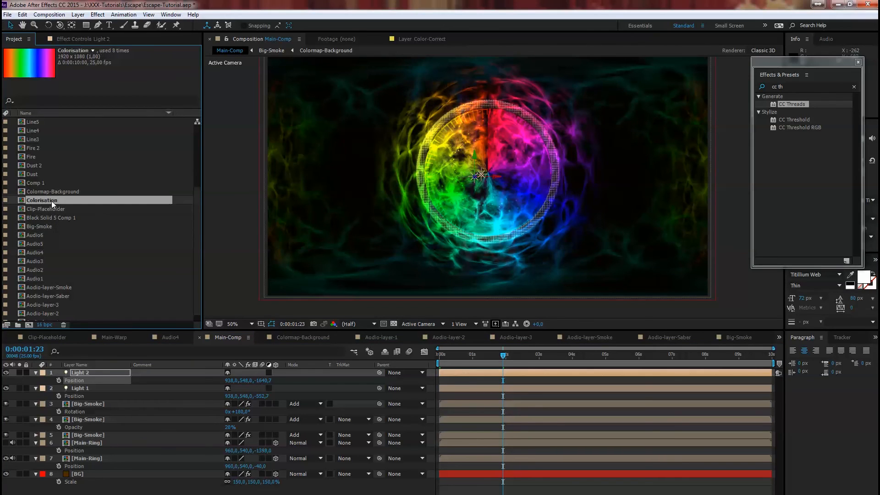
left_click(52, 191)
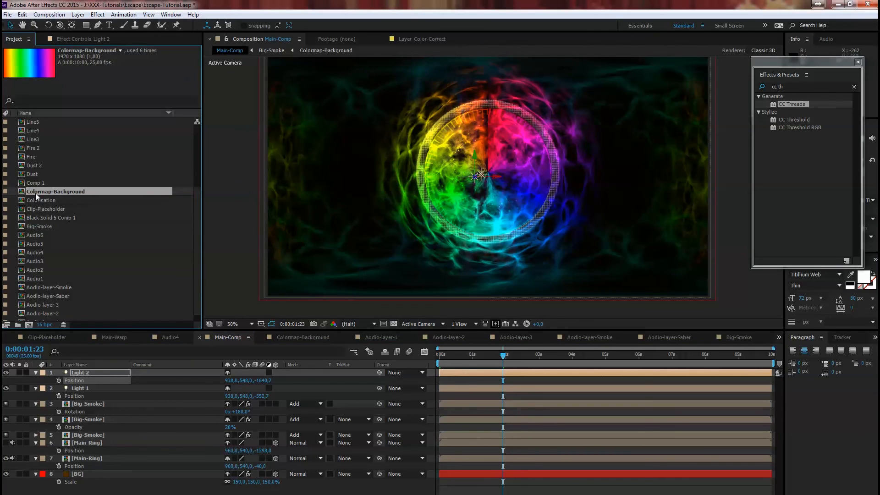
double_click(35, 194)
left_click_drag(507, 355, 484, 354)
left_click(98, 373)
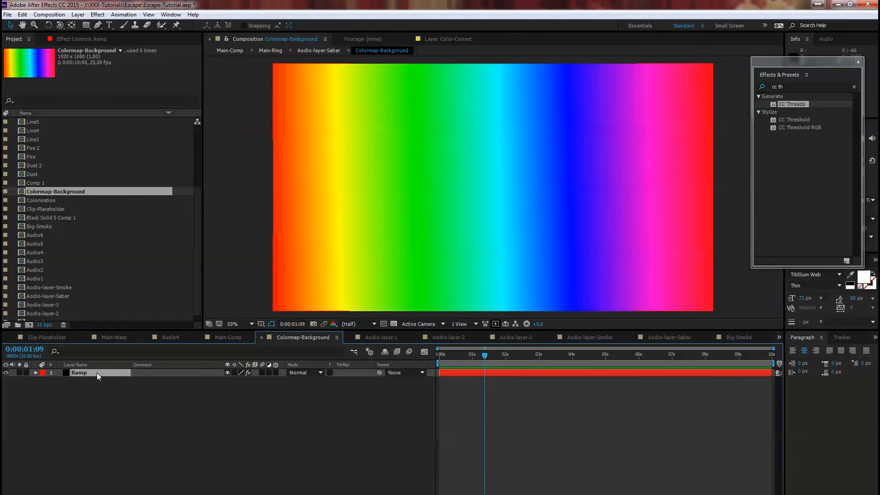
left_click(79, 39)
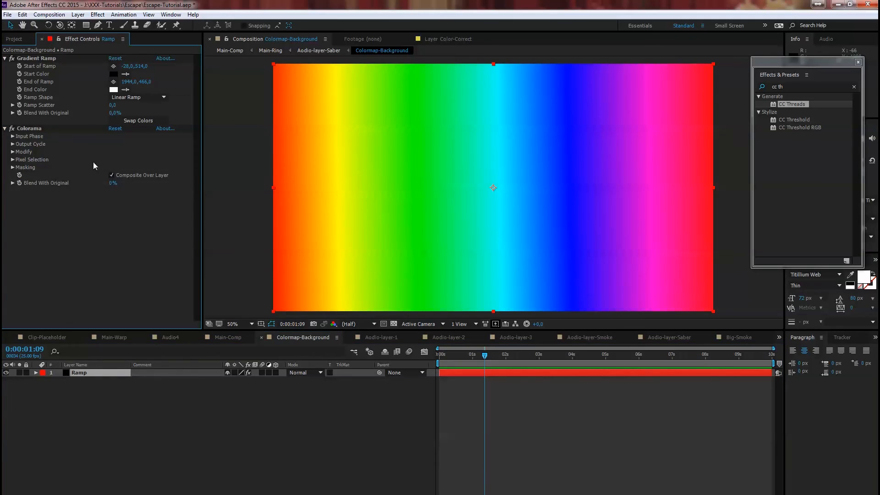
Try the Solarize Blue preset palette in Colorama's output cycle and view the recoloured visualizer in Main-Comp.
left_click(40, 128)
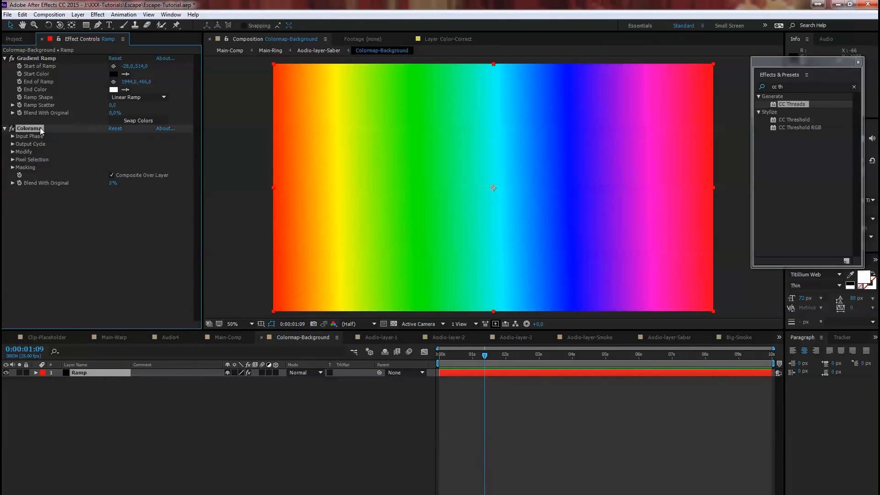
left_click(12, 152)
left_click(12, 152)
left_click(12, 144)
left_click(147, 153)
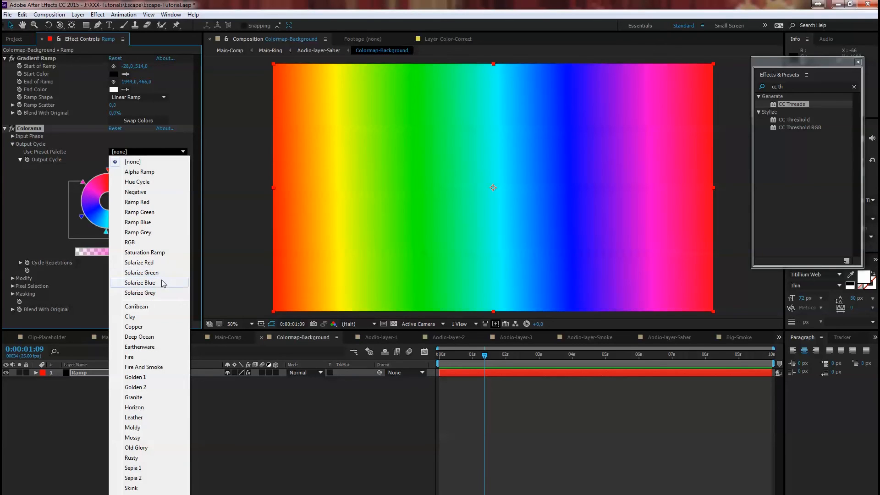
left_click(162, 283)
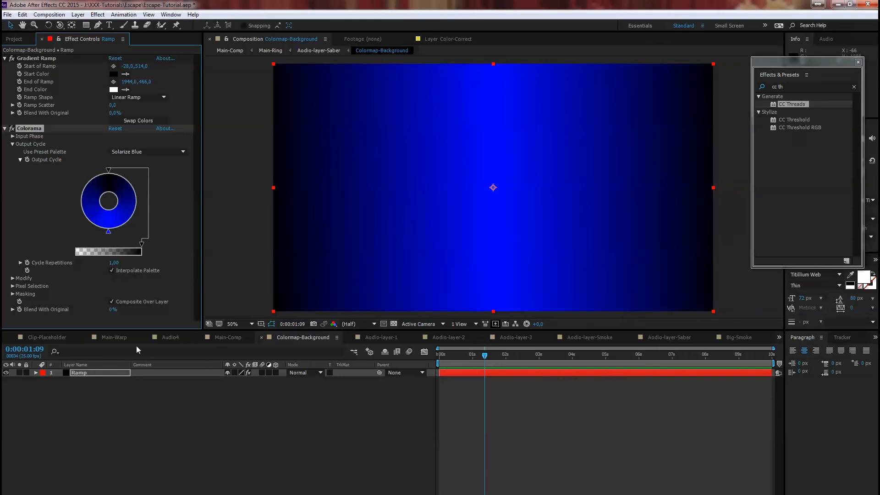
left_click(113, 337)
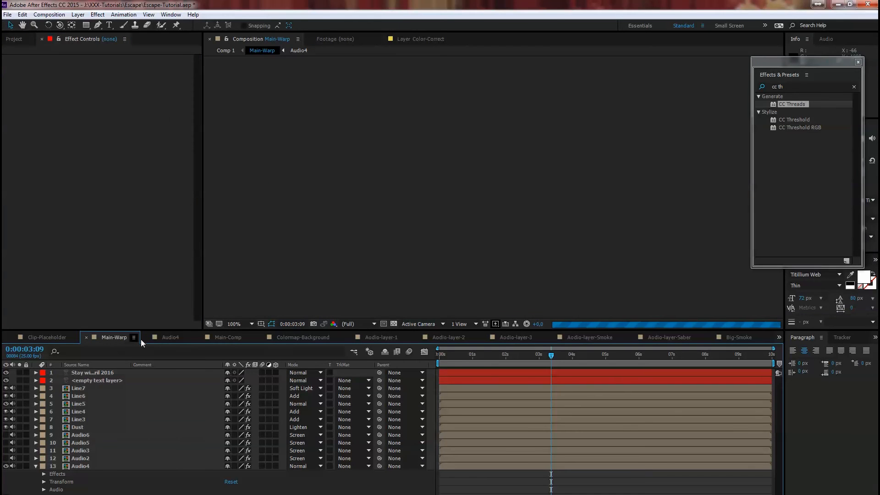
left_click(228, 337)
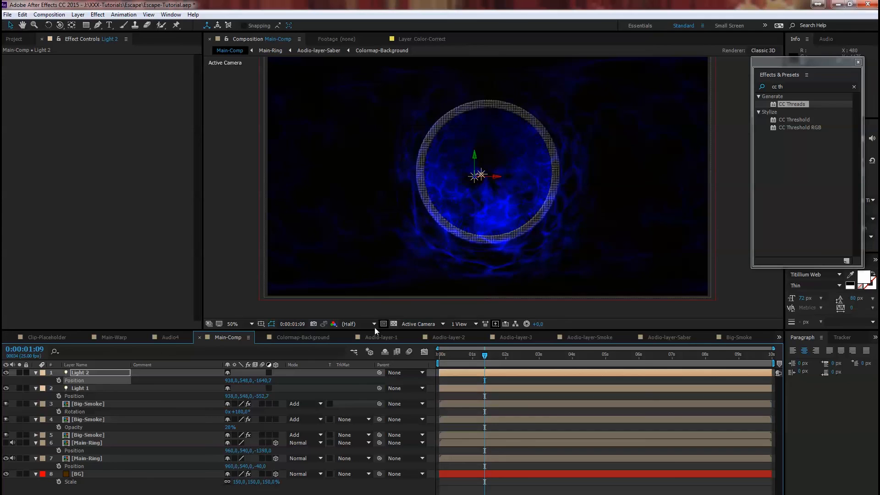
Set the Ramp layer's Colorama palette to Deep Ocean in Colormap-Background and return to Main-Comp.
left_click(324, 338)
left_click(128, 156)
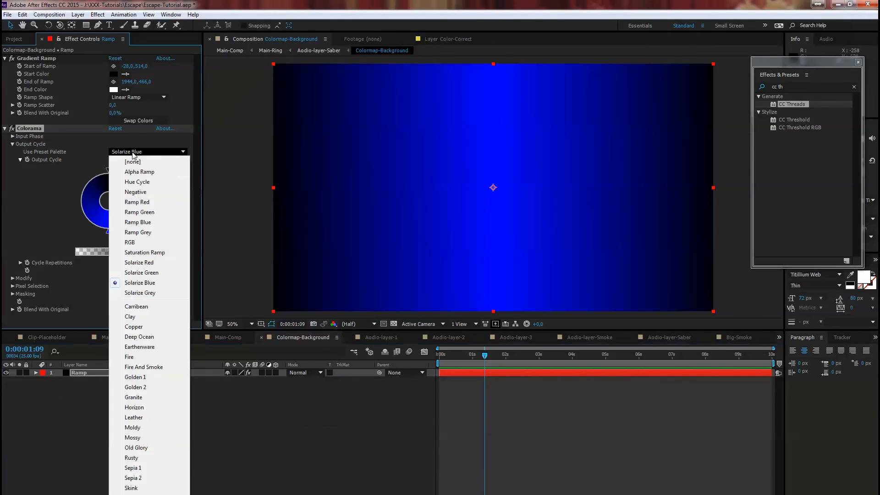
left_click(148, 338)
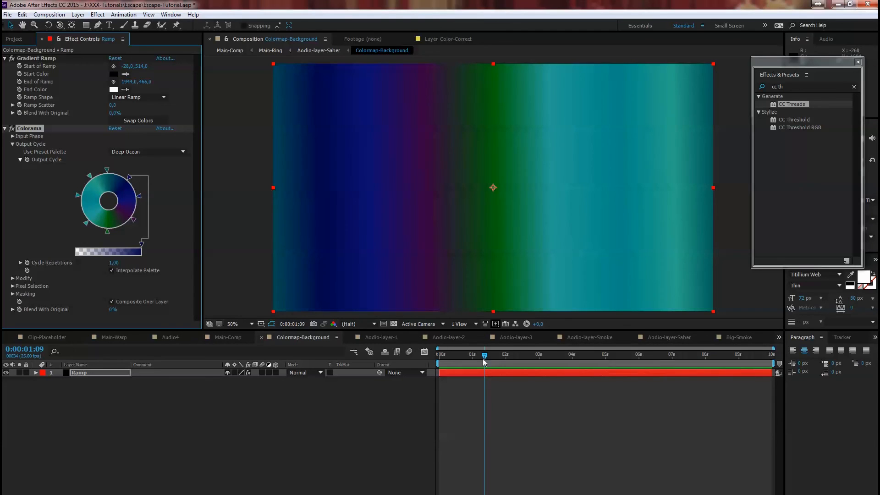
left_click(227, 337)
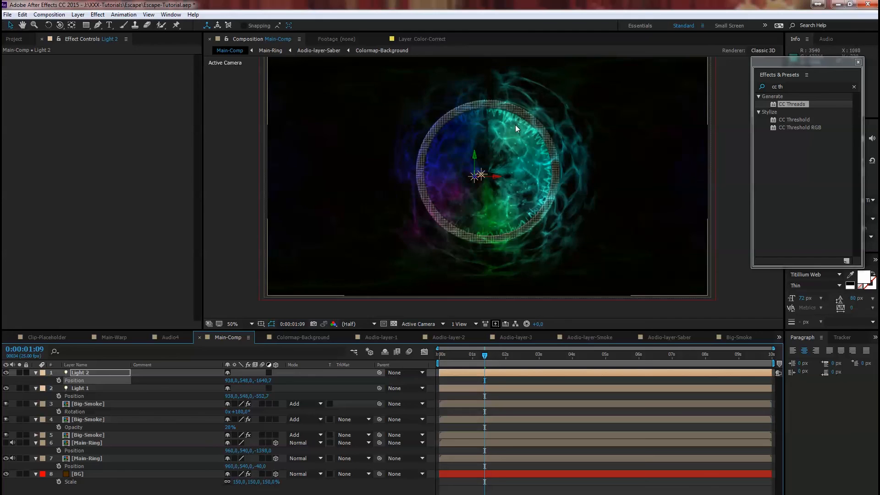
Set the intensity of Light 1 to 171%.
left_click(84, 388)
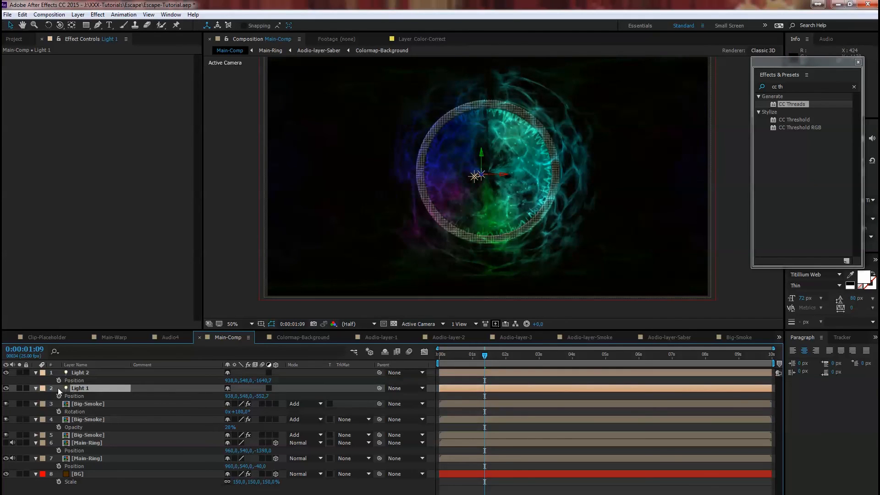
left_click(37, 388)
left_click(37, 388)
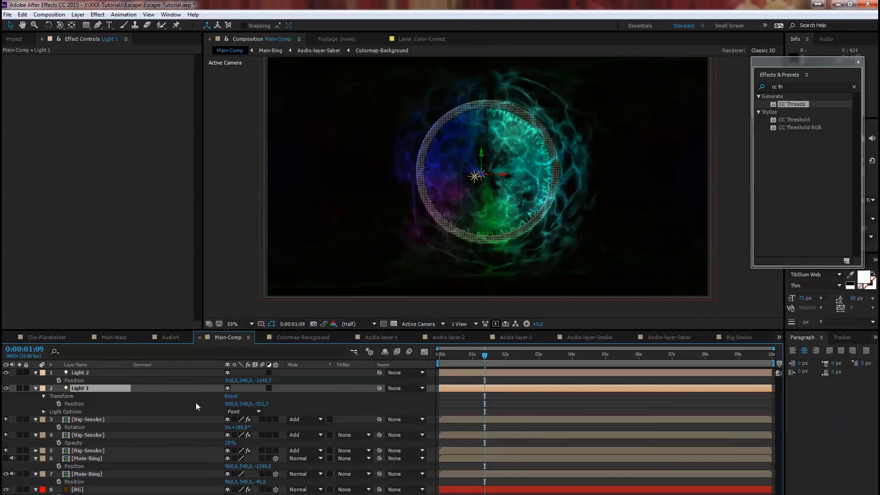
left_click(44, 412)
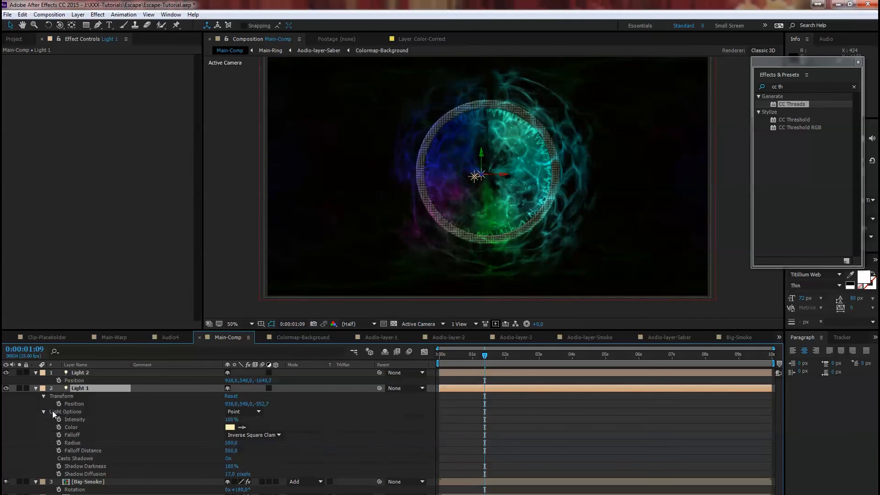
left_click_drag(231, 419, 250, 409)
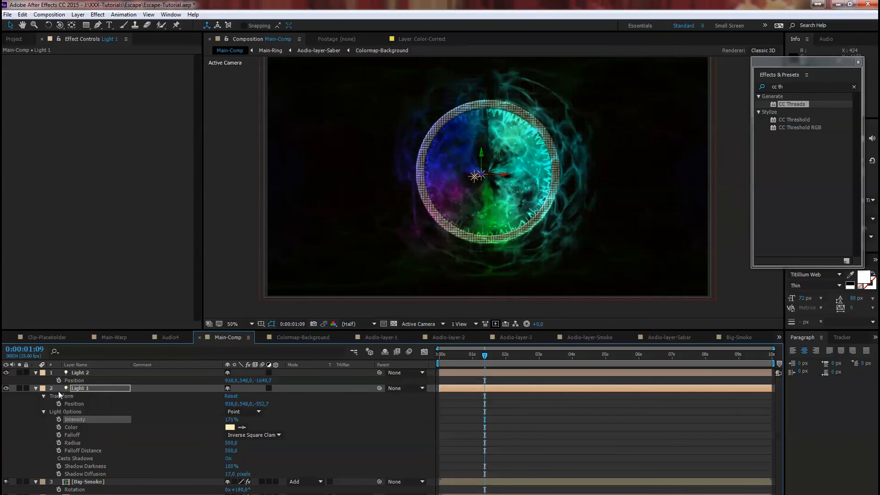
Try moving Light 2 to a Z position of about -2188.7 and collapse the properties of both lights.
left_click(81, 373)
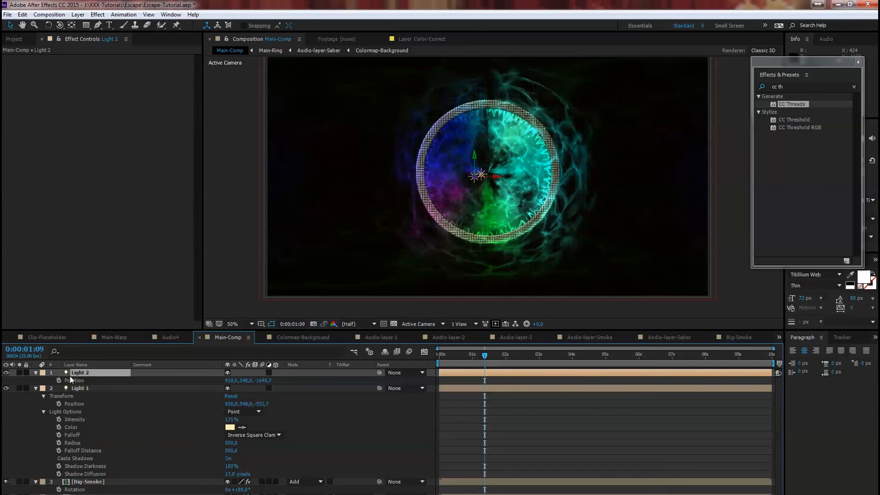
left_click_drag(264, 382, 69, 376)
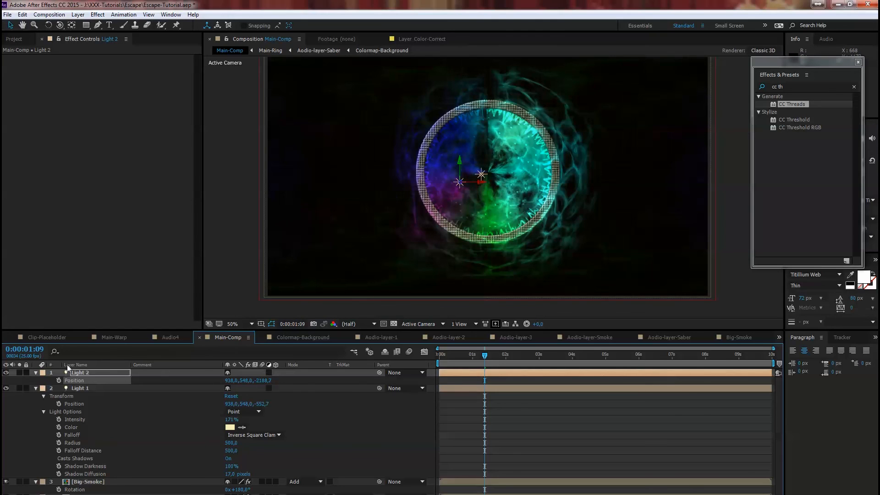
left_click(35, 373)
left_click(37, 379)
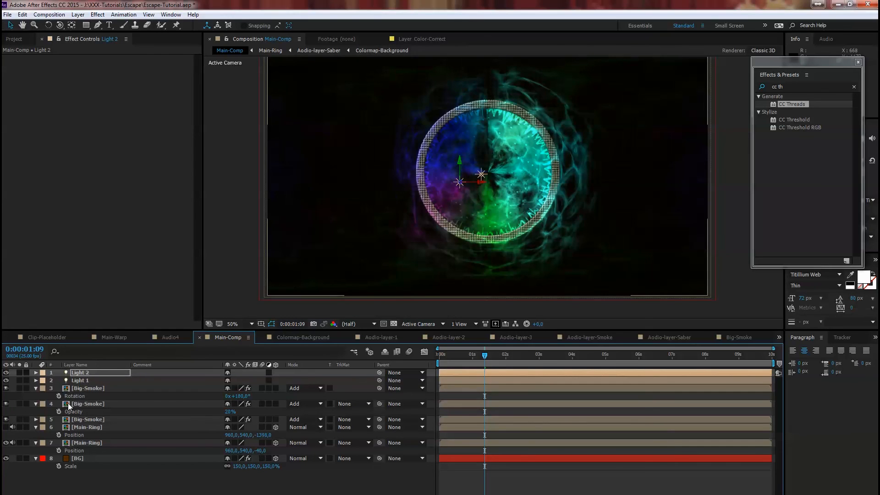
Show the front Main-Ring layer and reposition Light 2 at about 960, 548, -2033.7.
left_click(6, 427)
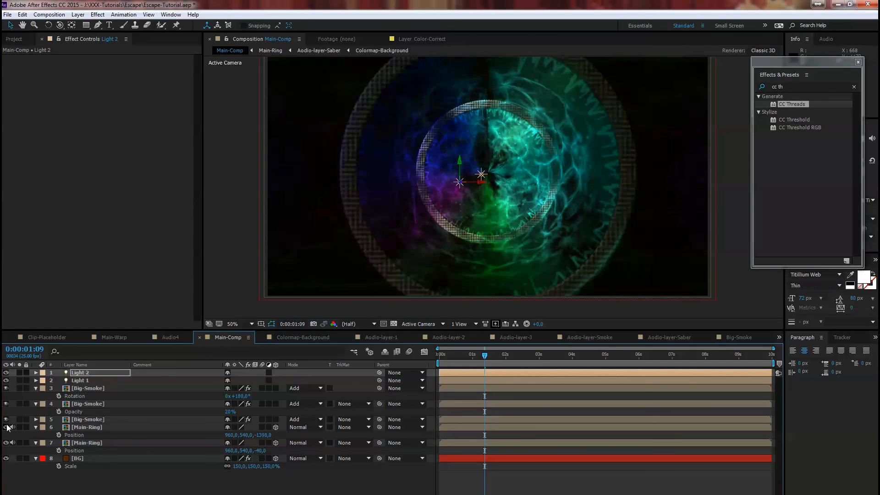
left_click(87, 372)
key("p")
left_click_drag(267, 381, 416, 355)
mouse_move(483, 176)
left_mouse_down()
mouse_move(503, 176)
mouse_move(402, 188)
mouse_move(487, 181)
left_mouse_up()
left_click(473, 178)
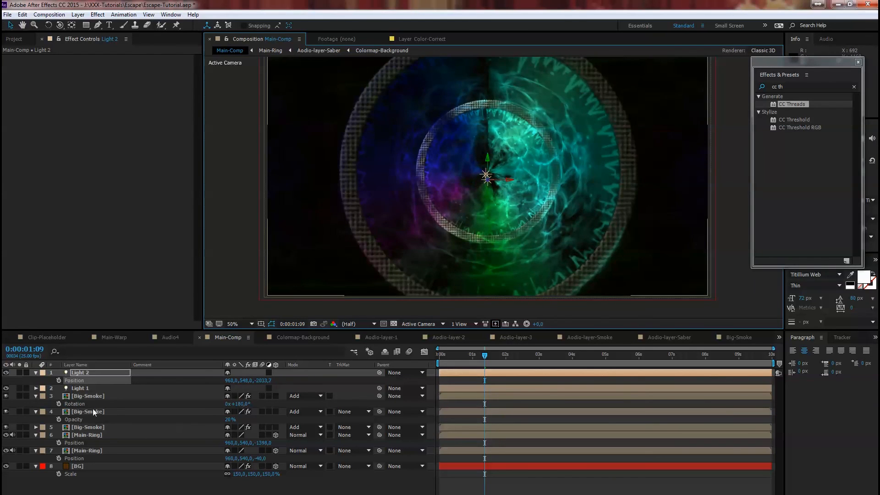
Raise the intensity of Light 2 to brighten the front ring.
left_click(36, 373)
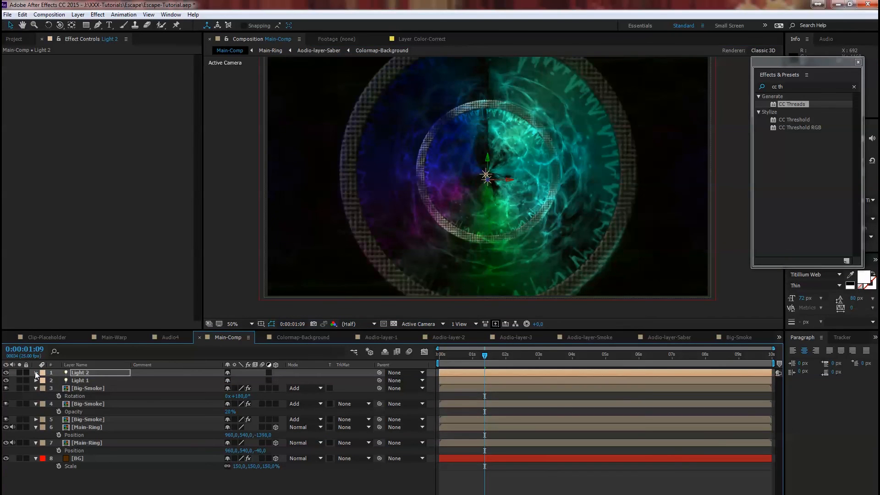
left_click(36, 372)
left_click(44, 396)
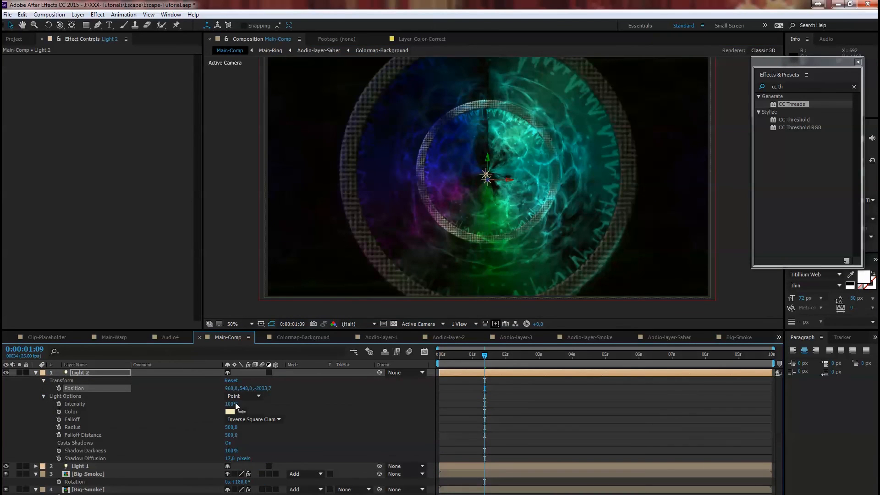
left_click_drag(233, 406, 248, 396)
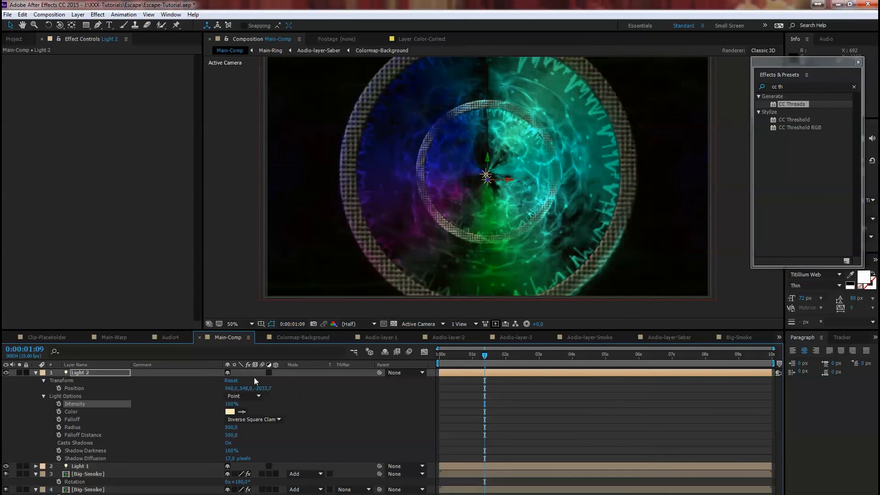
Set the Colorama preset palette of the Ramp layer in Colormap-Background to Fire.
left_click(303, 337)
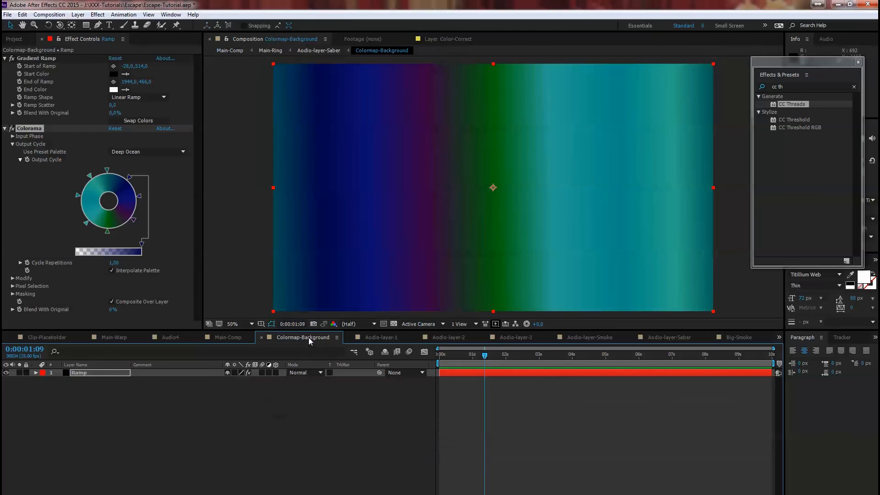
left_click(131, 154)
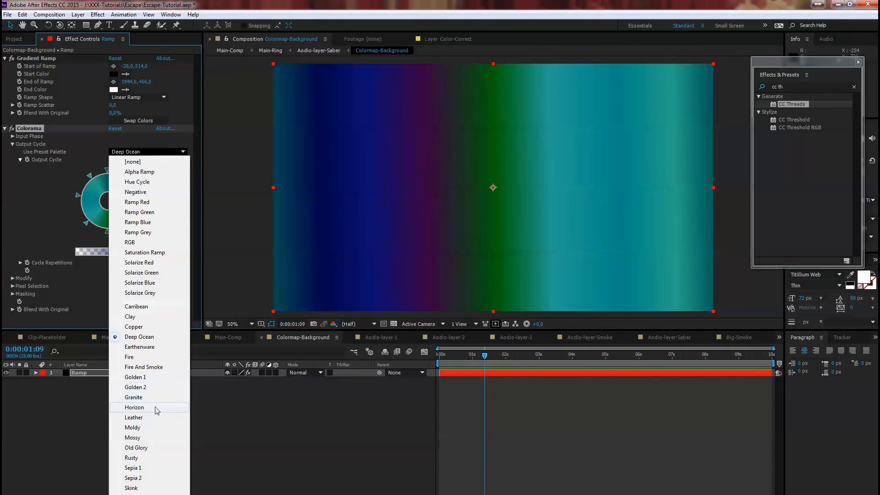
left_click(153, 356)
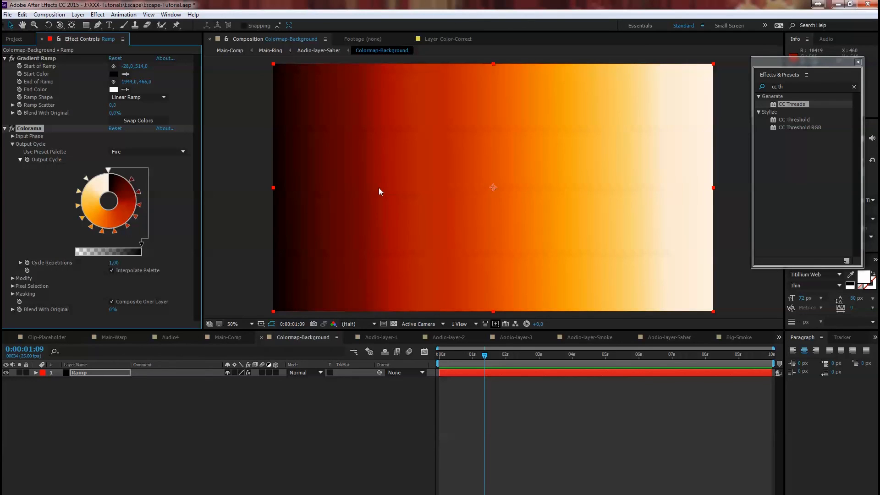
Shift the black marker on Colorama's output cycle onto the dark red one so white blends into dark red.
left_click(109, 171)
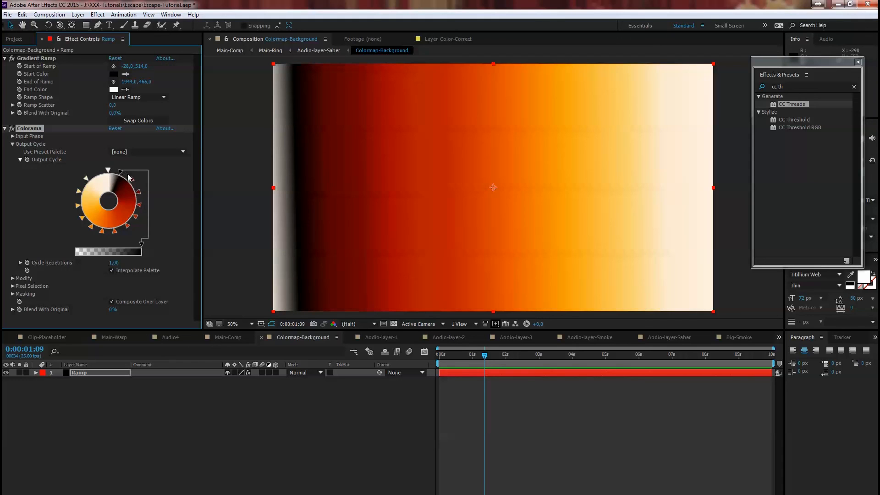
left_click_drag(122, 173, 138, 181)
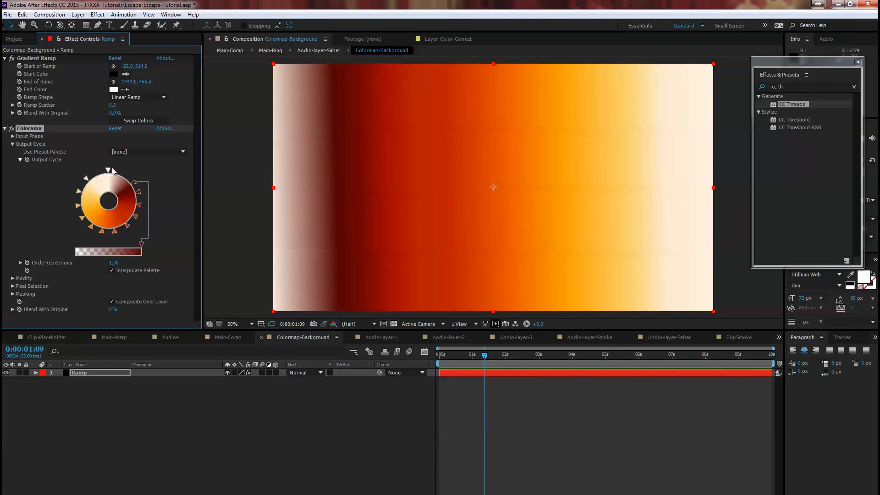
left_click_drag(109, 172, 111, 172)
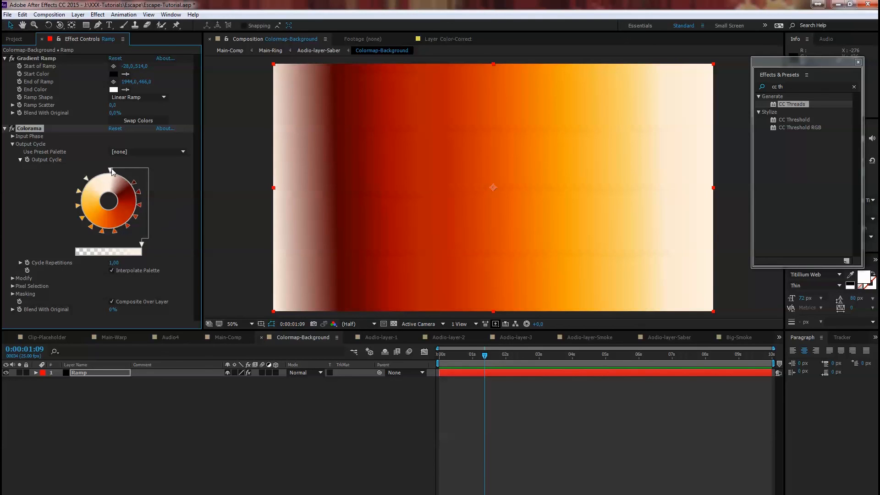
Return to Main-Comp and preview the recoloured visualizer from the first frame.
left_click(236, 338)
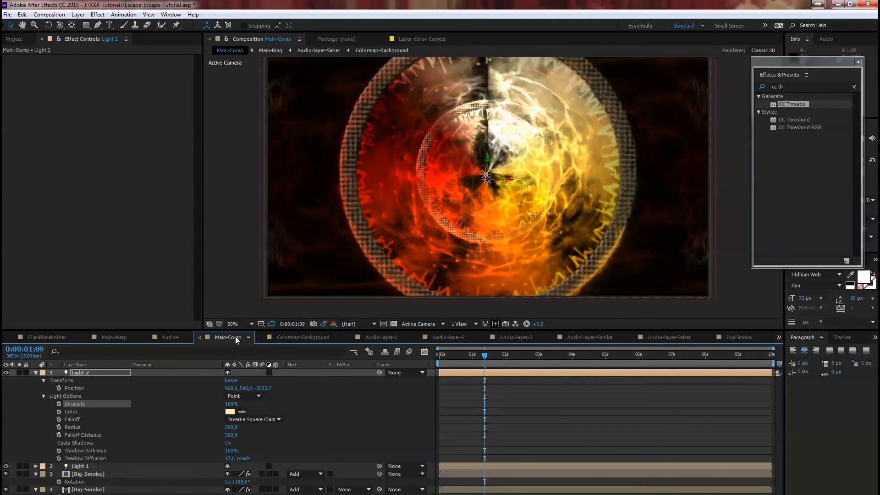
left_click_drag(470, 355, 417, 357)
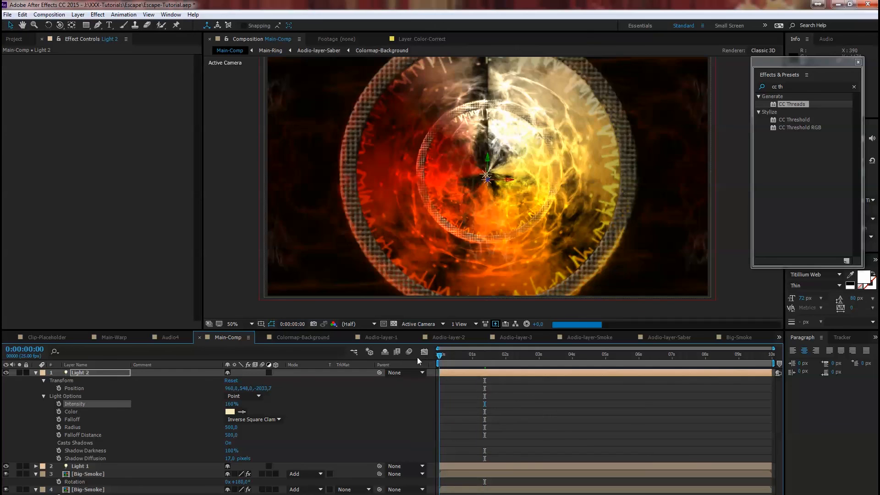
key("space")
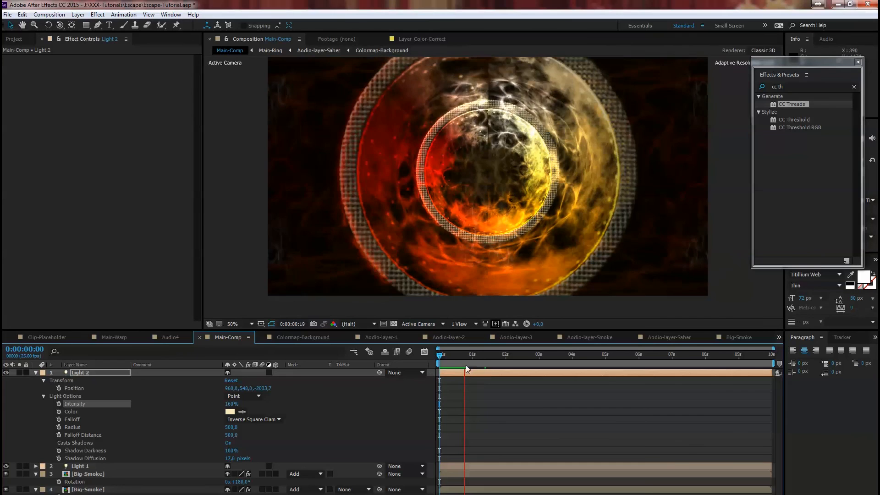
key("space")
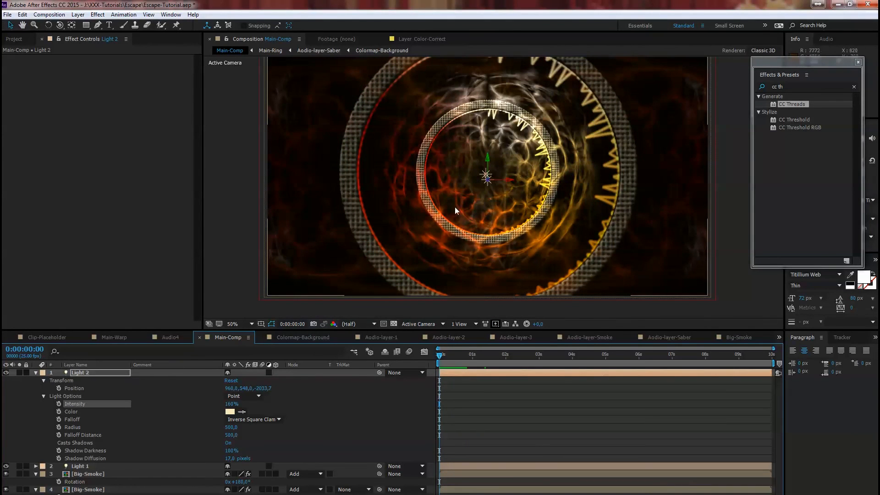
Collapse the properties of all Main-Comp layers and hide the front Main-Ring layer.
left_click(36, 373)
left_click(36, 388)
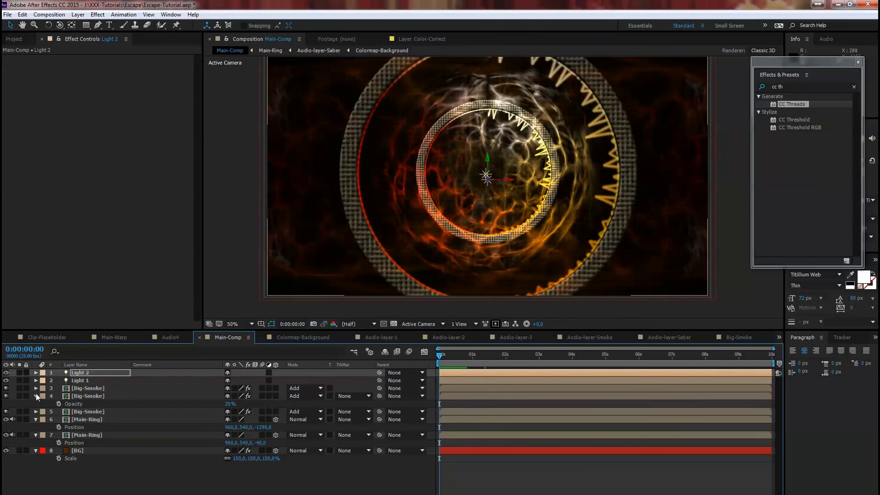
left_click(36, 396)
left_click(36, 412)
left_click(36, 419)
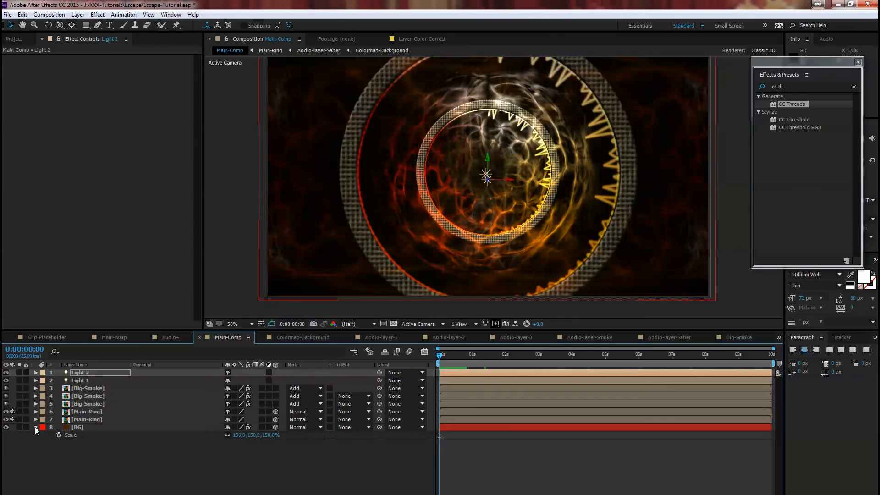
left_click(36, 427)
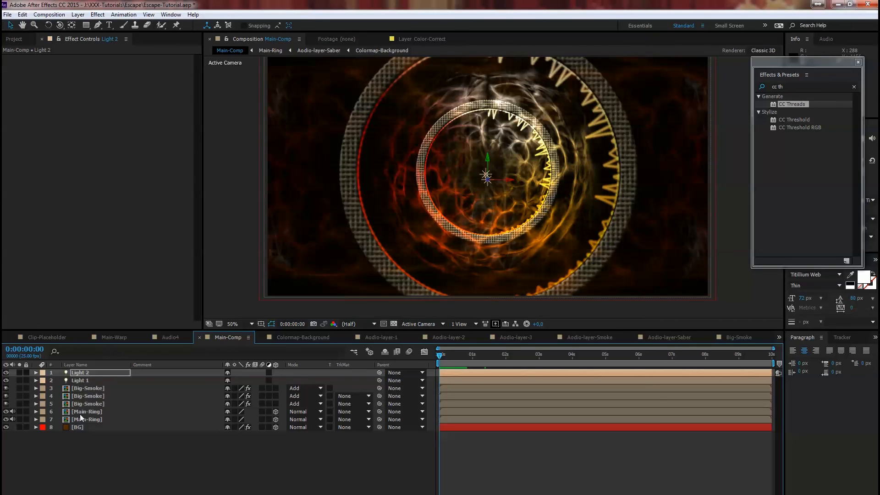
left_click(40, 411)
left_click(6, 411)
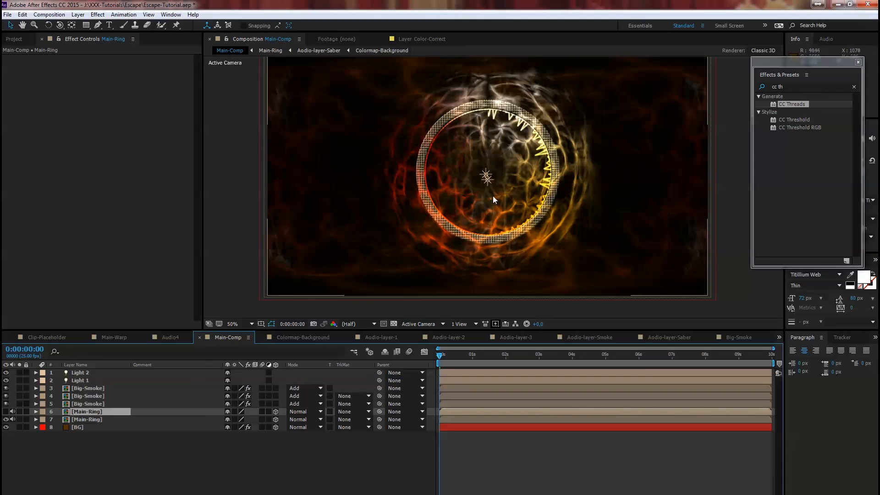
Add a text layer reading "Type your text as you like it to be" above the front Main-Ring layer.
left_click(109, 25)
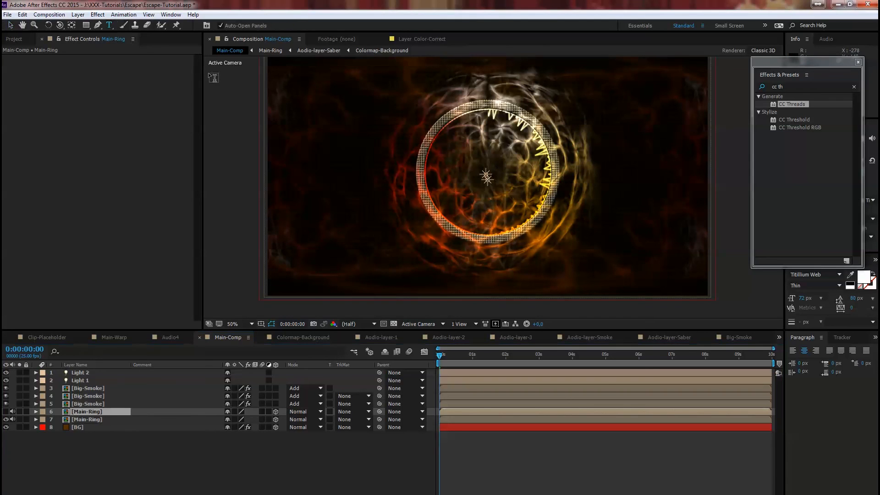
left_click(318, 109)
type("Type yout")
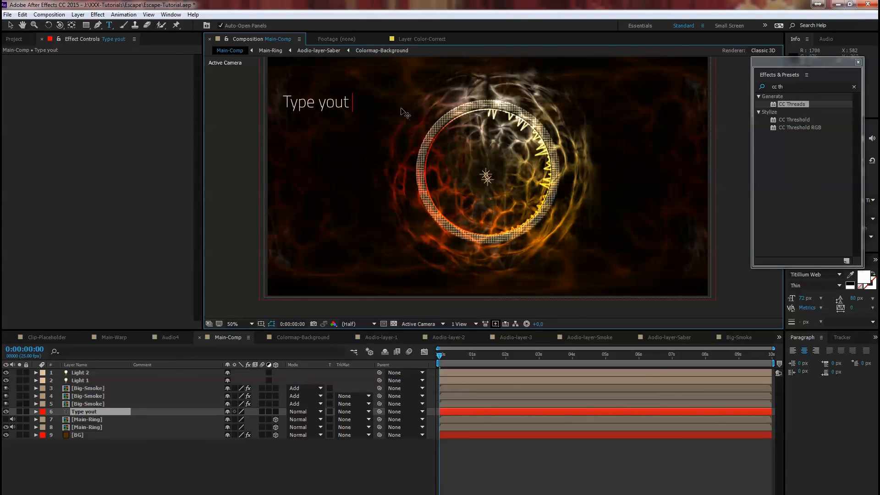
key("BackSpace")
key("BackSpace")
type("r text ")
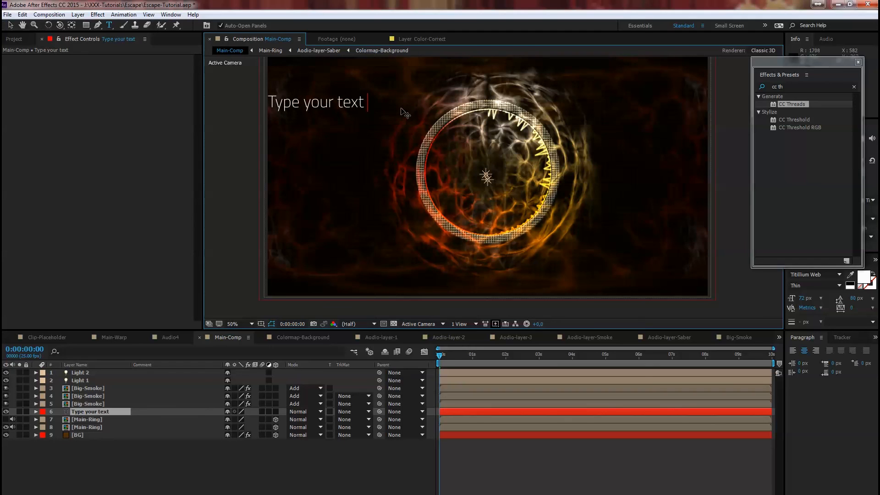
type("as yo")
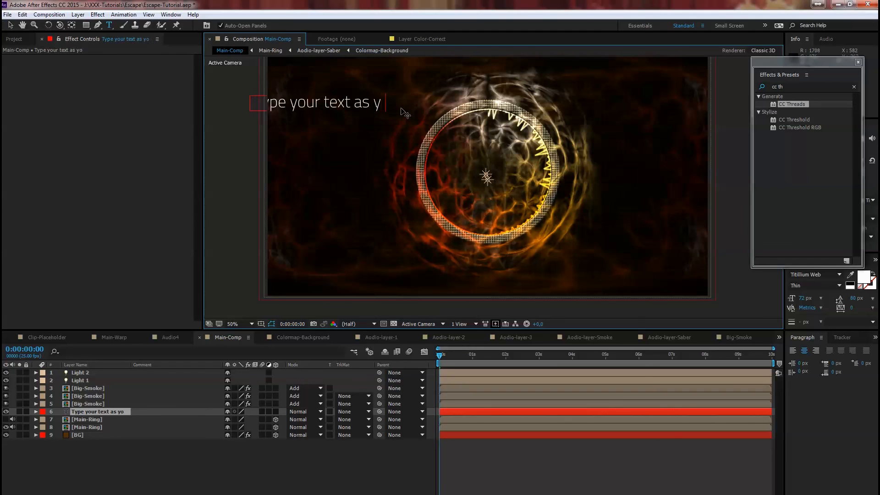
type("u like it")
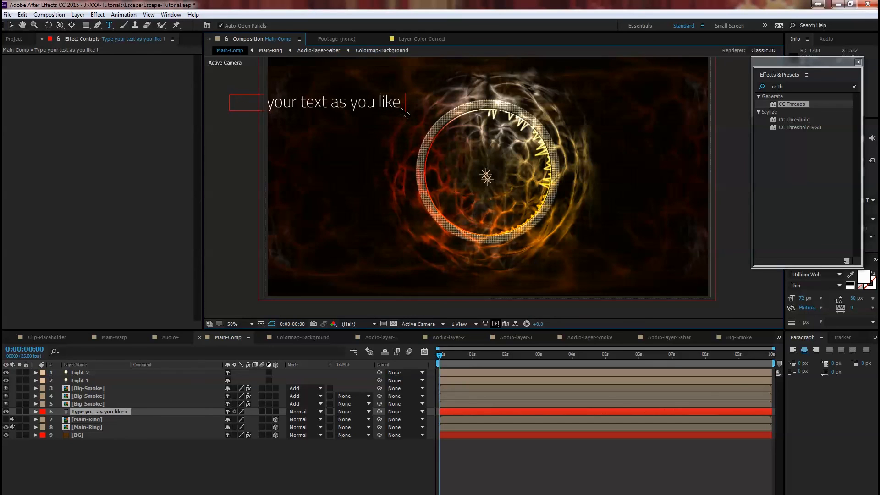
type(" to be")
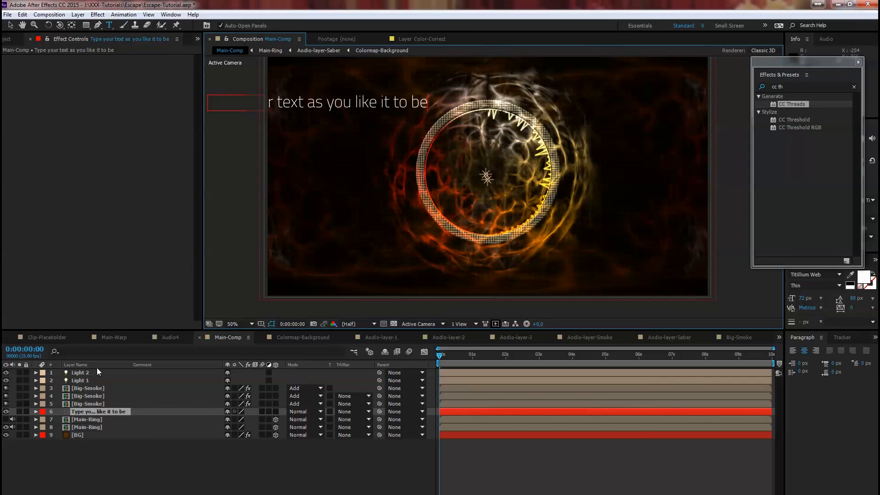
Draw a circular mask on the text layer, centred on the ring and slightly larger than it.
left_click(96, 411)
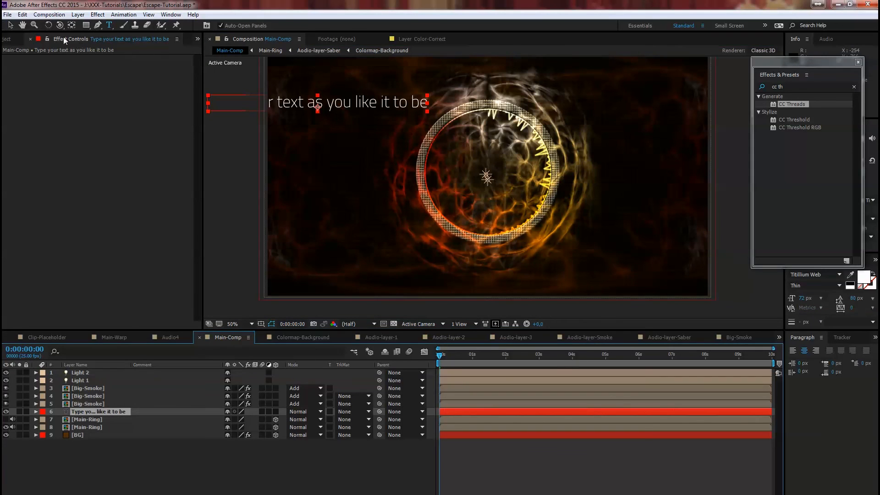
left_click(87, 25)
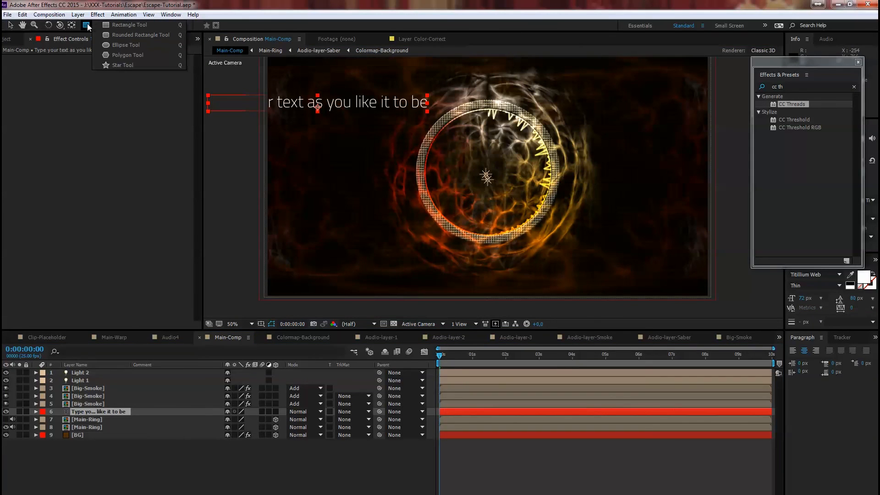
left_click(116, 45)
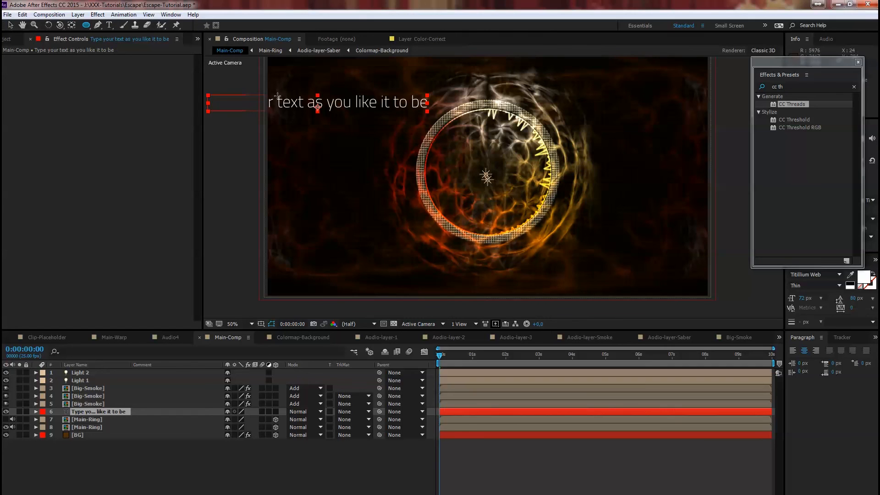
left_click_drag(487, 174, 553, 250)
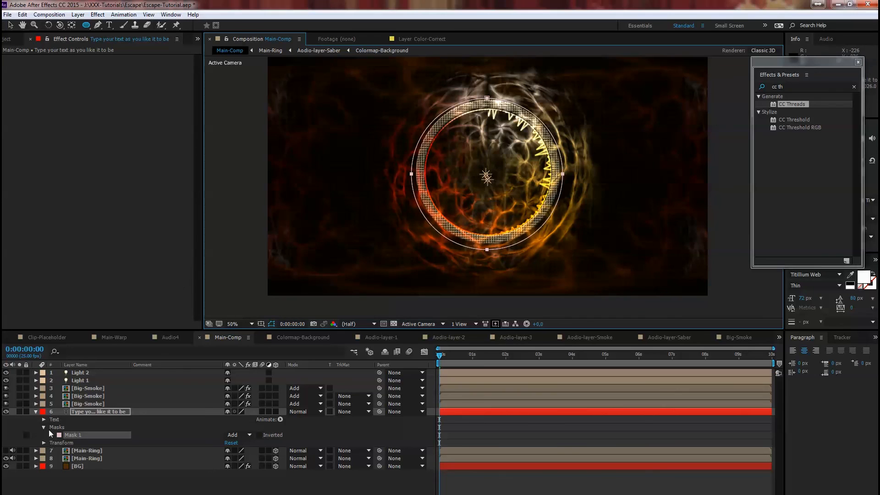
Set the text layer's path to Mask 1 so the text runs along the circle.
left_click(43, 420)
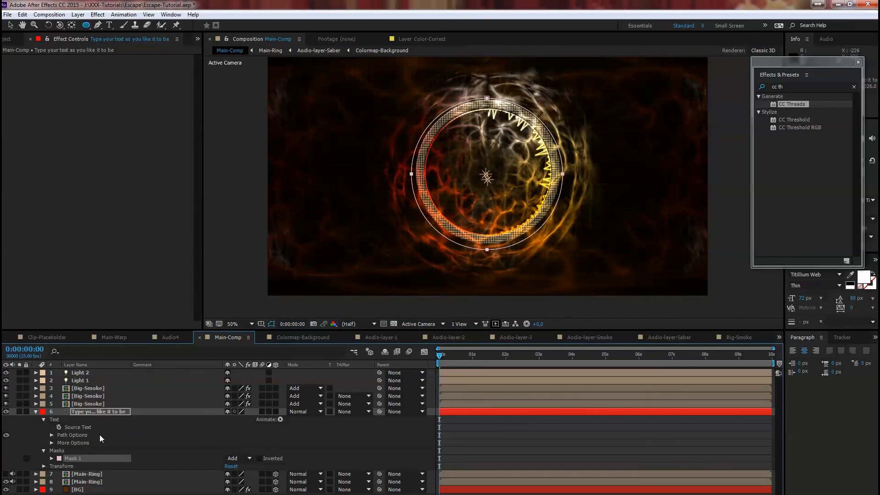
left_click(52, 435)
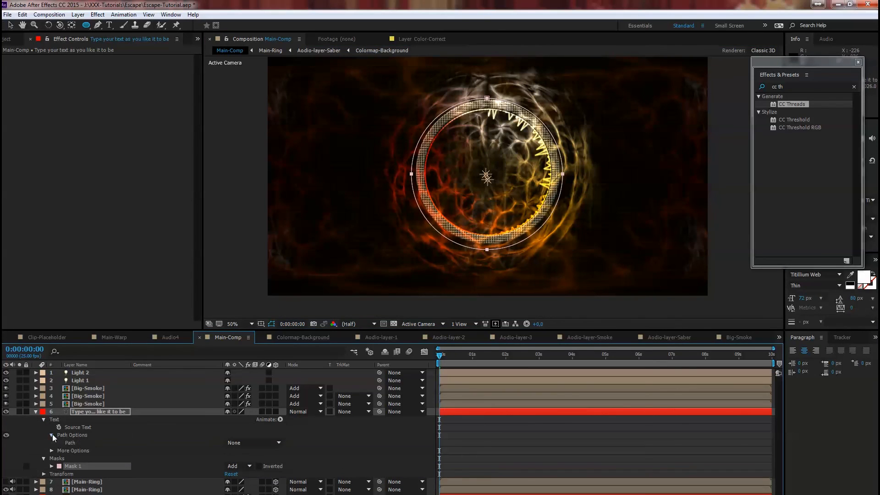
left_click(238, 438)
left_click(252, 464)
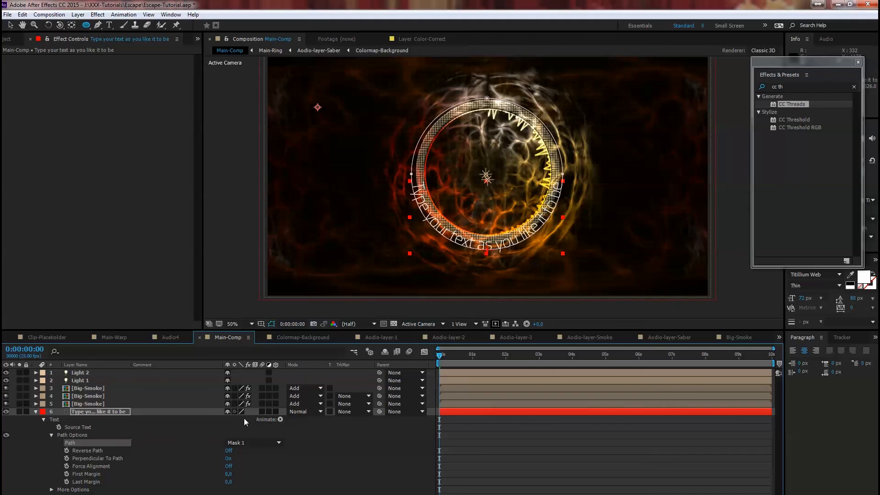
Reverse the text path and set its First Margin to 175, trying Force Alignment but leaving it off.
left_click(229, 467)
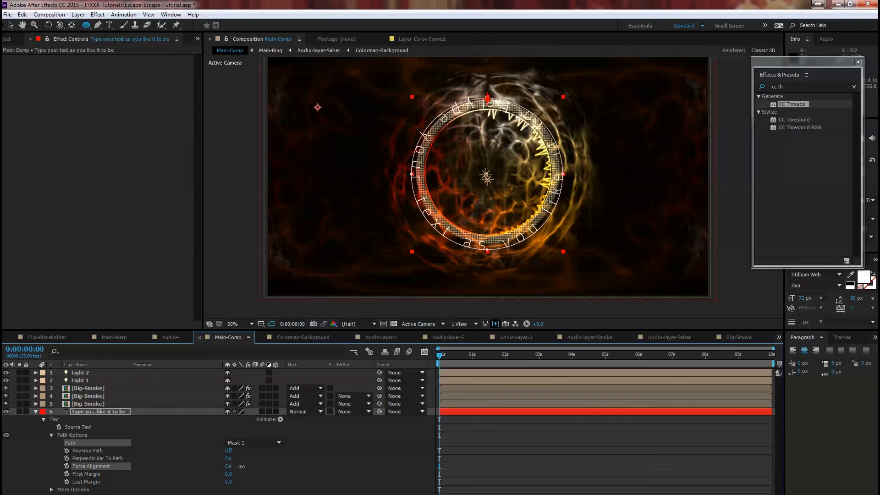
left_click(228, 466)
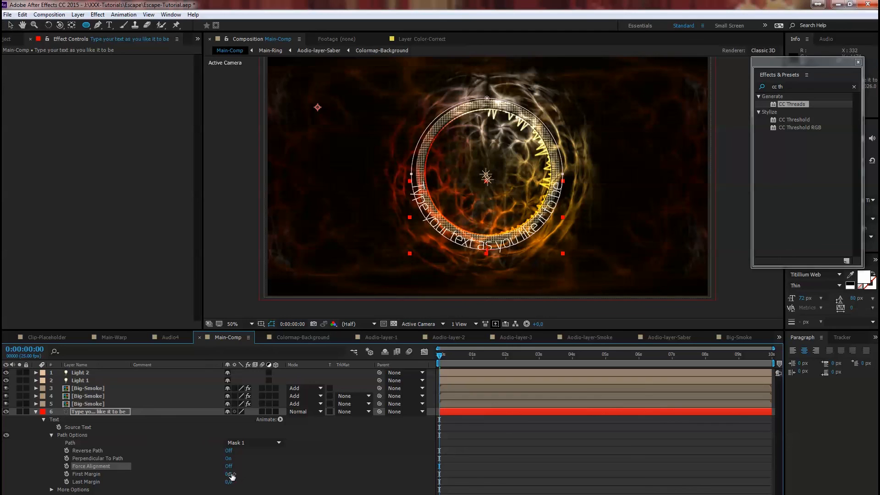
left_click_drag(229, 452, 204, 451)
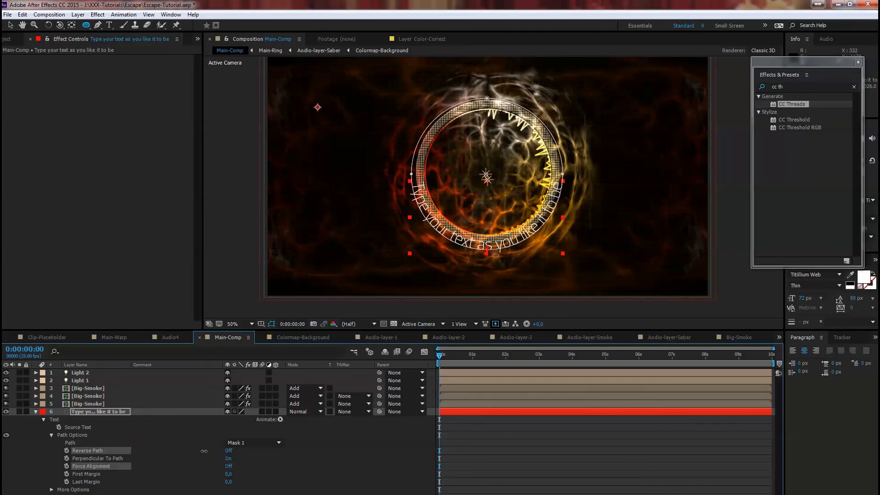
left_click(228, 451)
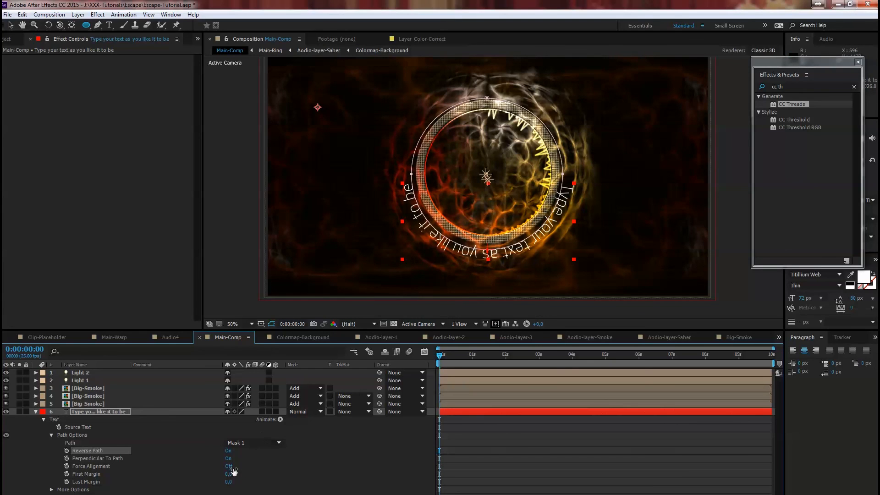
left_click_drag(229, 475, 282, 450)
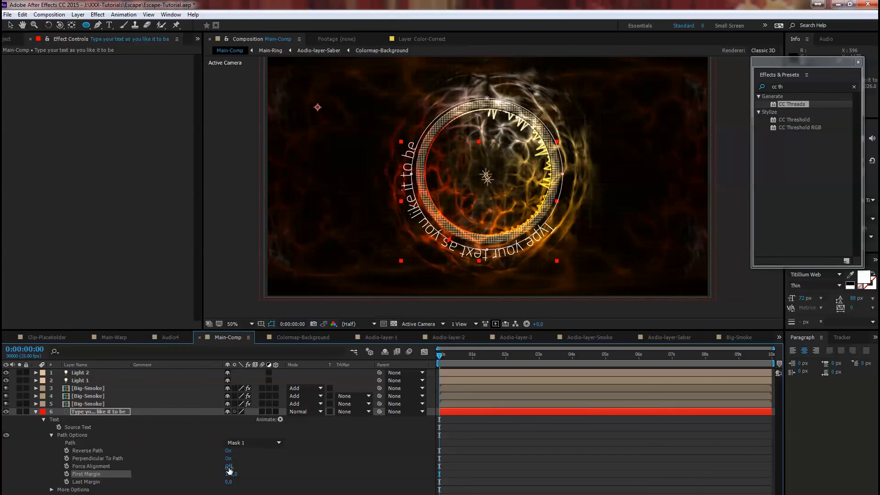
left_click(231, 466)
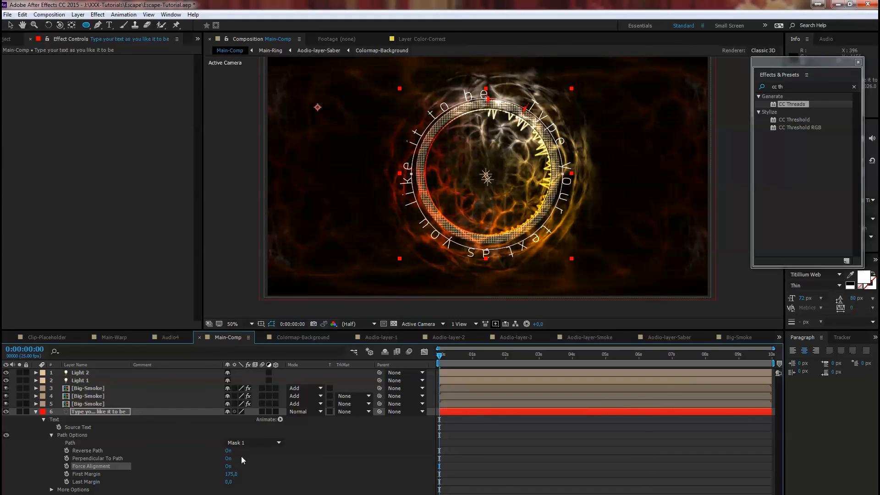
left_click(228, 467)
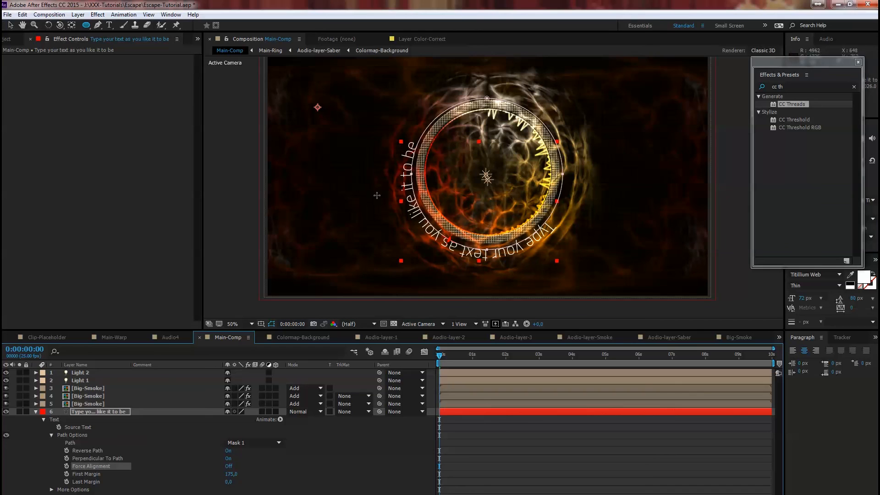
Nudge the circular text slightly upward, and undo a trial stretch of the mask's right-hand point.
left_click(11, 25)
left_click_drag(415, 202, 414, 199)
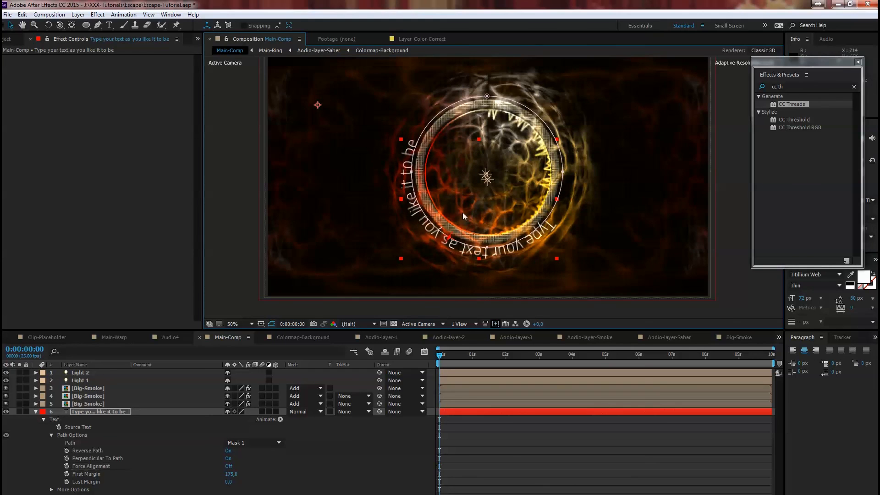
left_click_drag(564, 173, 607, 210)
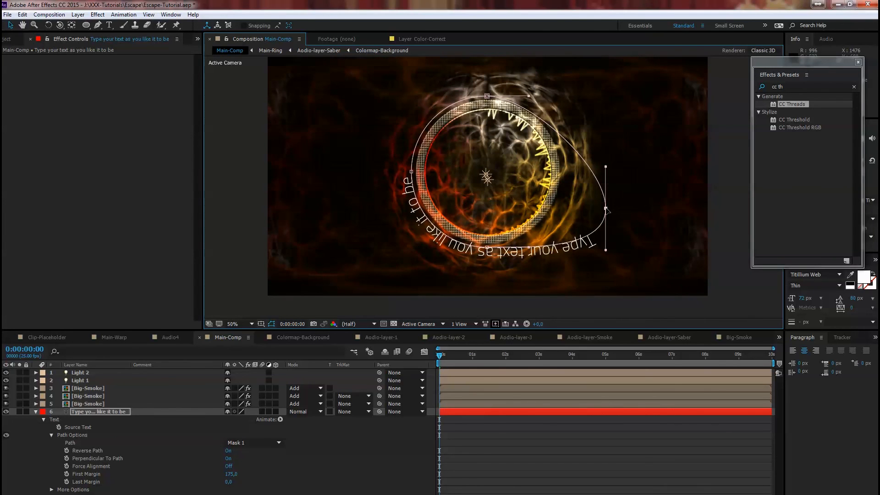
key("ctrl+z")
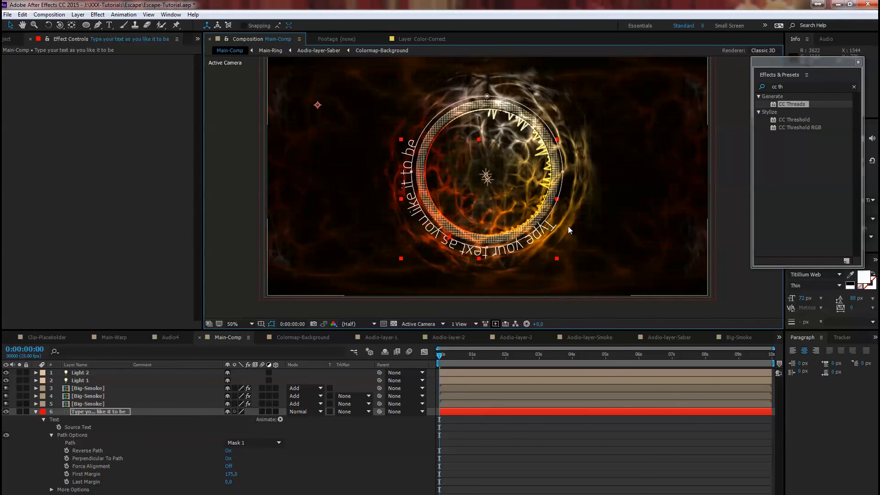
Reduce the circular text's font size to 60 px and set its First Margin to 876 to bring it above the ring.
left_click(109, 25)
left_click_drag(412, 141, 585, 234)
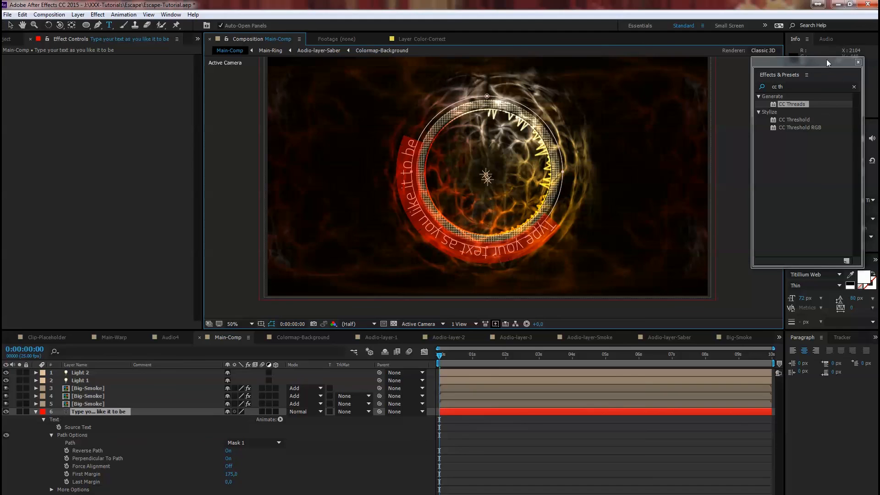
left_click_drag(827, 60, 746, 60)
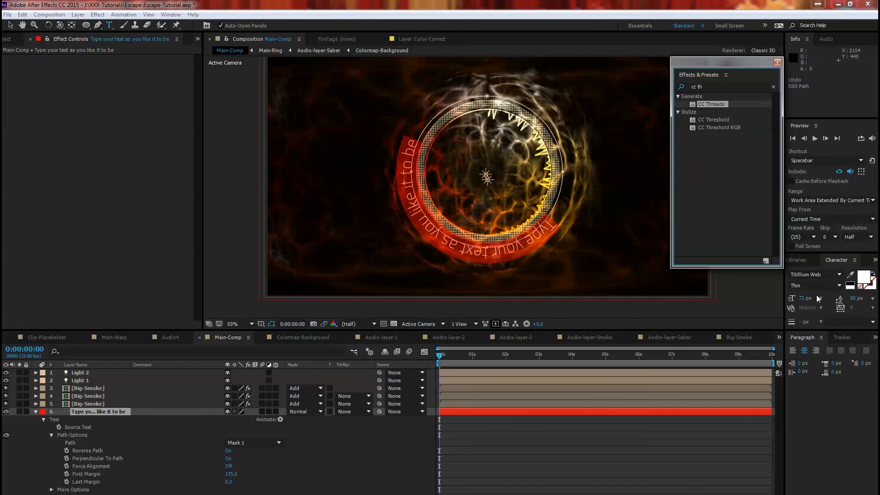
left_click(803, 298)
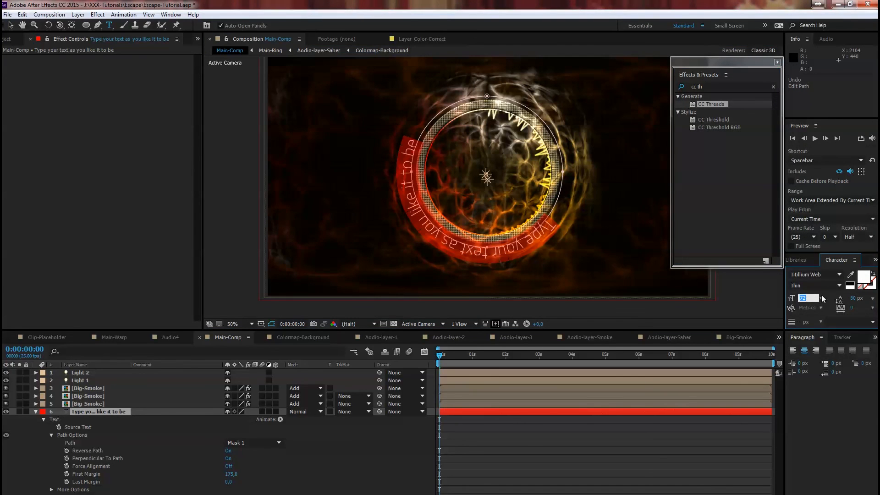
type("60")
key("Return")
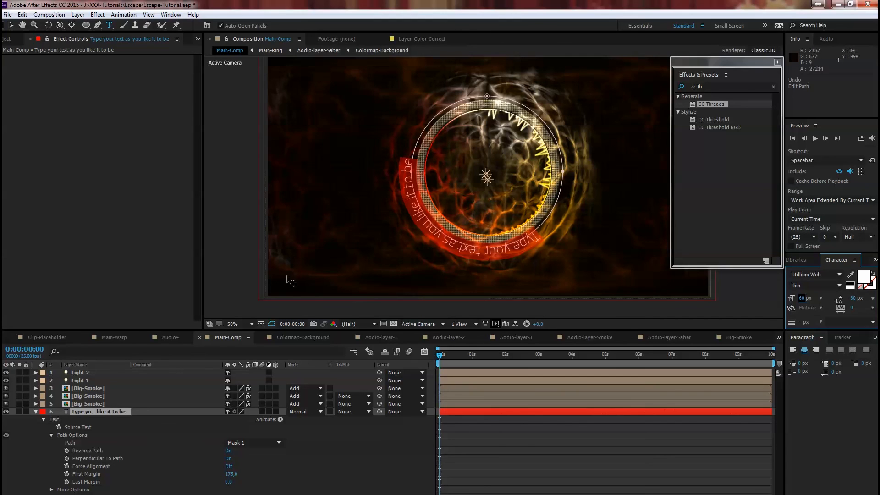
left_click_drag(231, 479, 520, 445)
left_click(367, 272)
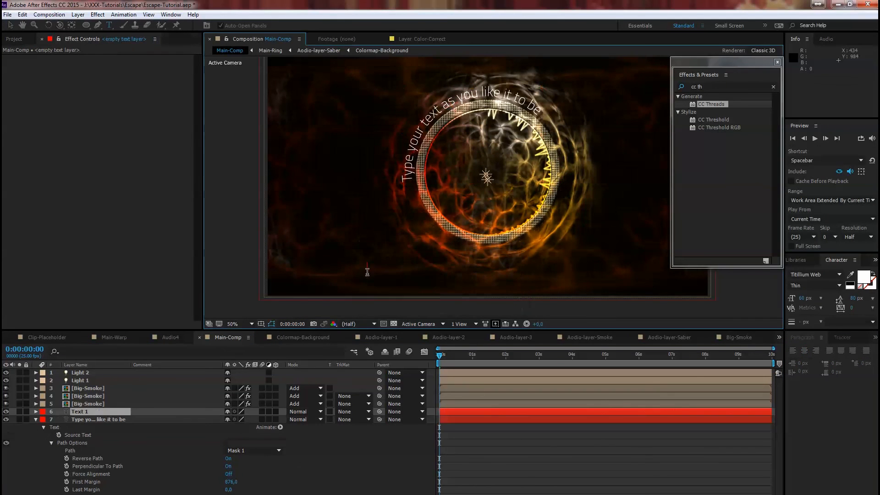
left_click(10, 25)
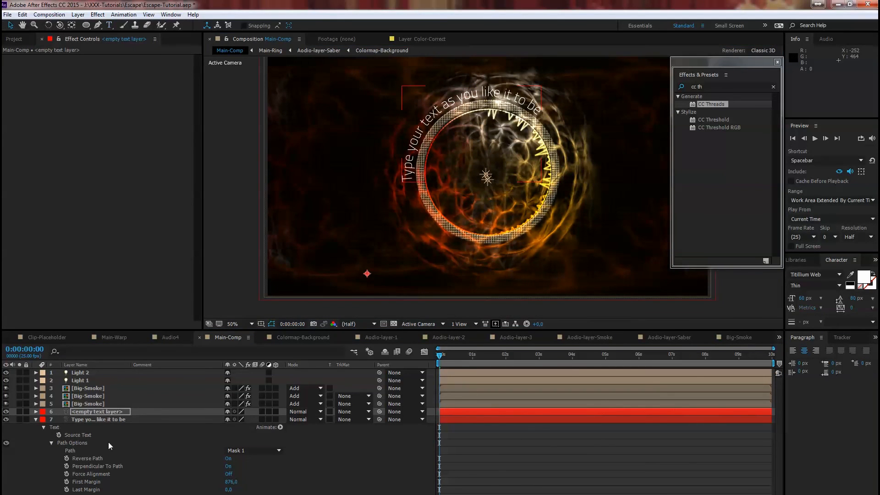
left_click(101, 412)
key("Delete")
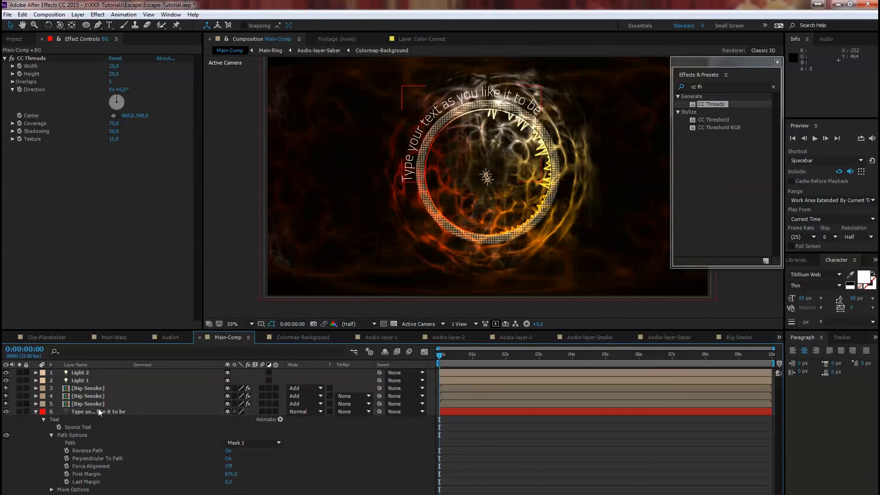
Make the text layer 3D and add a two-node camera with the 35mm preset to Main-Comp.
left_click(37, 412)
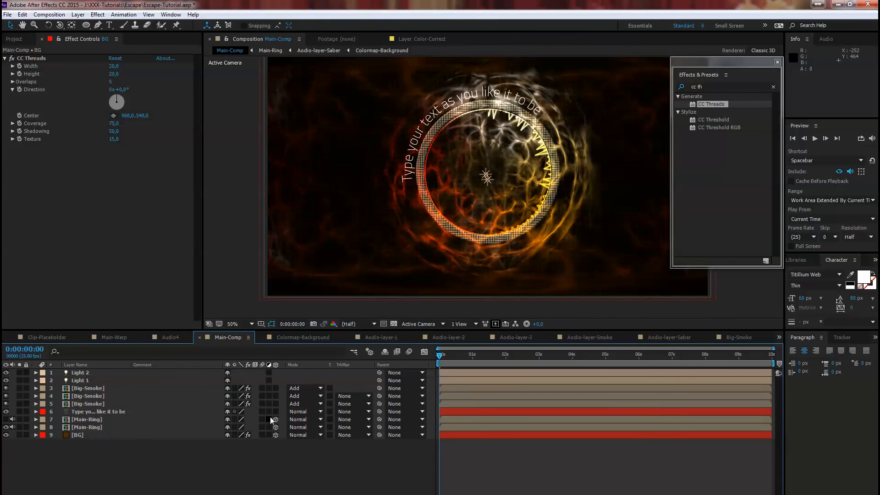
mouse_move(447, 361)
left_mouse_down()
mouse_move(480, 358)
mouse_move(440, 358)
left_mouse_up()
left_click(49, 14)
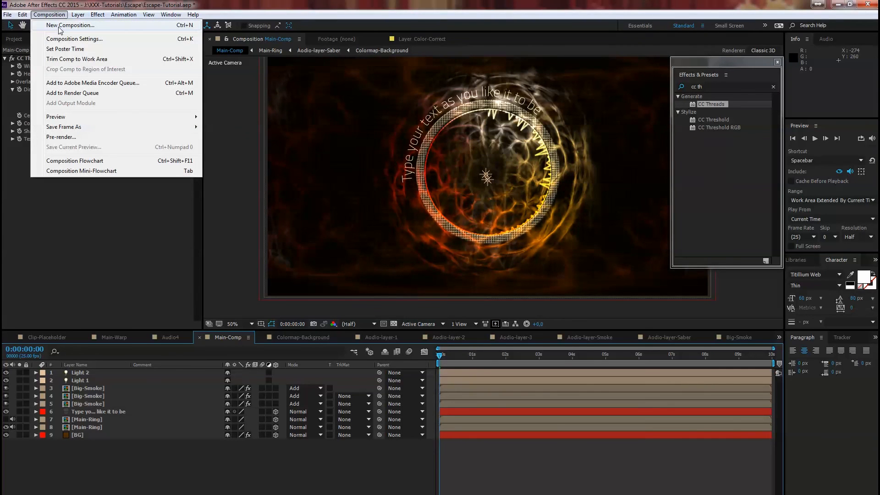
mouse_move(77, 14)
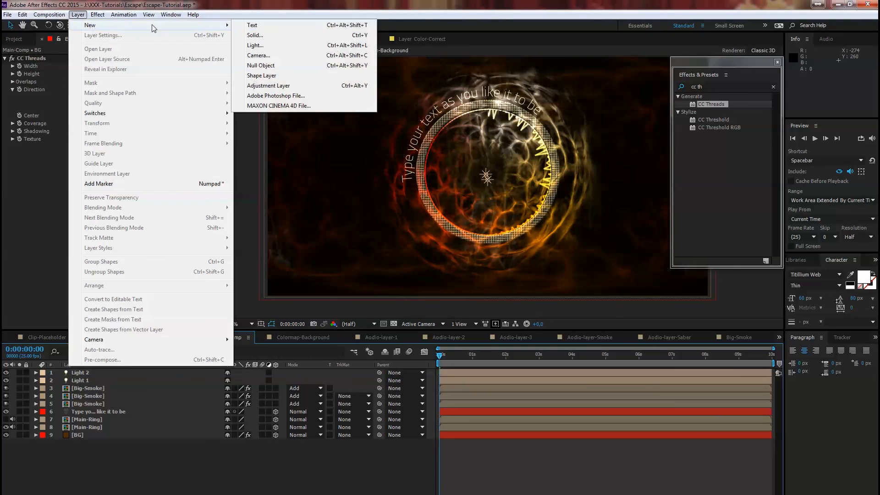
left_click(275, 58)
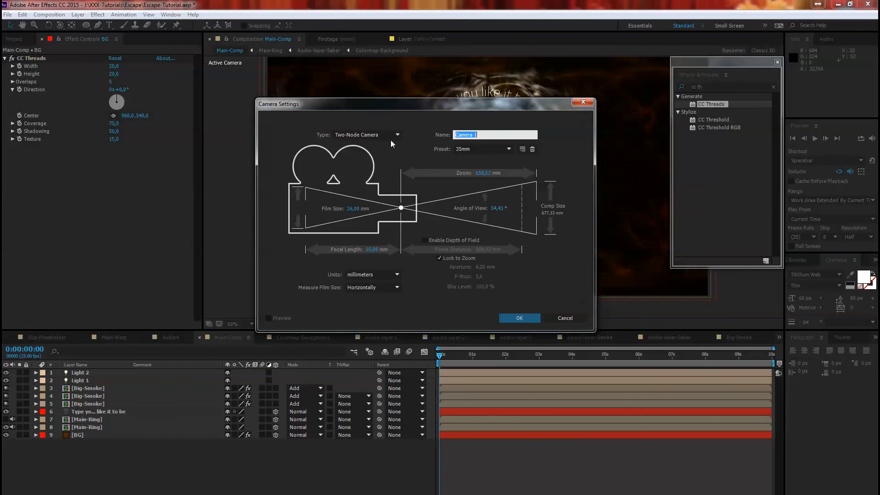
left_click(520, 317)
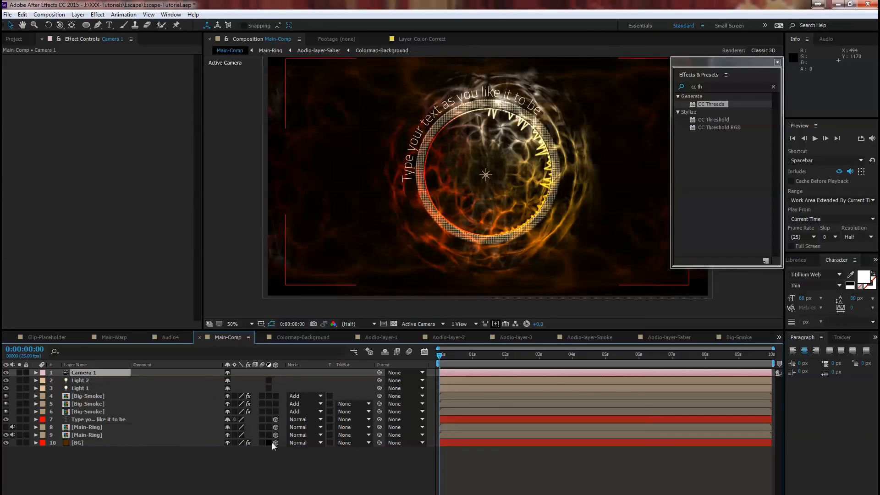
Orbit the camera around the ring and leave it at a slight angle, judging the 3D look at about 0:00:01:20.
left_click(59, 25)
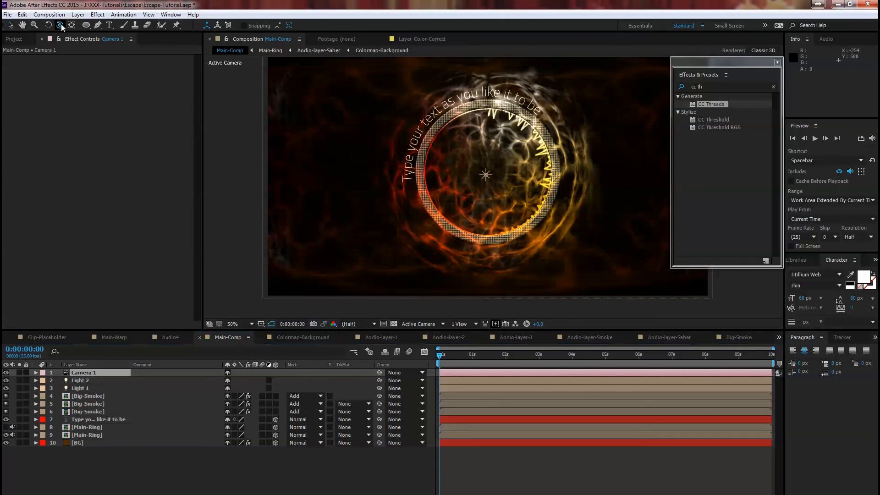
left_click_drag(437, 217, 499, 295)
key("space")
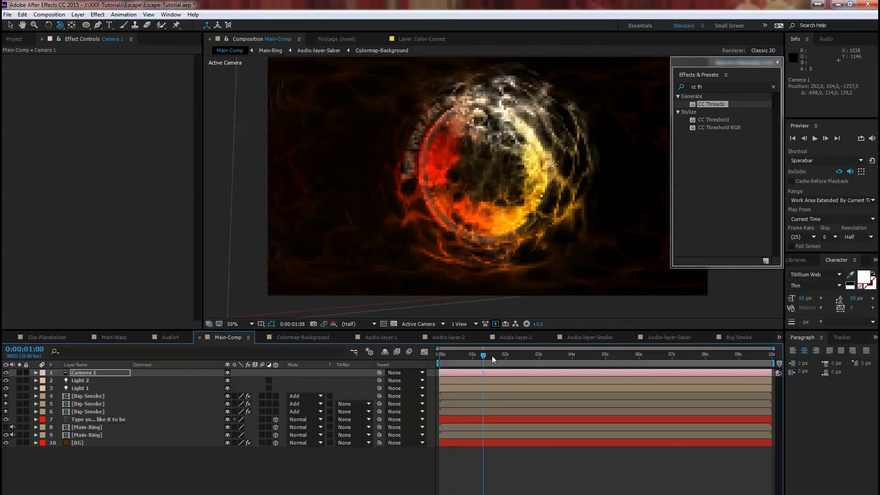
left_click_drag(480, 228, 506, 231)
left_click_drag(490, 229, 469, 212)
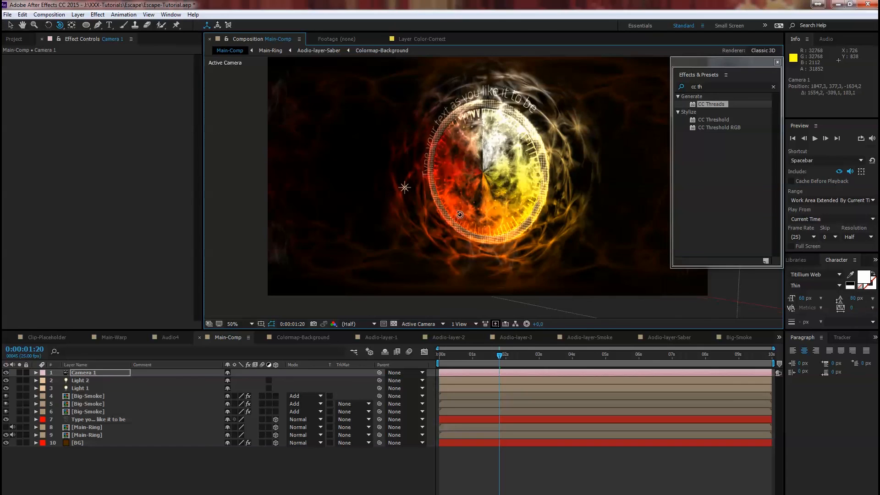
mouse_move(498, 215)
left_mouse_down()
mouse_move(488, 212)
mouse_move(496, 212)
left_mouse_up()
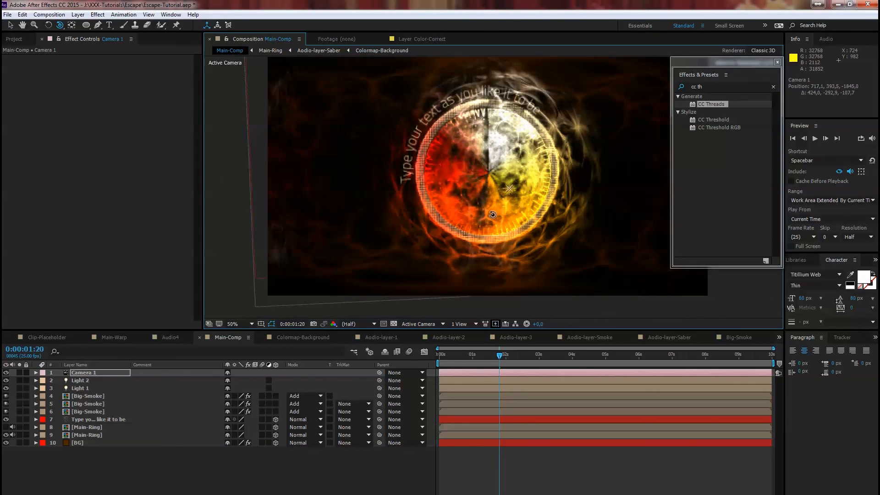
Track the camera back along Z to about -2023 and return to the first frame.
left_click_drag(503, 361, 481, 360)
left_click_drag(59, 25, 97, 55)
left_click_drag(493, 108, 530, 223)
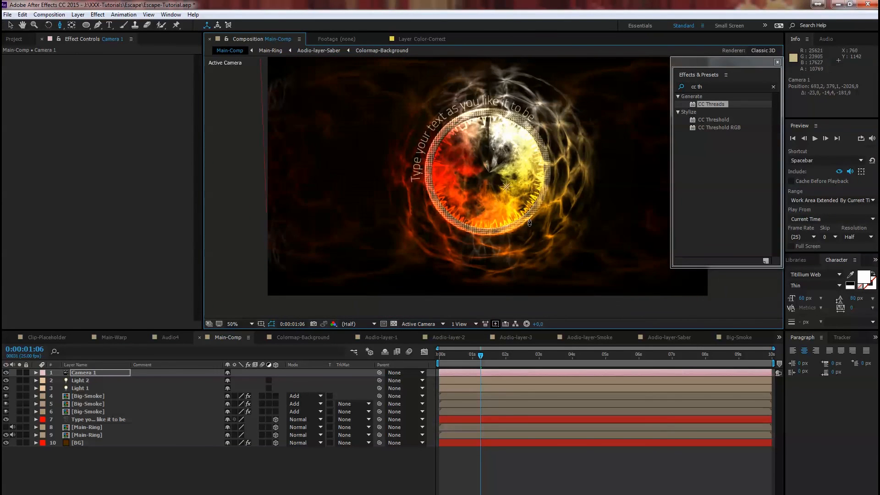
left_click_drag(482, 362, 440, 359)
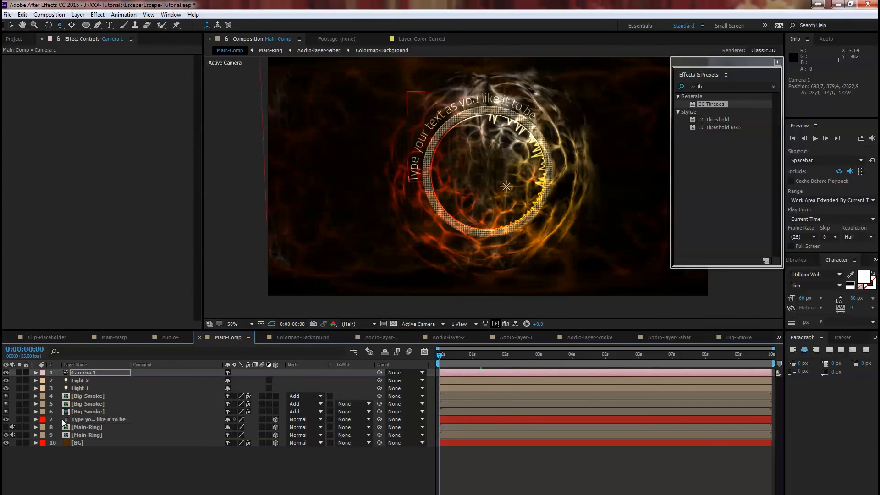
Make all three Big-Smoke layers 3D and track the camera in along Z to about -1940.
left_click_drag(275, 397, 282, 411)
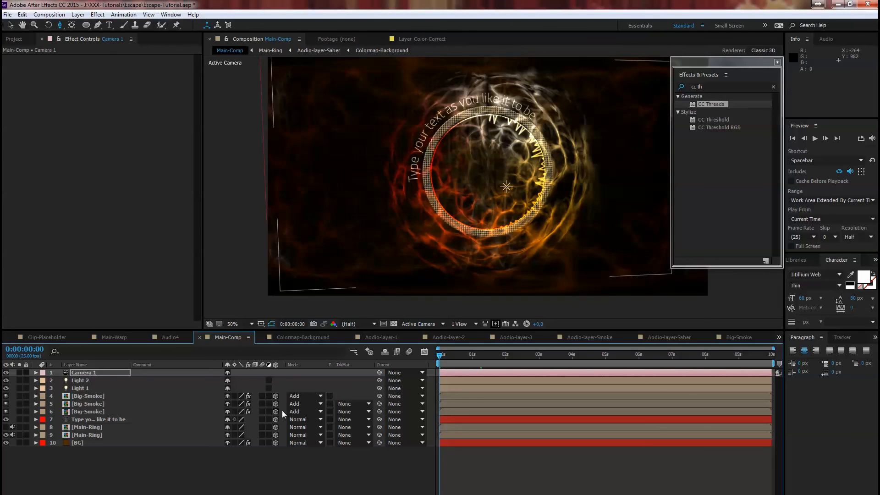
mouse_move(503, 218)
left_mouse_down()
mouse_move(511, 31)
mouse_move(519, 184)
mouse_move(519, 158)
mouse_move(472, 99)
left_mouse_up()
left_click_drag(499, 185, 497, 255)
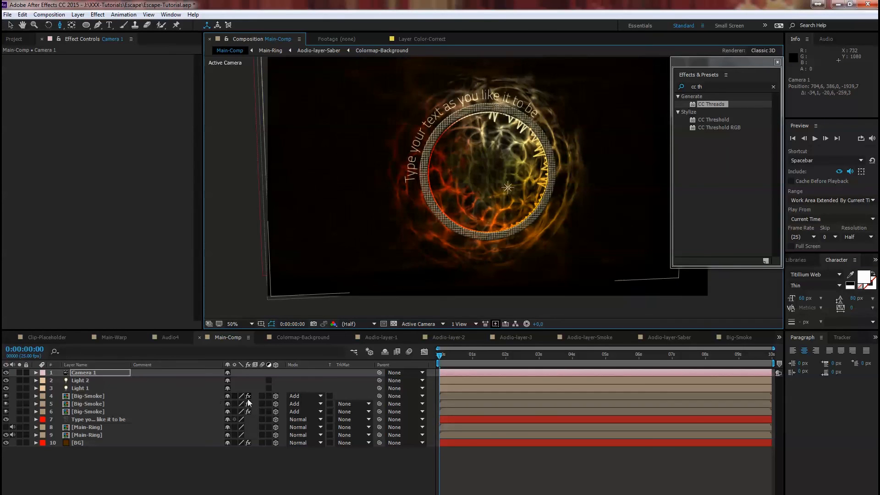
Select the uppermost Big-Smoke layer and scrub to about 0:00:02:18 to examine the 3D smoke, clearing the floating effects window aside.
left_click(89, 397)
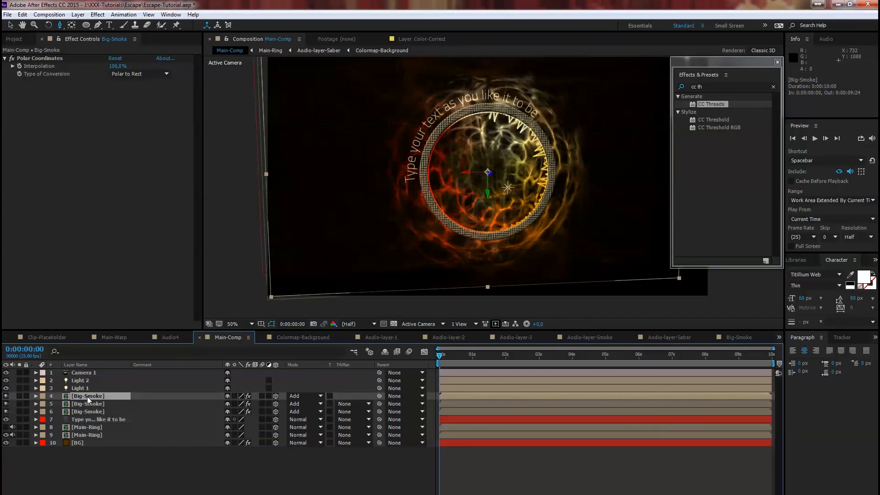
left_click_drag(446, 357, 518, 356)
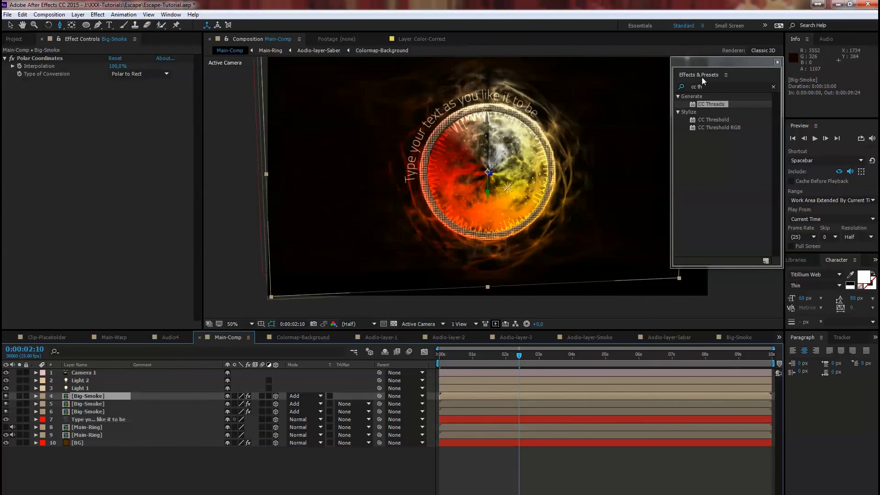
left_click_drag(707, 65, 787, 81)
left_click_drag(519, 356, 531, 357)
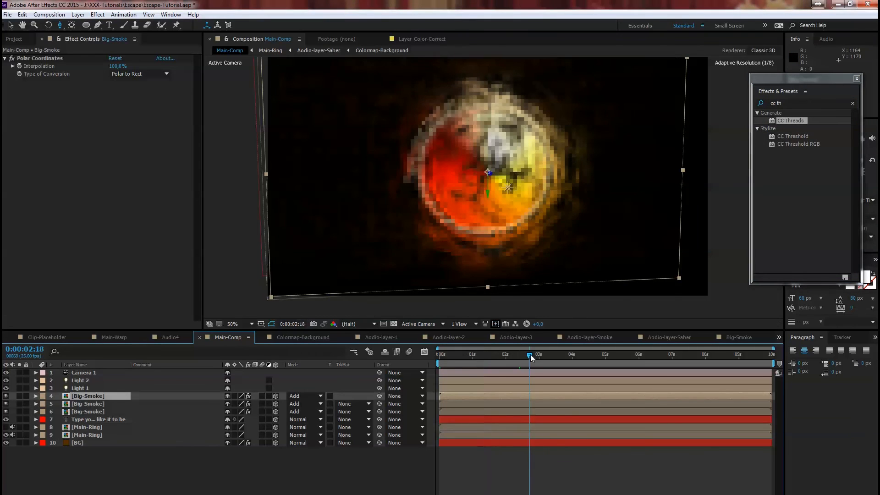